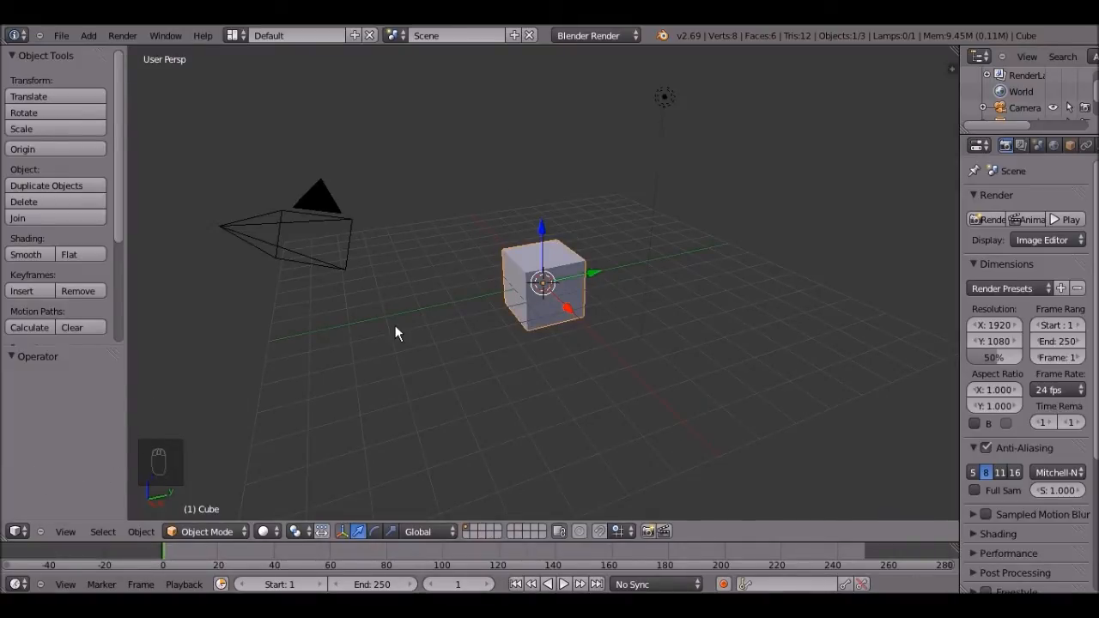
key("Tab")
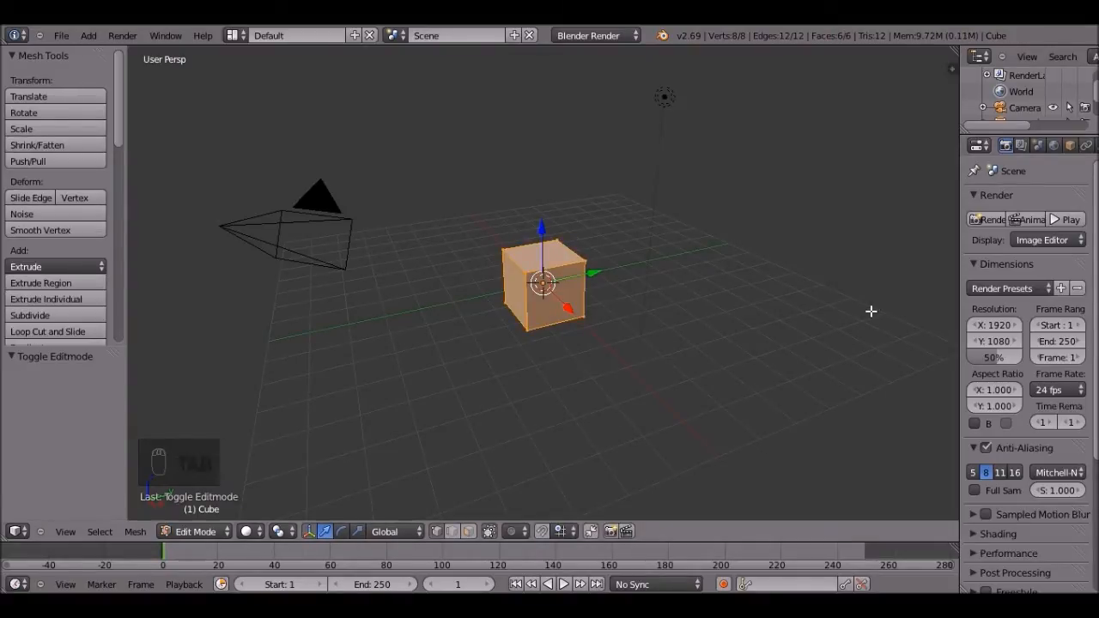
key("d")
left_click(429, 272)
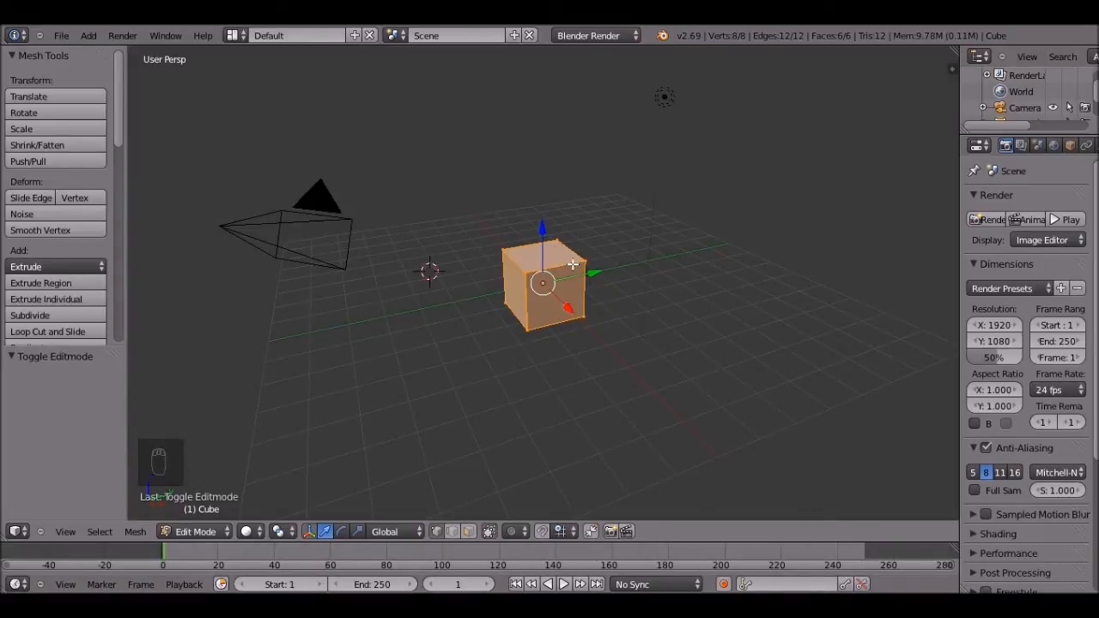
left_click(199, 531)
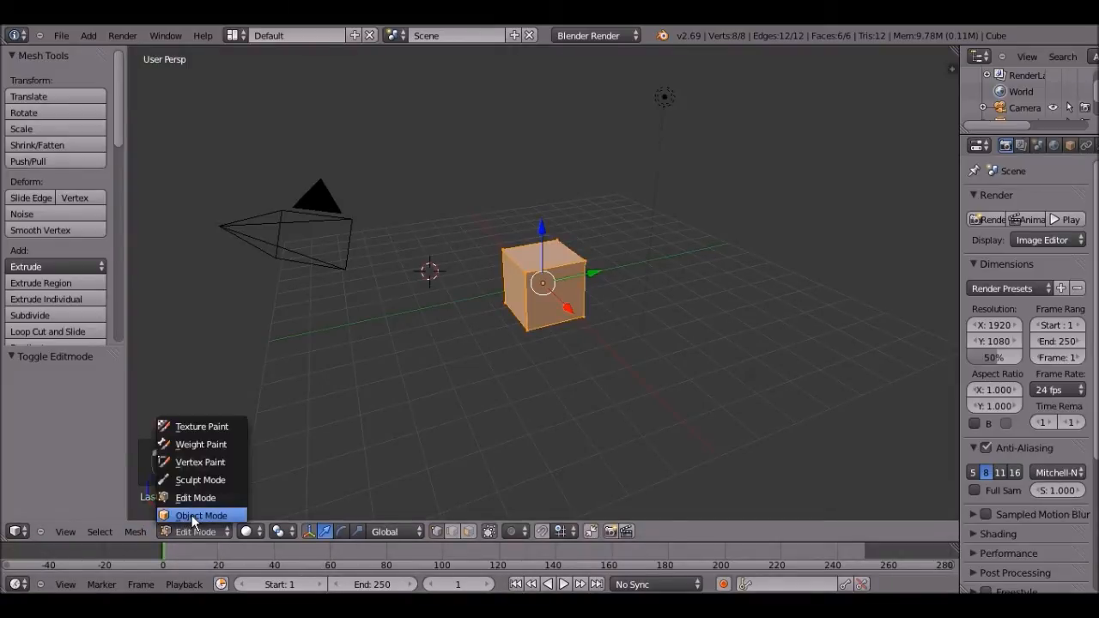
left_click(193, 515)
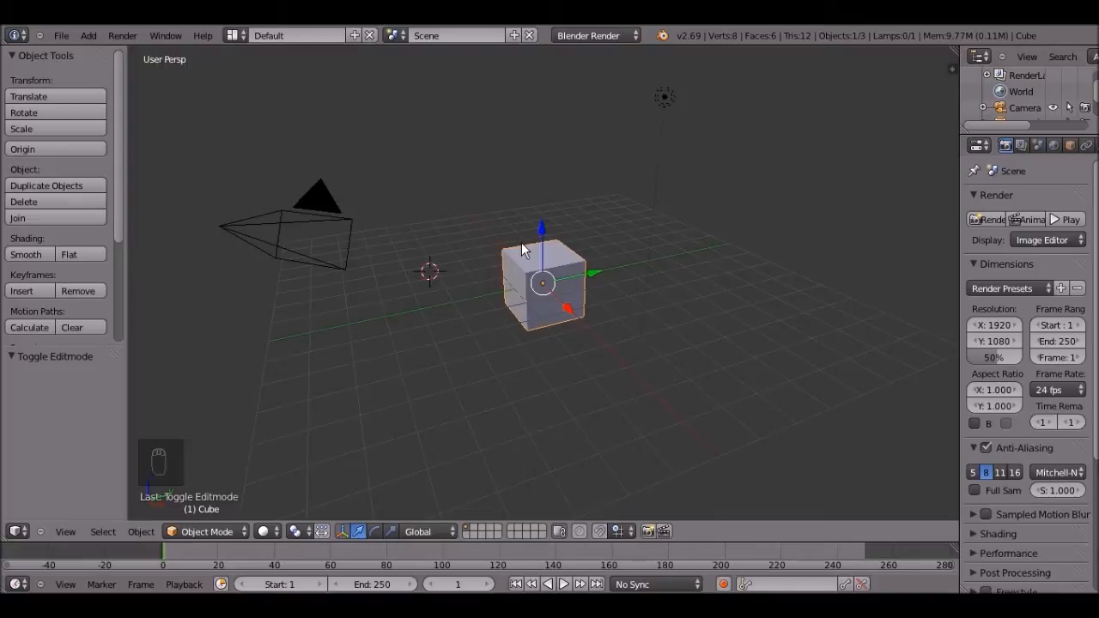
- Delete the default cube from the scene
key("Delete")
key("Delete")
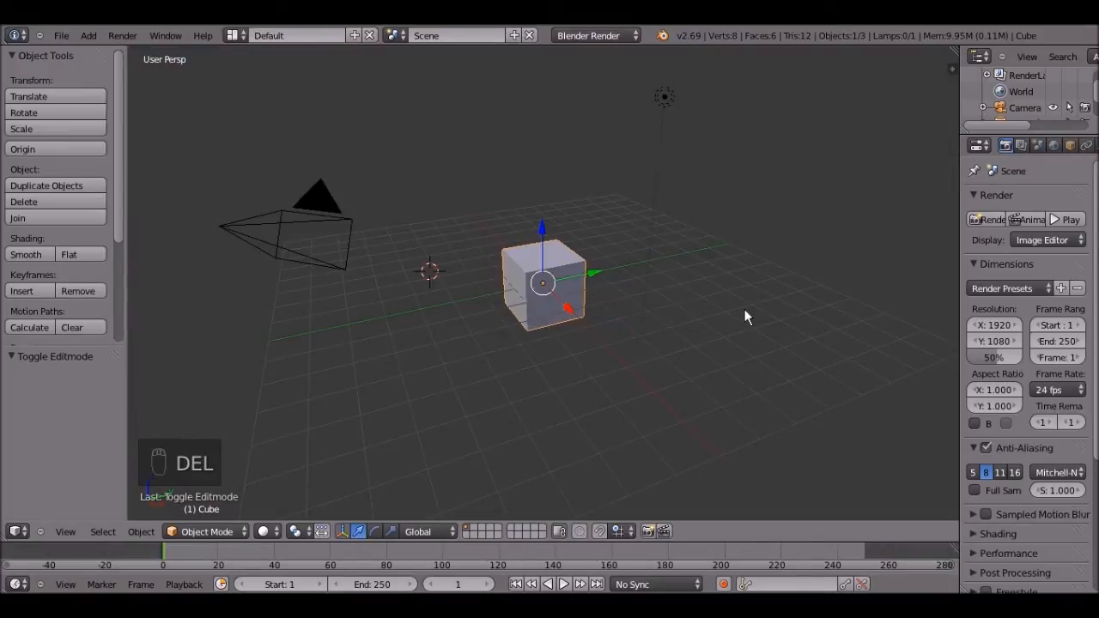
key("Delete")
left_click(484, 282)
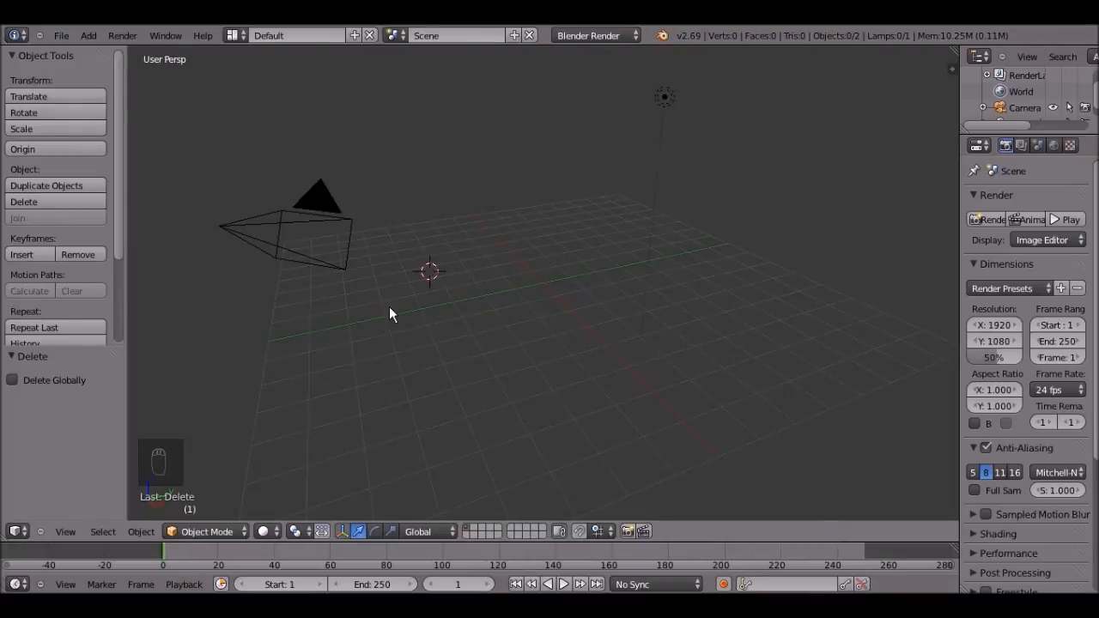
- Add a mesh plane to the scene at the 3D cursor
key("shift+a")
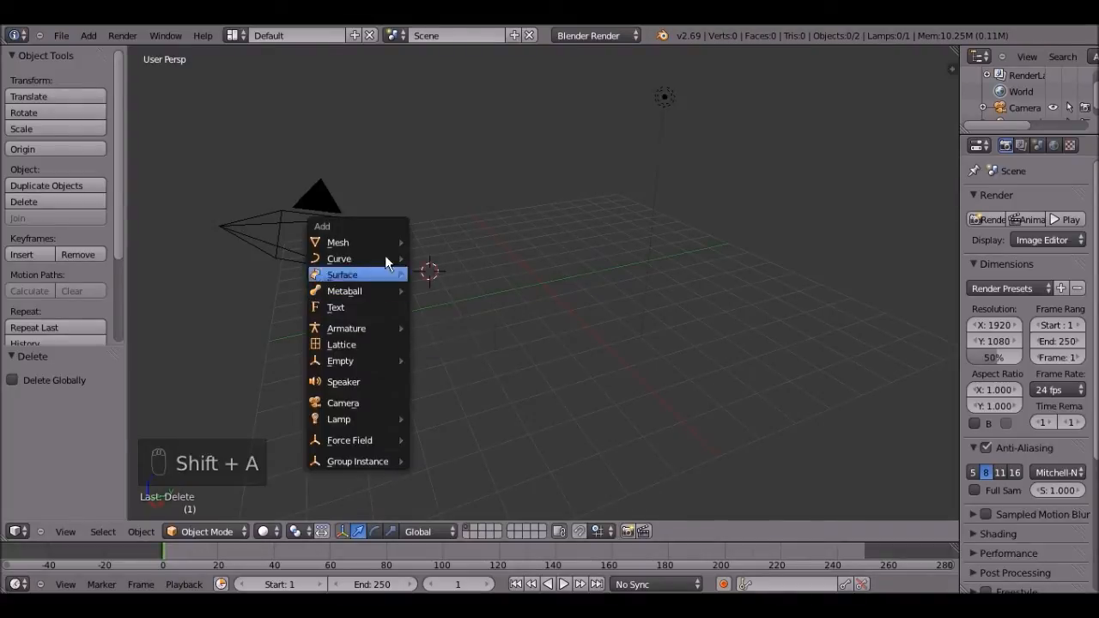
mouse_move(398, 248)
left_click(448, 242)
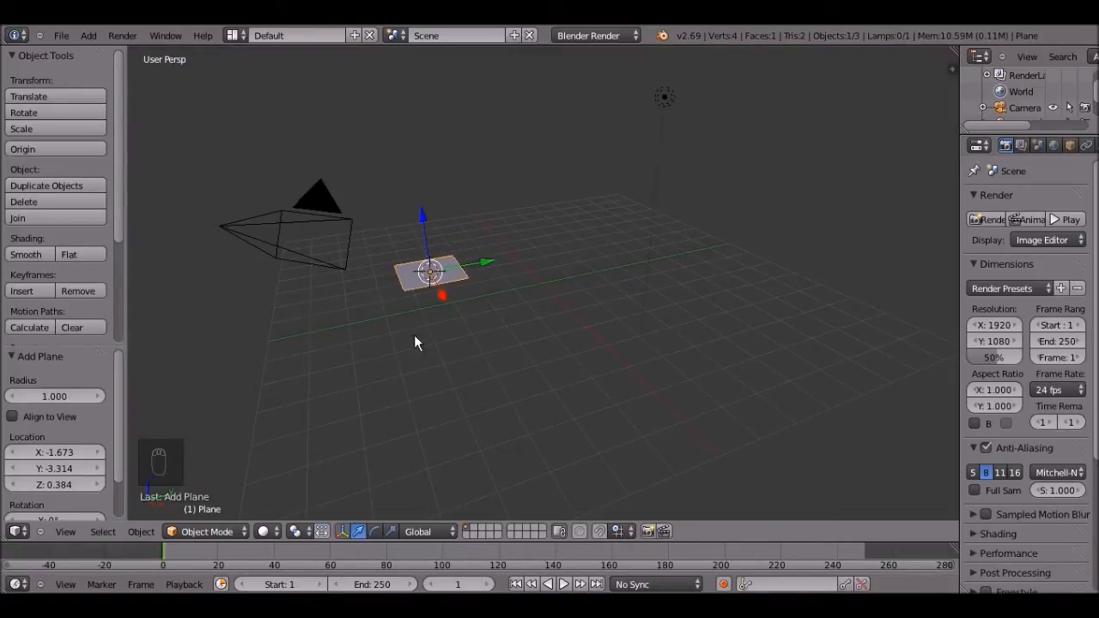
- Center the 3D cursor with Center Cursor and View All, and move the plane close to it, including 2 units along X
left_click(67, 534)
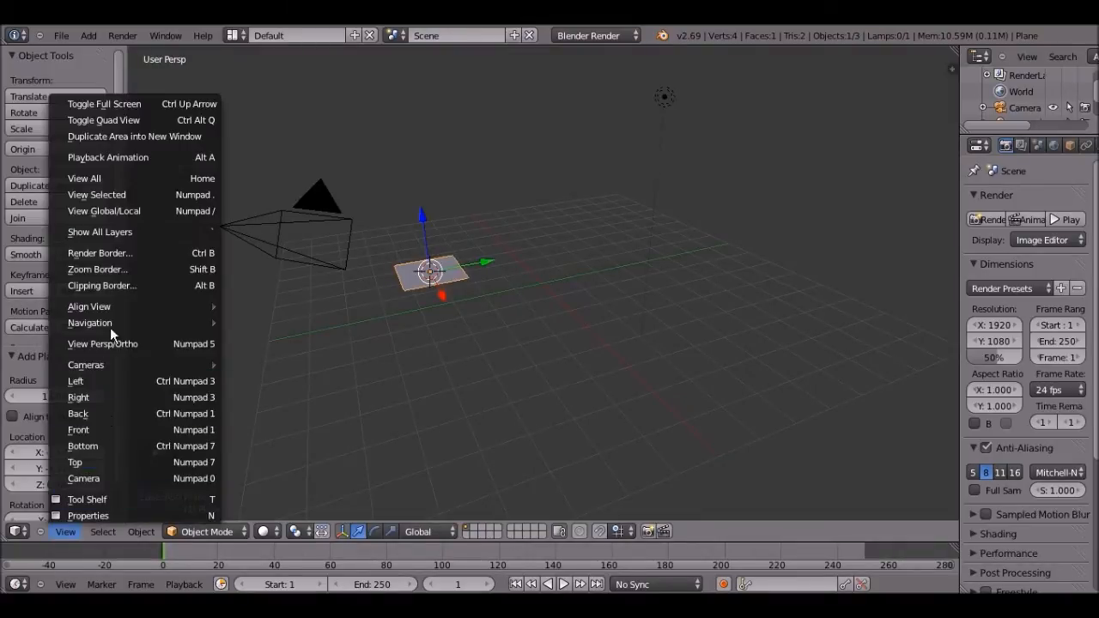
mouse_move(123, 308)
mouse_move(292, 309)
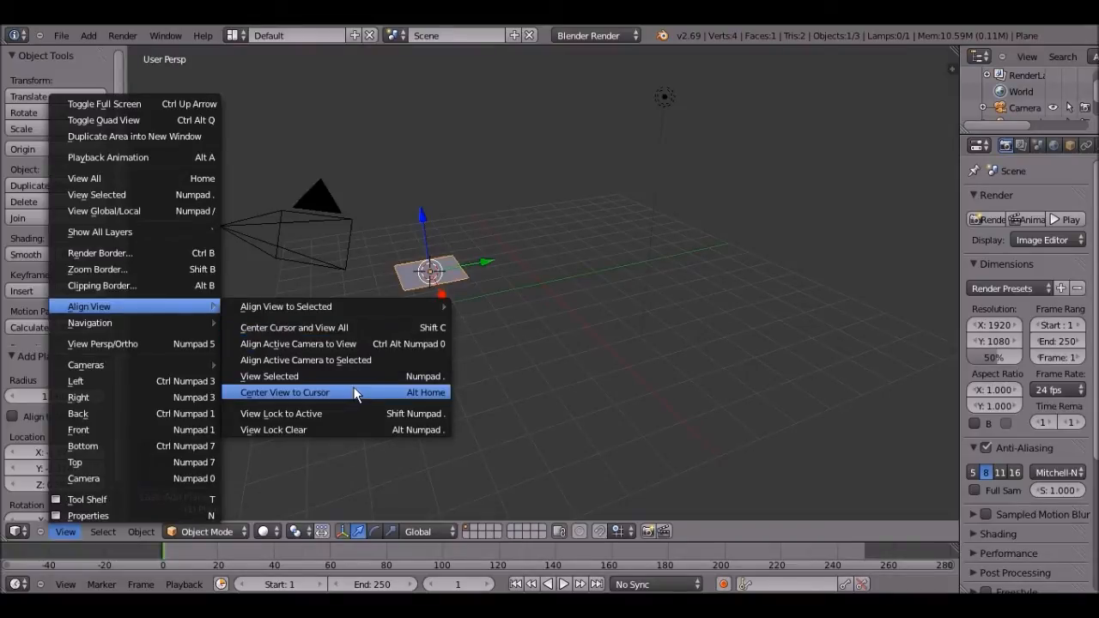
left_click(347, 329)
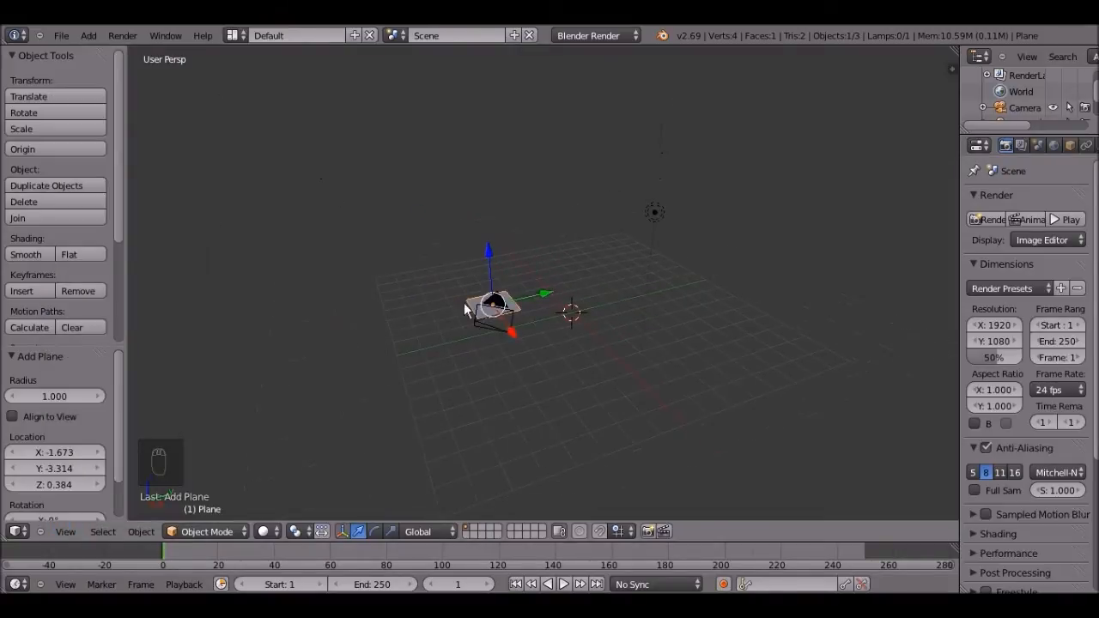
left_click_drag(545, 298, 598, 339)
- Scale the plane uniformly by a factor of 50
scroll(550, 337, "up", 5)
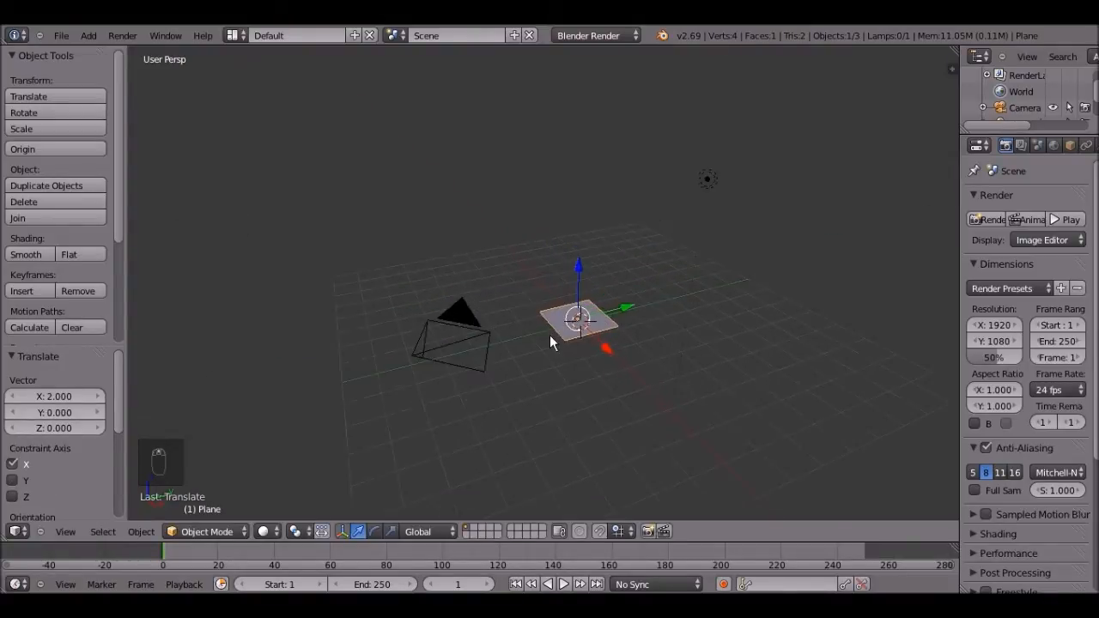
middle_click_drag(464, 266, 356, 180, "shift")
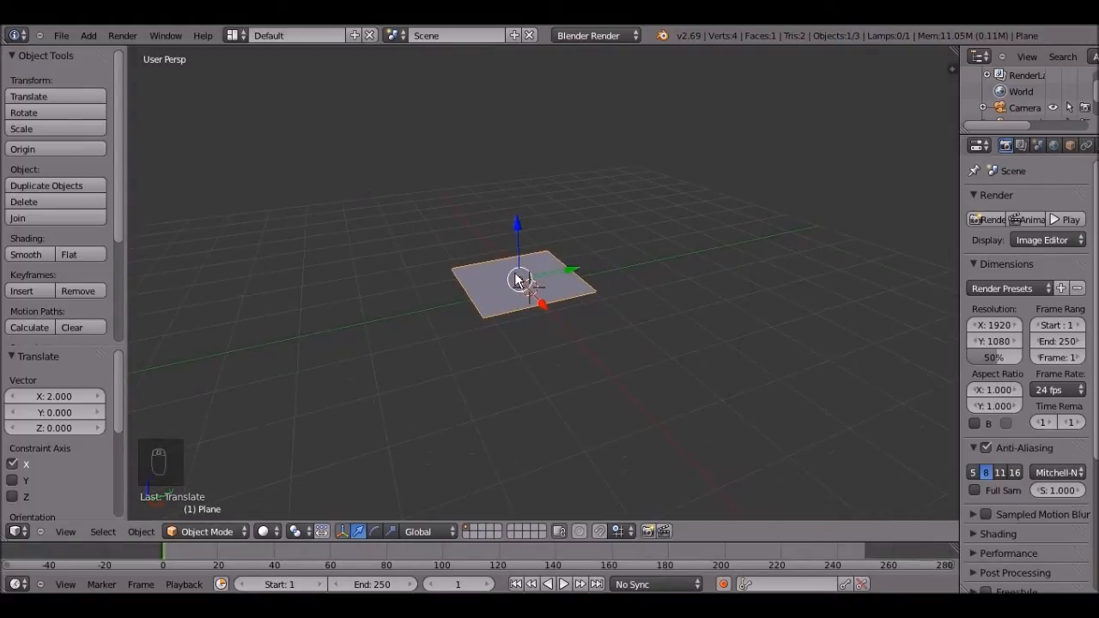
key("s")
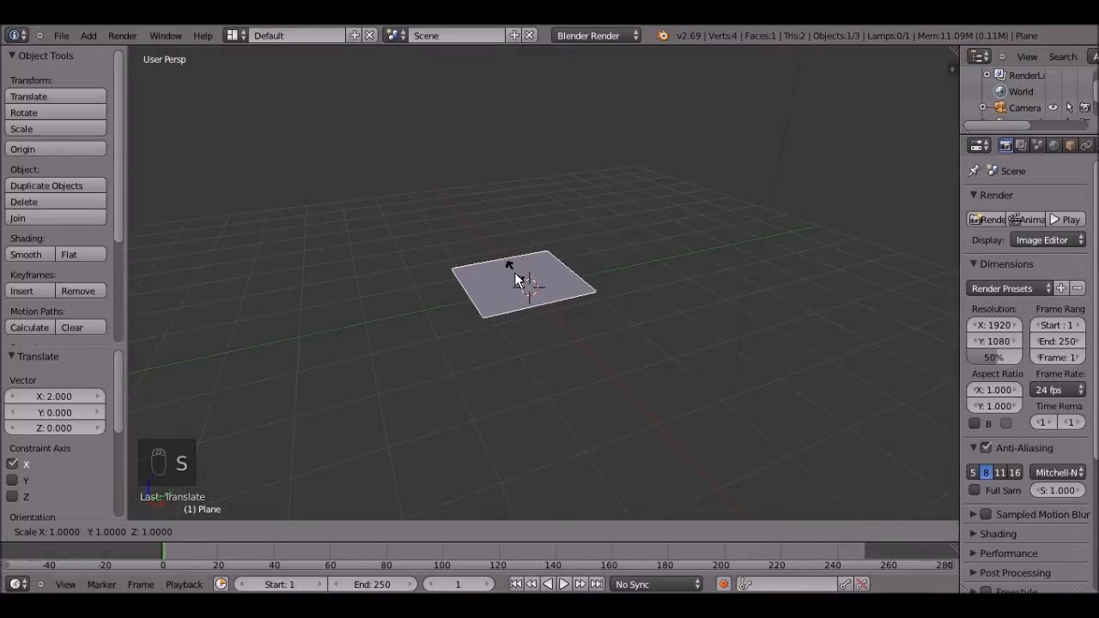
type("50")
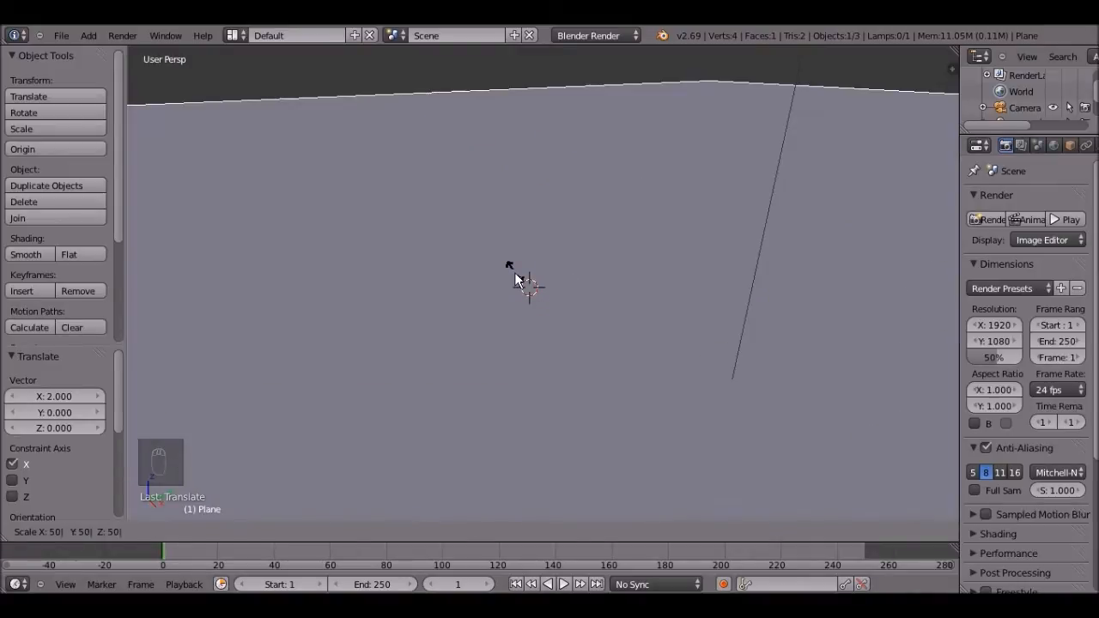
key("Return")
- Rotate the plane 45 degrees around its local Y axis
scroll(516, 280, "down", 5)
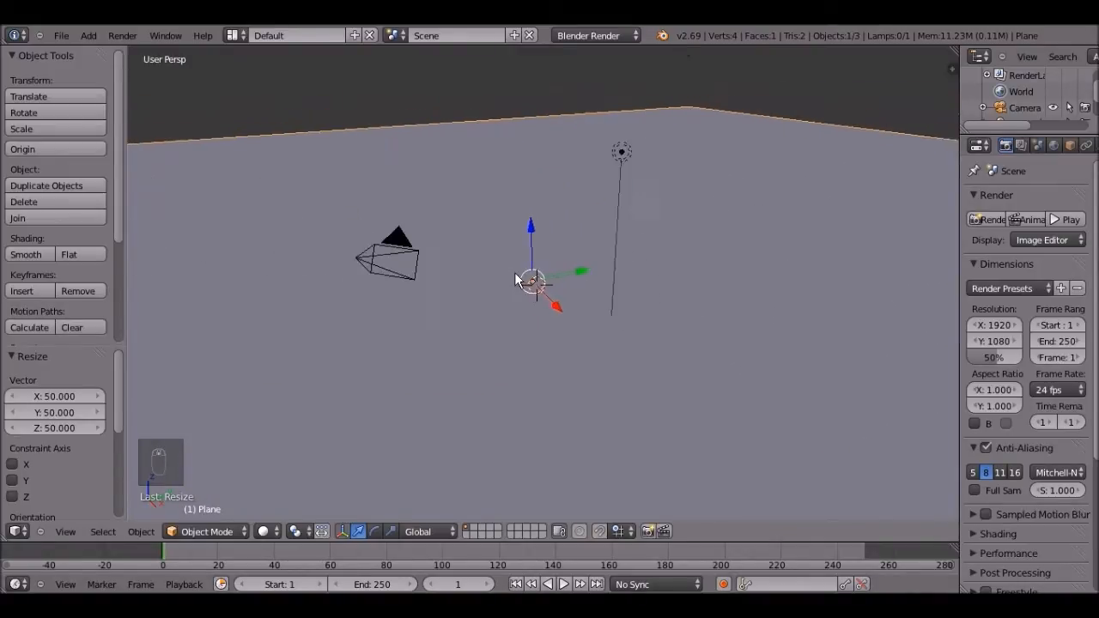
scroll(546, 335, "up", 3)
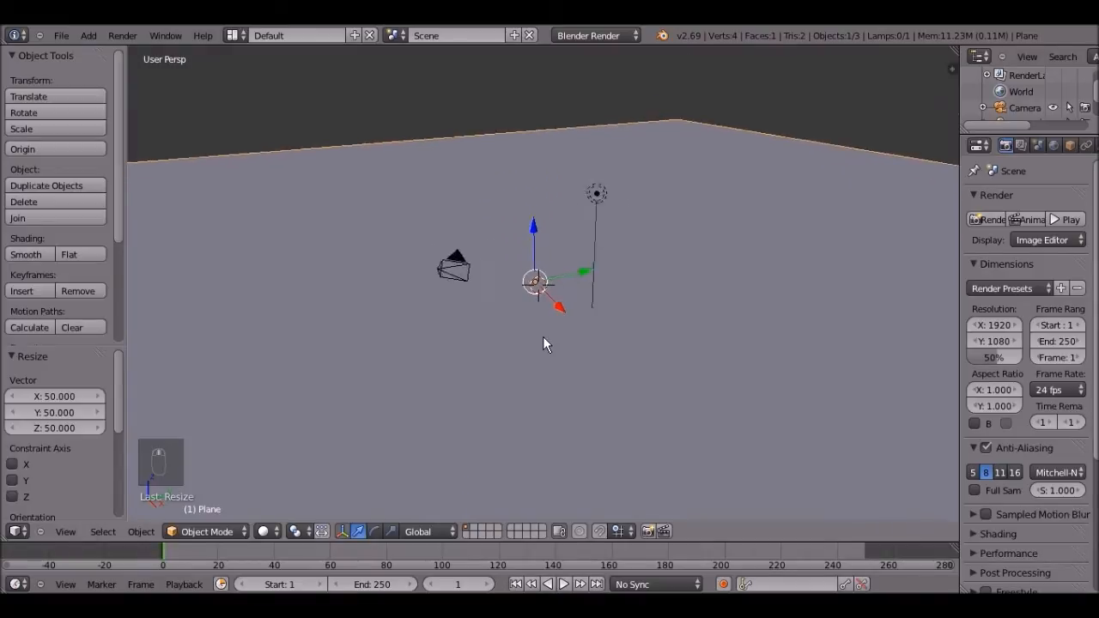
key("r")
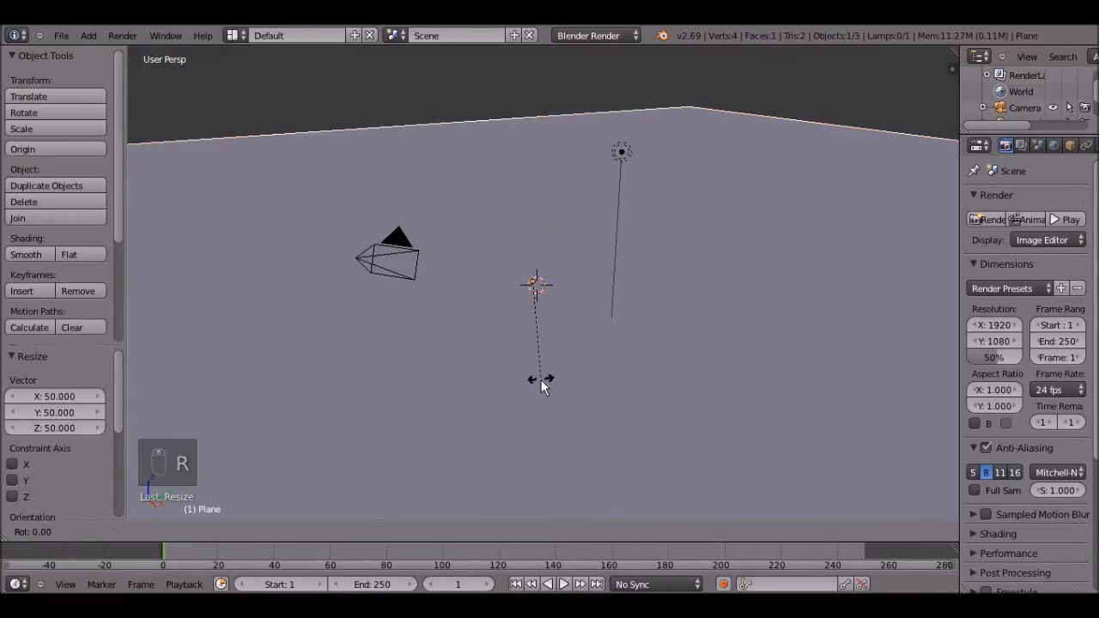
key("y")
key("y")
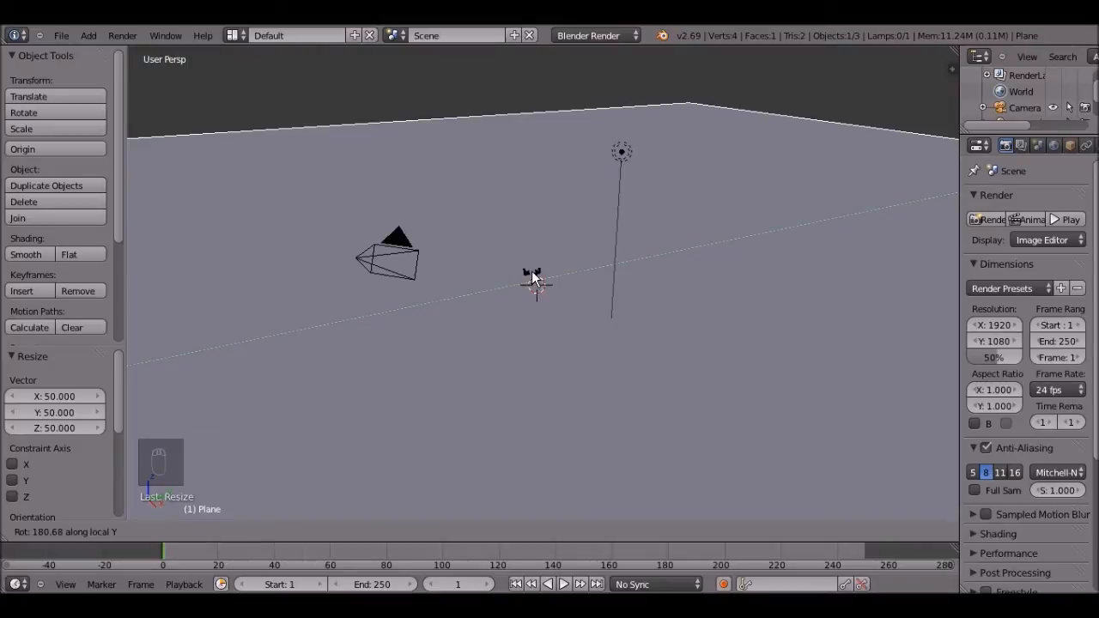
type("45")
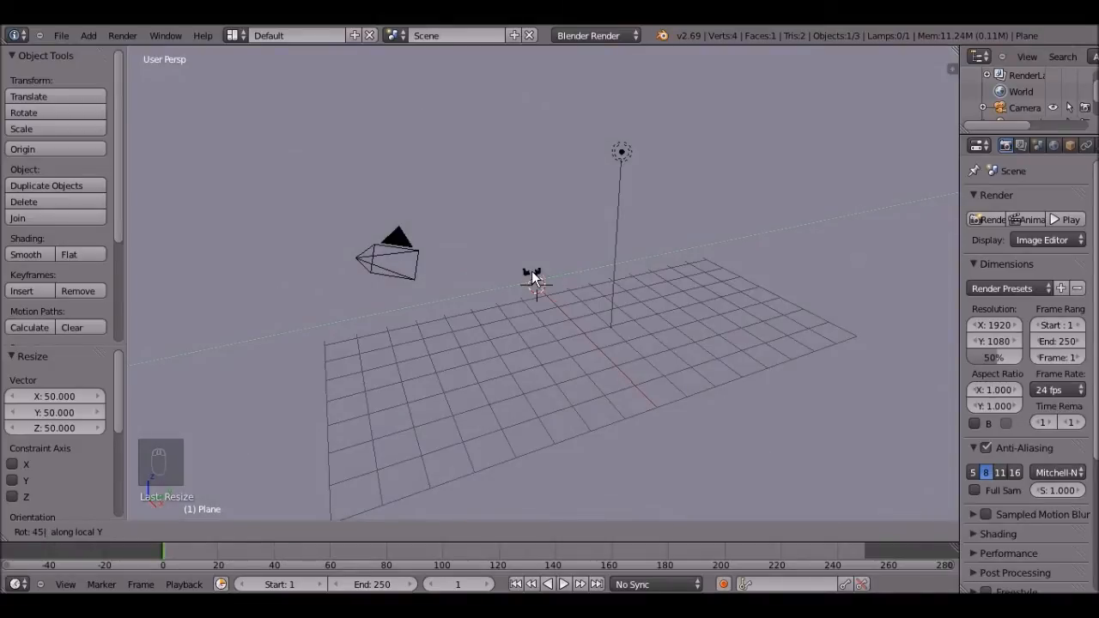
key("Return")
- Align the active camera to a low orthographic view that faces the tilted plane from just above the grid
scroll(534, 275, "down", 5)
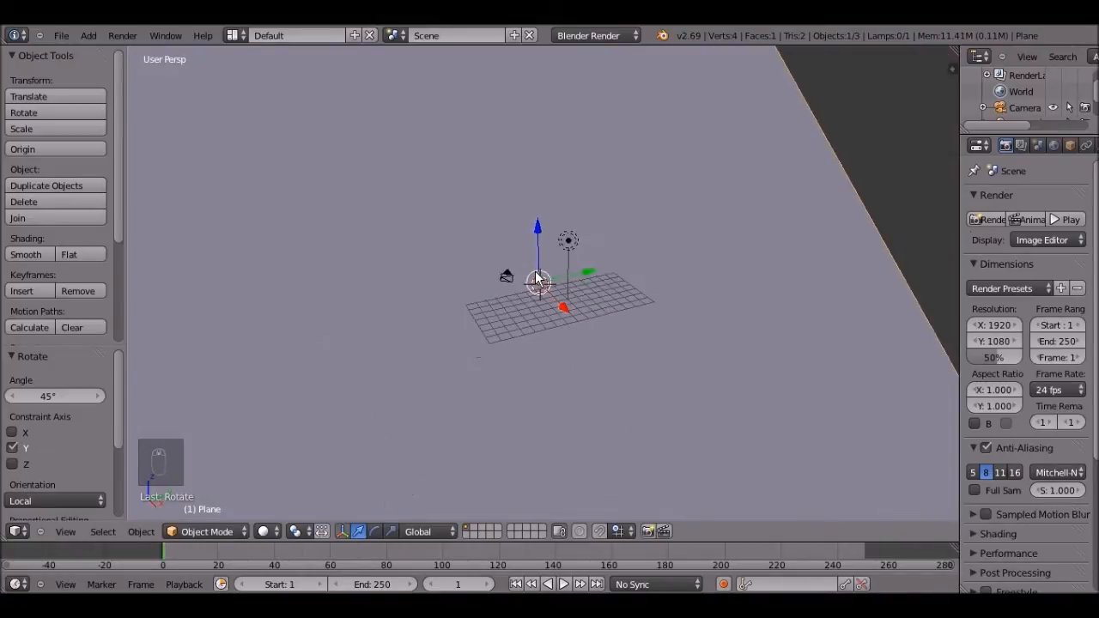
middle_click_drag(537, 280, 441, 287)
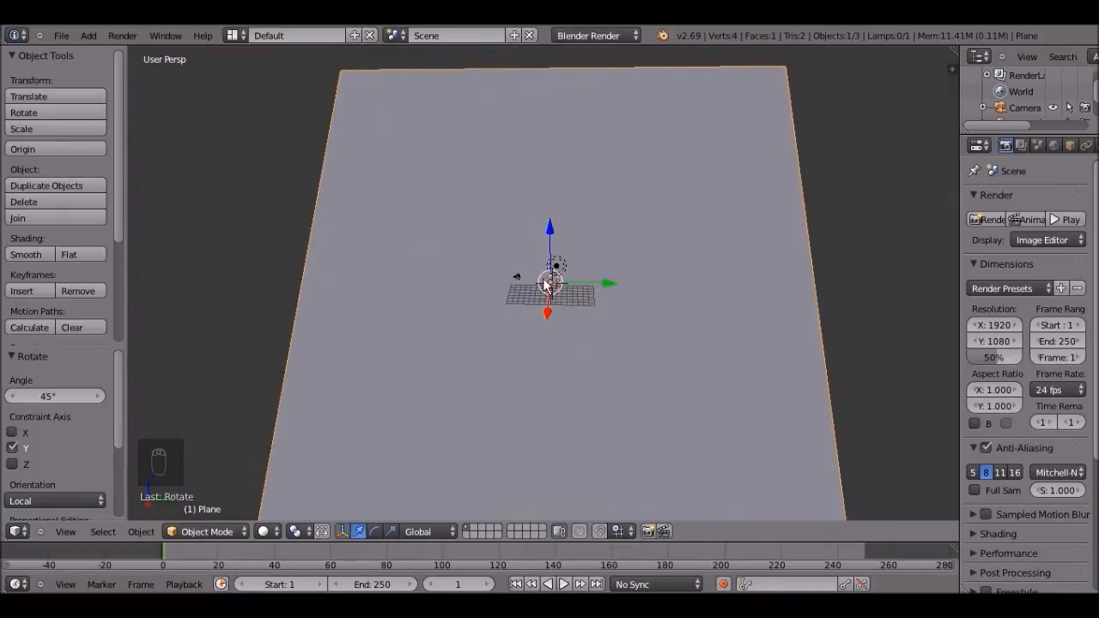
scroll(558, 300, "up", 3)
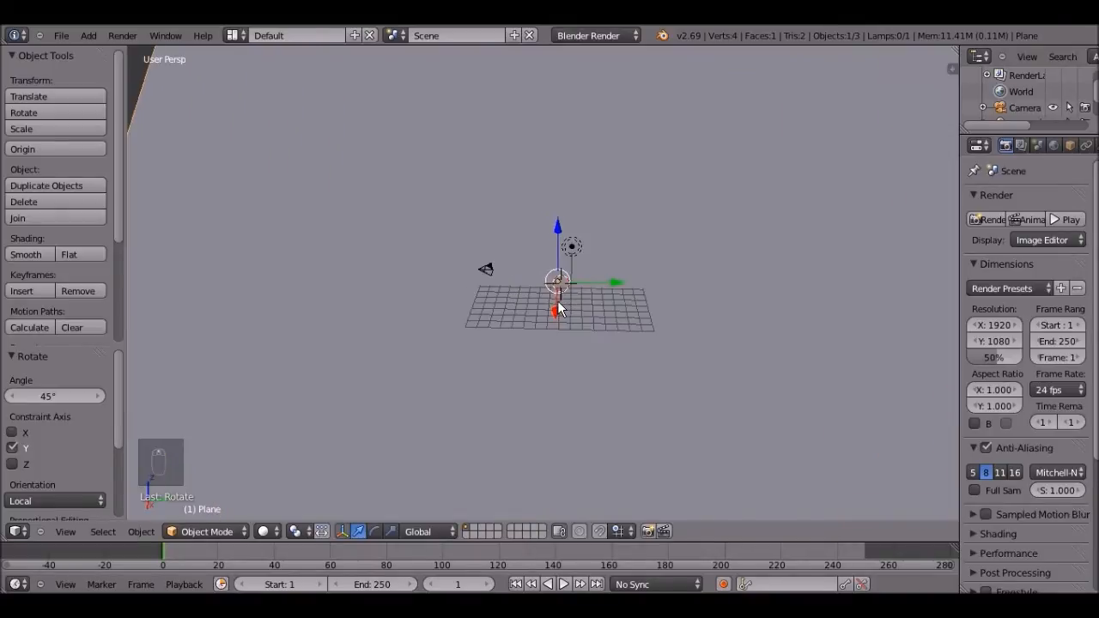
scroll(559, 302, "up", 2)
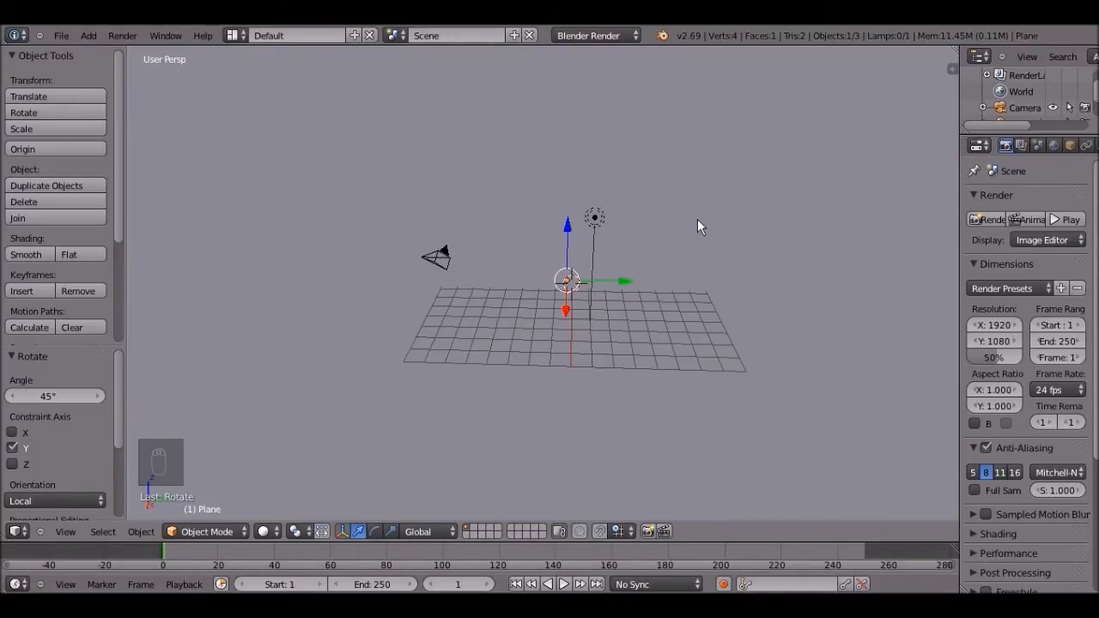
key("KP_5")
scroll(697, 266, "up", 3)
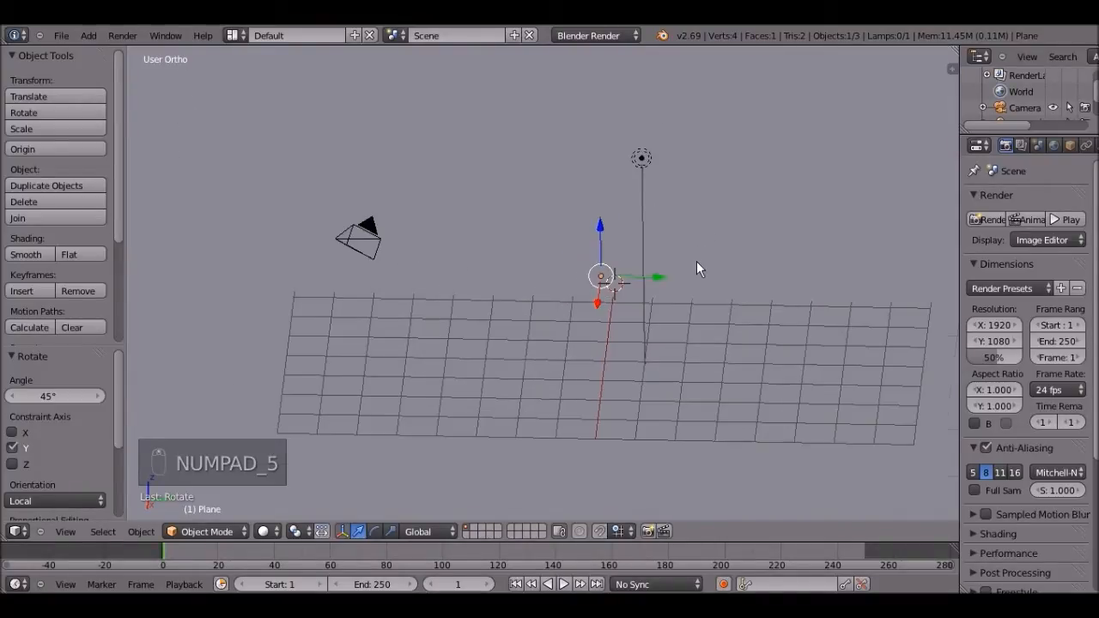
scroll(698, 262, "up", 9)
scroll(698, 262, "down", 6)
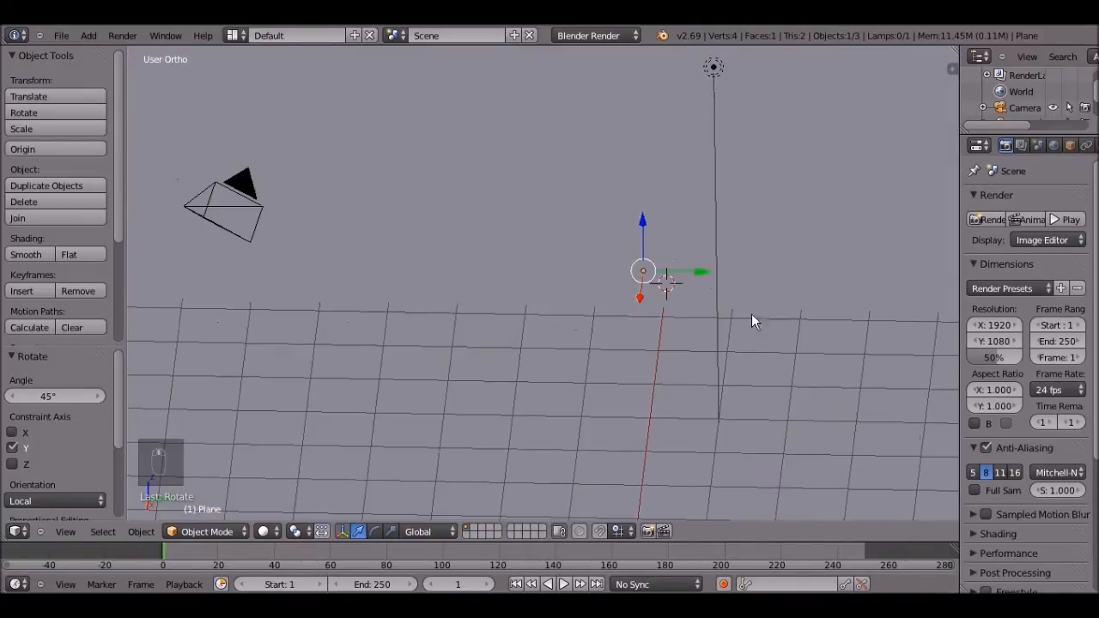
middle_click_drag(751, 319, 776, 321)
middle_click_drag(386, 214, 546, 228)
scroll(559, 241, "down", 2)
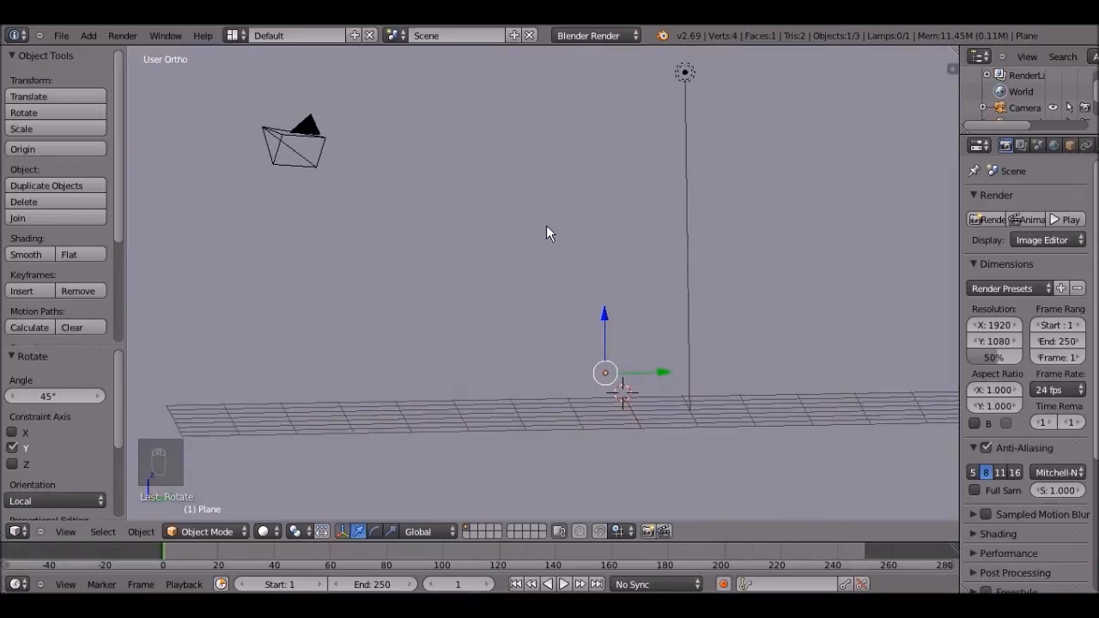
left_click(75, 531)
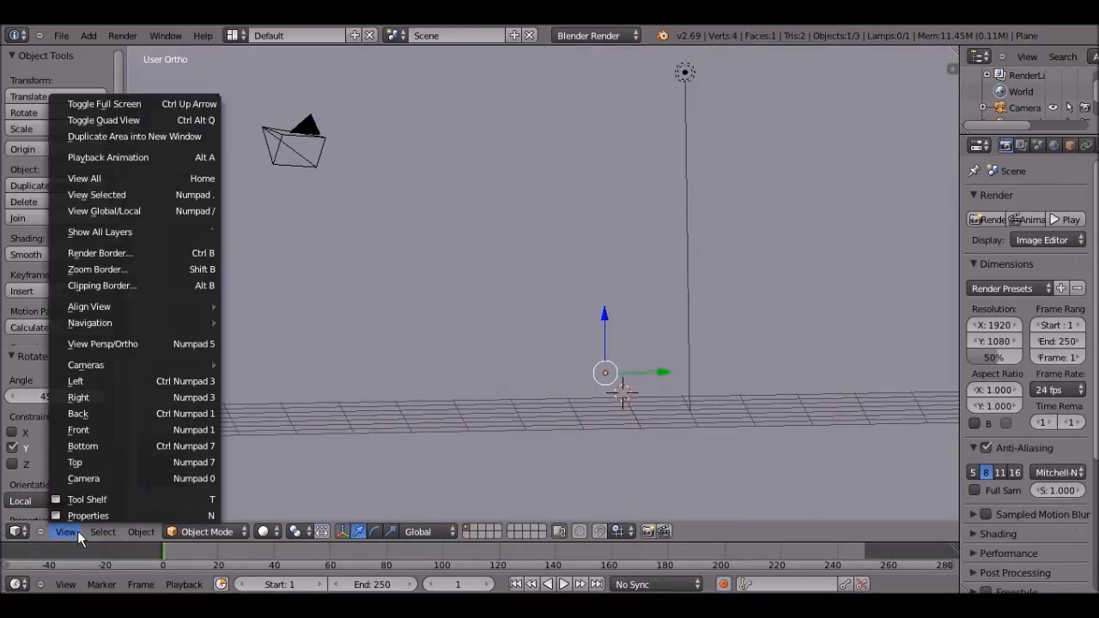
mouse_move(174, 301)
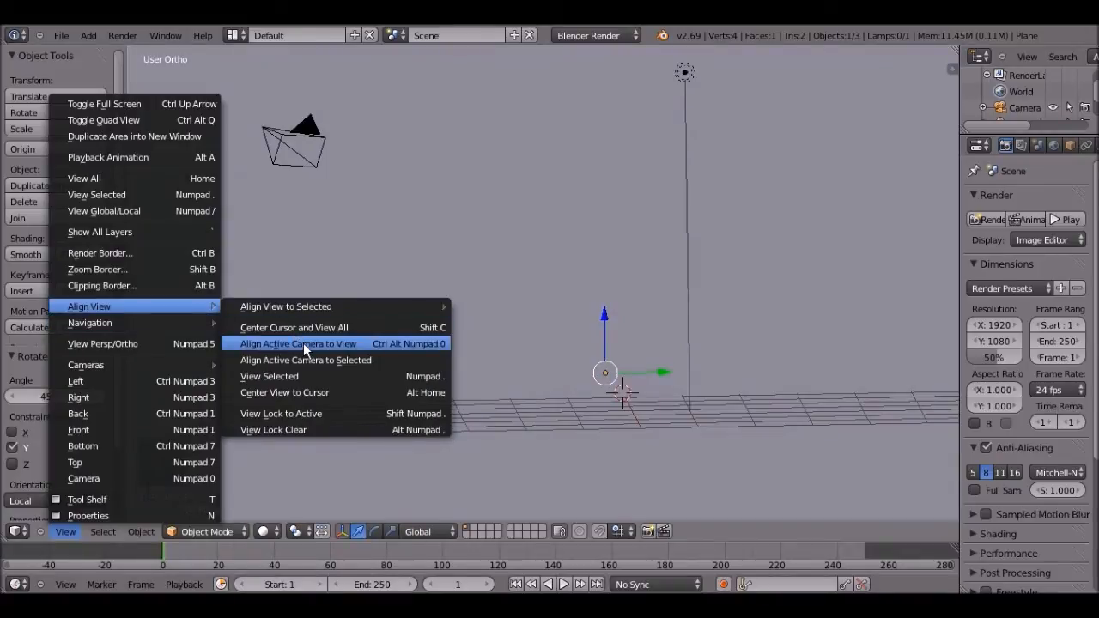
left_click(304, 345)
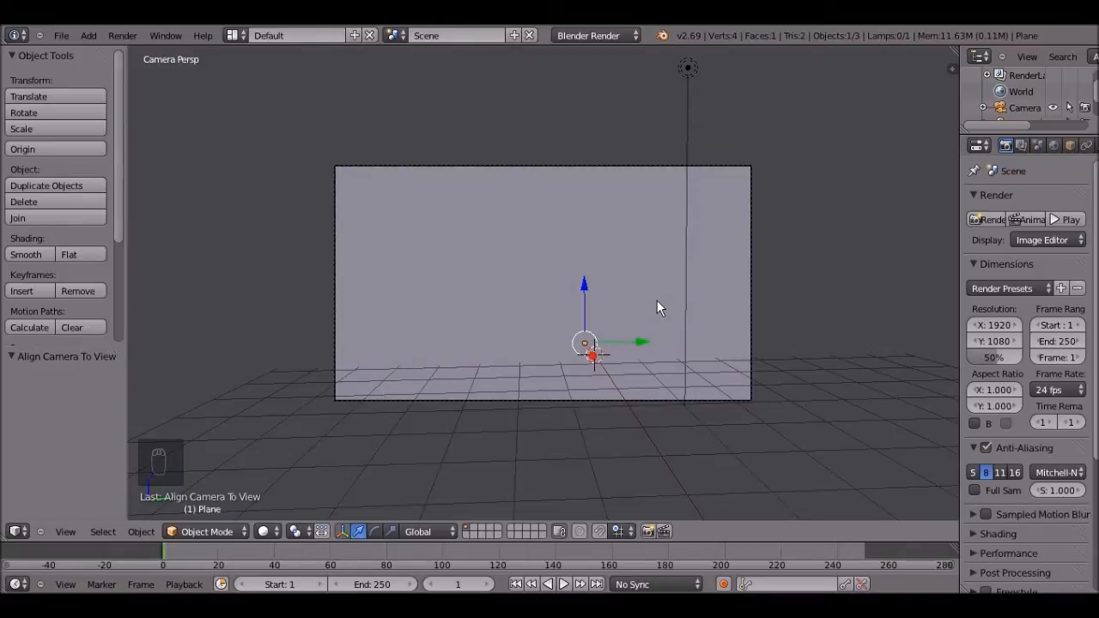
- Enable Lock Camera to View and orbit the camera slightly to face the plane more squarely
key("n")
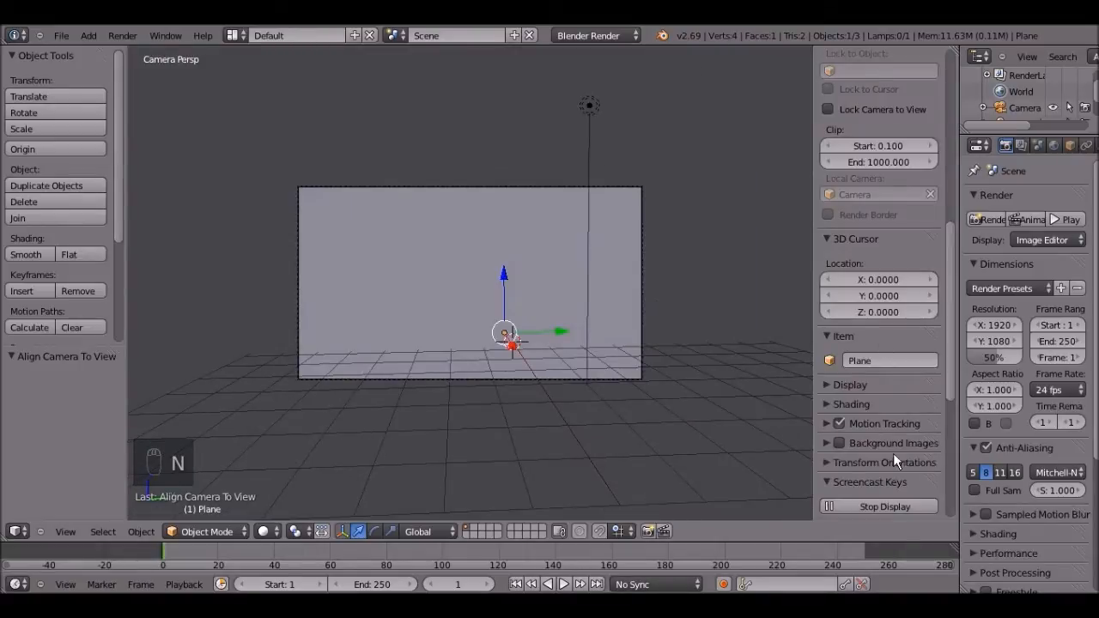
scroll(796, 434, "down", 2)
scroll(865, 393, "up", 3)
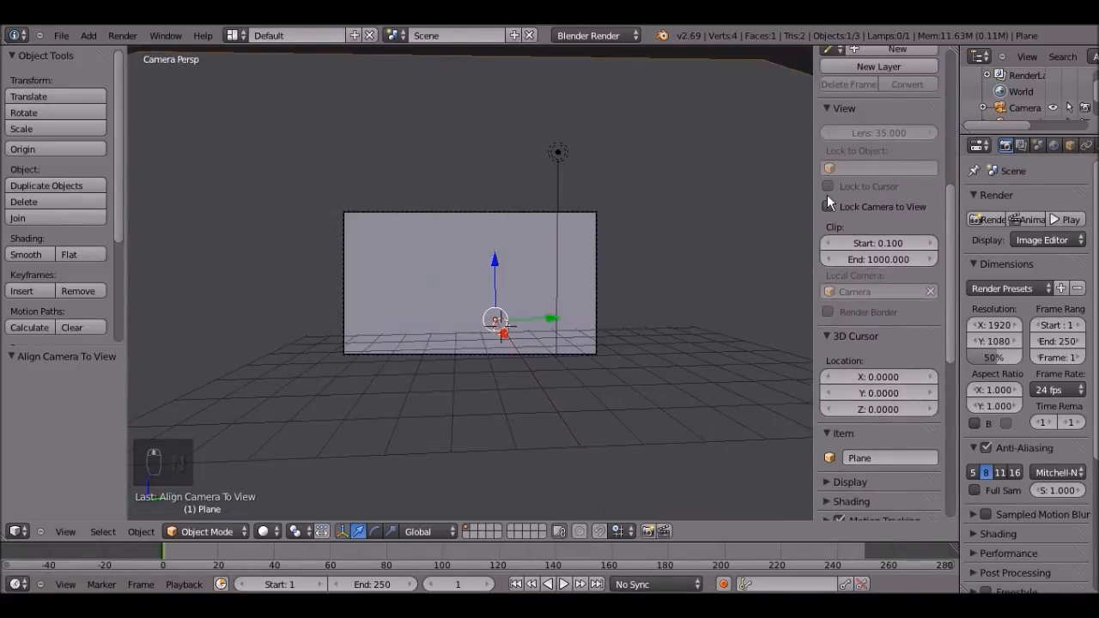
left_click(830, 207)
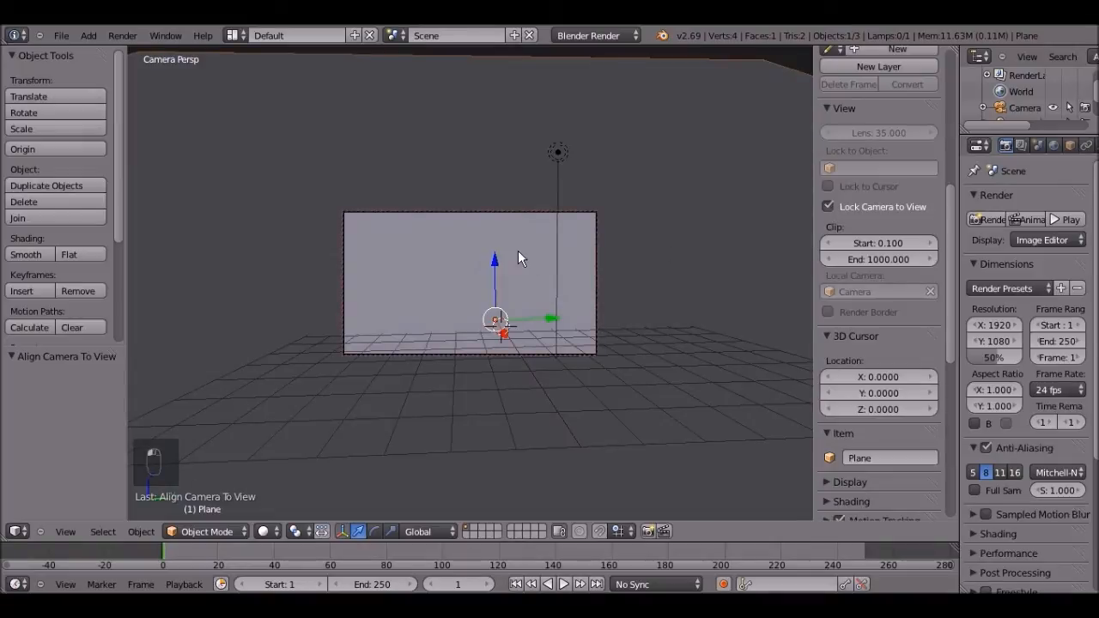
key("n")
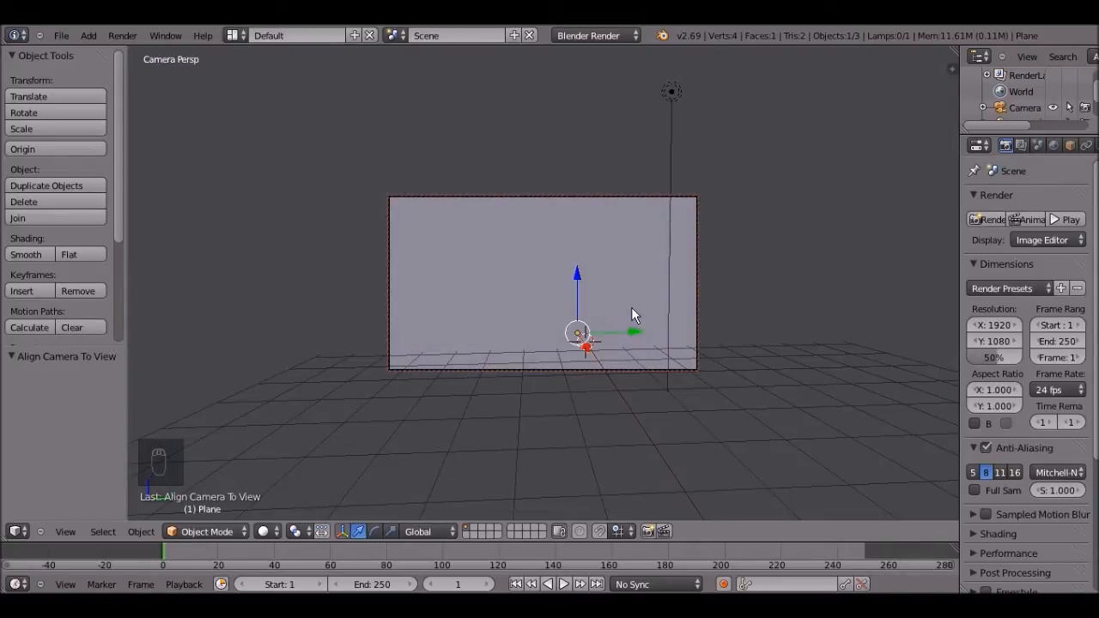
middle_click_drag(631, 307, 532, 287)
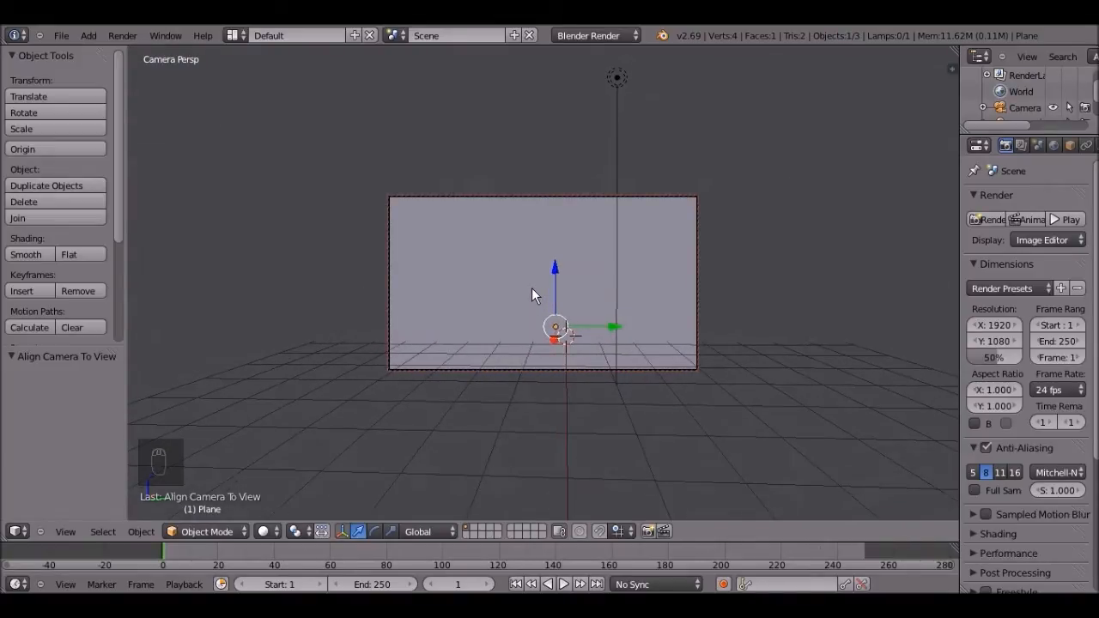
- Leave the camera view and move the plane about -2.517 units along the global X axis
key("KP_0")
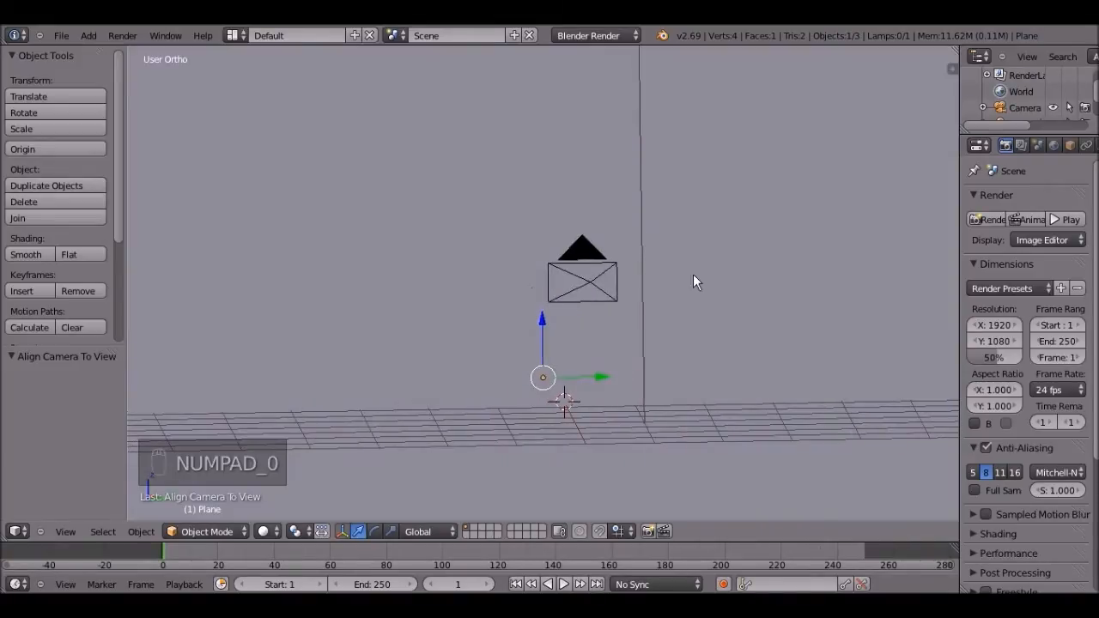
middle_click_drag(701, 287, 734, 346)
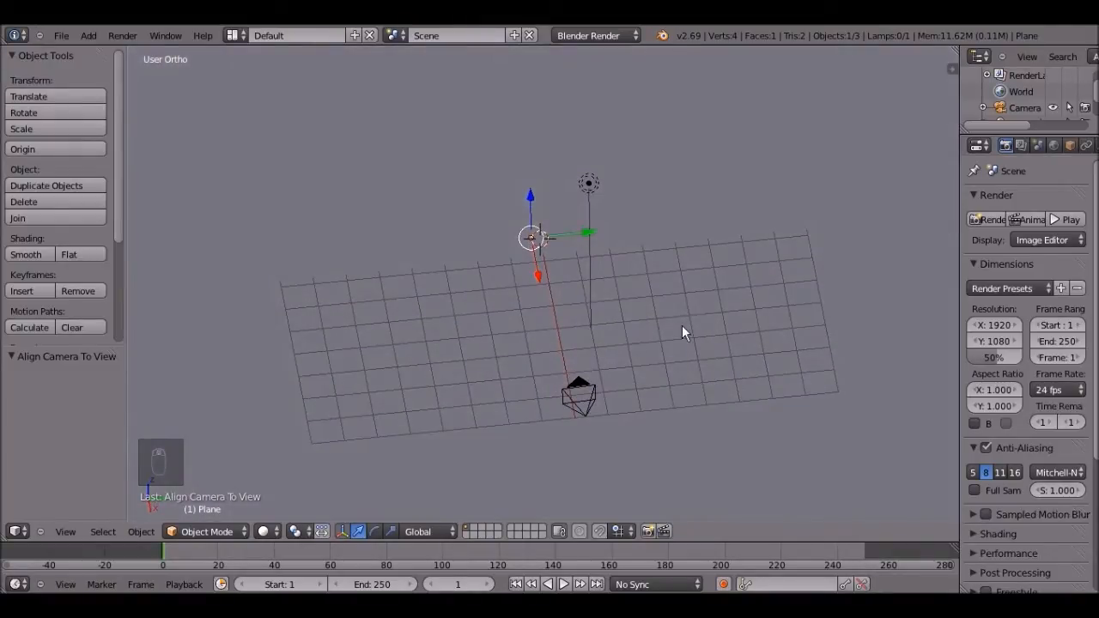
middle_click_drag(554, 304, 573, 255)
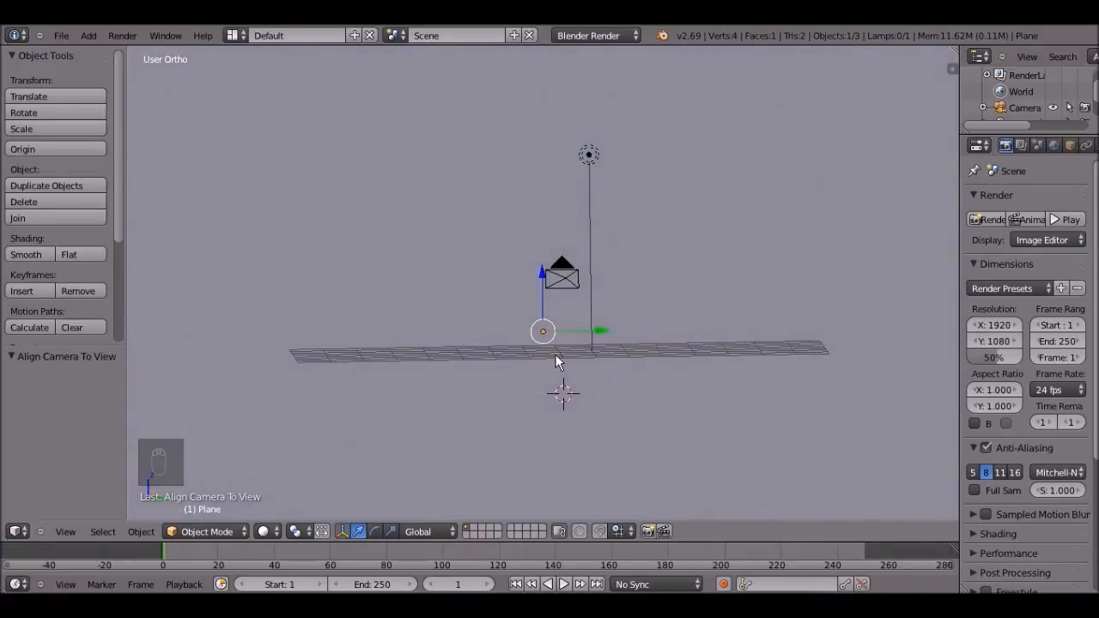
middle_click_drag(590, 358, 361, 398)
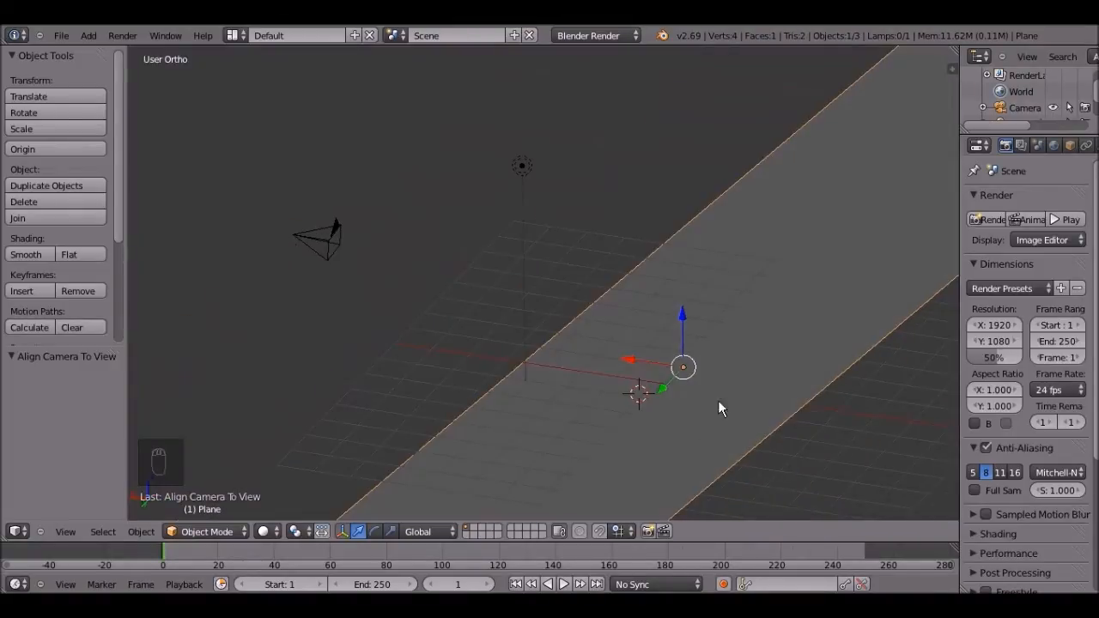
left_click_drag(624, 362, 717, 369)
middle_click_drag(717, 369, 801, 373)
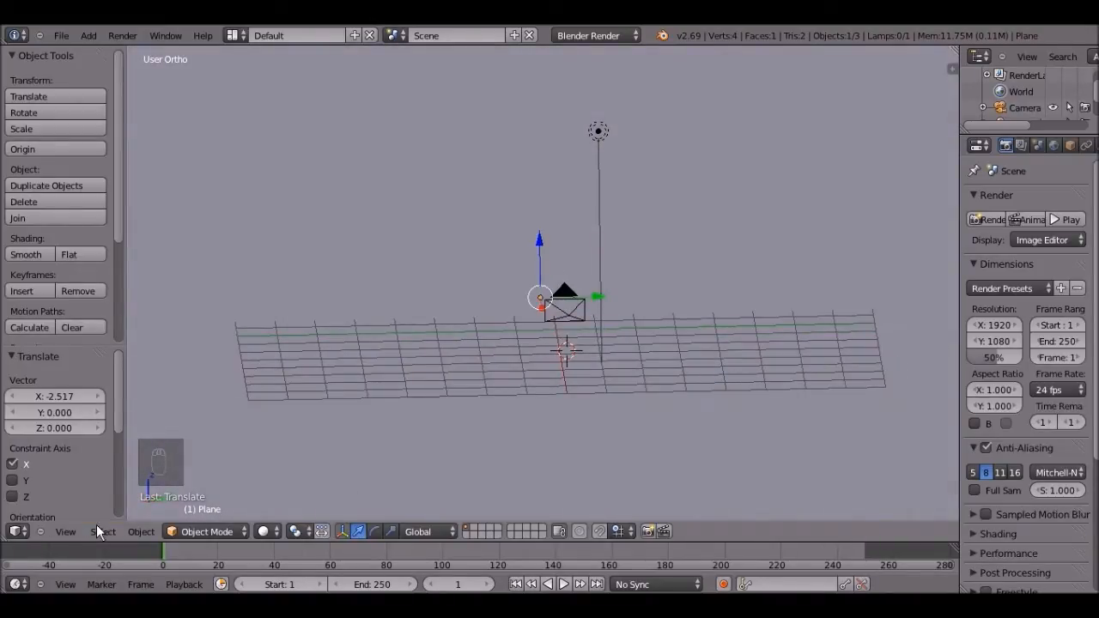
- Reset the 3D cursor to the scene center and frame all objects in the viewport
left_click(67, 533)
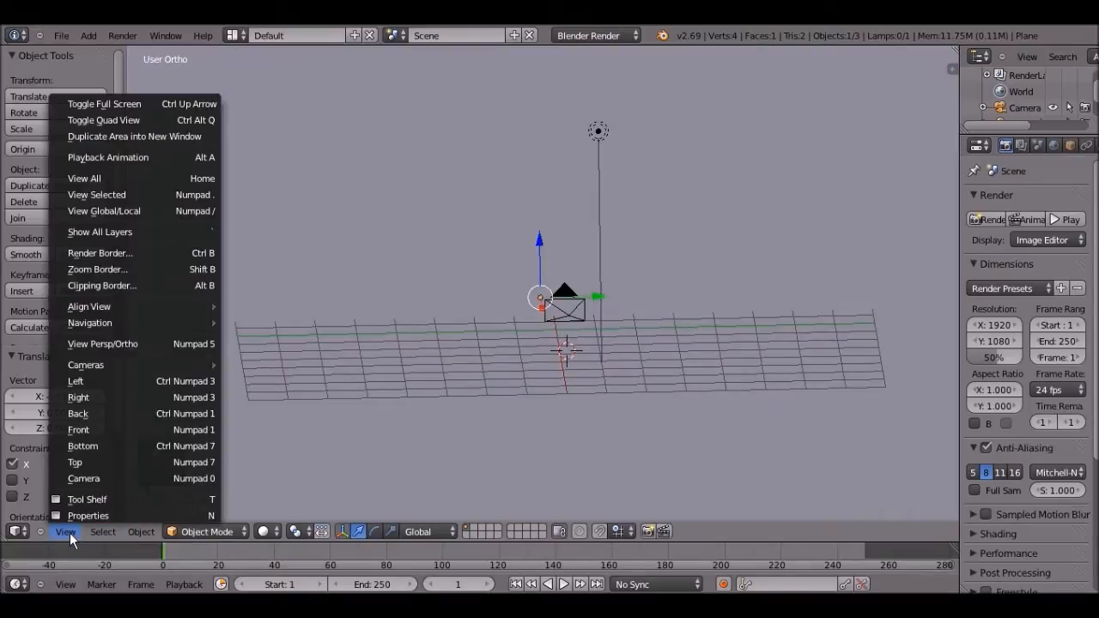
mouse_move(182, 306)
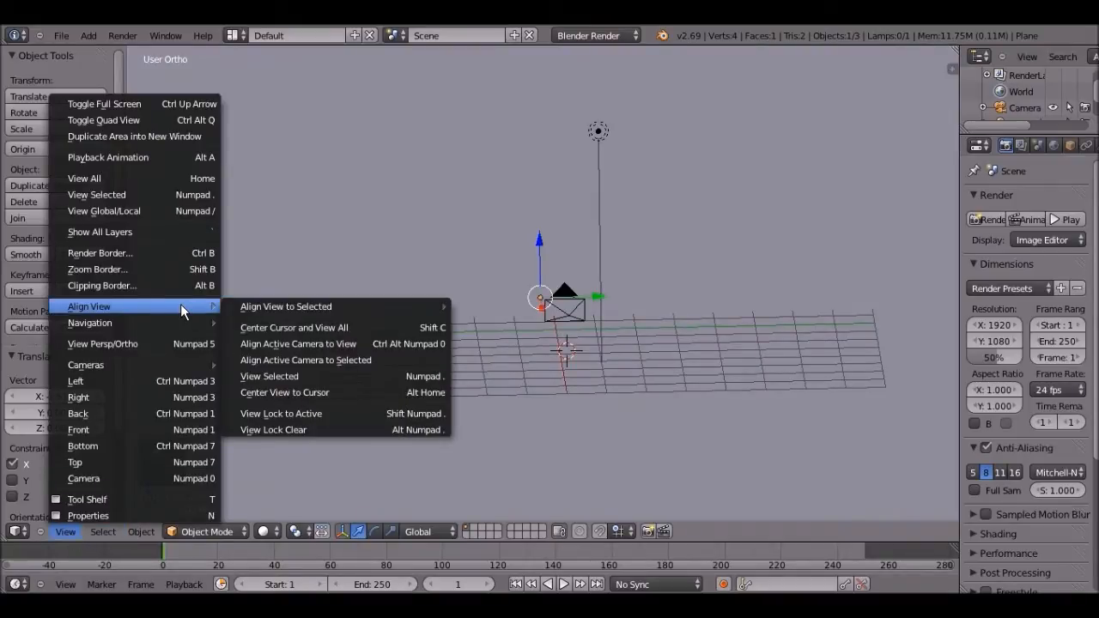
left_click(280, 335)
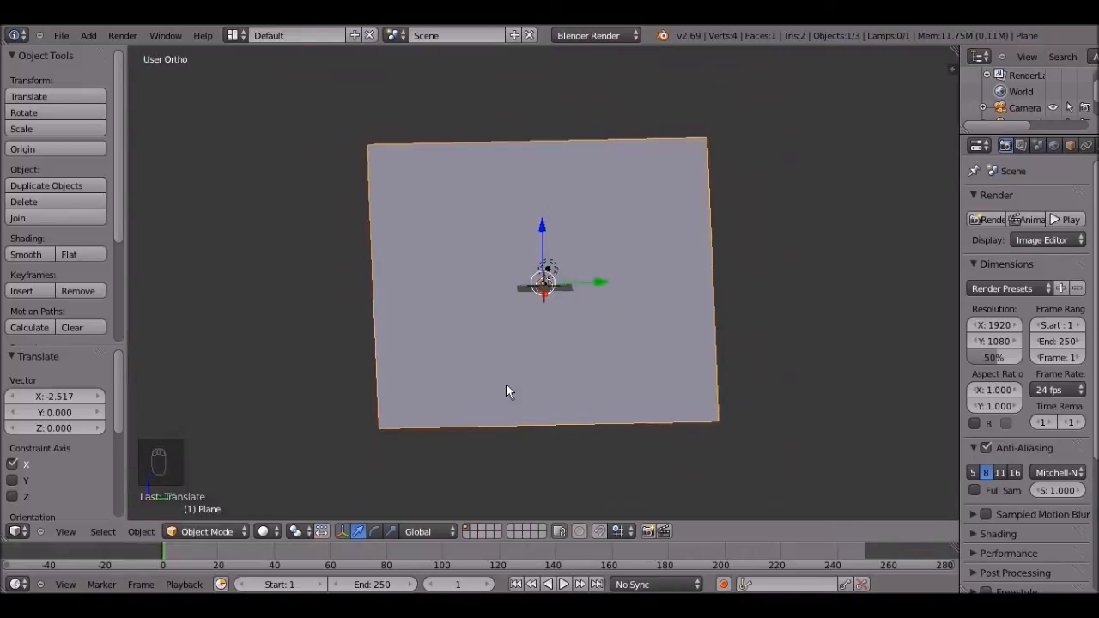
scroll(507, 377, "up", 5)
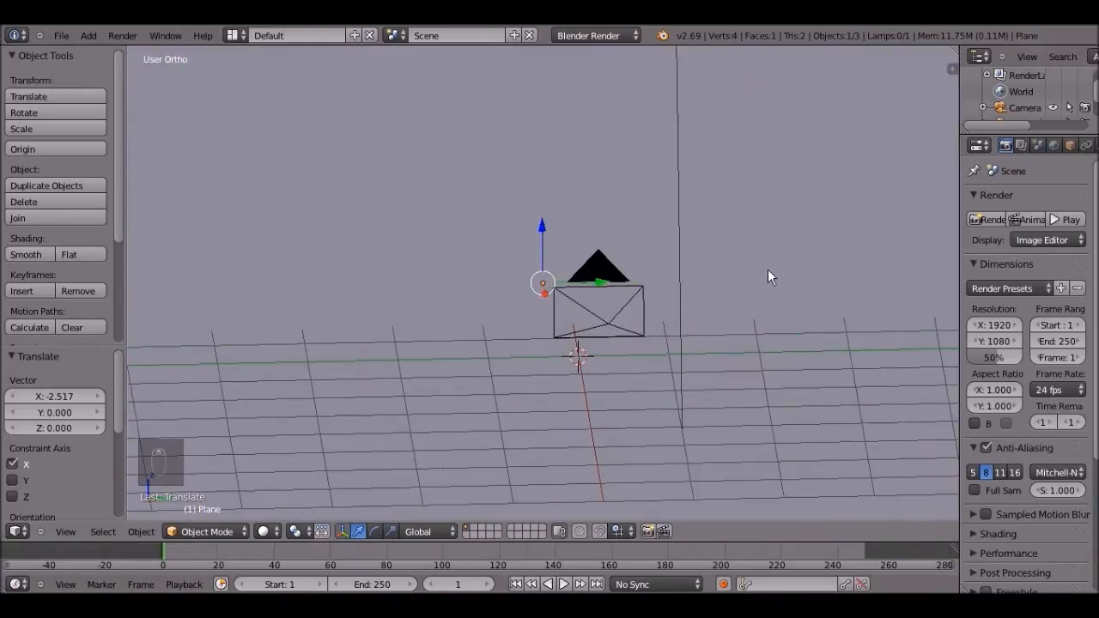
- Add a text object at the 3D cursor
middle_click_drag(733, 377, 765, 419)
key("shift+a")
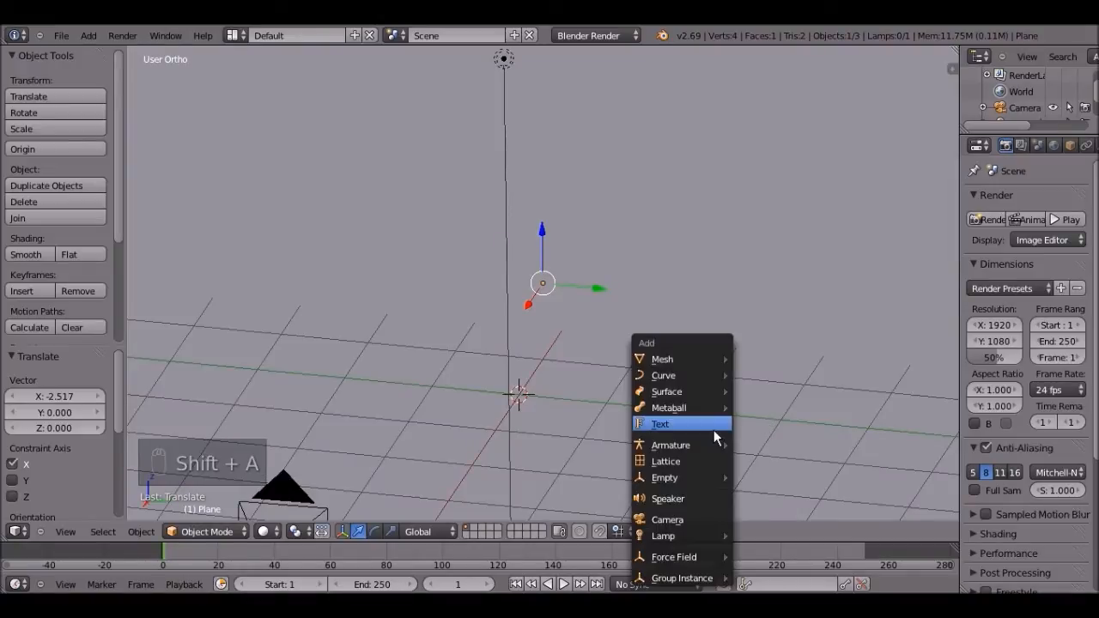
left_click(89, 35)
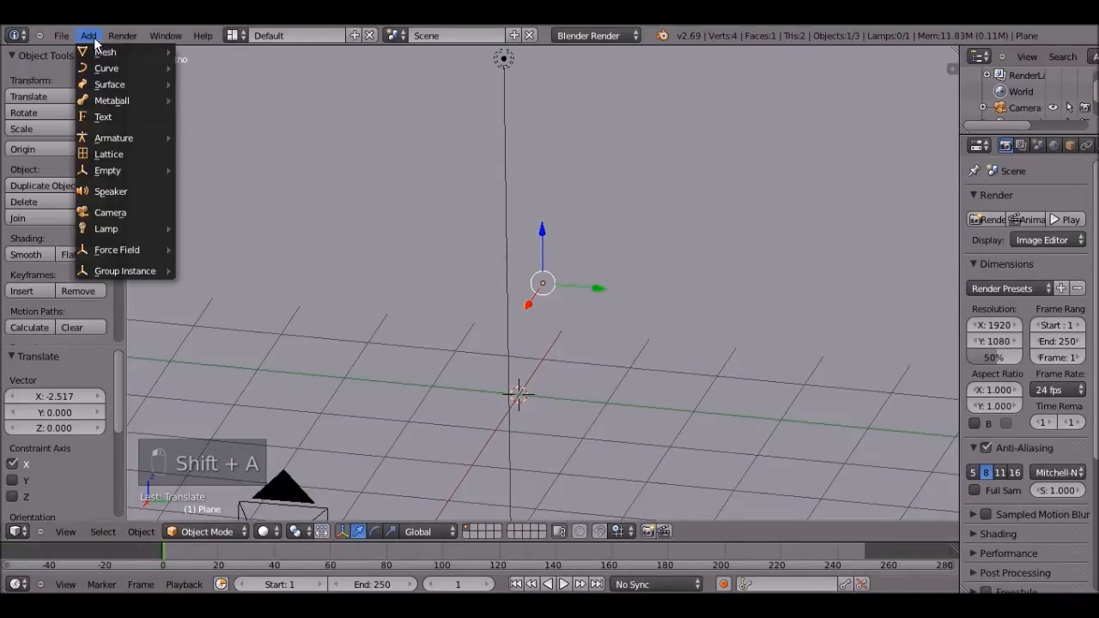
left_click(104, 117)
- Rotate the text object 90 degrees around the global Z axis
middle_click_drag(423, 292, 458, 298)
type("rz")
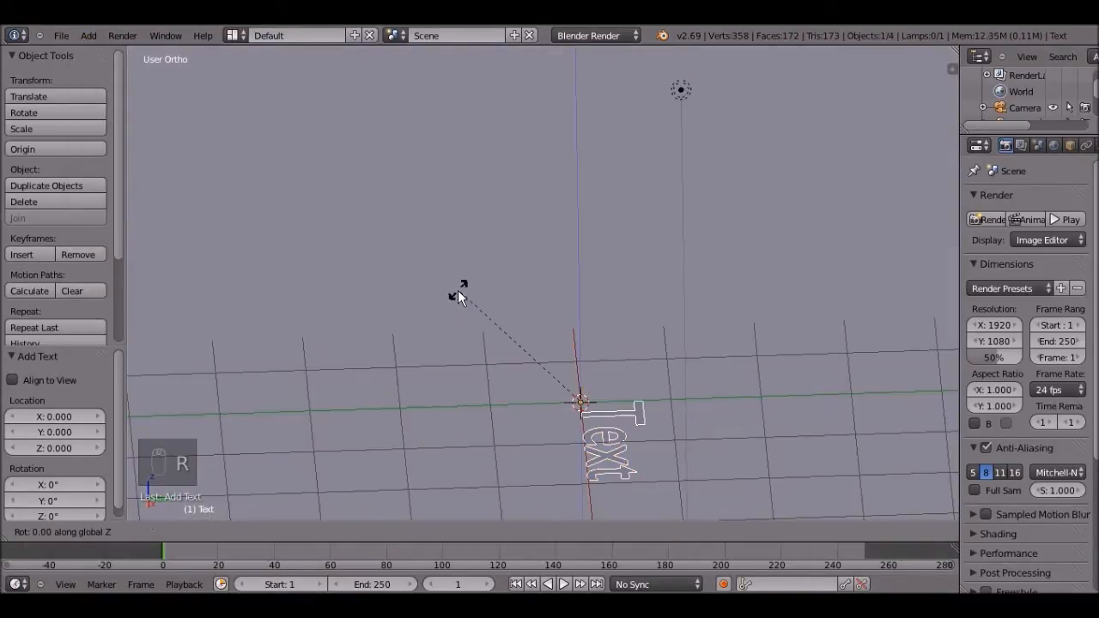
type("90")
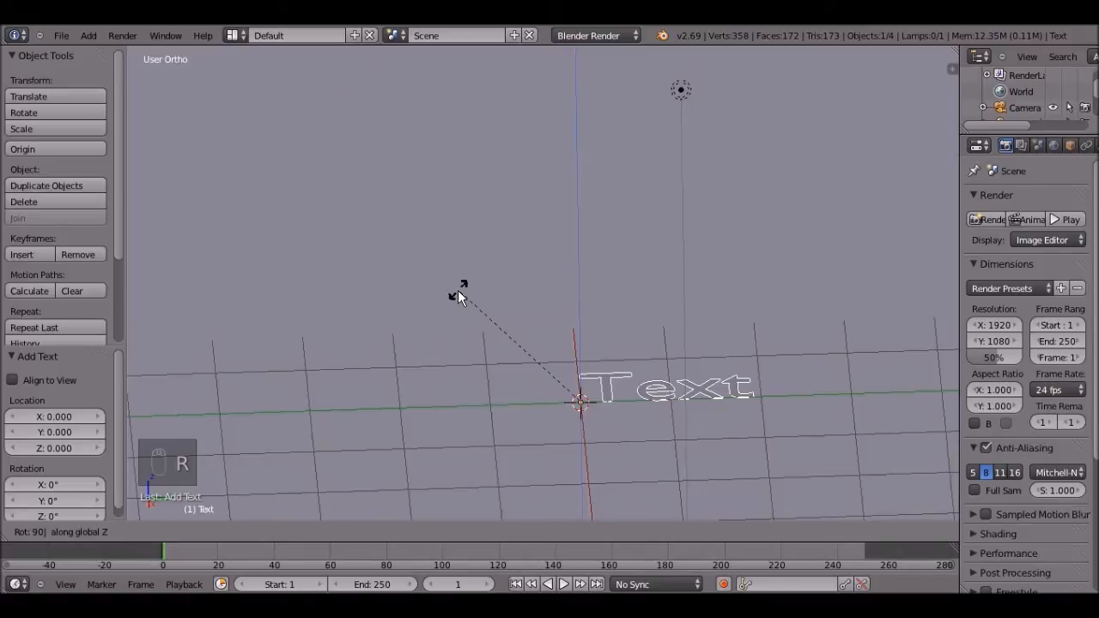
key("Return")
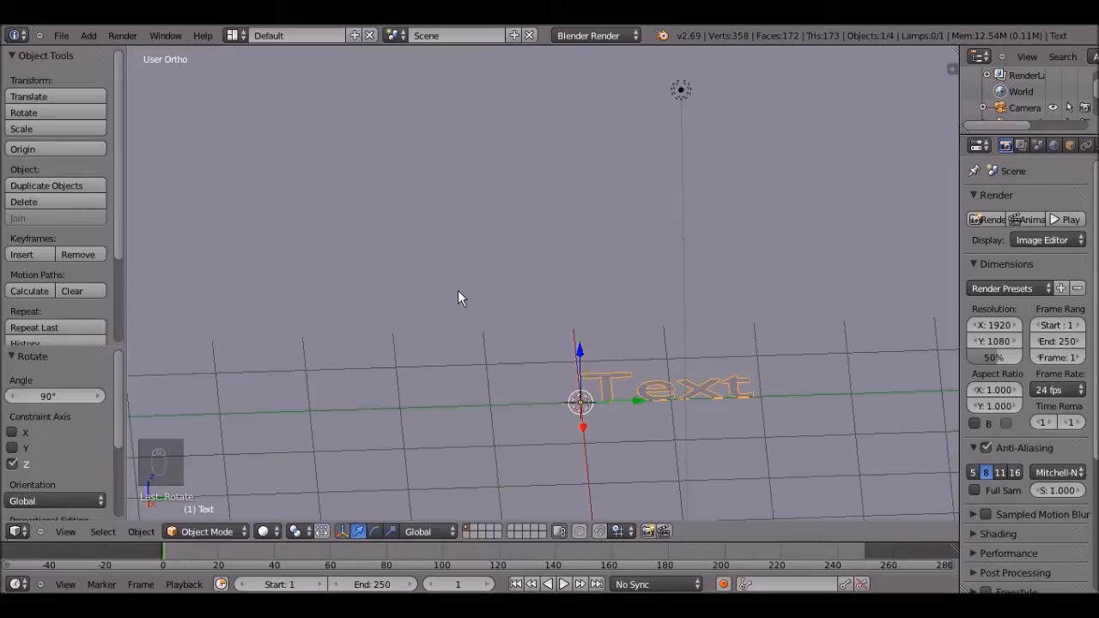
- Stand the text upright by rotating it 90 degrees around the global Y axis
key("r")
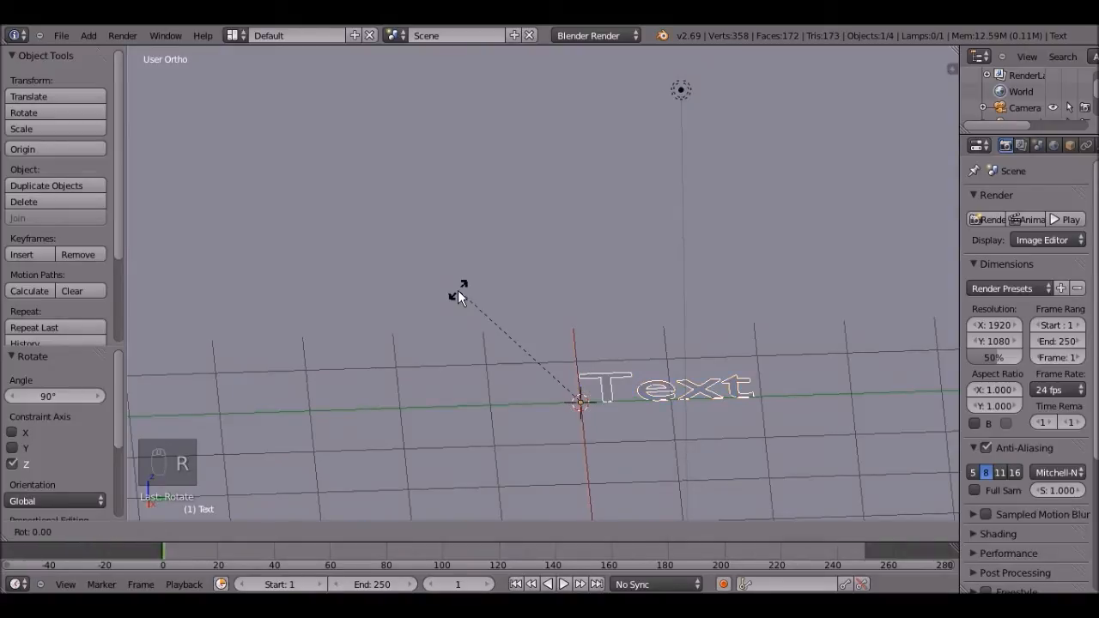
key("y")
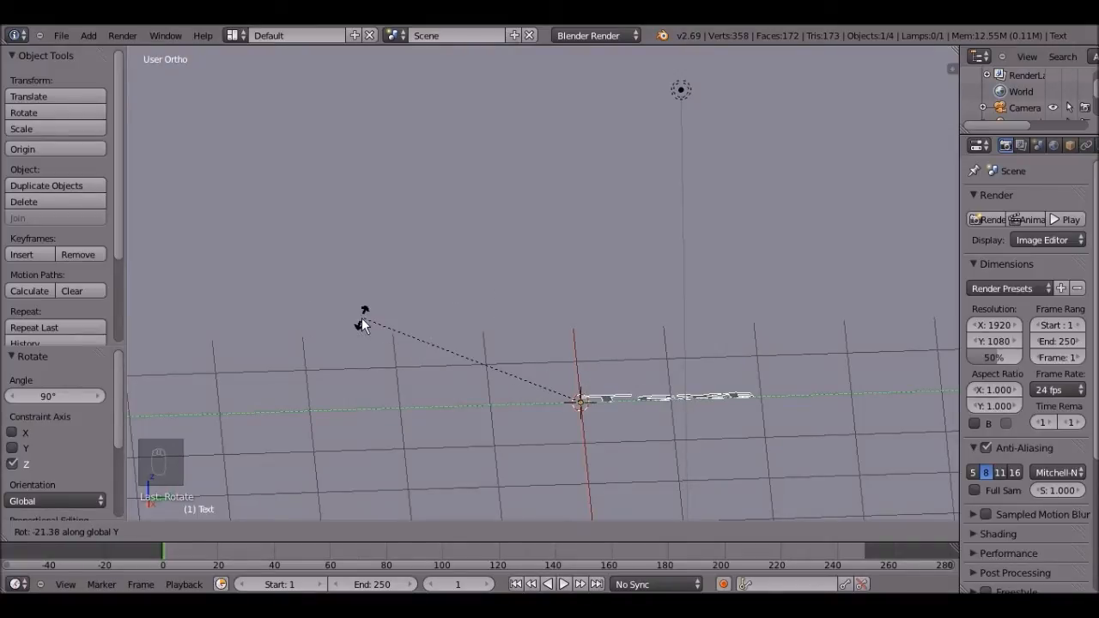
type("90")
key("Return")
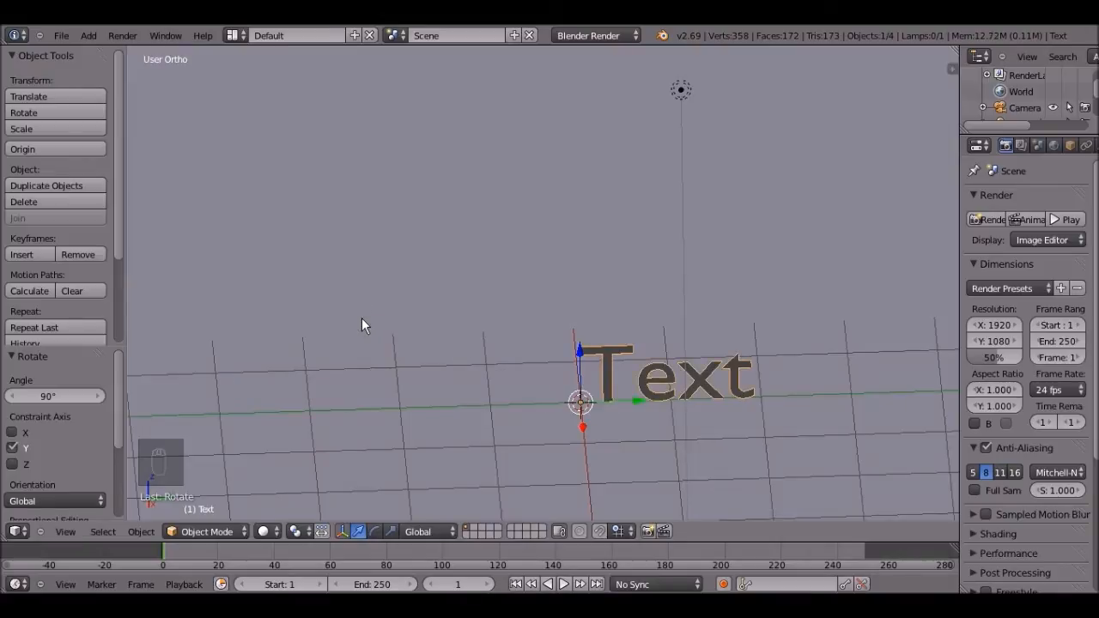
- Replace the text object's default wording with "Blender" in Edit Mode and return to Object Mode
middle_click_drag(373, 326, 346, 311)
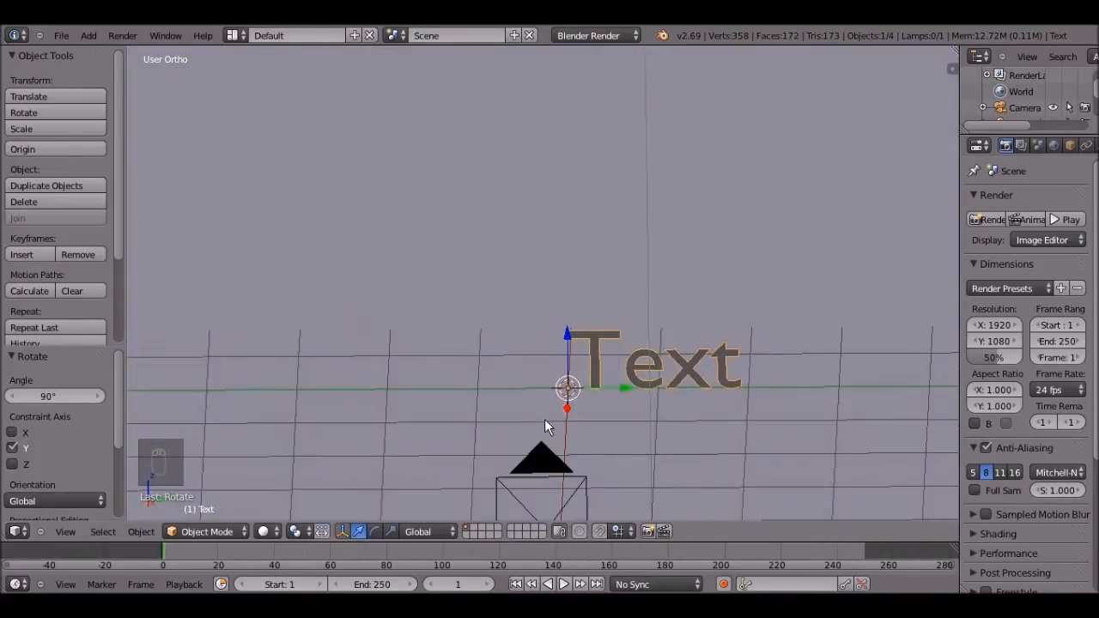
middle_click_drag(606, 436, 694, 436)
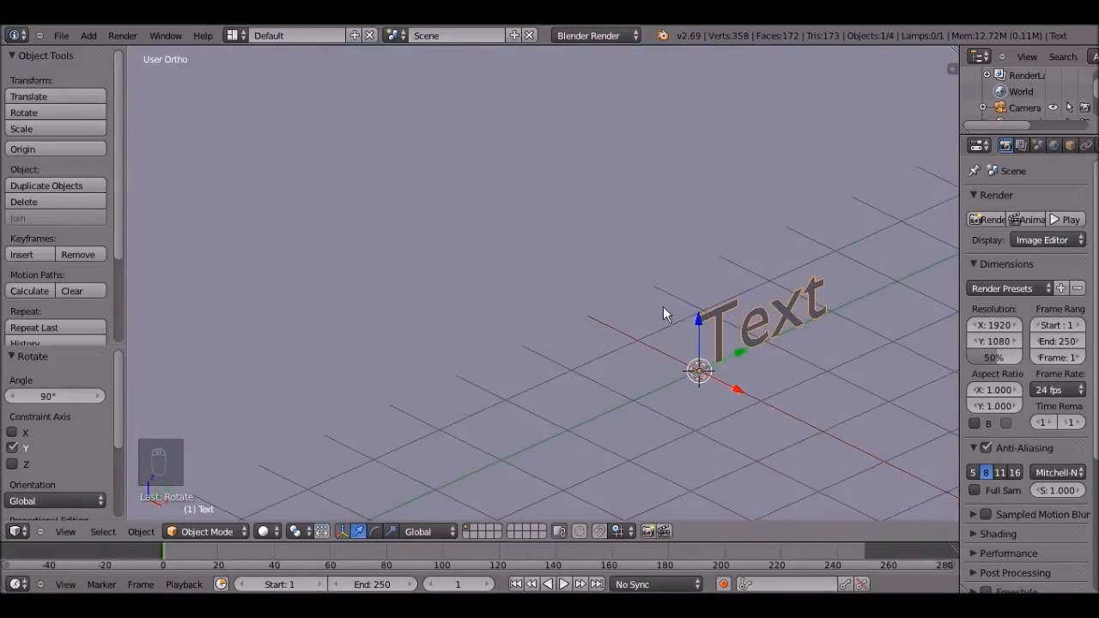
middle_click_drag(663, 307, 516, 292)
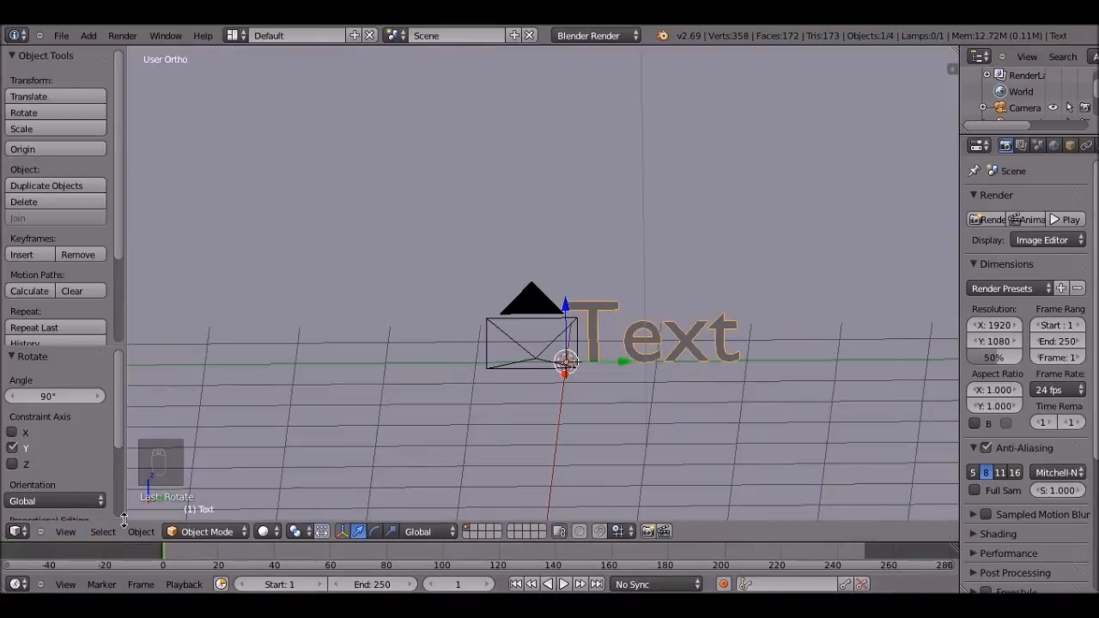
left_click(198, 530)
left_click(235, 498)
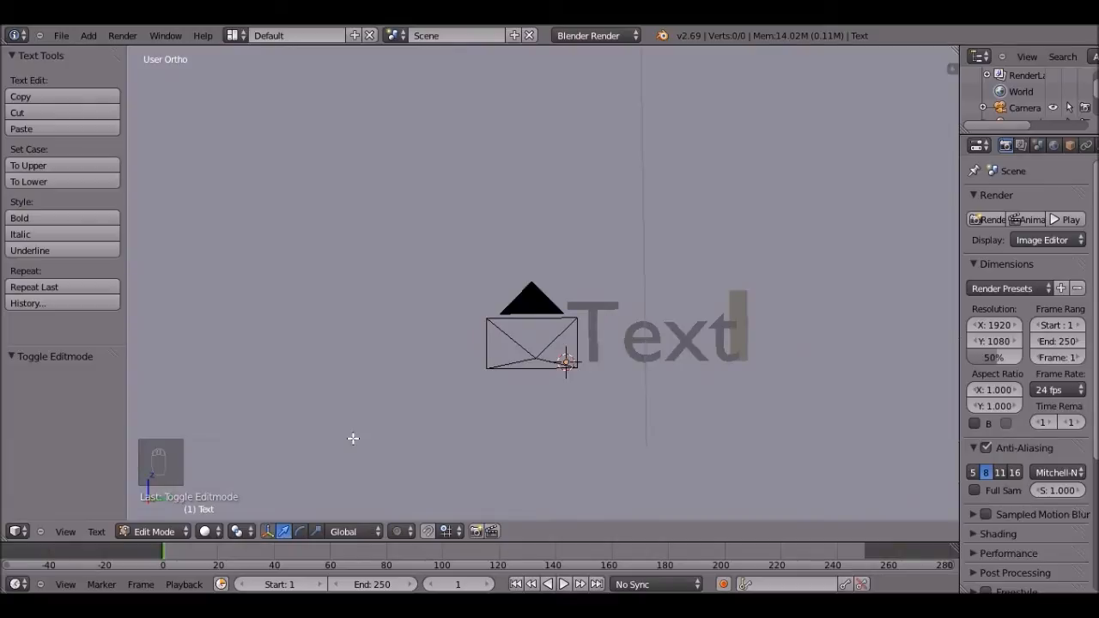
key("Tab")
key("Tab")
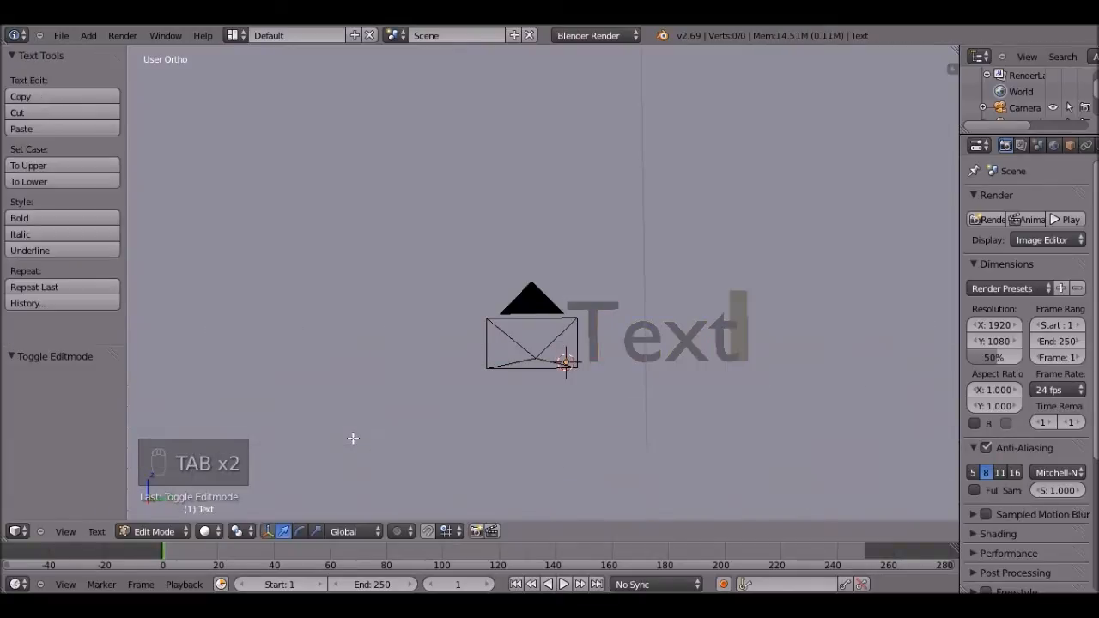
key("Tab")
key("Tab")
key("BackSpace")
key("BackSpace")
key("BackSpace")
key("BackSpace")
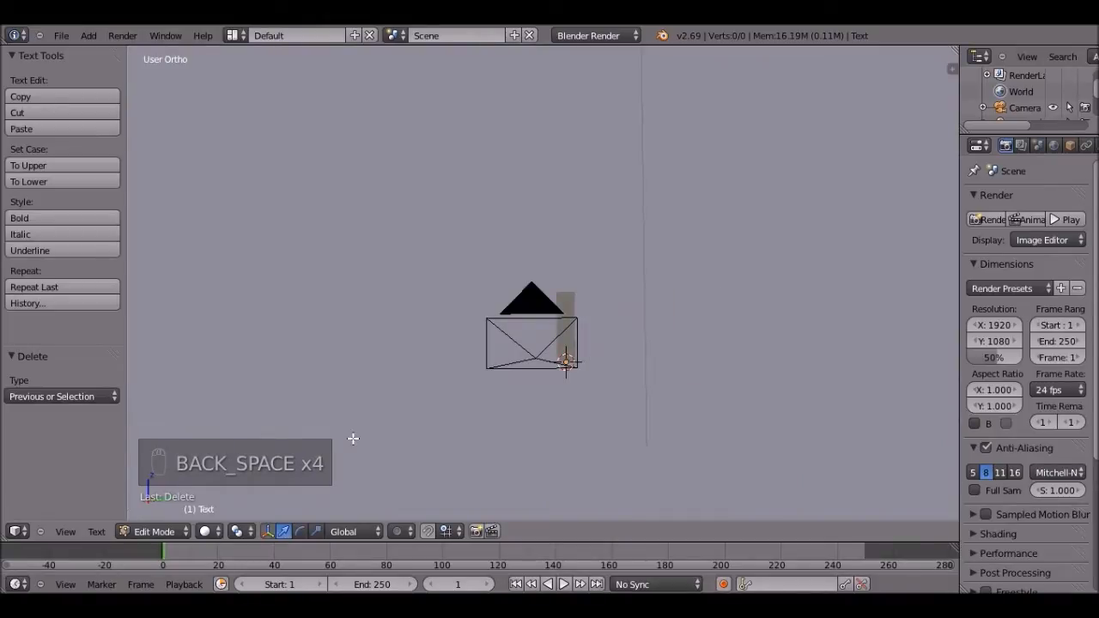
type("Ble")
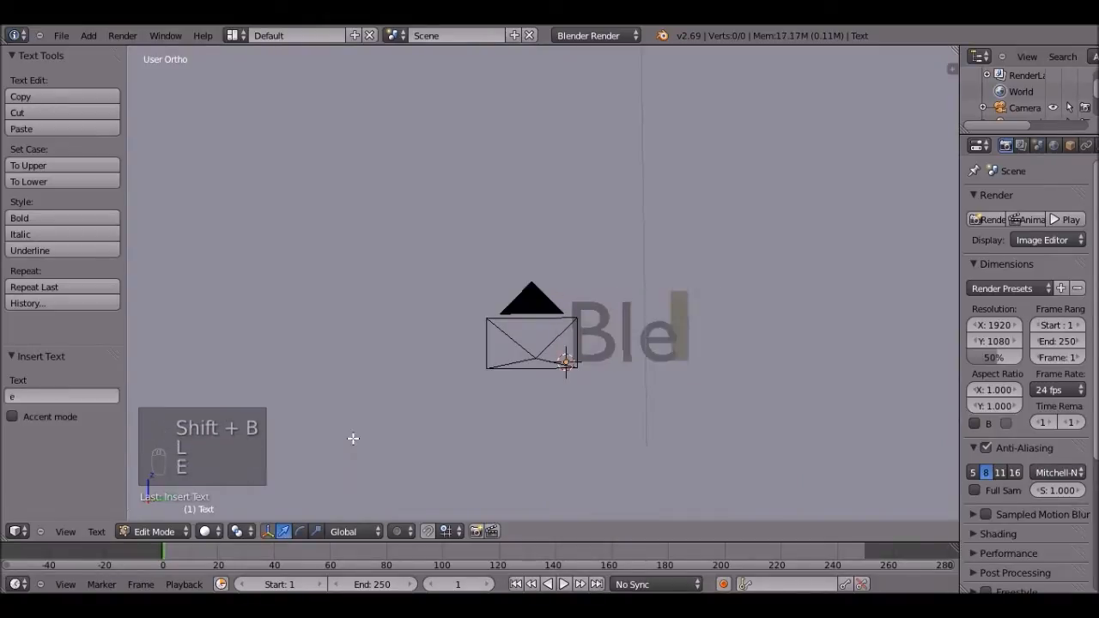
type("nder")
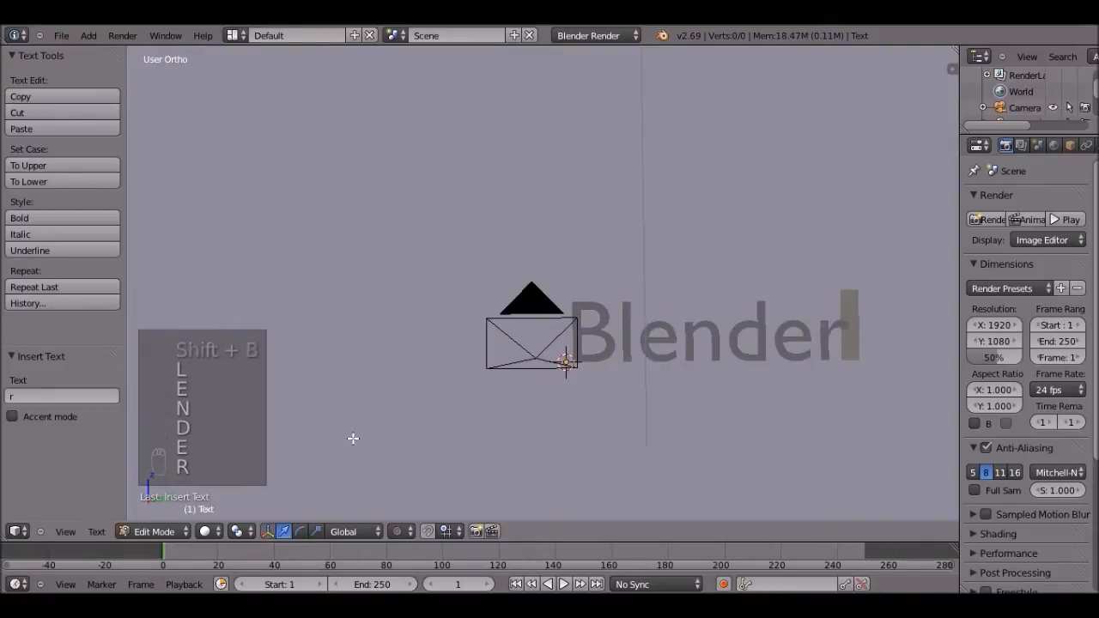
left_click(182, 533)
left_click(159, 516)
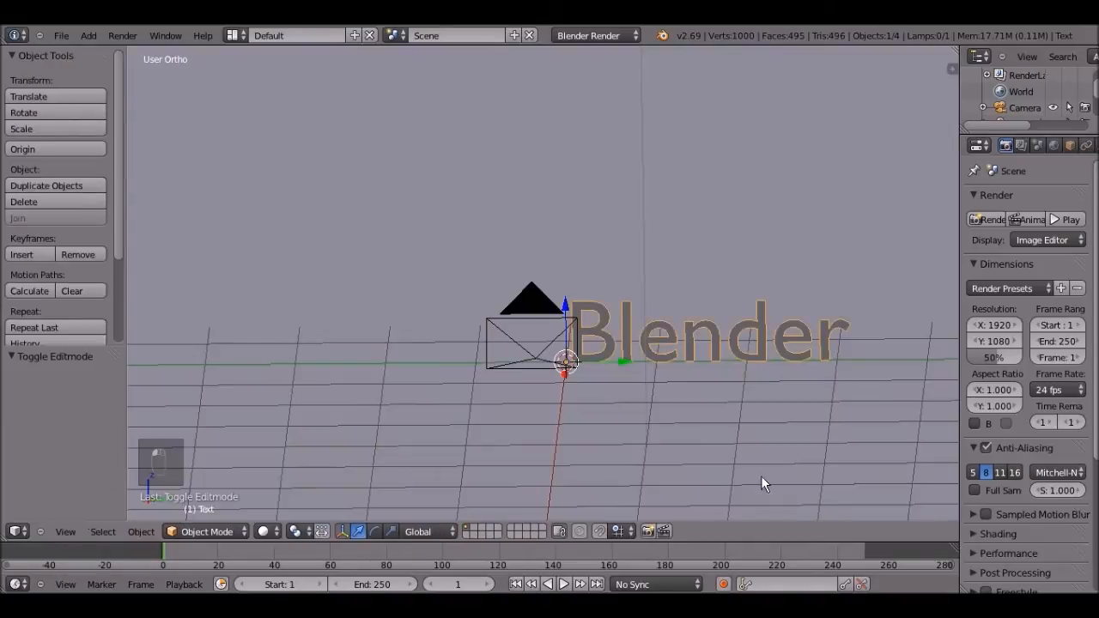
- View the text edge-on from the side and widen the properties area so its settings are fully readable
middle_click_drag(719, 324, 549, 305)
key("KP_3")
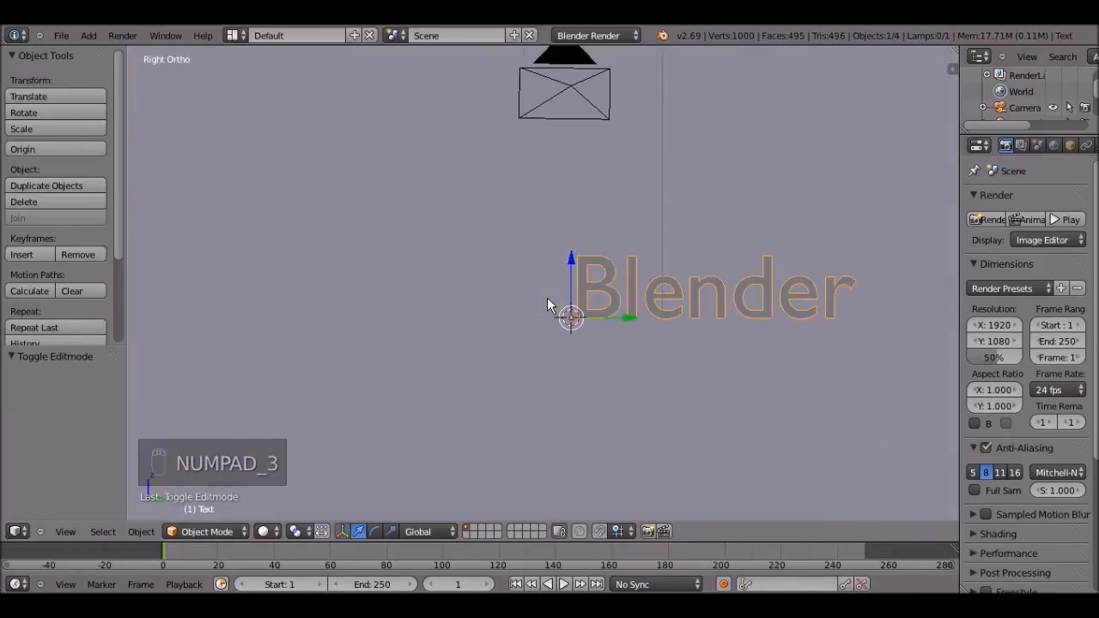
key("KP_1")
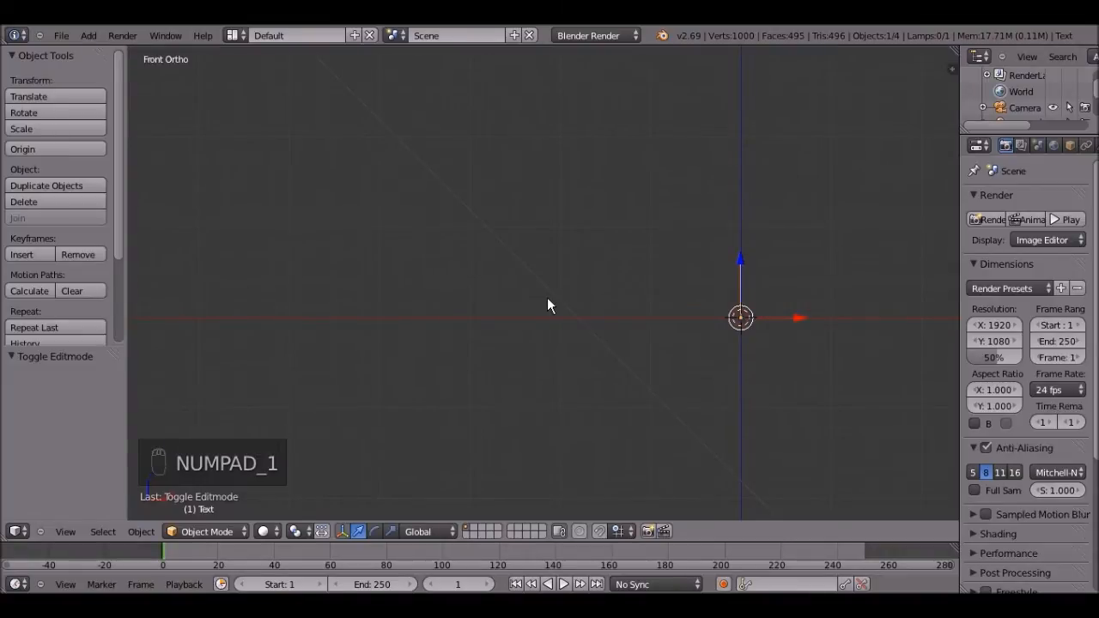
key("shift+KP_1")
middle_click_drag(548, 299, 365, 484)
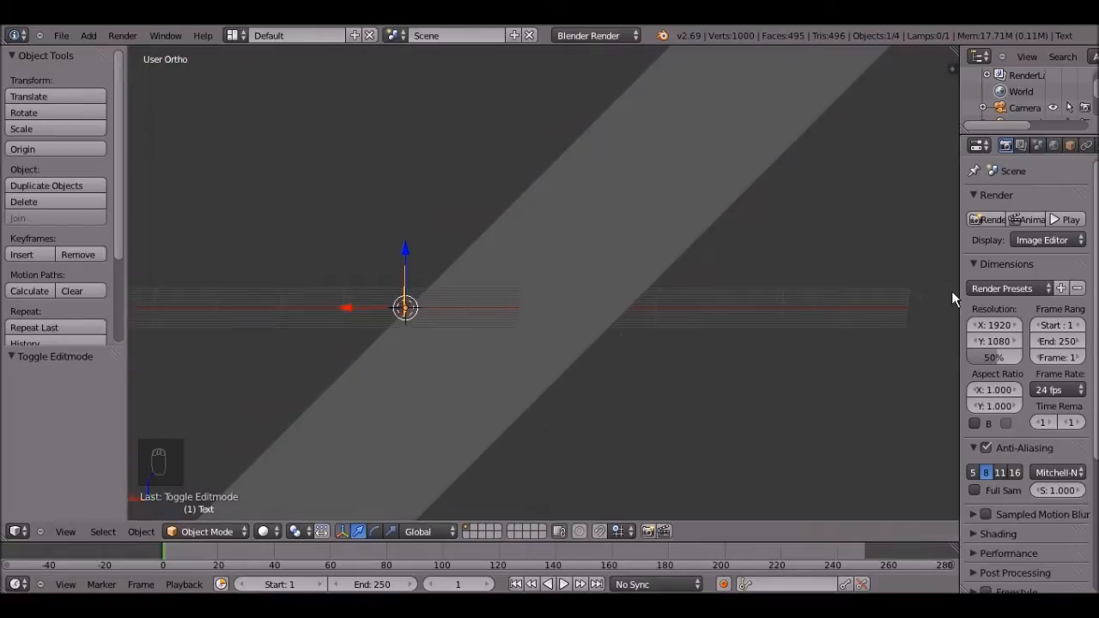
left_click(963, 261)
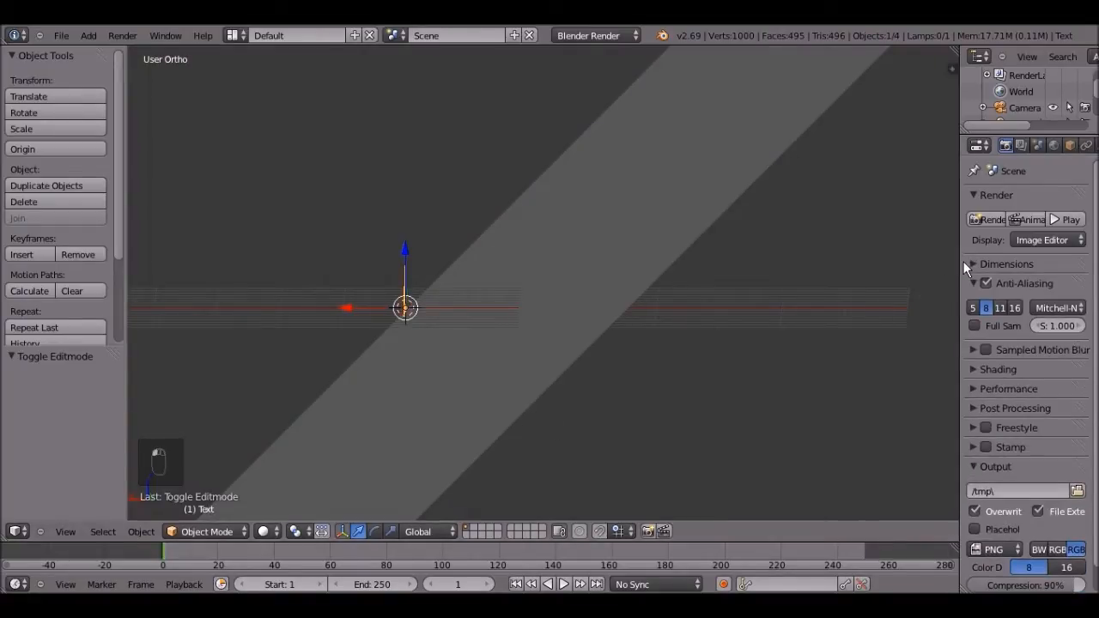
left_click(963, 261)
left_click_drag(959, 261, 866, 262)
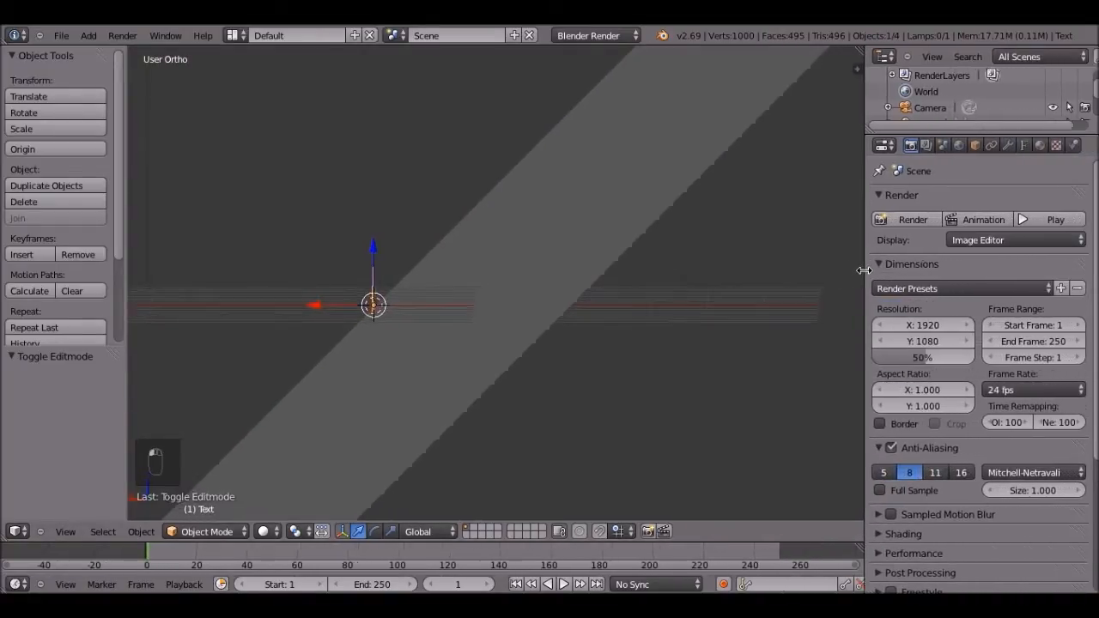
- Set the "Blender" text's geometry extrusion to 0.440 to give the letters depth
left_click(1025, 147)
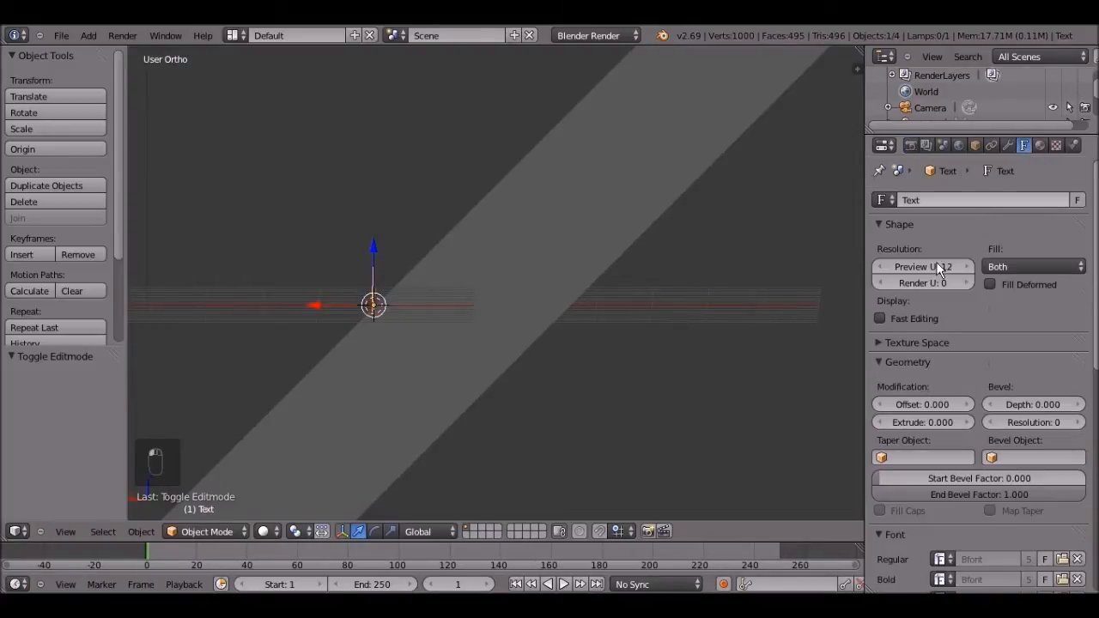
scroll(913, 315, "down", 2)
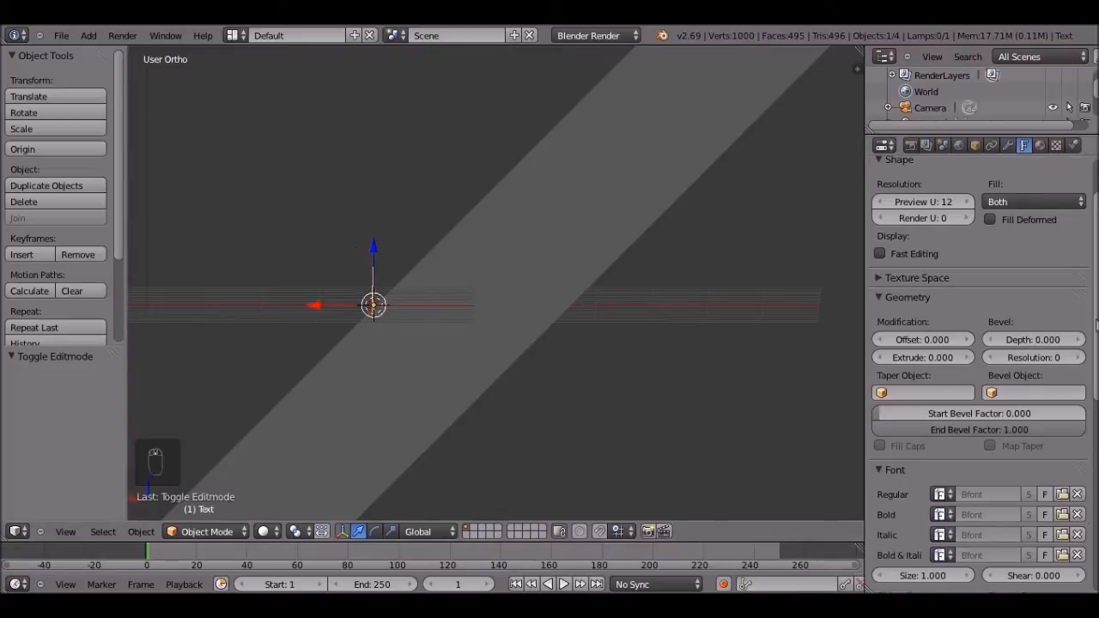
left_click_drag(970, 353, 948, 366)
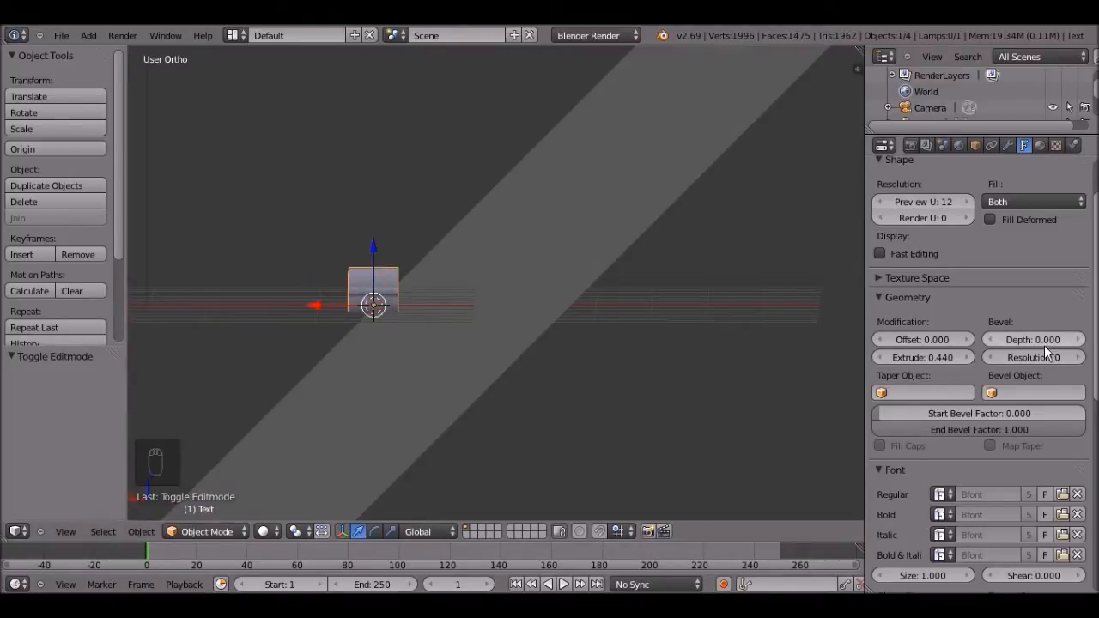
middle_click_drag(543, 387, 620, 366)
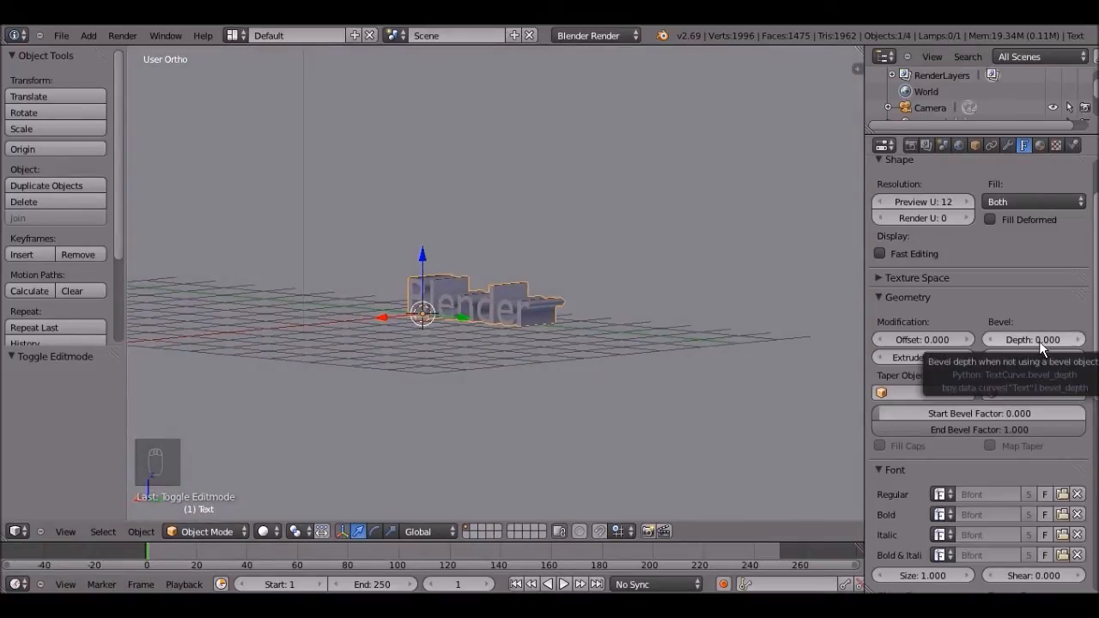
- Bevel the "Blender" text with a depth of 0.046 and a bevel resolution of 31
left_click_drag(1039, 341, 1080, 375)
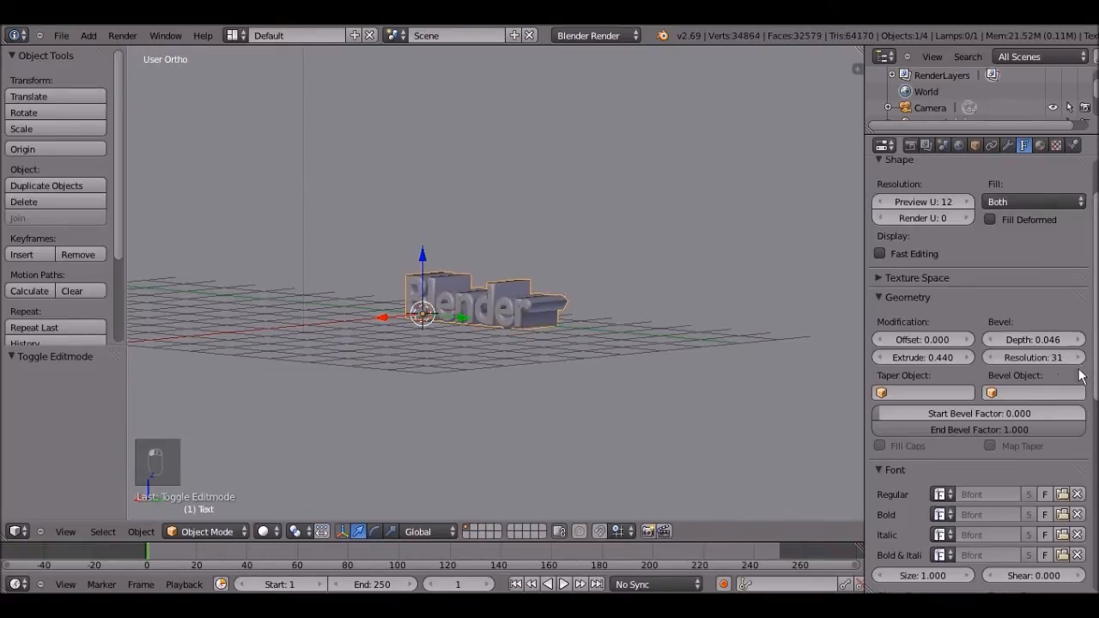
middle_click_drag(170, 339, 227, 338)
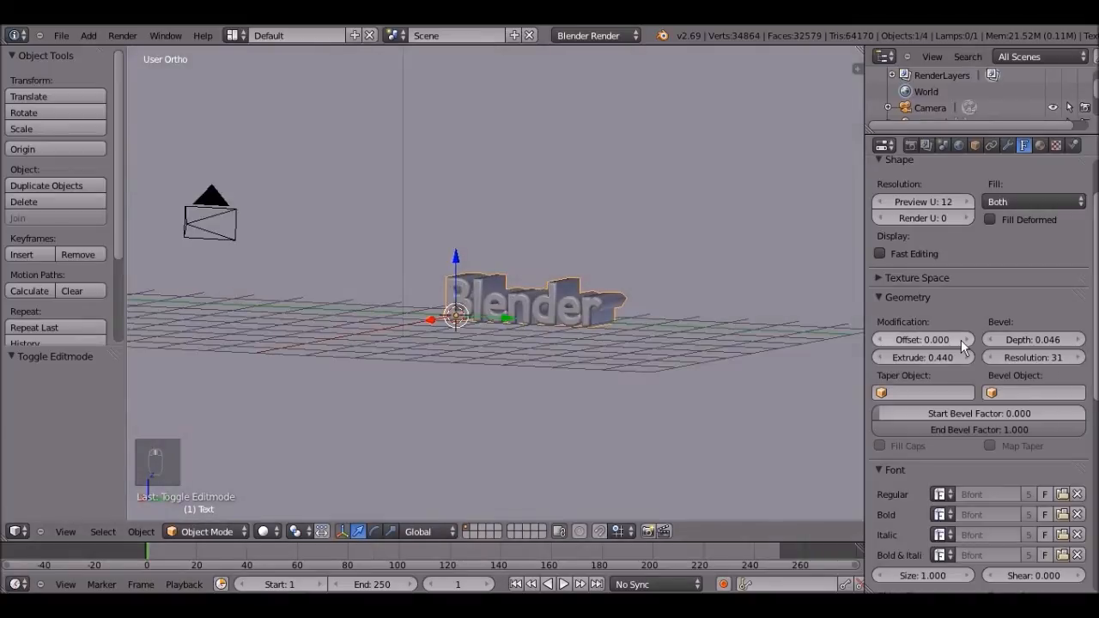
- Set the text's geometry offset to 0.012
left_click(965, 339)
left_click(965, 339)
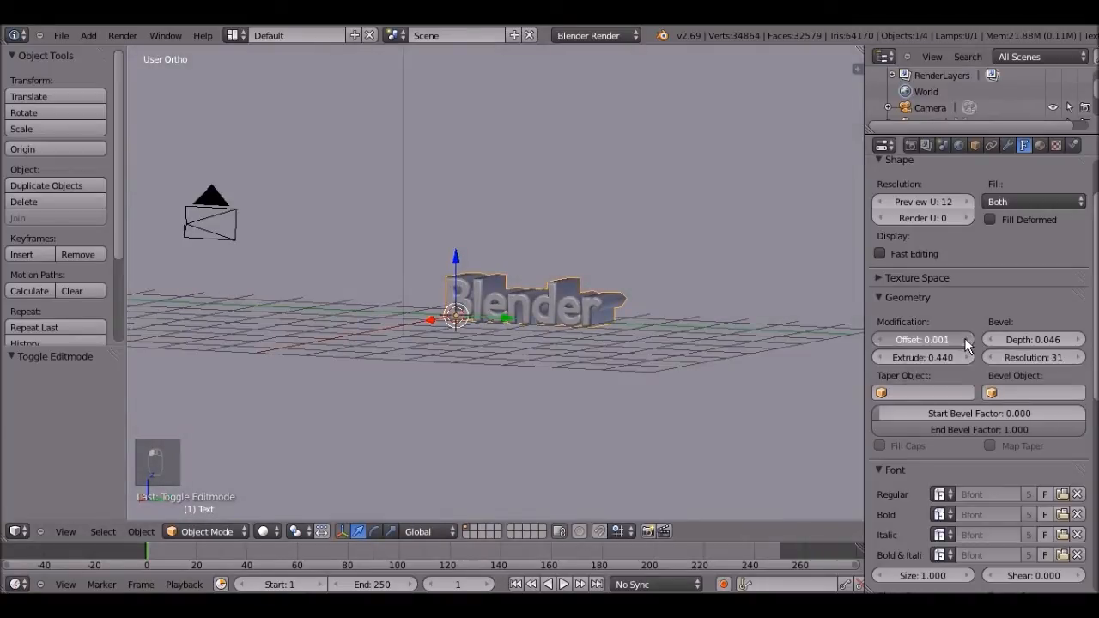
left_click(965, 339)
left_click(965, 339)
left_click(965, 339)
left_click(965, 339)
left_click(966, 339)
left_click(966, 339)
left_click(965, 339)
left_click(966, 339)
left_click(965, 339)
left_click(966, 339)
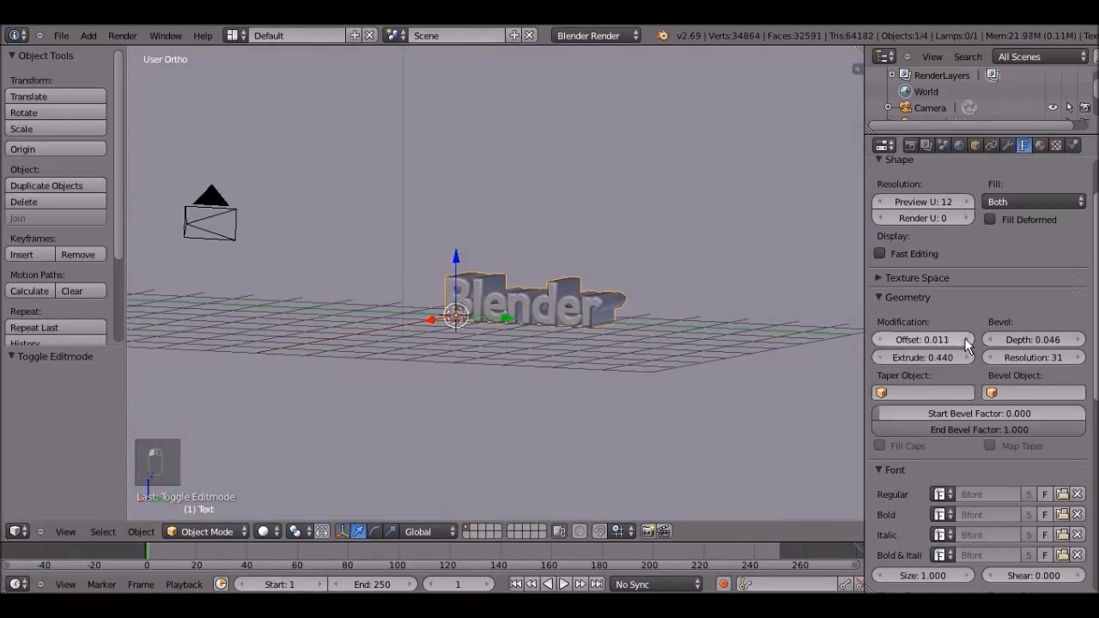
middle_click_drag(622, 357, 669, 356)
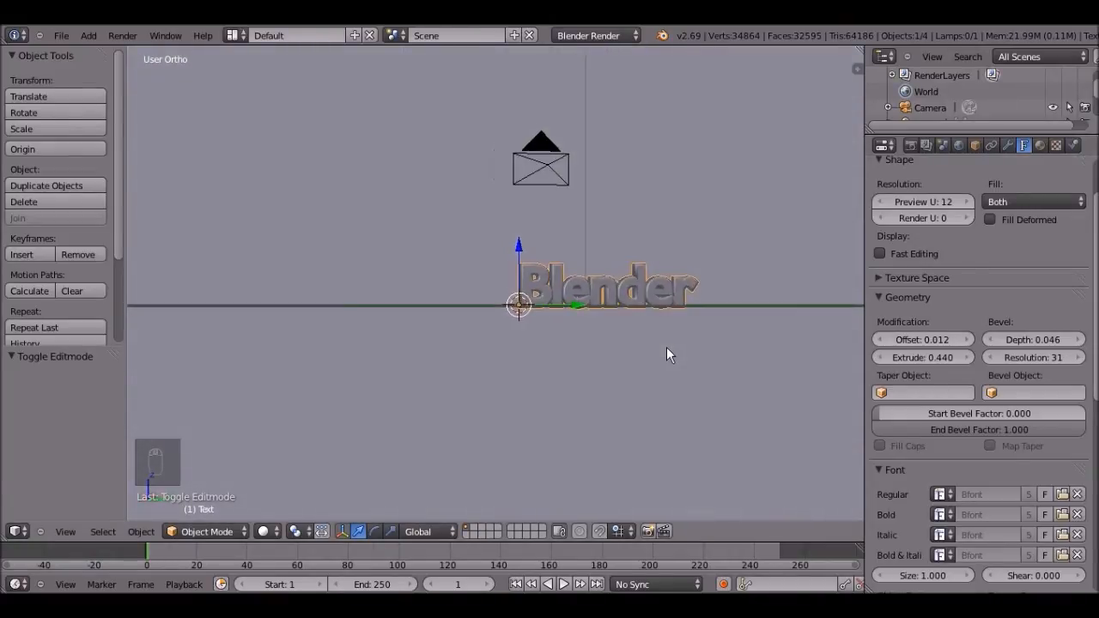
- Load shark party.ttf from the Downloaded fonts folder as the text's regular font
left_click(1062, 494)
left_click(48, 359)
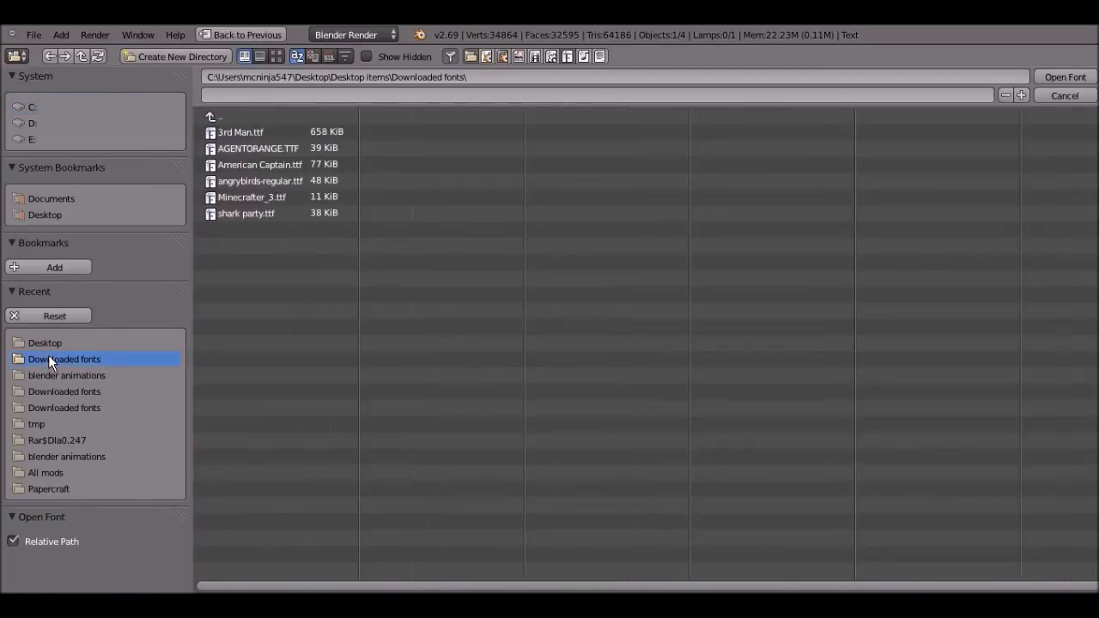
left_click(249, 213)
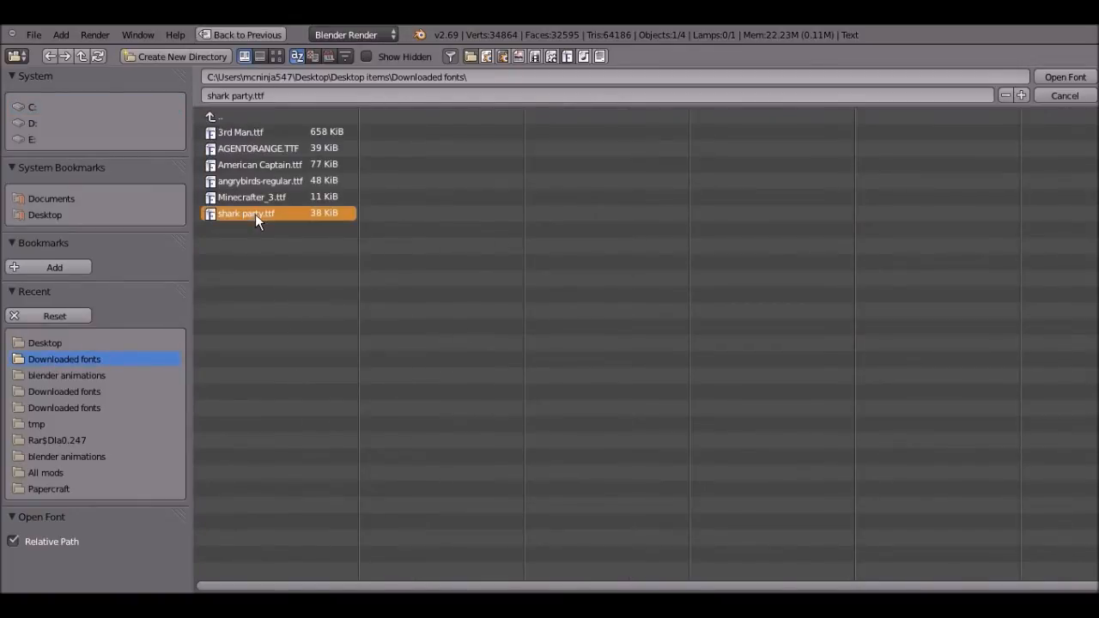
left_click(1049, 76)
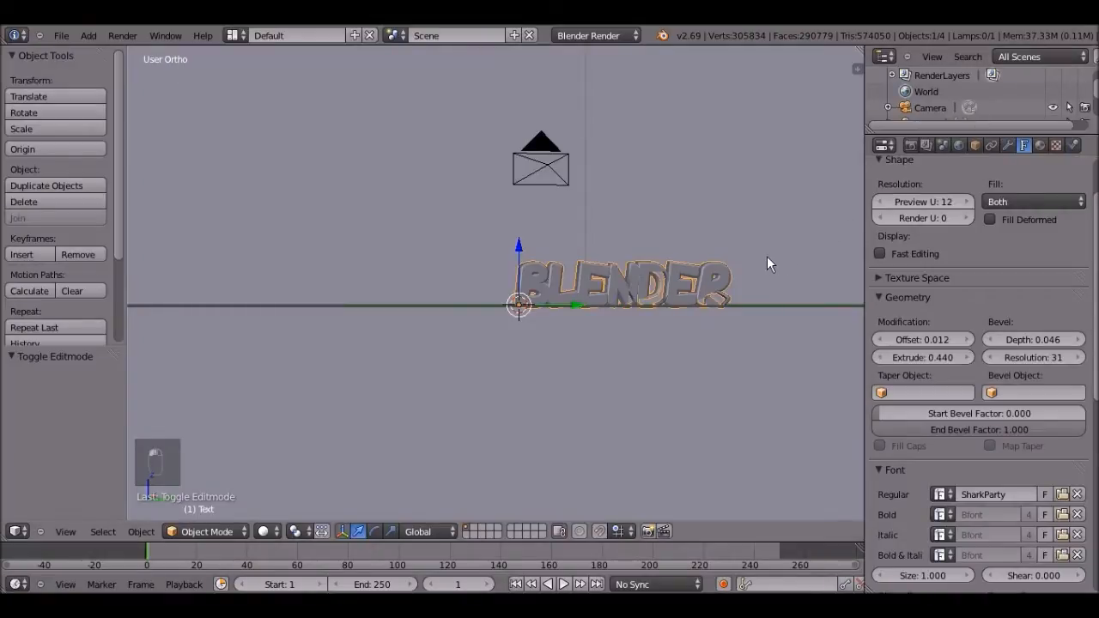
- Lower the text's geometry offset to -0.001 to clean up the letter shapes in the new font
middle_click_drag(761, 278, 778, 256)
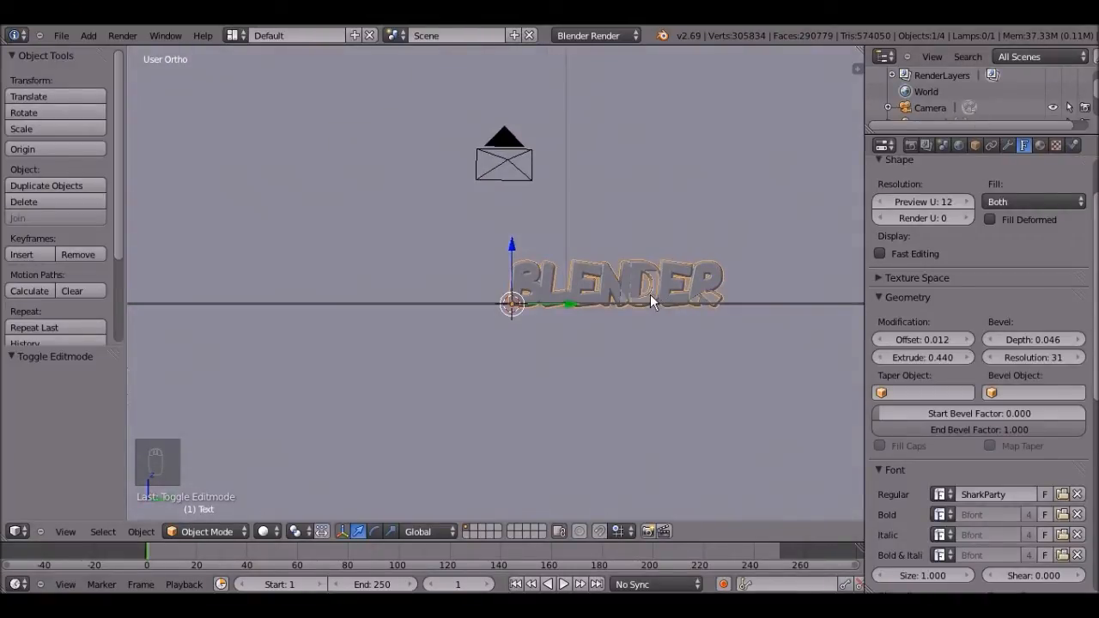
scroll(644, 320, "up", 3)
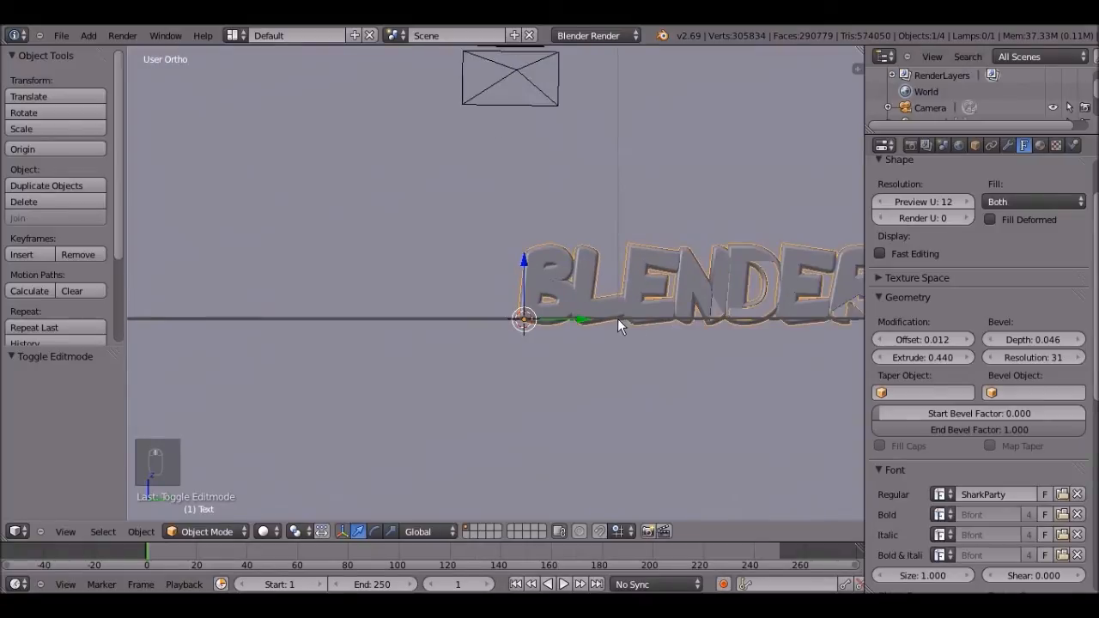
middle_click_drag(617, 318, 611, 324)
left_click(878, 340)
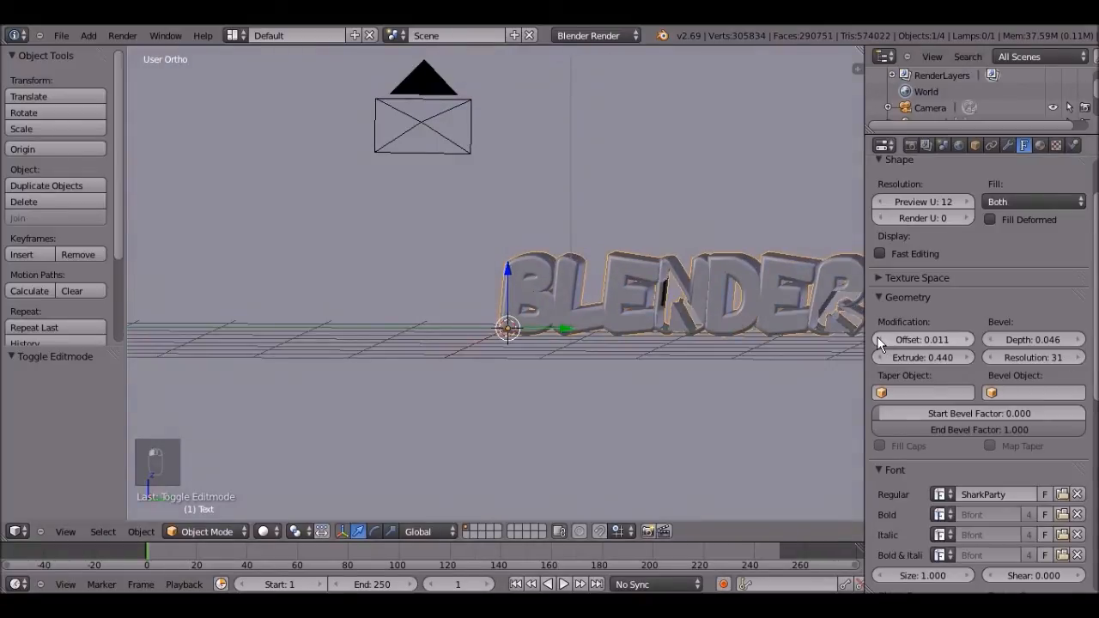
left_click(877, 340)
left_click(878, 340)
left_click(878, 341)
left_click(878, 340)
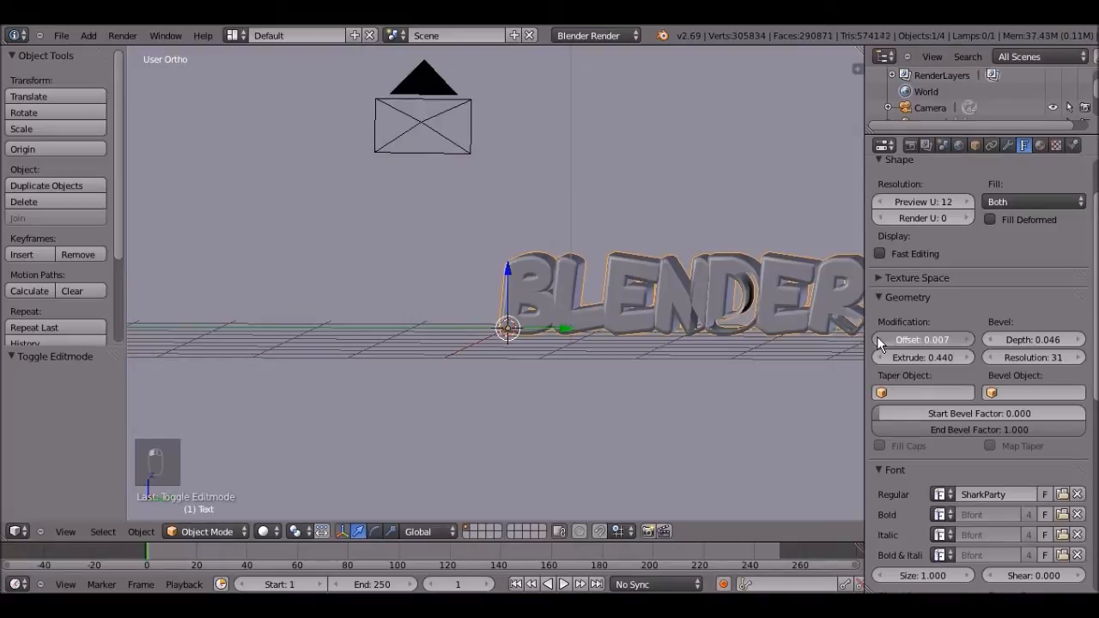
left_click(877, 340)
left_click(878, 340)
left_click(878, 340)
left_click(878, 340)
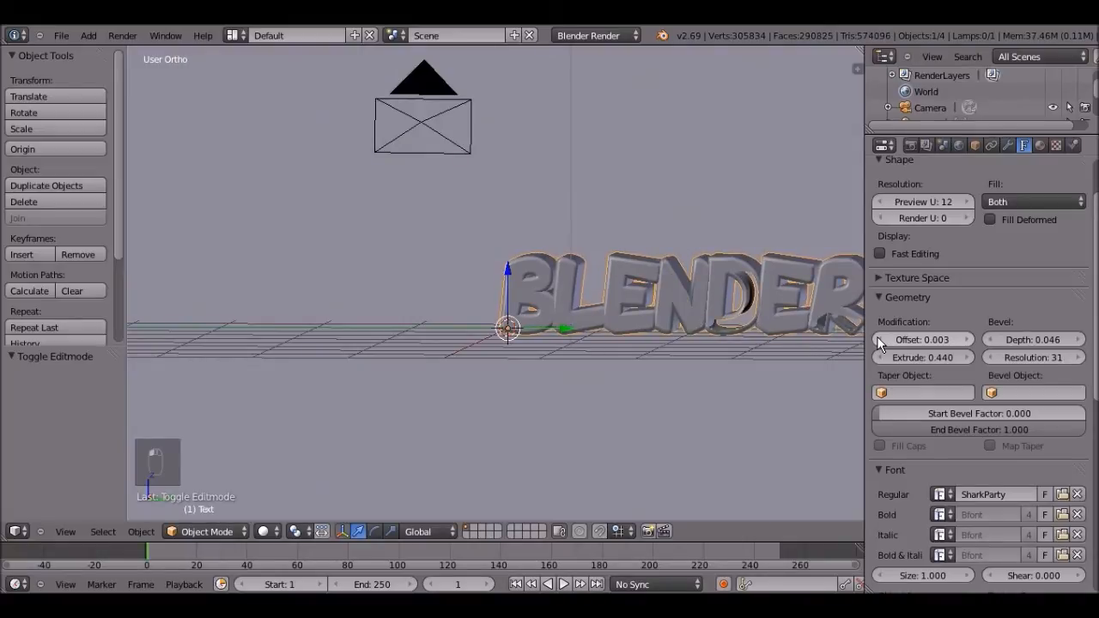
left_click(877, 340)
left_click(878, 340)
left_click(877, 340)
left_click(877, 340)
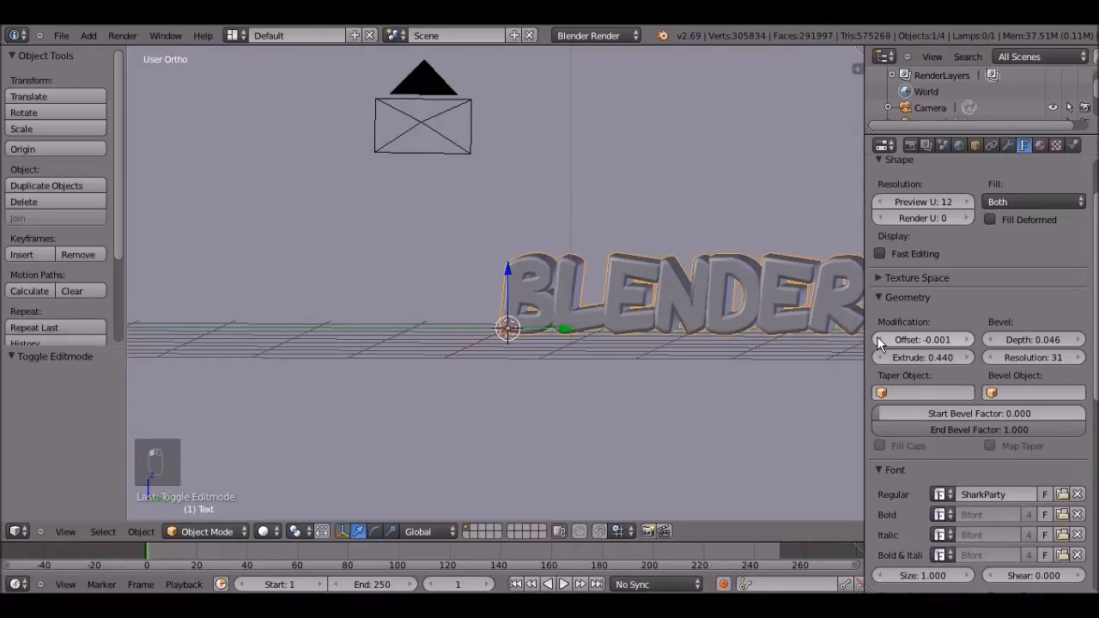
- In camera view, shift the text along the global Y axis by -0.239 and by a further -1.223 to bring it nearer the frame's centre
mouse_move(730, 374)
middle_mouse_down()
mouse_move(743, 320)
mouse_move(729, 393)
middle_mouse_up()
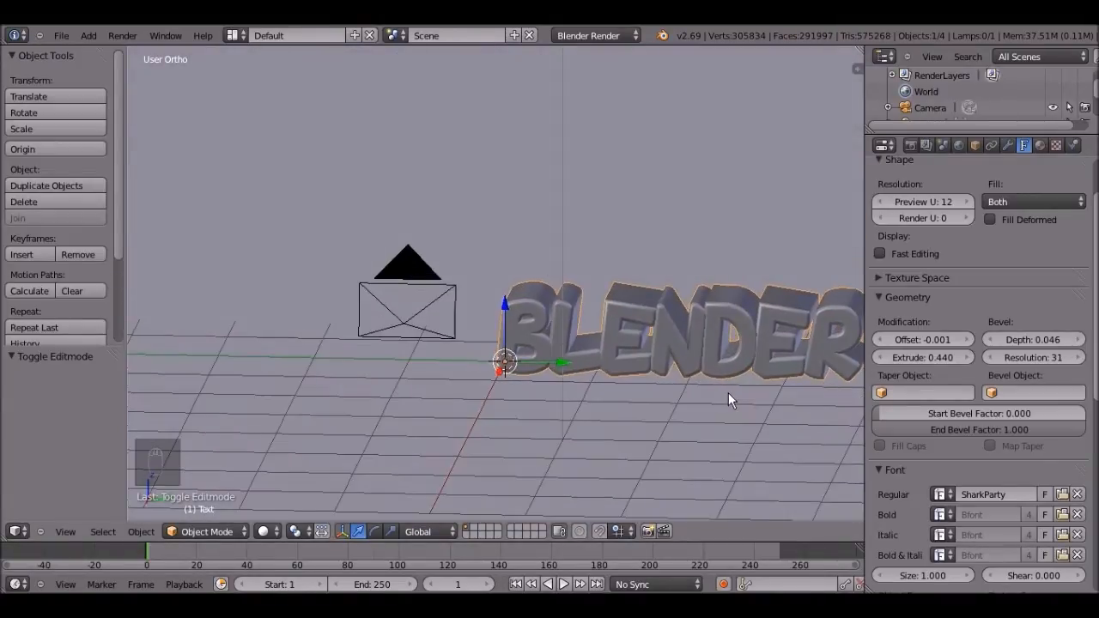
key("KP_0")
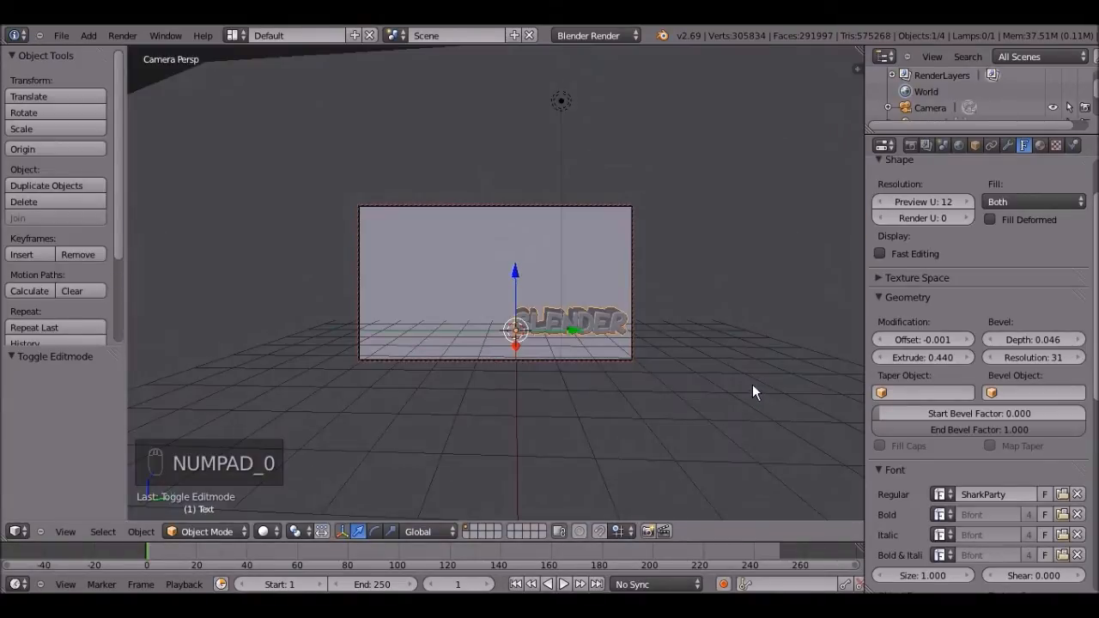
key("g")
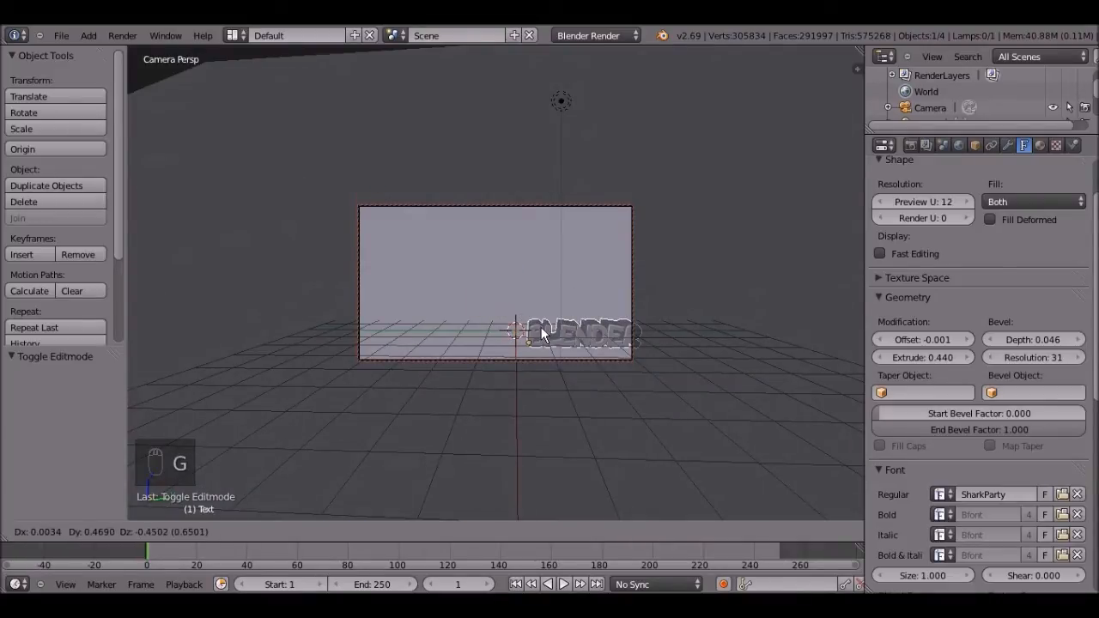
key("y")
left_click(521, 325)
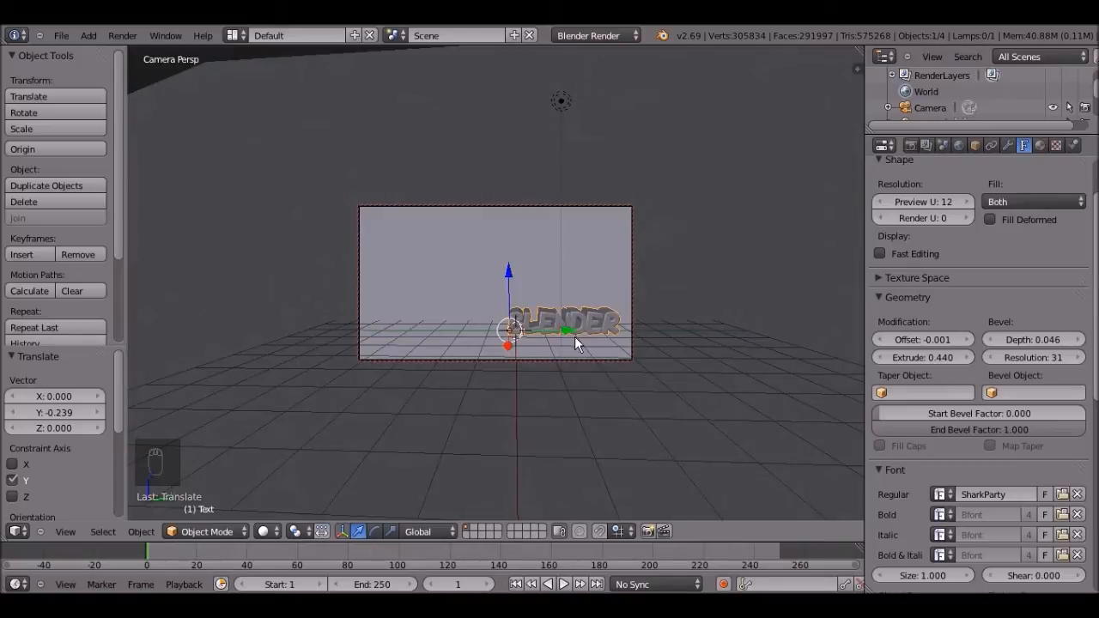
key("g")
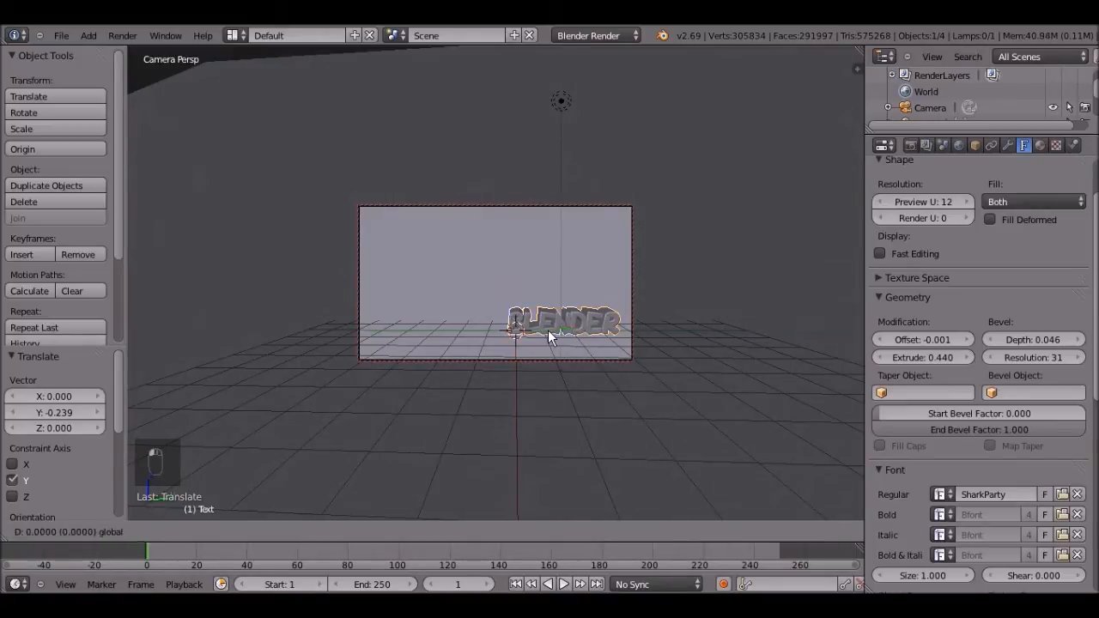
key("y")
left_click(537, 341)
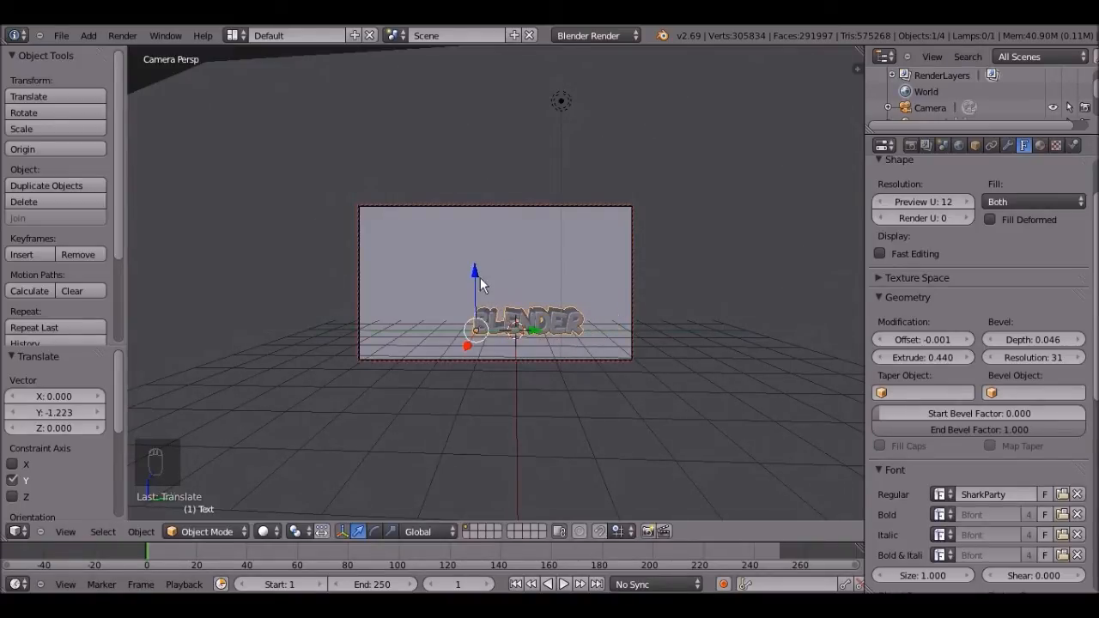
- Raise the text by 0.939 along the global Z axis
key("g")
key("z")
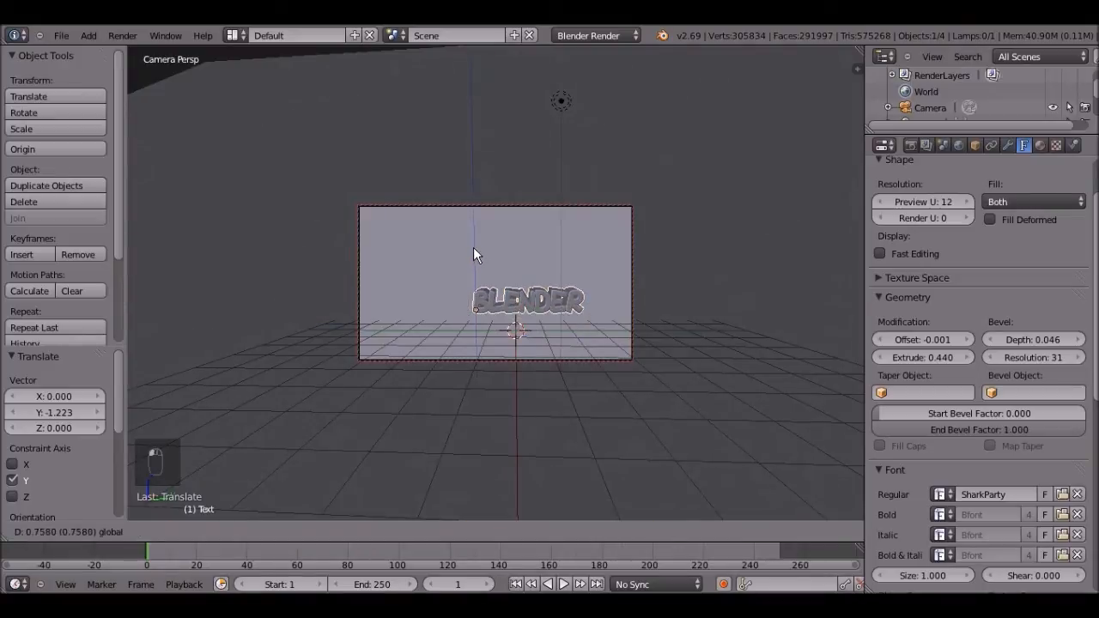
left_click(473, 247)
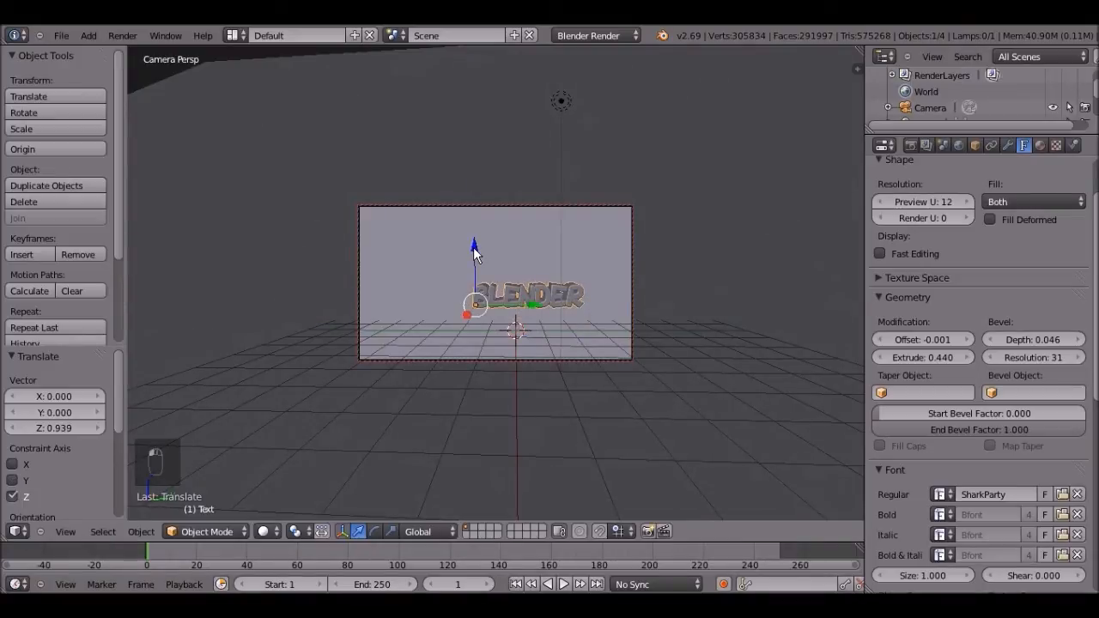
- Select the backdrop plane and enable environment lighting in the world settings
right_click(559, 248)
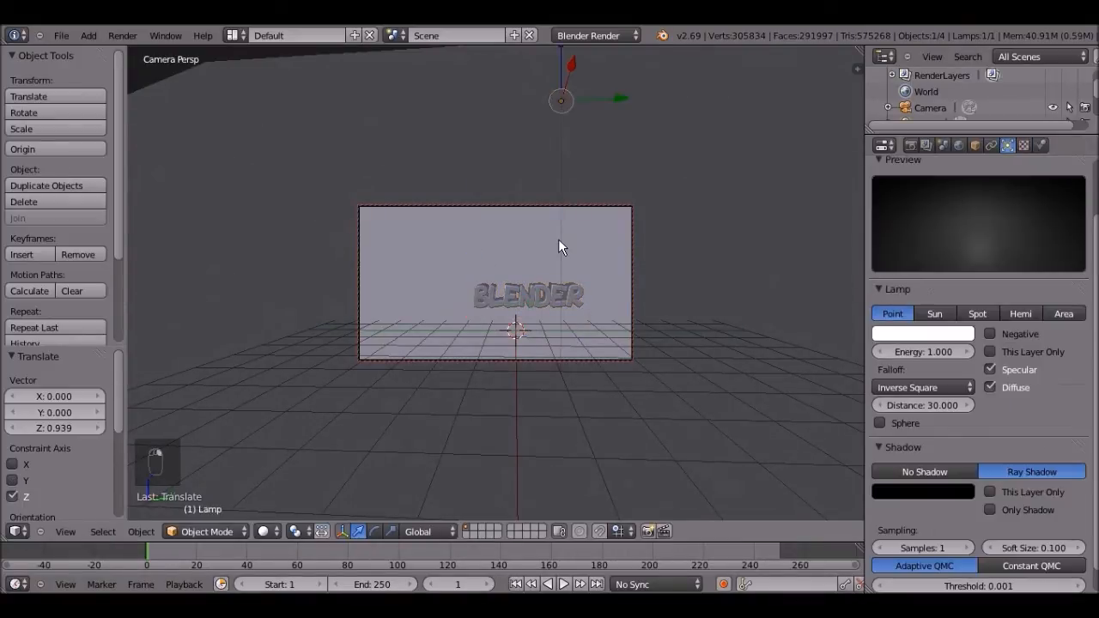
right_click(378, 251)
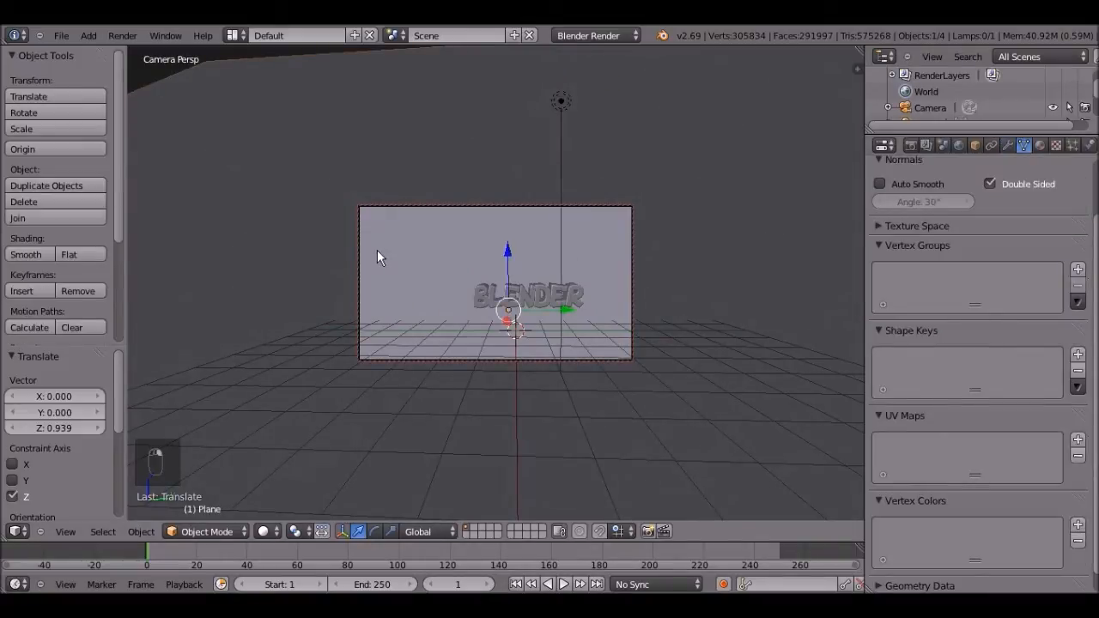
left_click(960, 146)
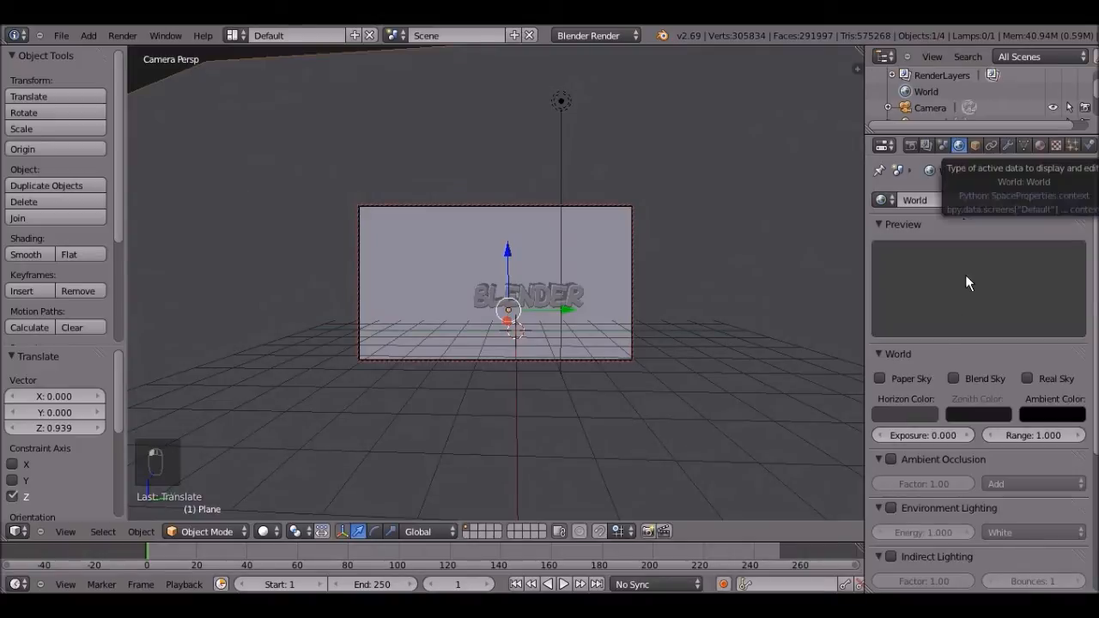
left_click(888, 512)
- Set the world lighting's gather samples to 25
scroll(888, 511, "down", 3)
scroll(888, 512, "down", 3)
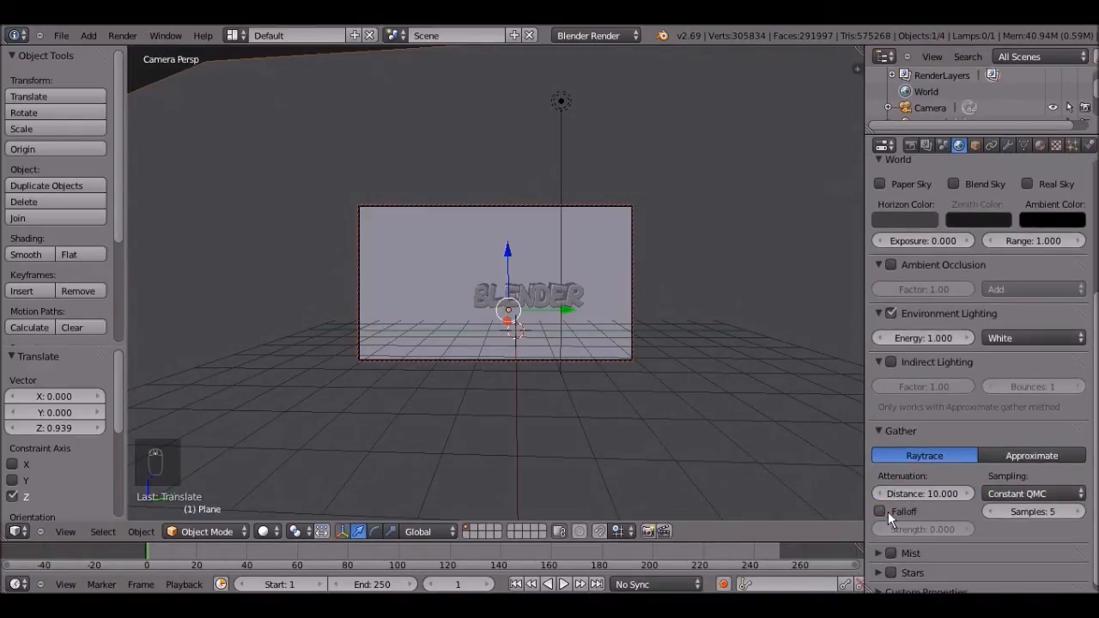
left_click(1035, 506)
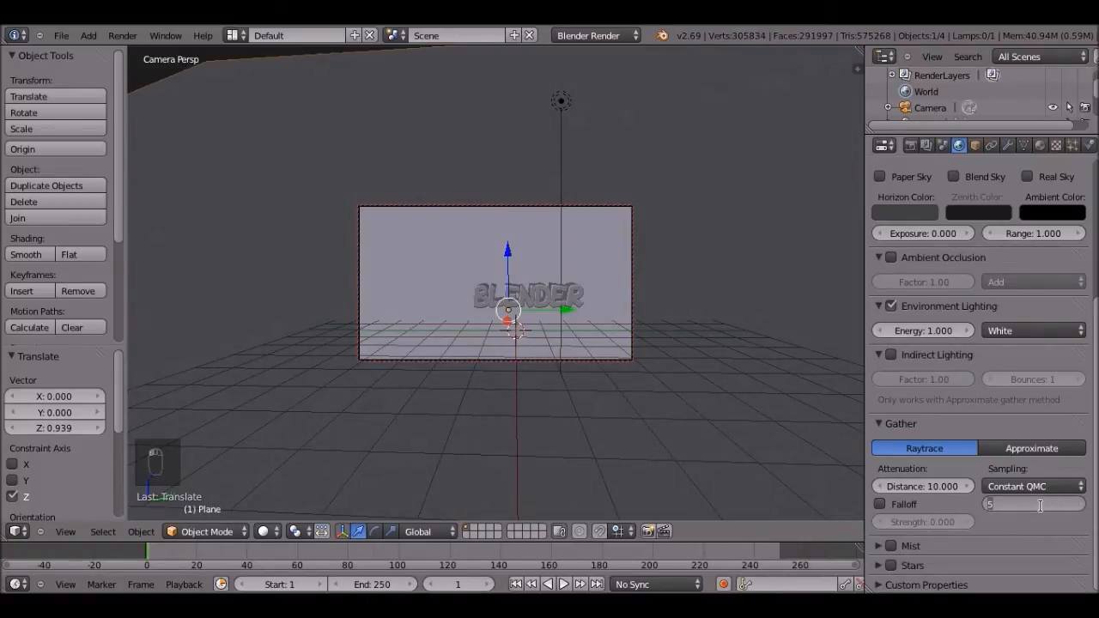
type("25")
key("Return")
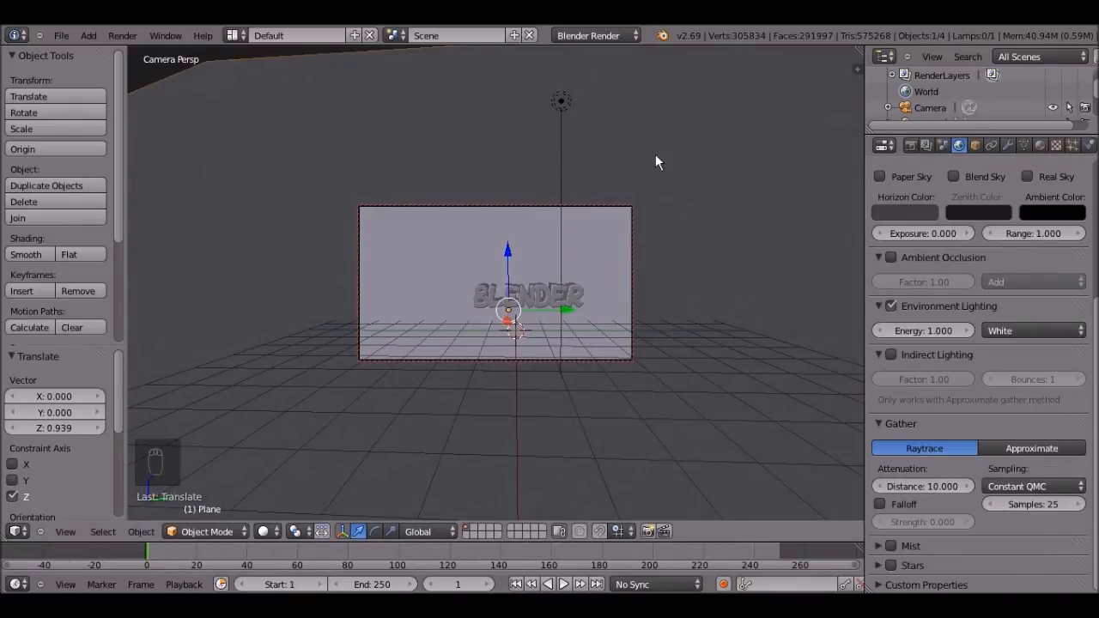
- Render the current frame and inspect the lighting and shadow of the text in the image
key("F12")
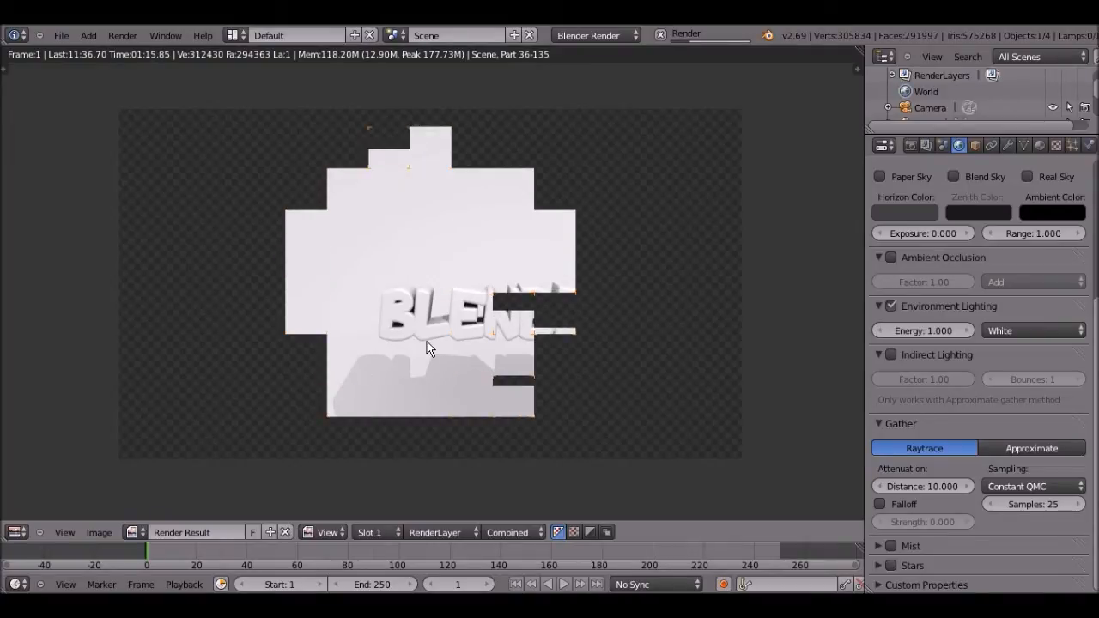
scroll(435, 371, "up", 1)
scroll(435, 371, "down", 6)
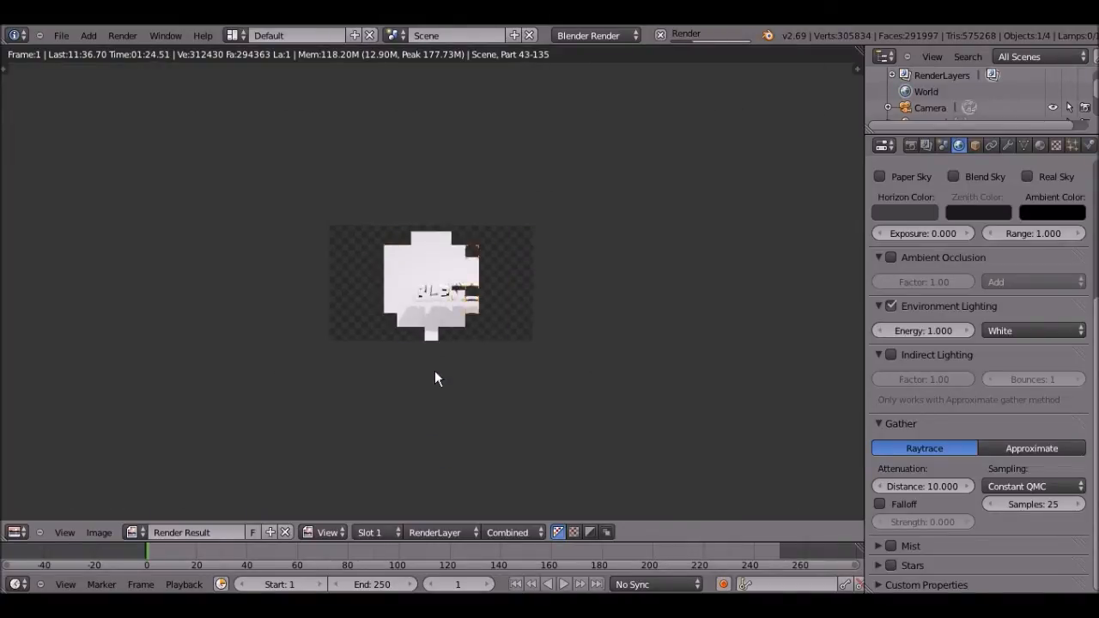
scroll(434, 370, "up", 5)
scroll(436, 373, "down", 1)
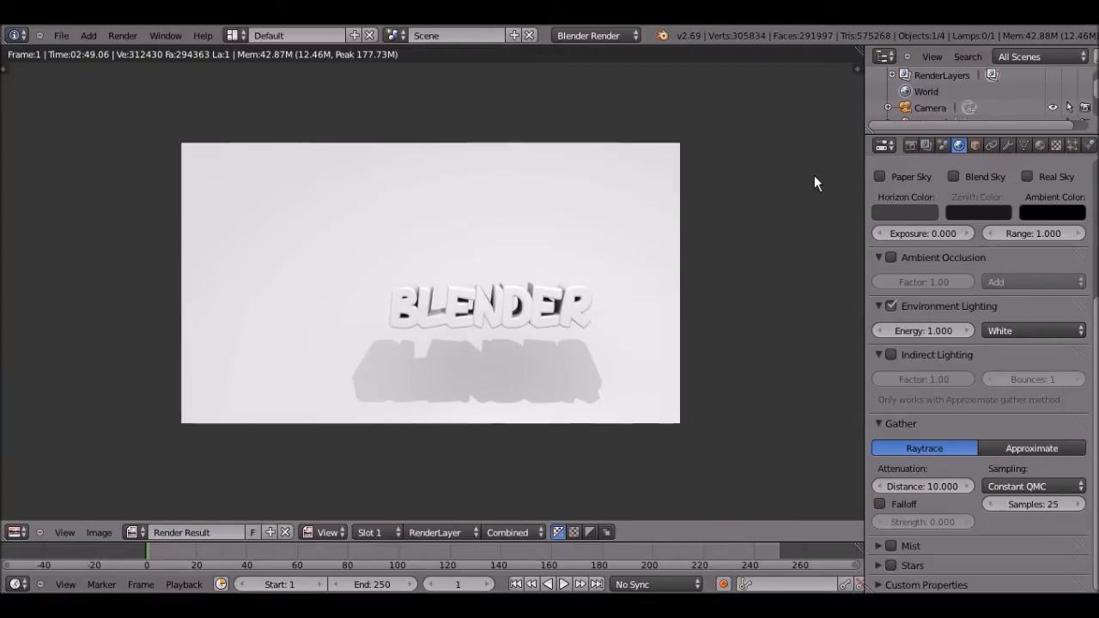
- Switch the render result area back to the 3D View editor
left_click(17, 533)
left_click(12, 532)
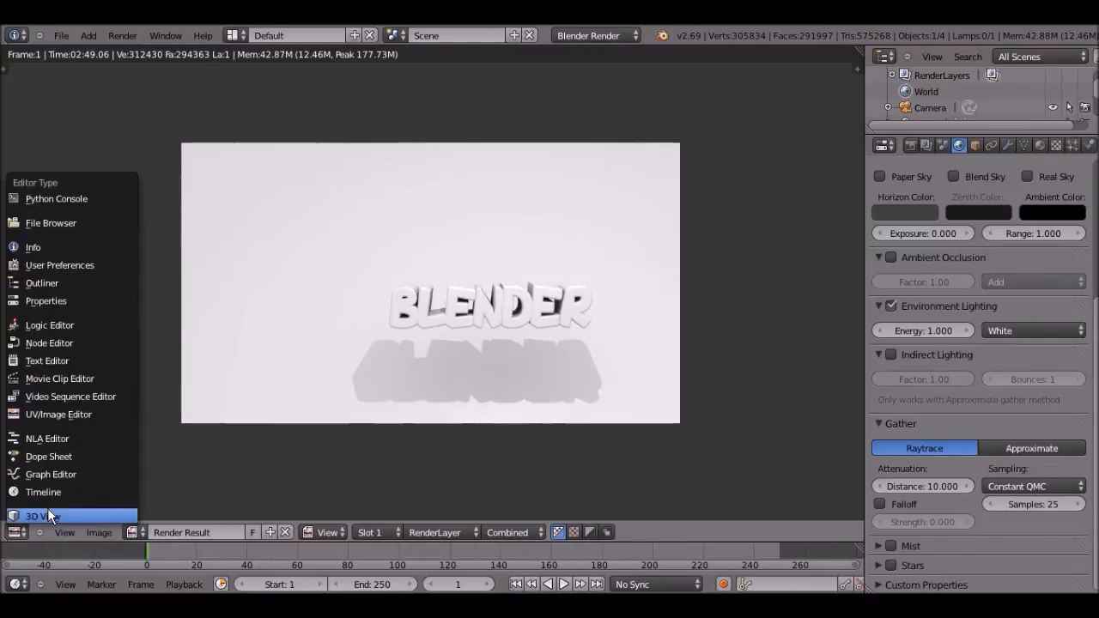
left_click(37, 516)
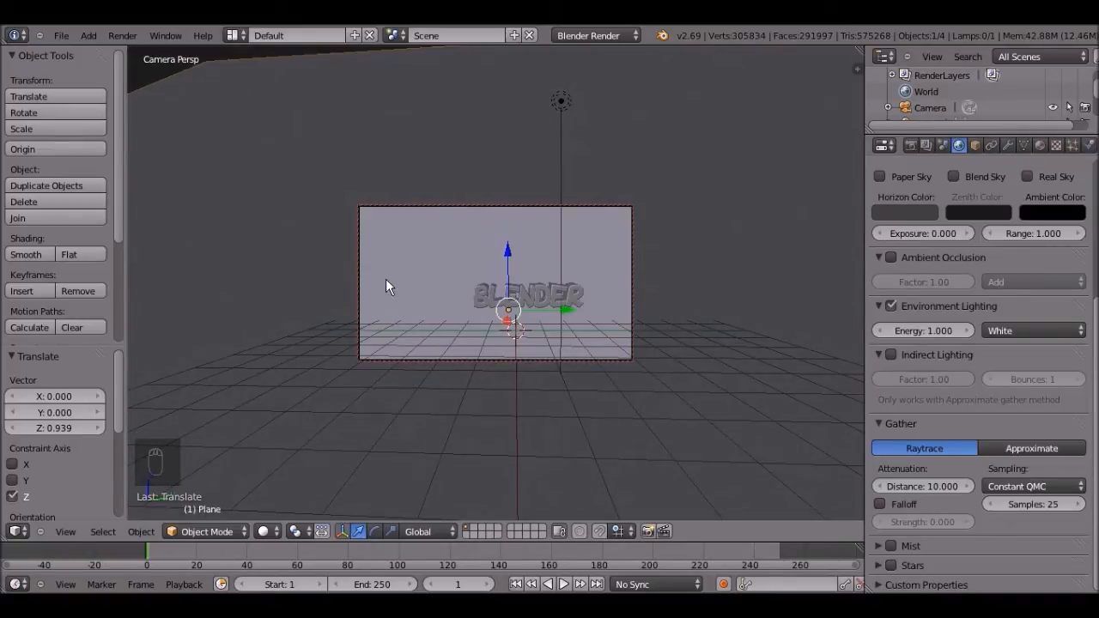
- Add a new material to the backdrop plane and set its specular intensity to 1.000
left_click(1042, 147)
left_click(1000, 257)
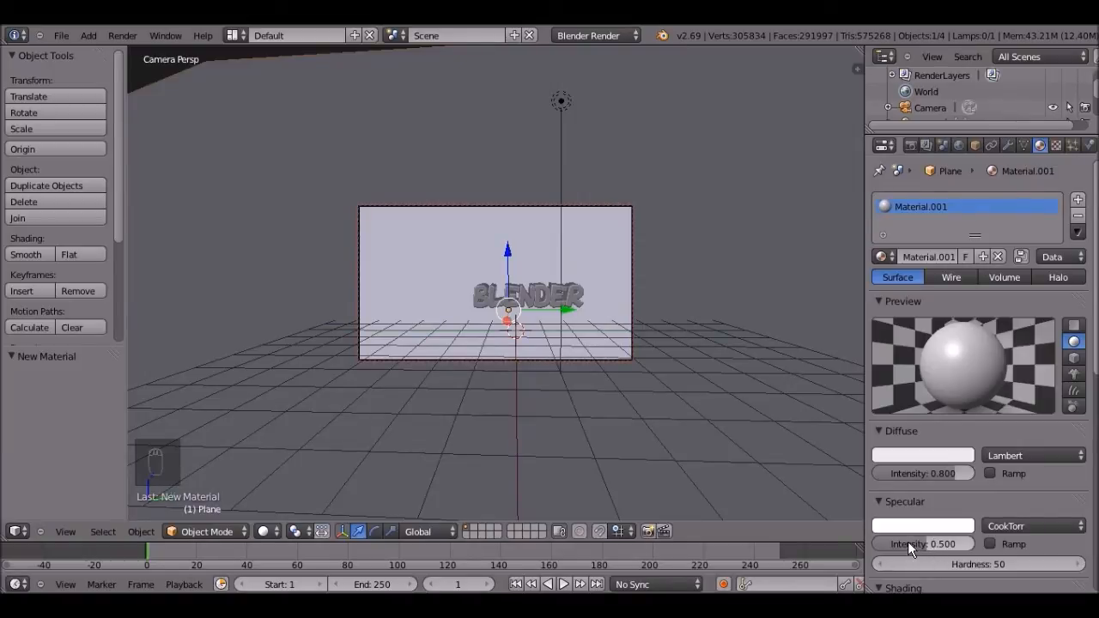
left_click_drag(907, 544, 1008, 475)
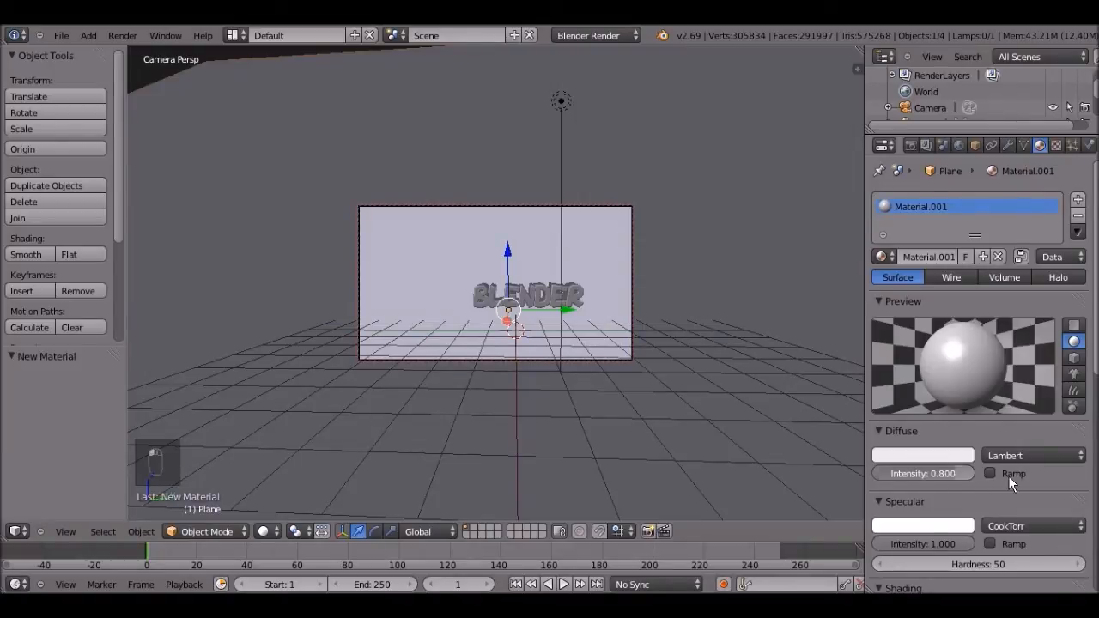
- Set the backdrop plane material's diffuse intensity to 1.000 and brighten its diffuse color to pure white
left_click(957, 454)
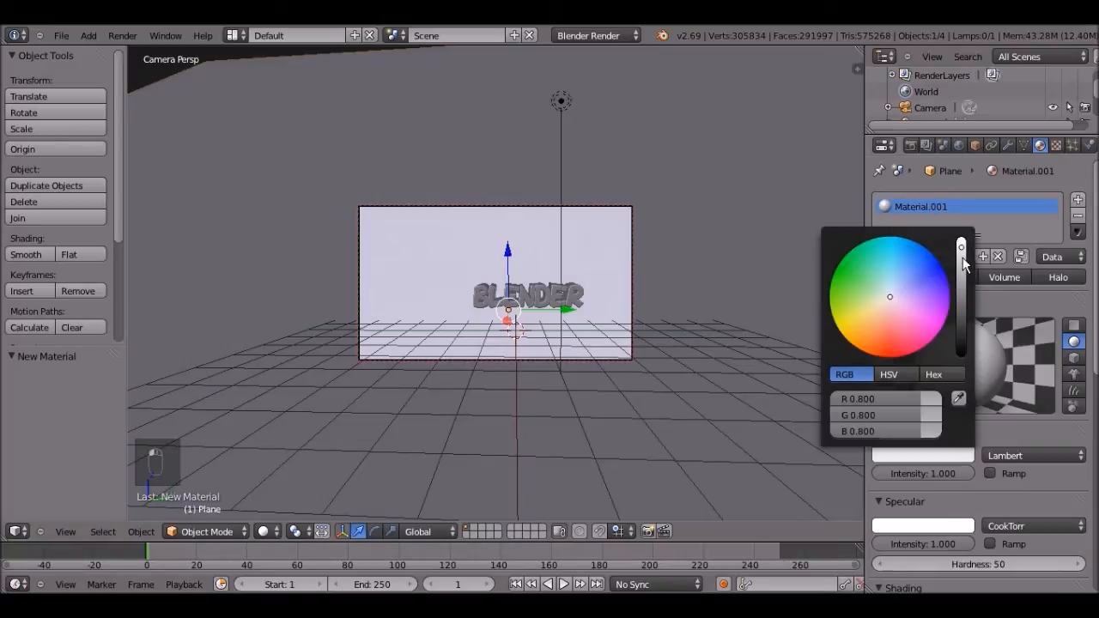
left_click_drag(963, 258, 962, 186)
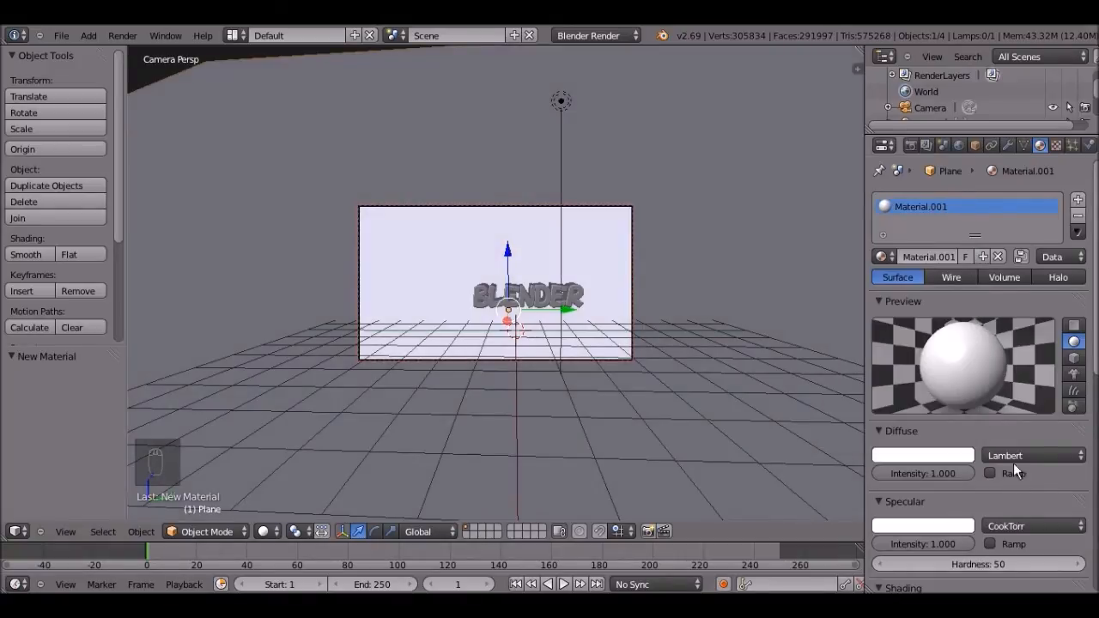
left_click(927, 527)
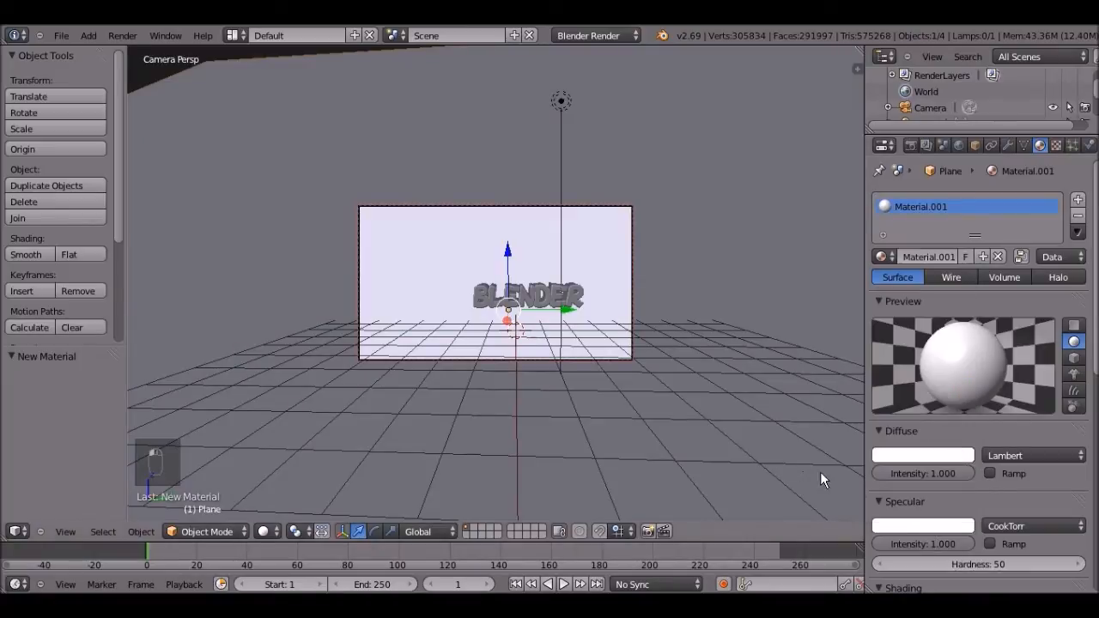
- Add a new material to the "BLENDER" text and set its diffuse and specular intensities to 1.000
right_click(521, 292)
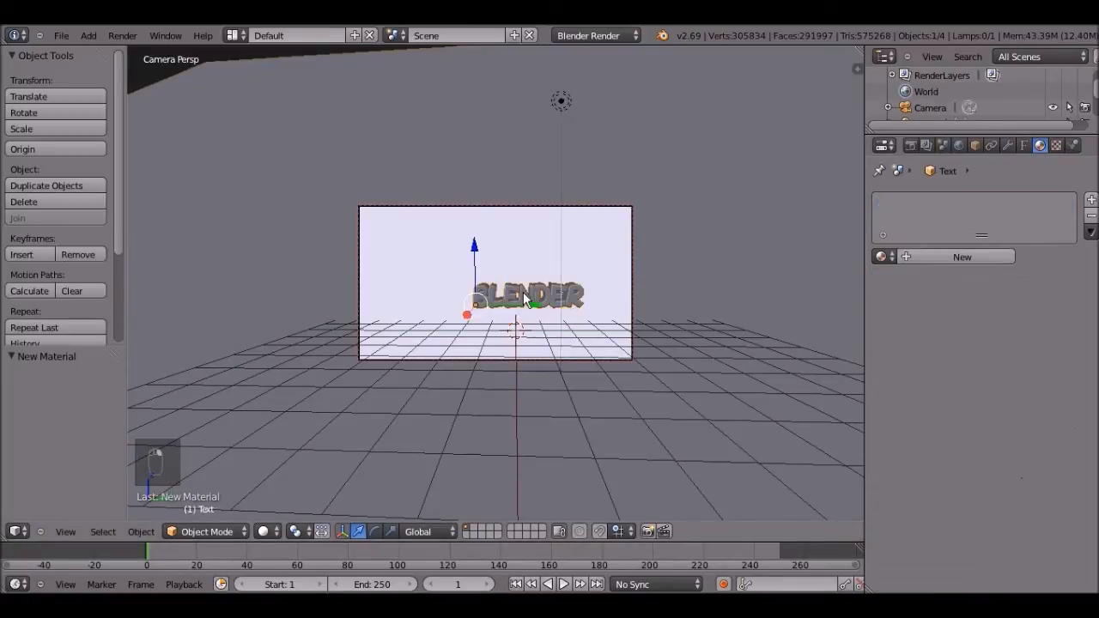
left_click(944, 260)
left_click_drag(924, 473, 974, 473)
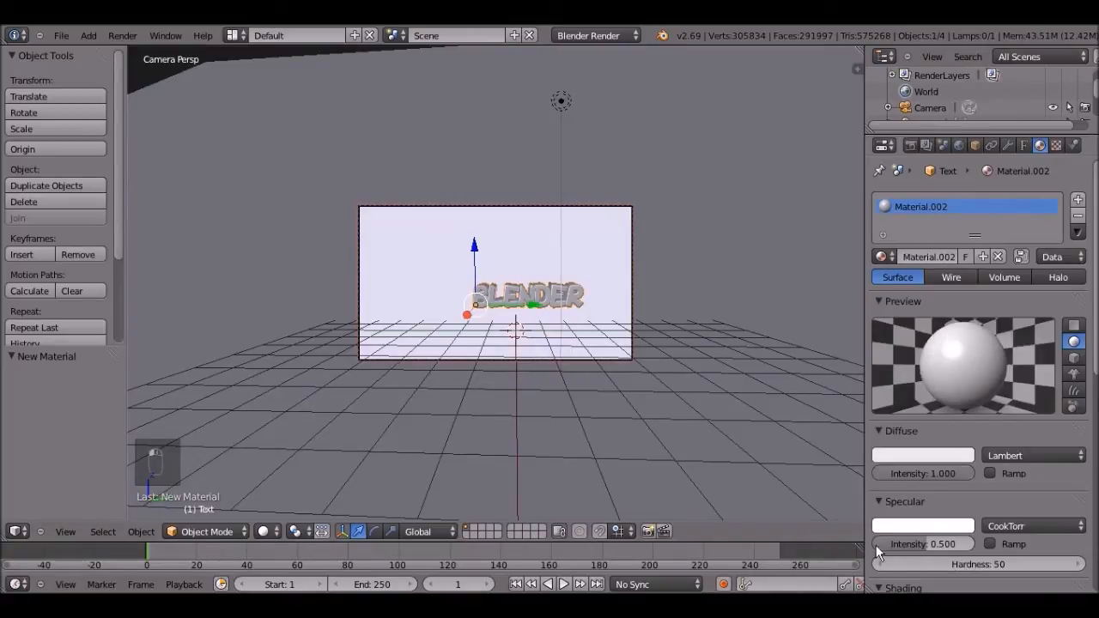
left_click_drag(878, 544, 973, 545)
- Change the text material's diffuse color to bright blue, with red at 0.000, blue at 1.000 and a moderate amount of green
left_click(952, 457)
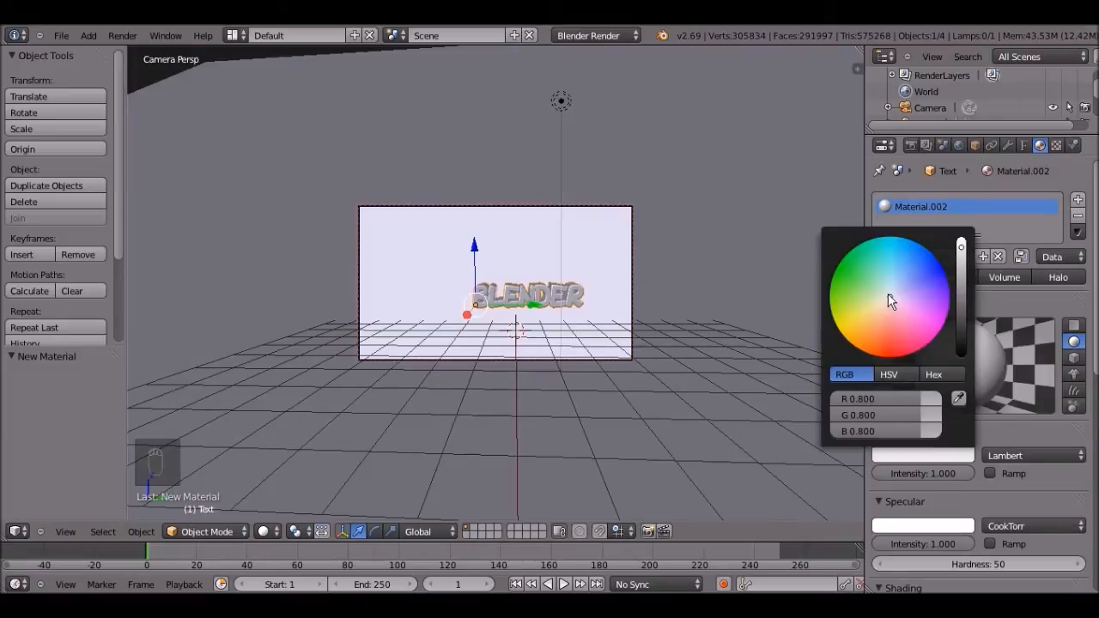
left_click_drag(888, 295, 934, 265)
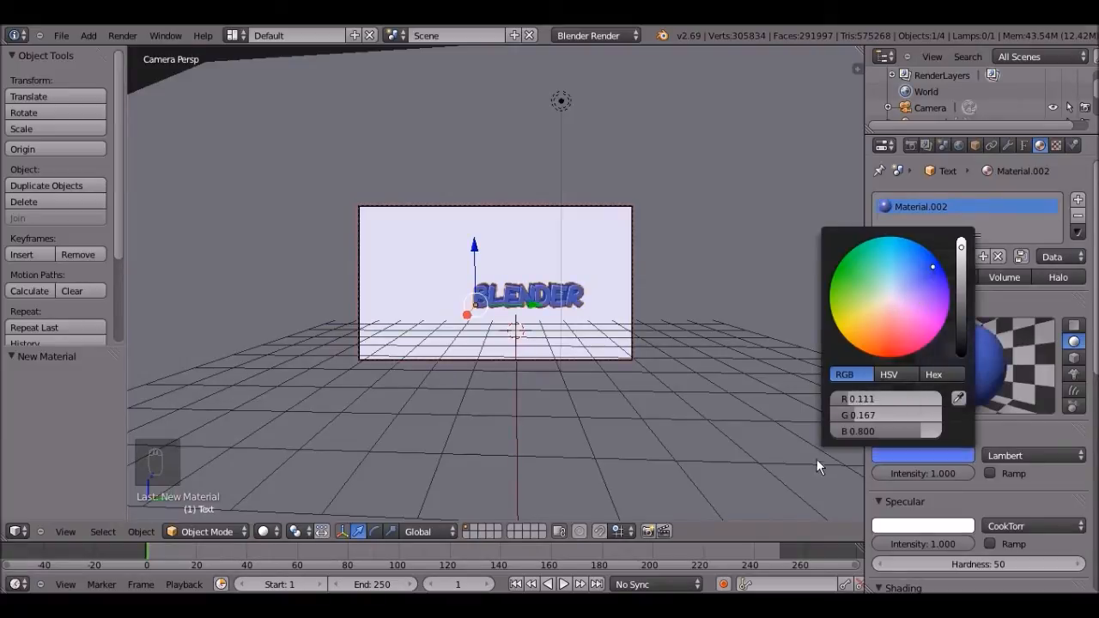
left_click_drag(846, 399, 829, 399)
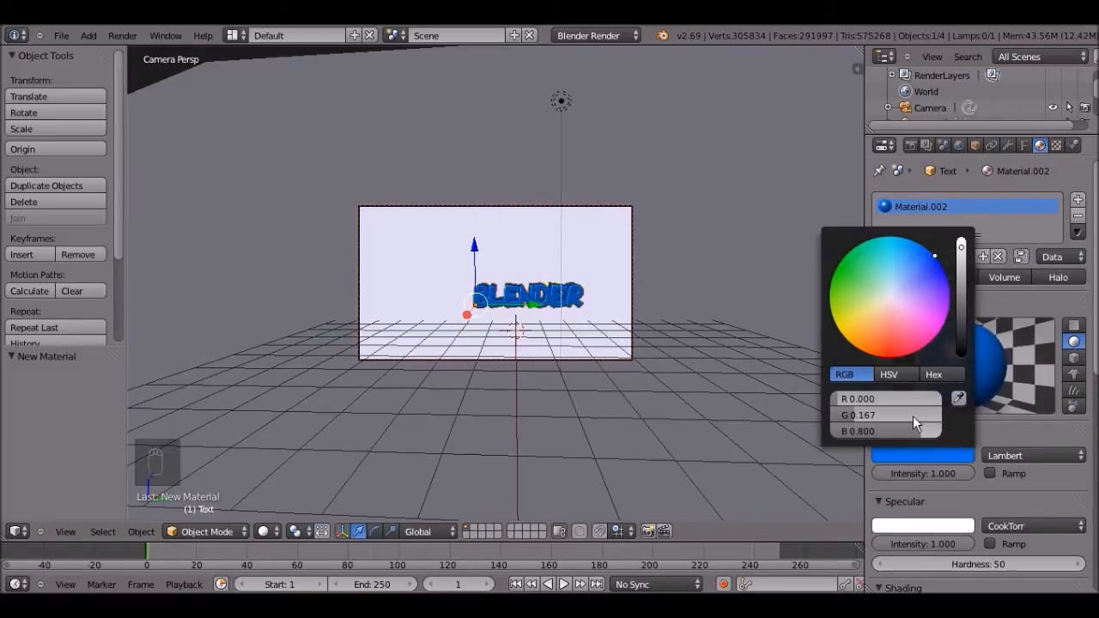
left_click_drag(913, 416, 856, 415)
left_click_drag(1001, 410, 1006, 409)
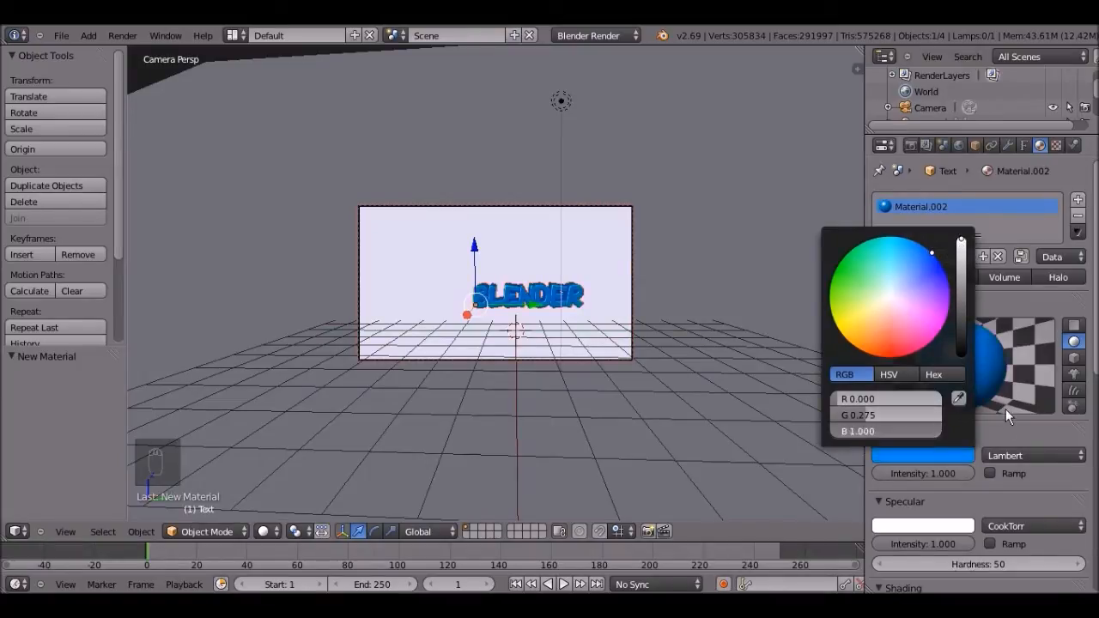
left_click_drag(865, 417, 863, 377)
left_click(854, 415)
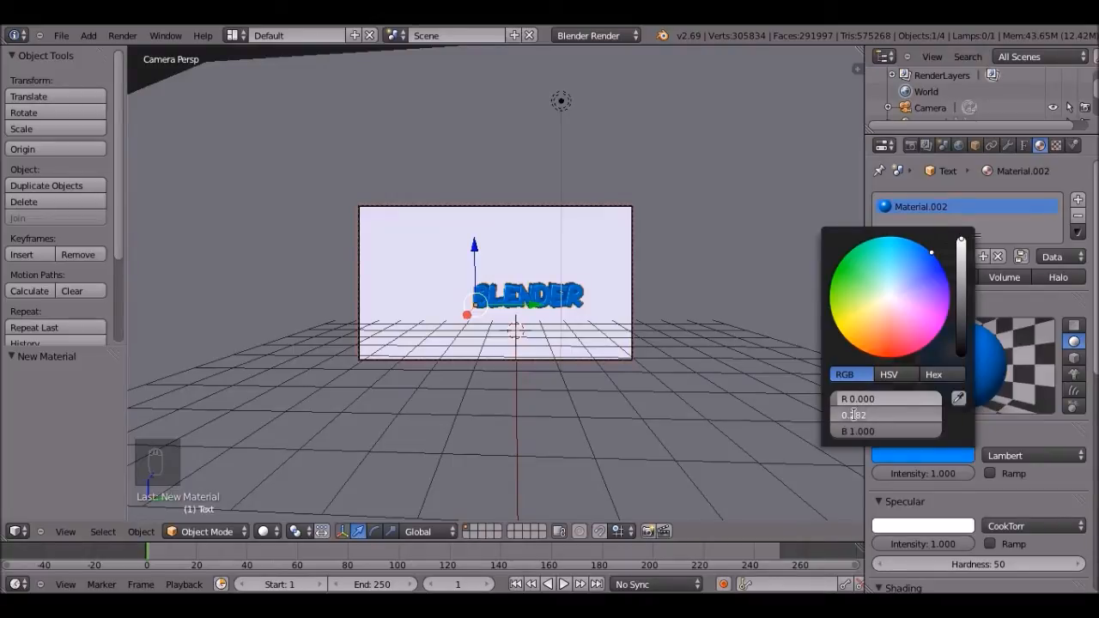
type("0")
type("0")
type(".")
key("Return")
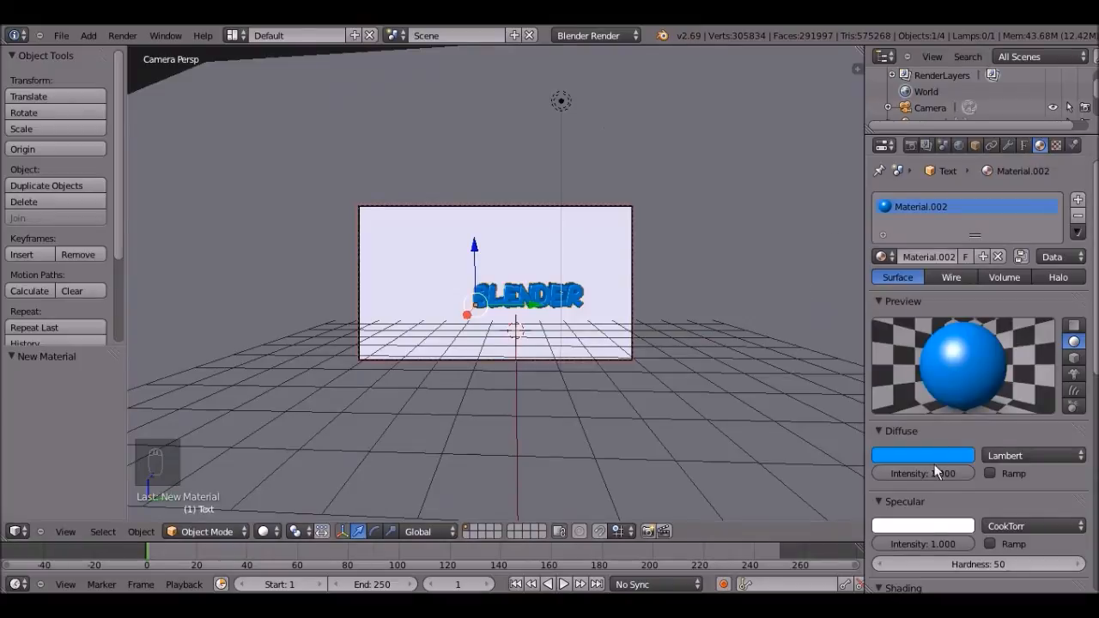
- Make the text material's specular color blue by setting red to 0.000 and green to 0.379
left_click(926, 523)
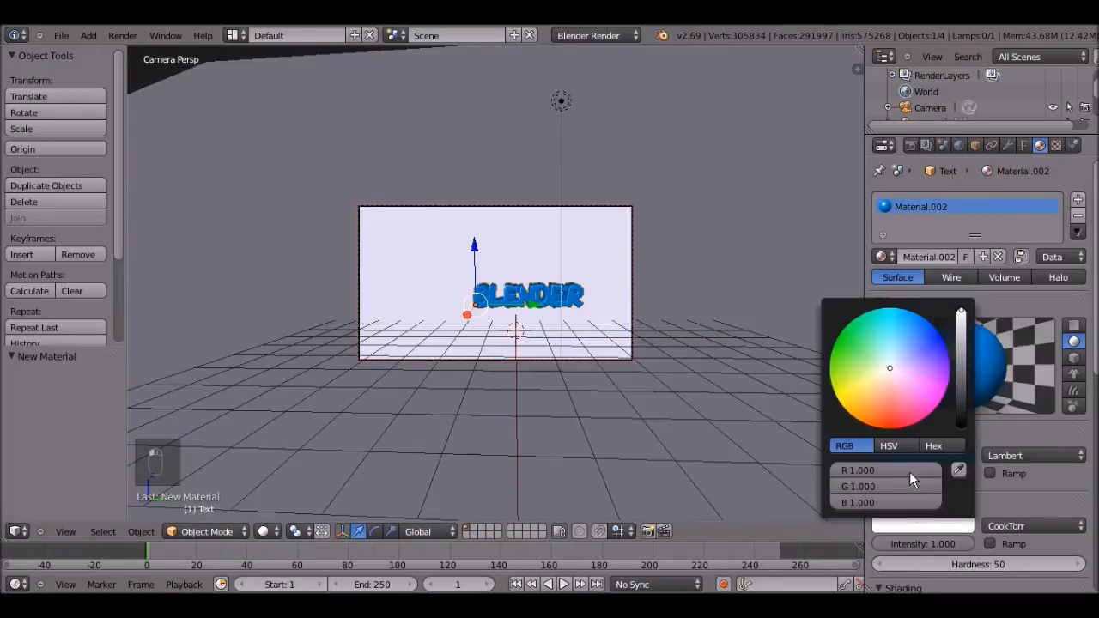
left_click_drag(938, 468, 787, 461)
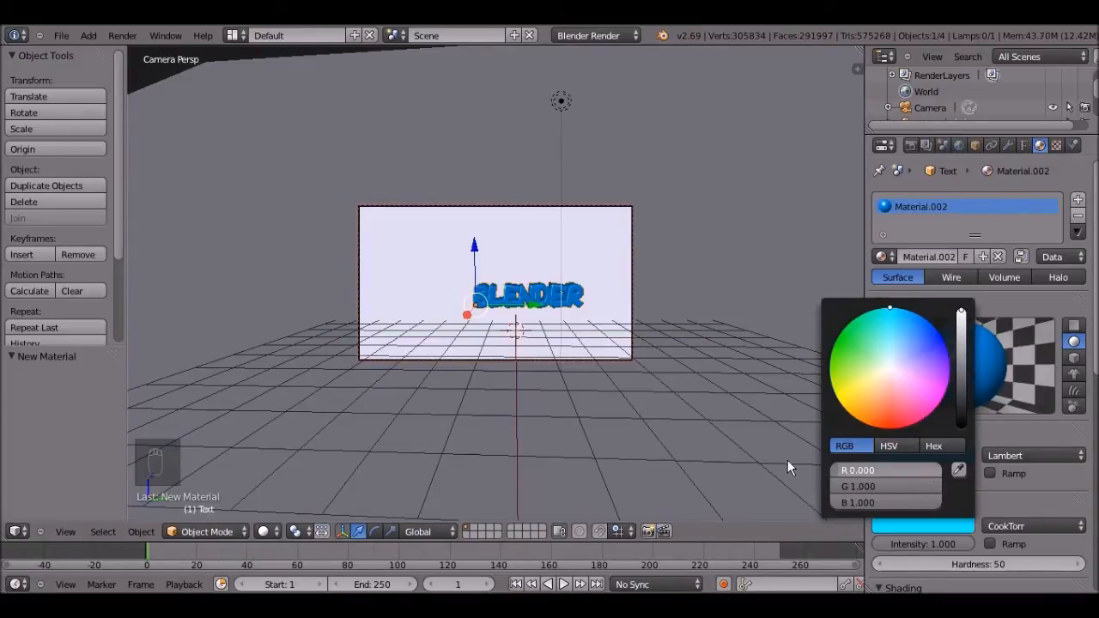
left_click(850, 486)
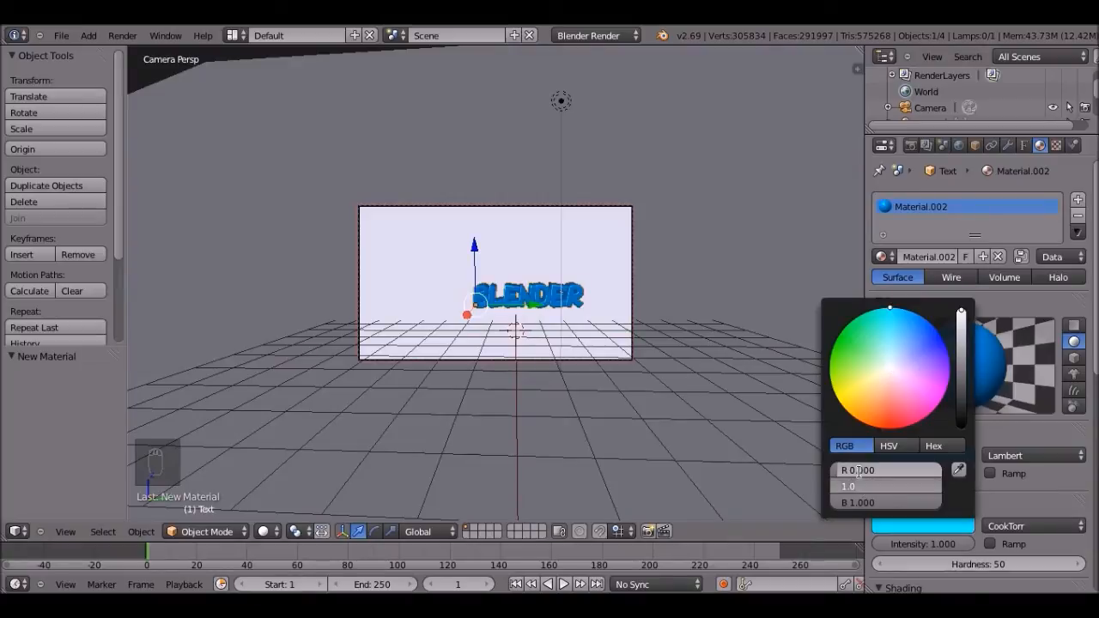
type("0.379")
key("Return")
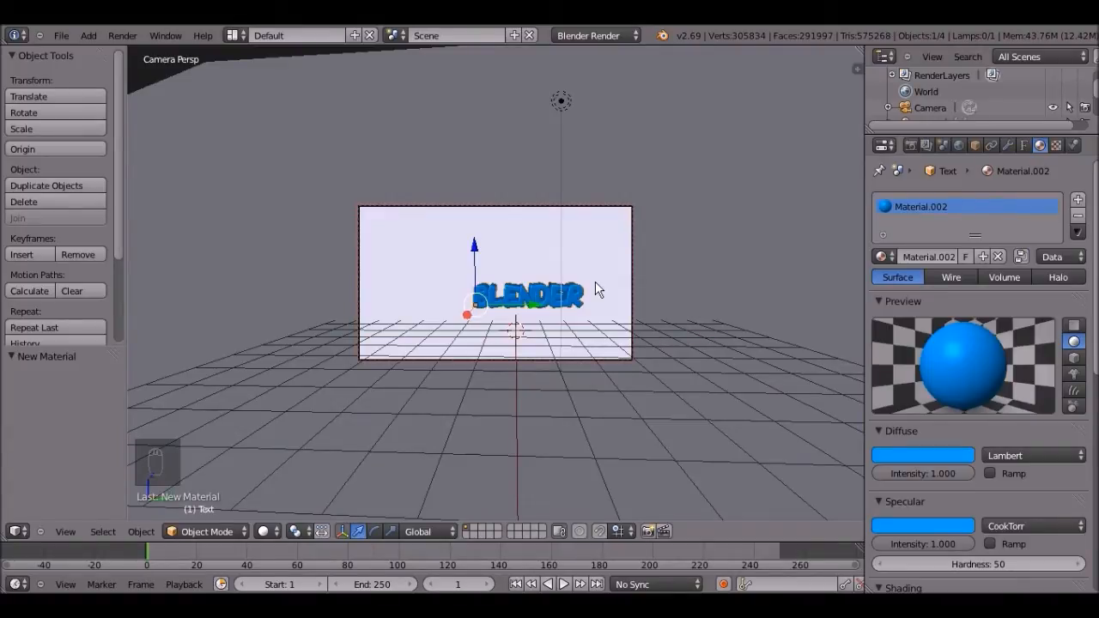
- Enlarge the timeline area and insert a LocRotScale keyframe for the text at frame 0
scroll(596, 283, "up", 4)
scroll(596, 283, "down", 4)
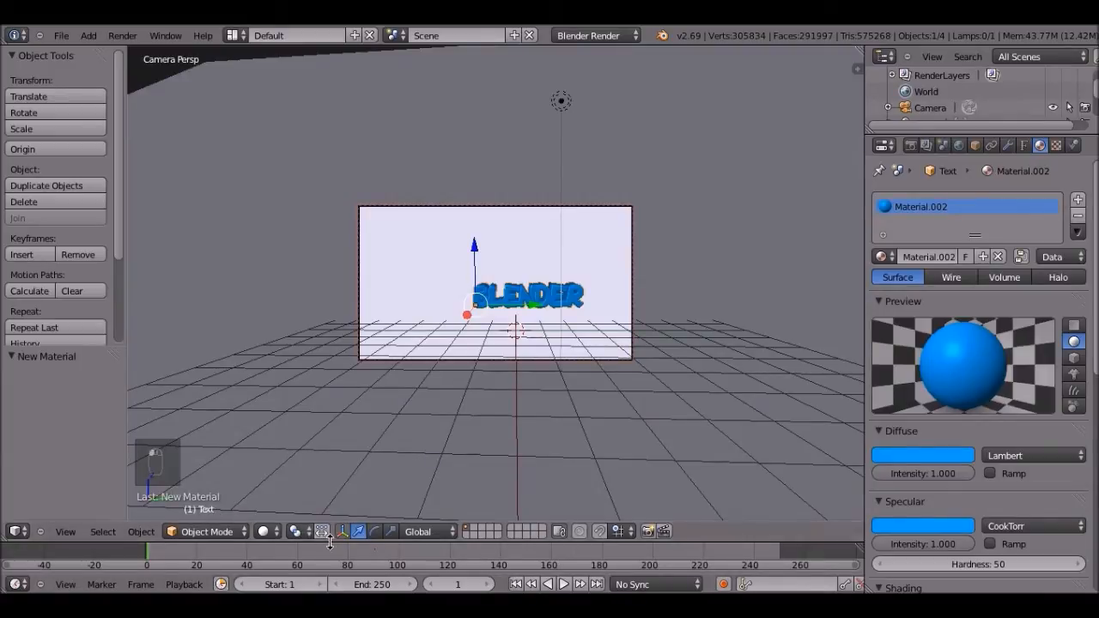
left_click_drag(330, 541, 328, 513)
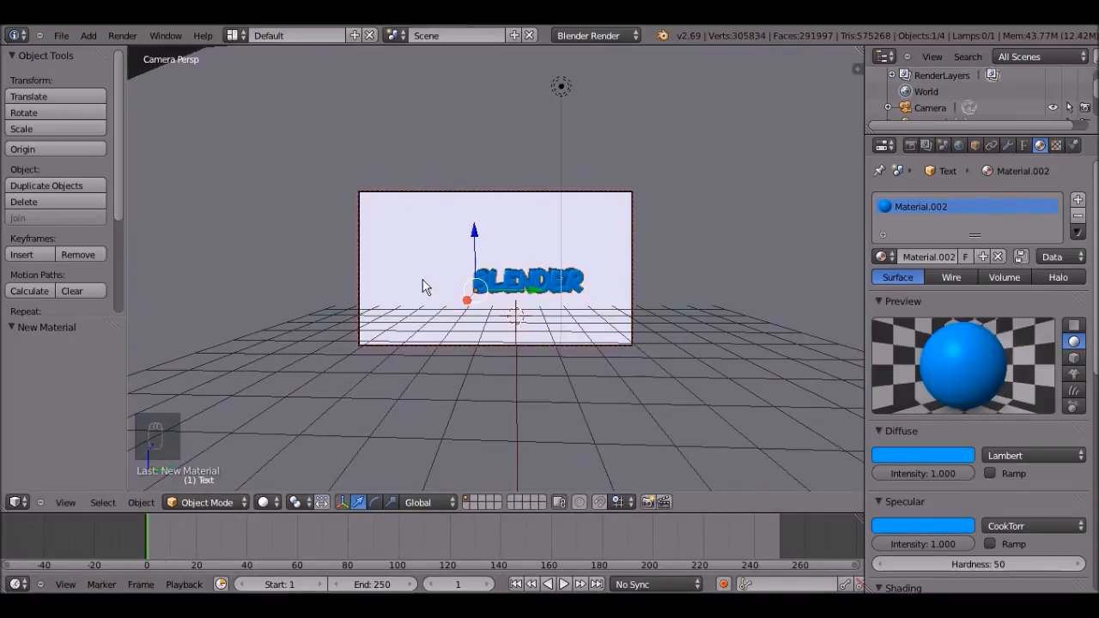
left_click(147, 544)
key("i")
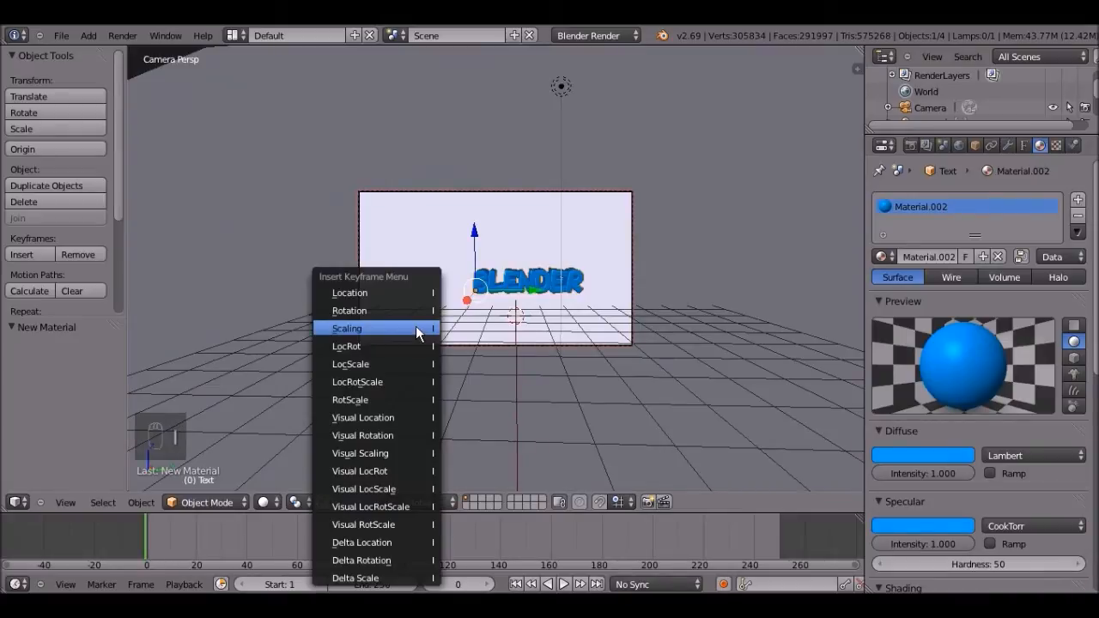
left_click(418, 382)
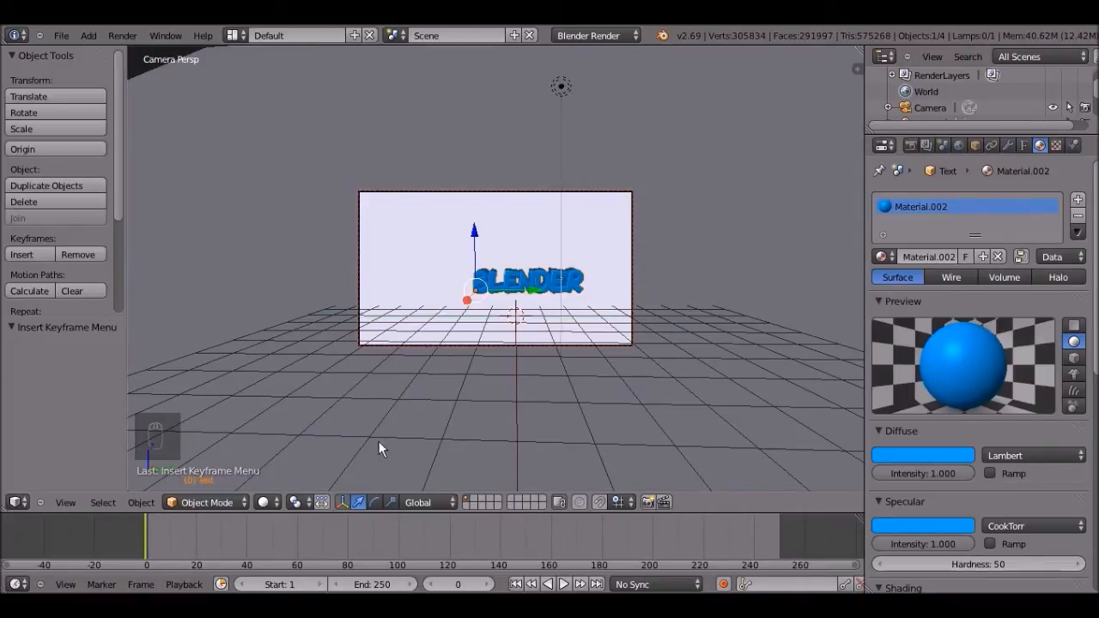
- At frame 10, rotate the text about -17° around Y and 14° around X, and raise it about 0.39 along Z
left_click(171, 532)
key("r")
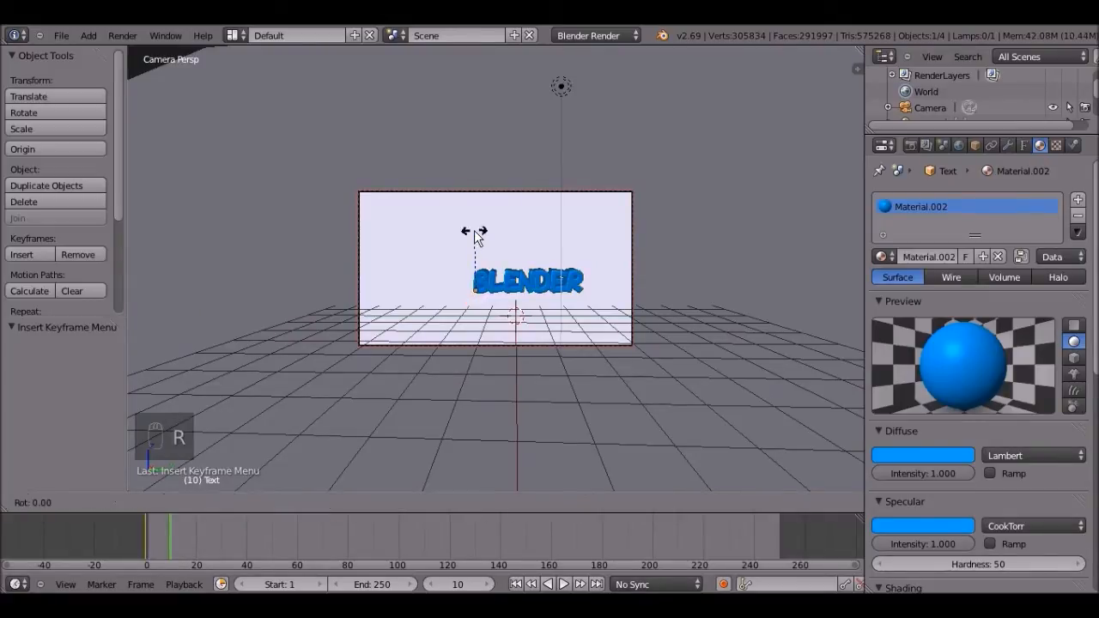
key("y")
left_click(496, 228)
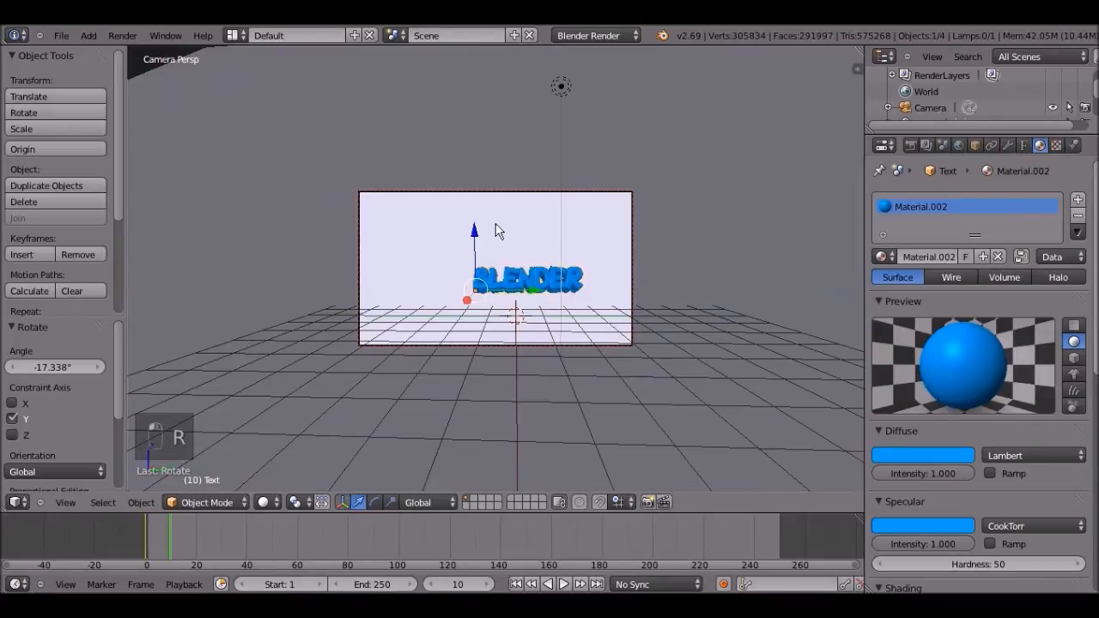
key("r")
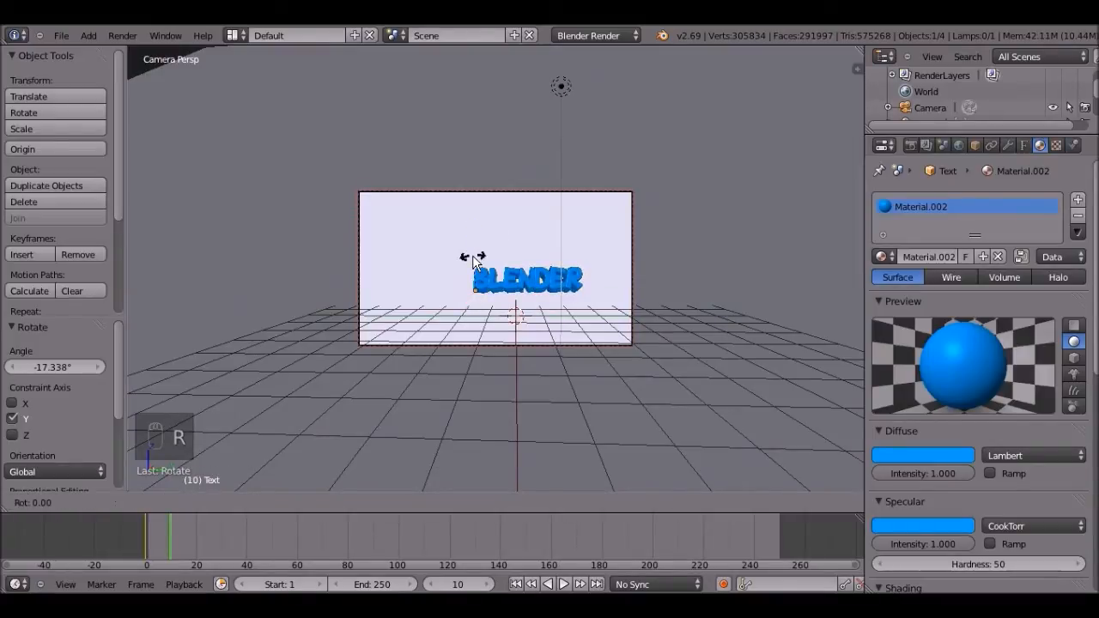
key("x")
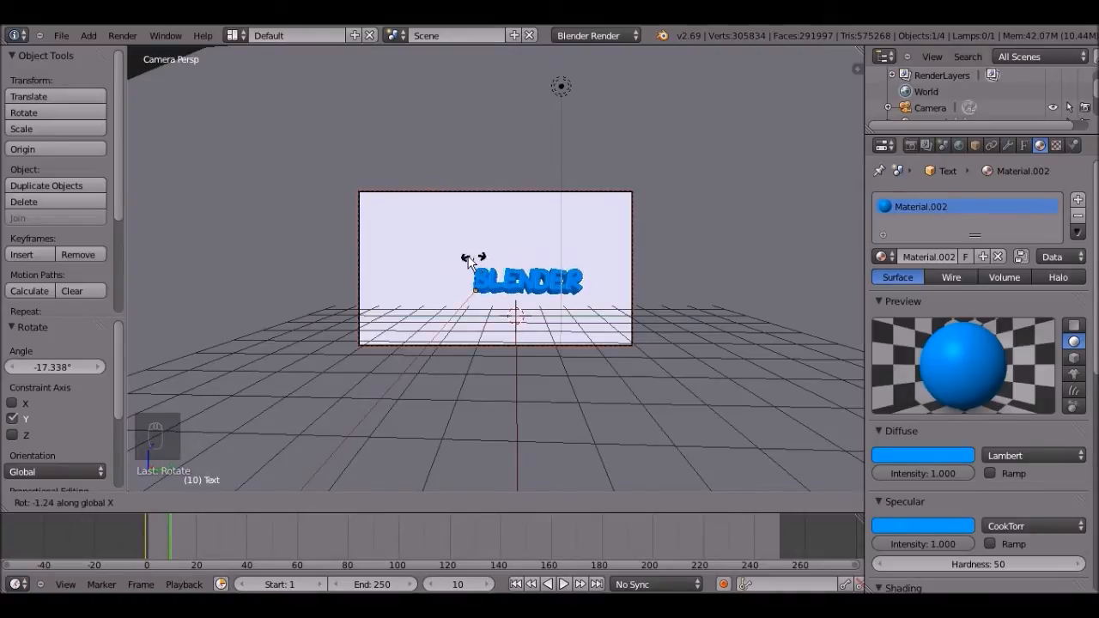
left_click(464, 261)
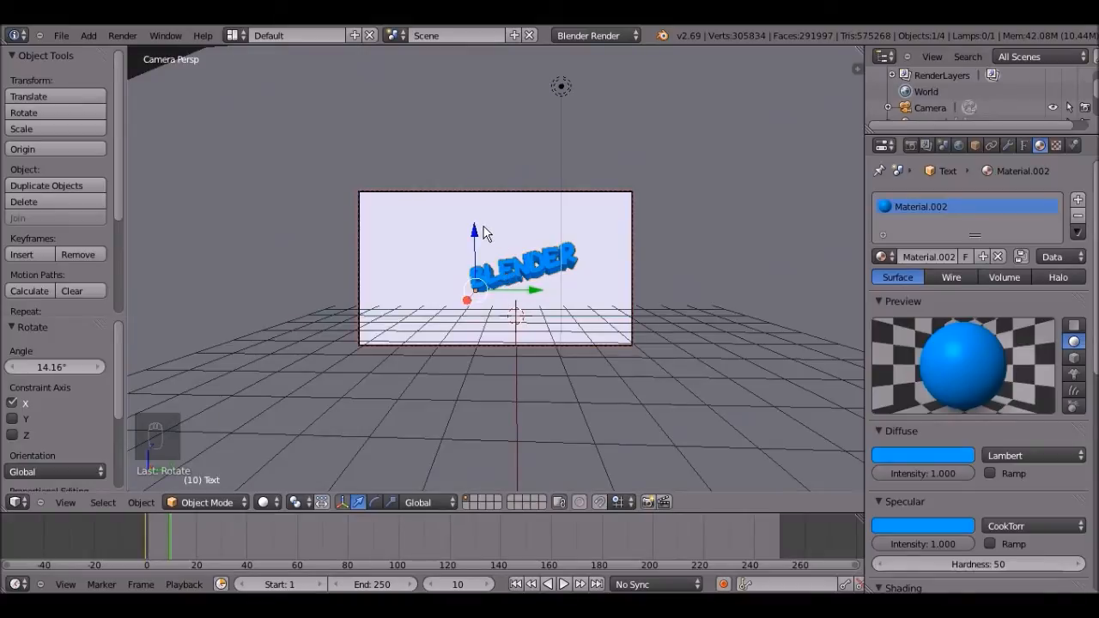
left_click_drag(477, 233, 481, 230)
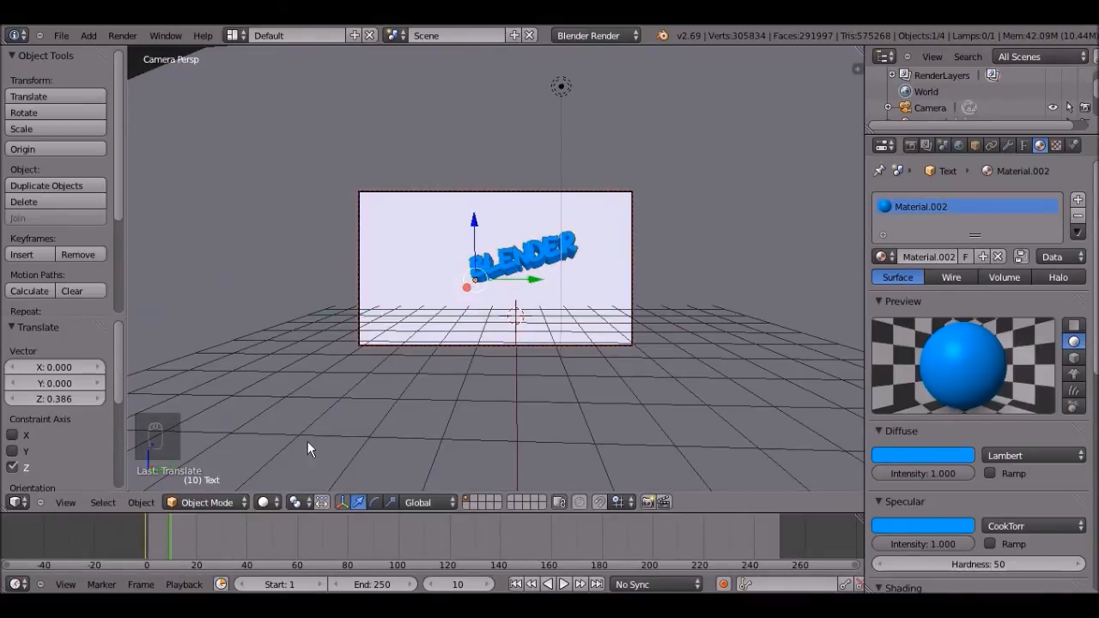
- Insert a LocRotScale keyframe for the tilted text at frame 10
key("i")
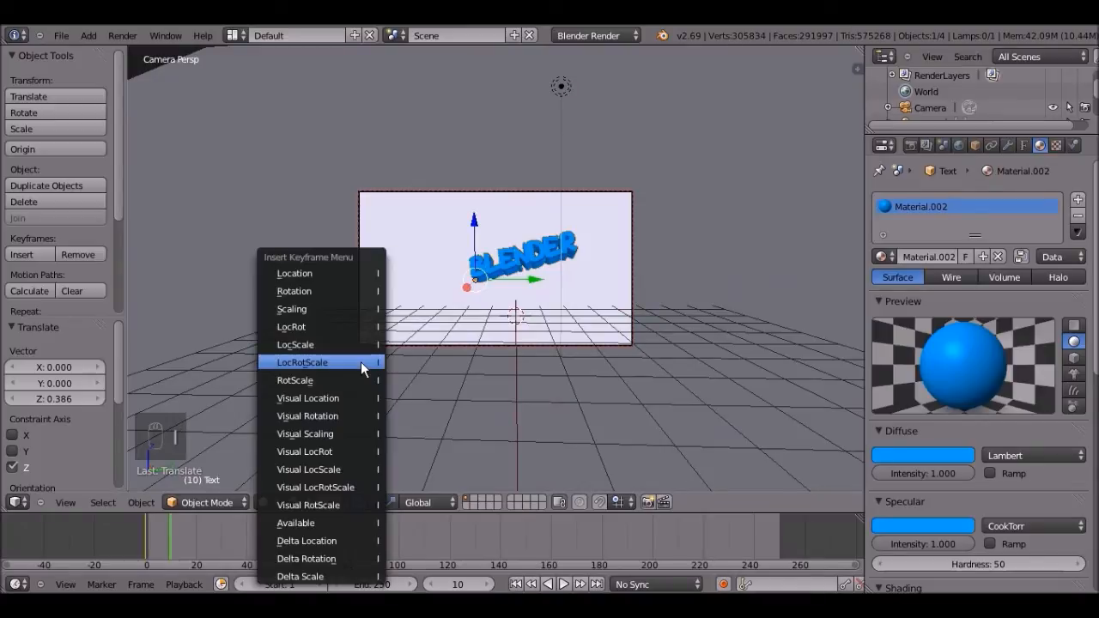
left_click(361, 368)
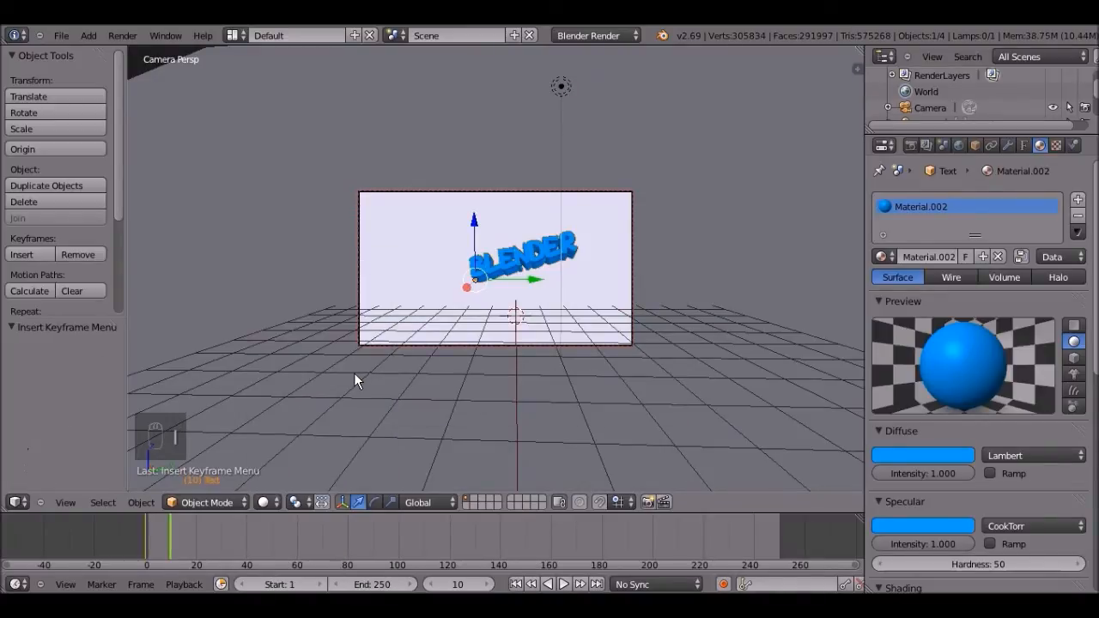
key("i")
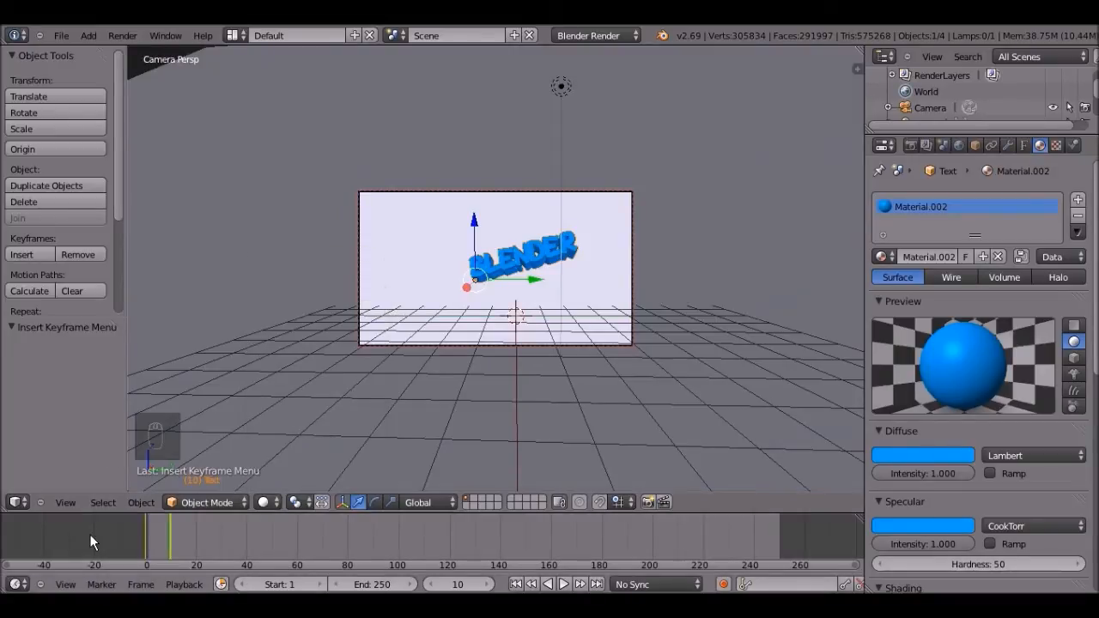
- Return to frame 0 and play the animation to preview the text's motion between its two keyframes
left_click(148, 530)
left_click(170, 535)
left_click(77, 535)
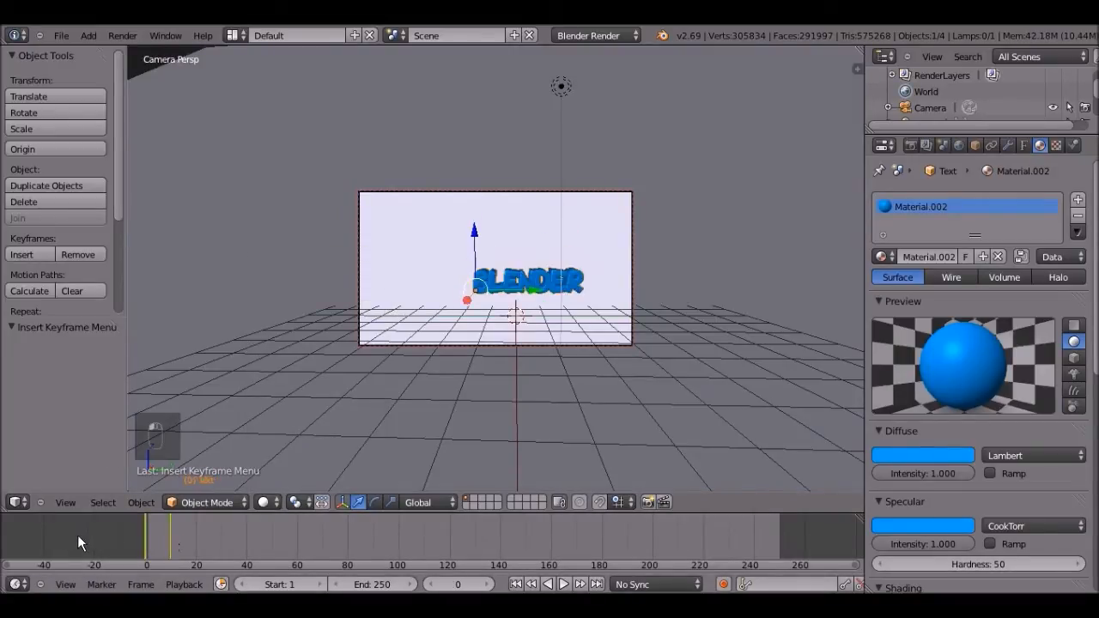
left_click(565, 586)
left_click(565, 585)
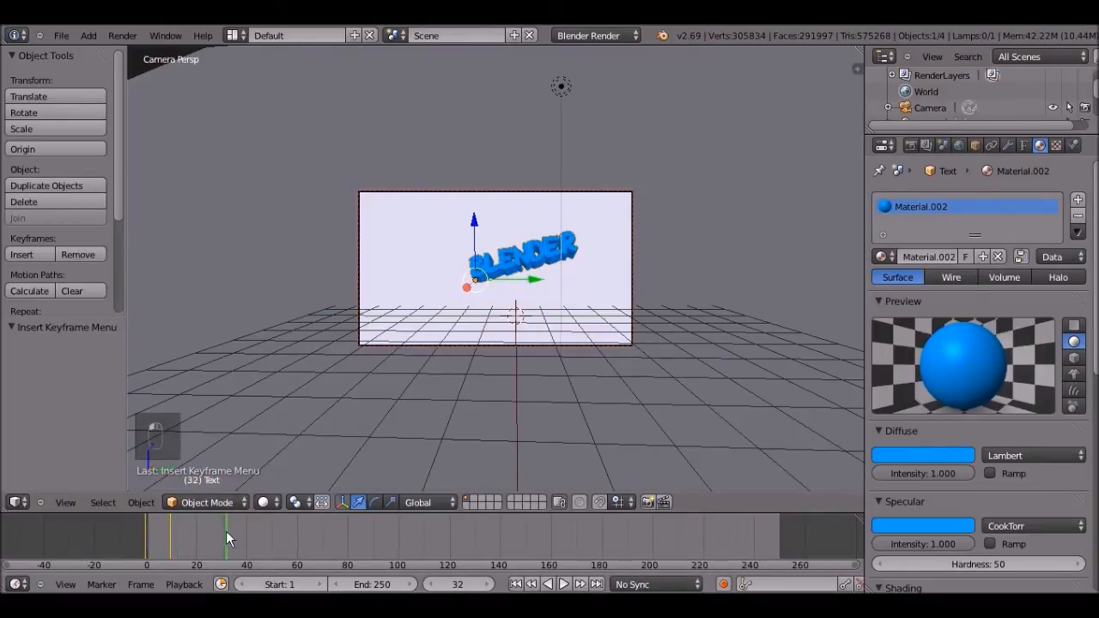
- At frame 20, tilt the text the opposite way by rotating it around X about -16° and a further -11°
left_click(170, 521)
left_click(196, 528)
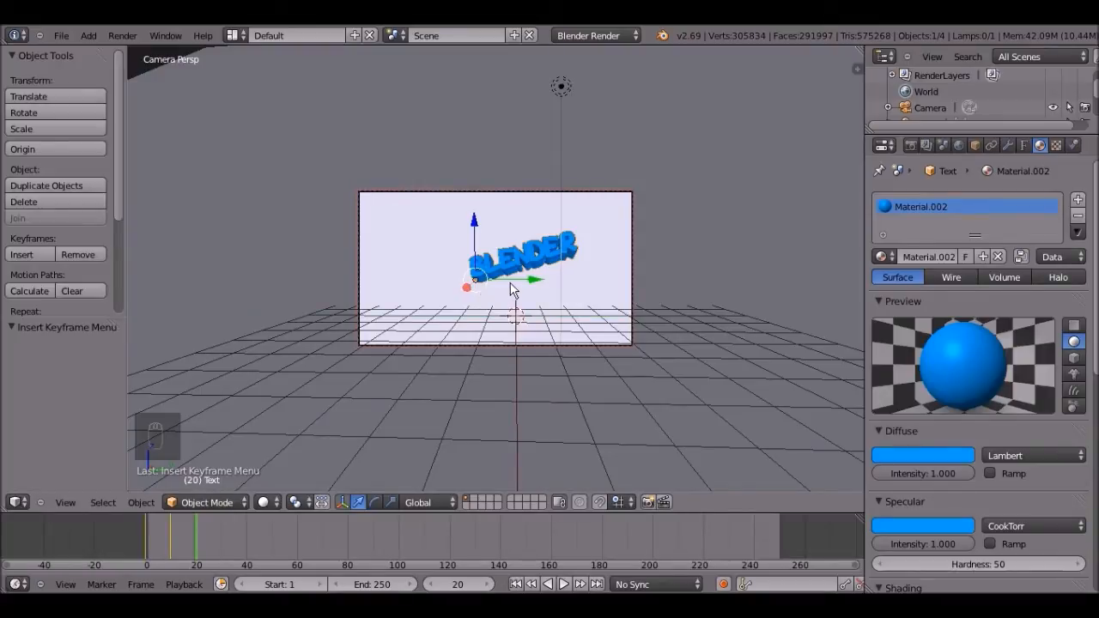
key("r")
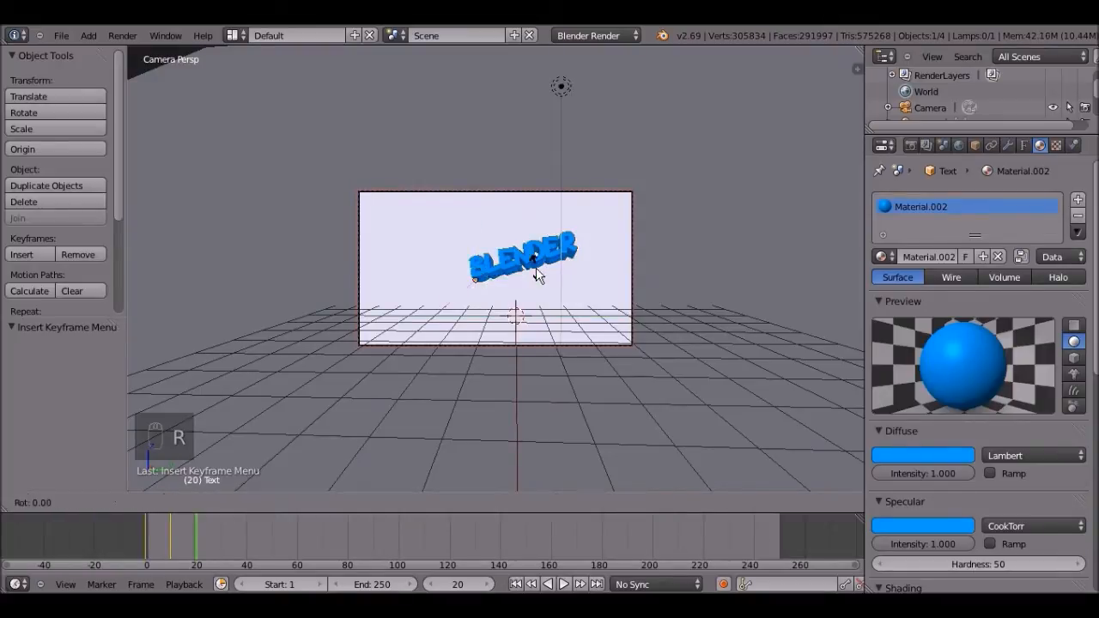
key("x")
left_click(532, 287)
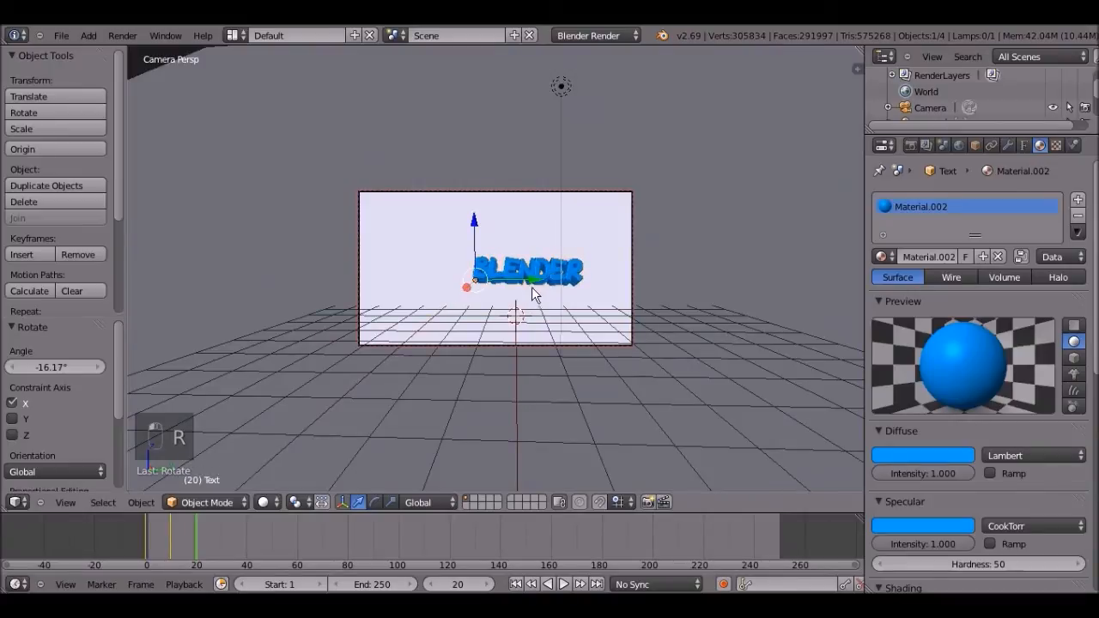
key("r")
key("x")
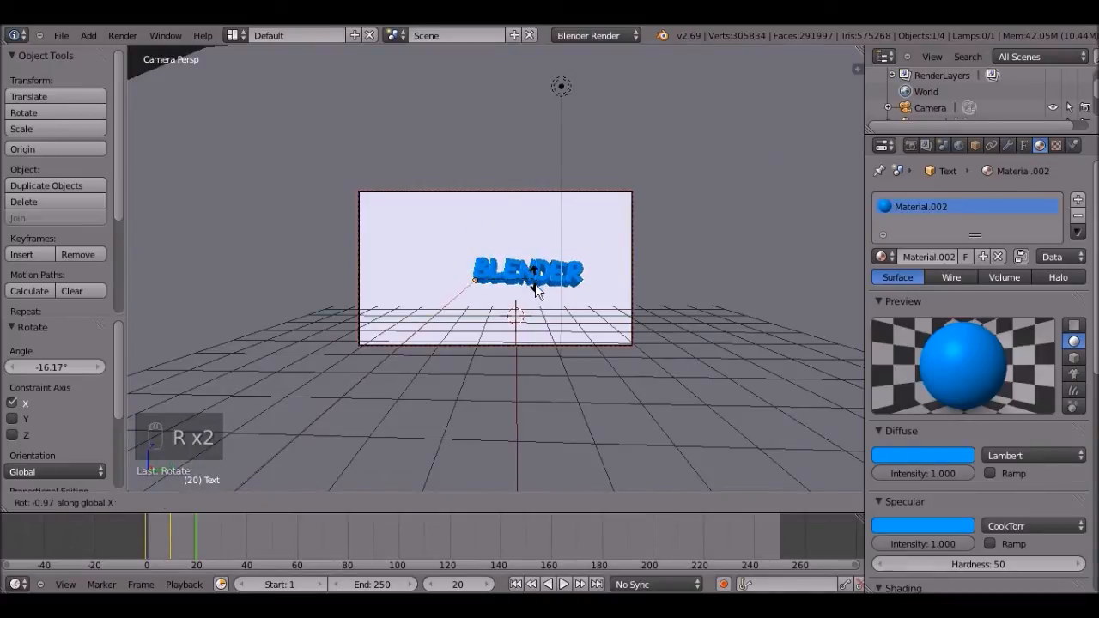
left_click(533, 296)
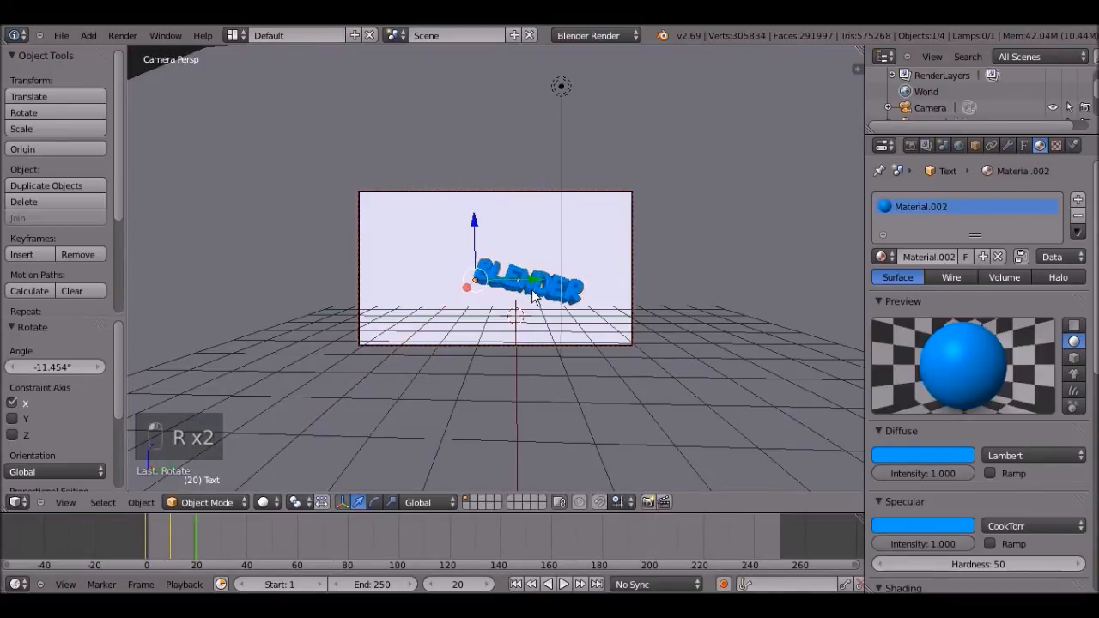
- Raise the tilted text about 0.93 along the Z axis at frame 20
key("g")
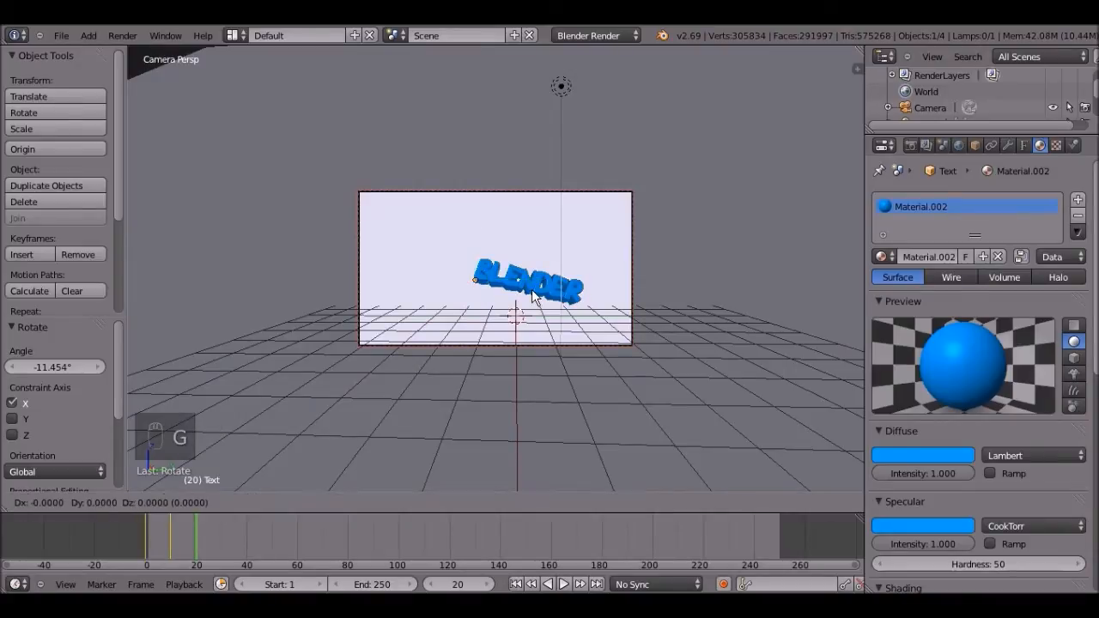
key("z")
left_click(519, 272)
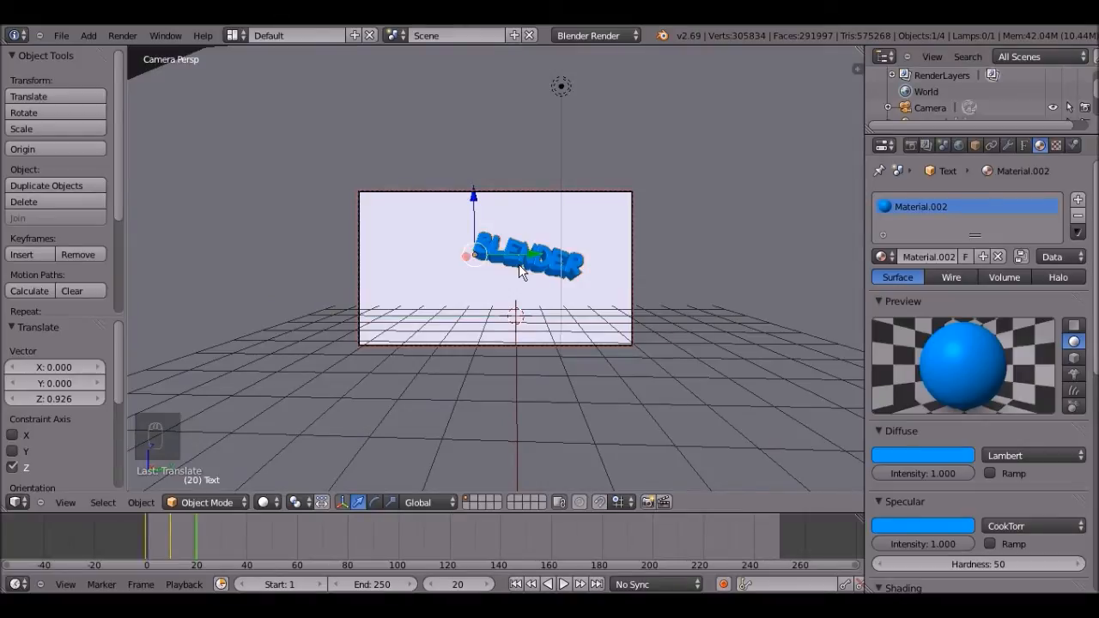
- Rotate the text -90° around the global Y axis and insert a LocRotScale keyframe at frame 20
key("r")
key("x")
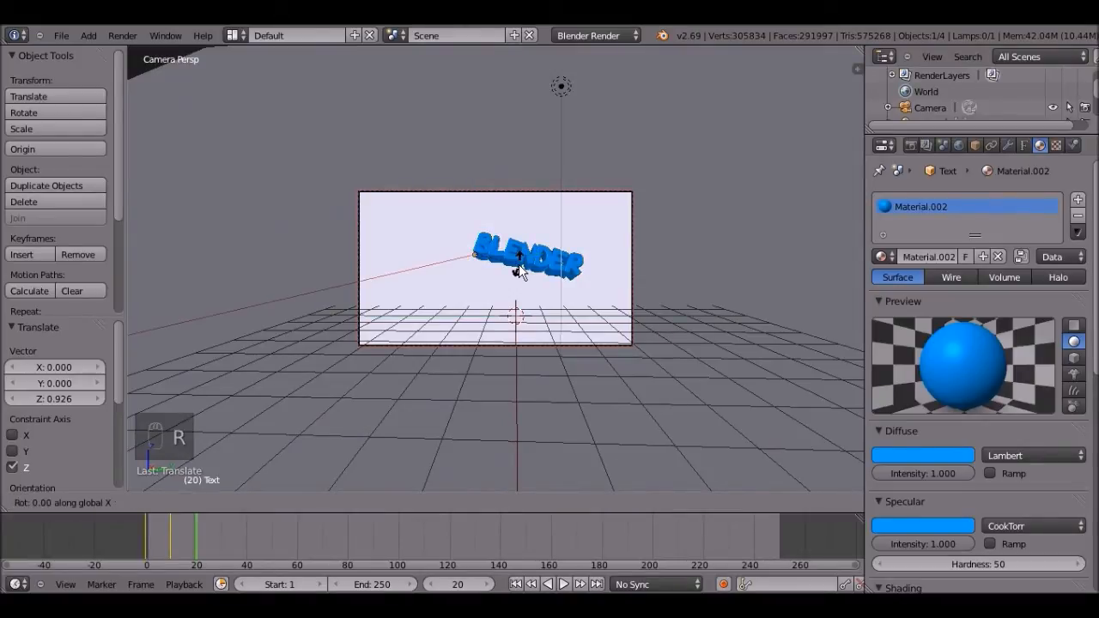
key("9")
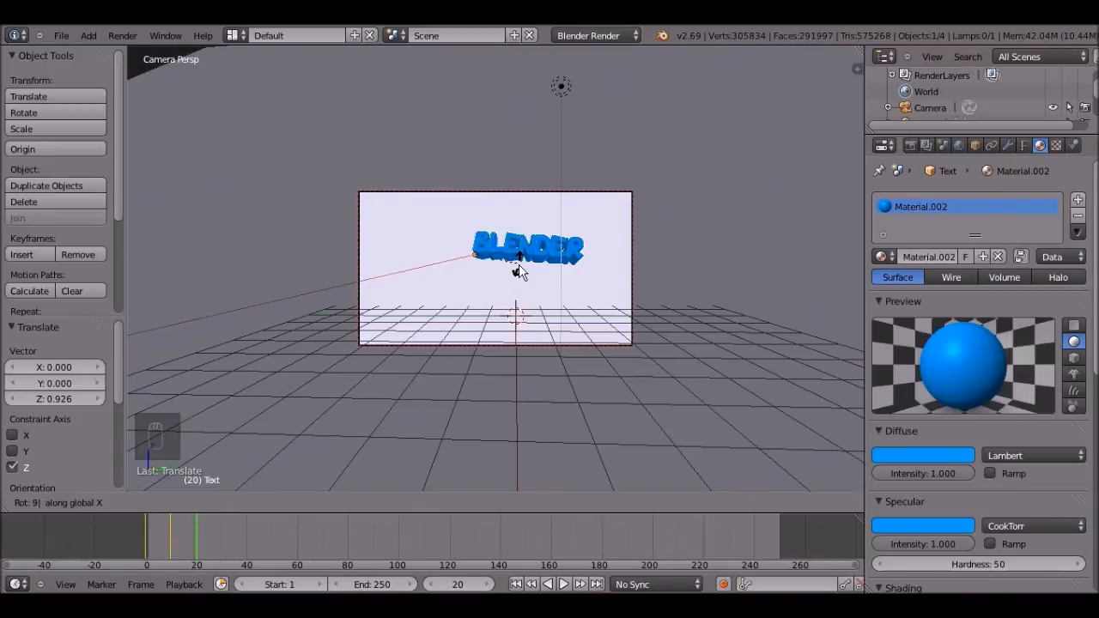
key("y")
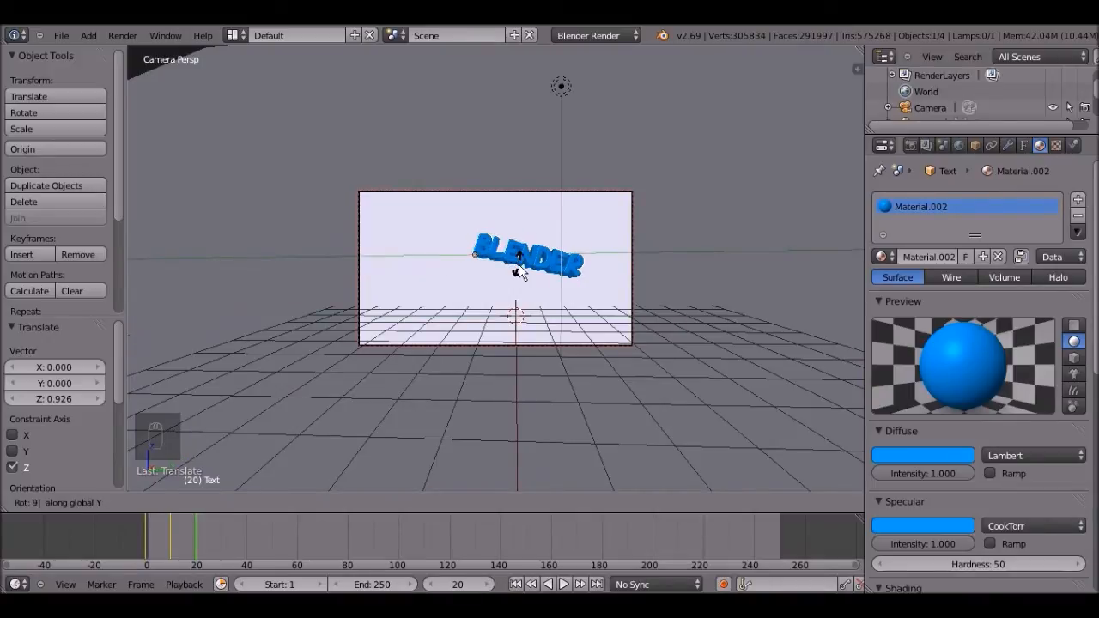
key("9")
key("0")
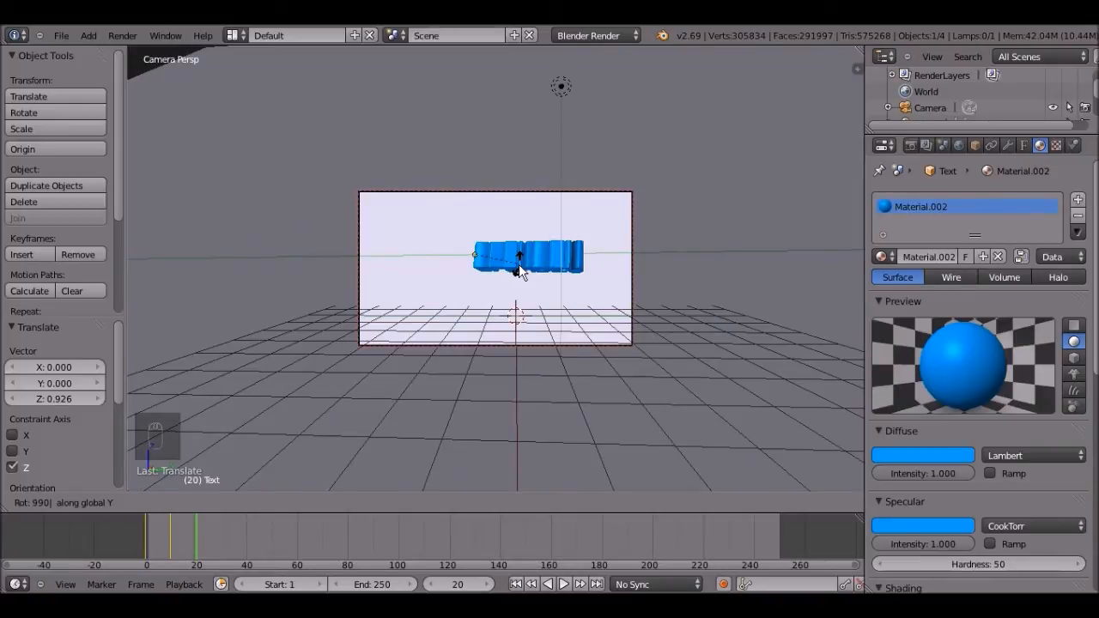
key("minus")
key("BackSpace")
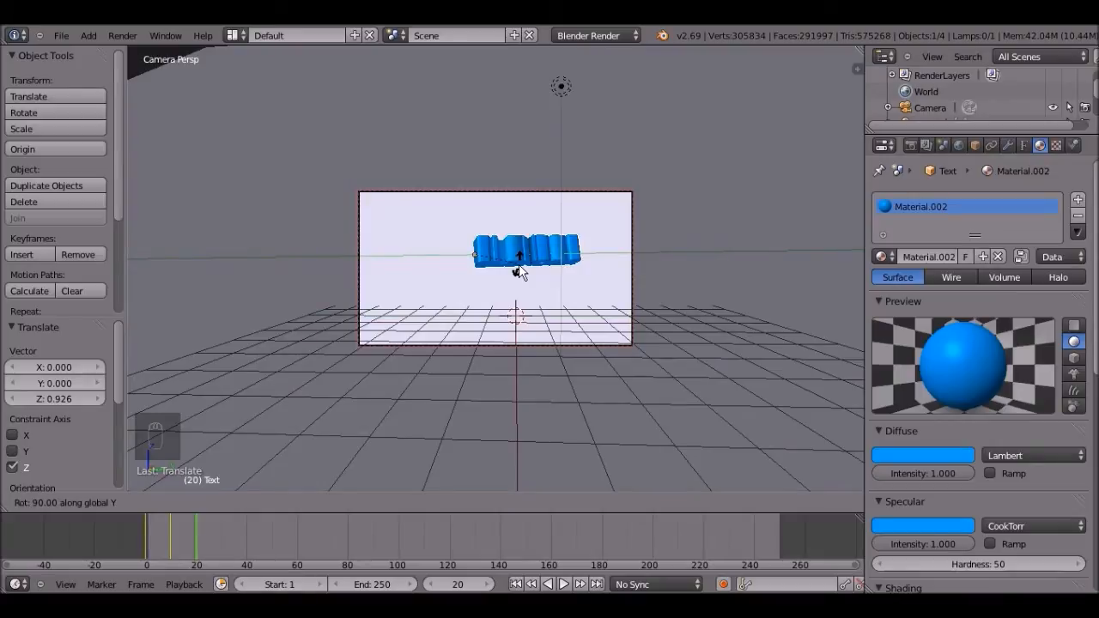
type("0")
type("-90")
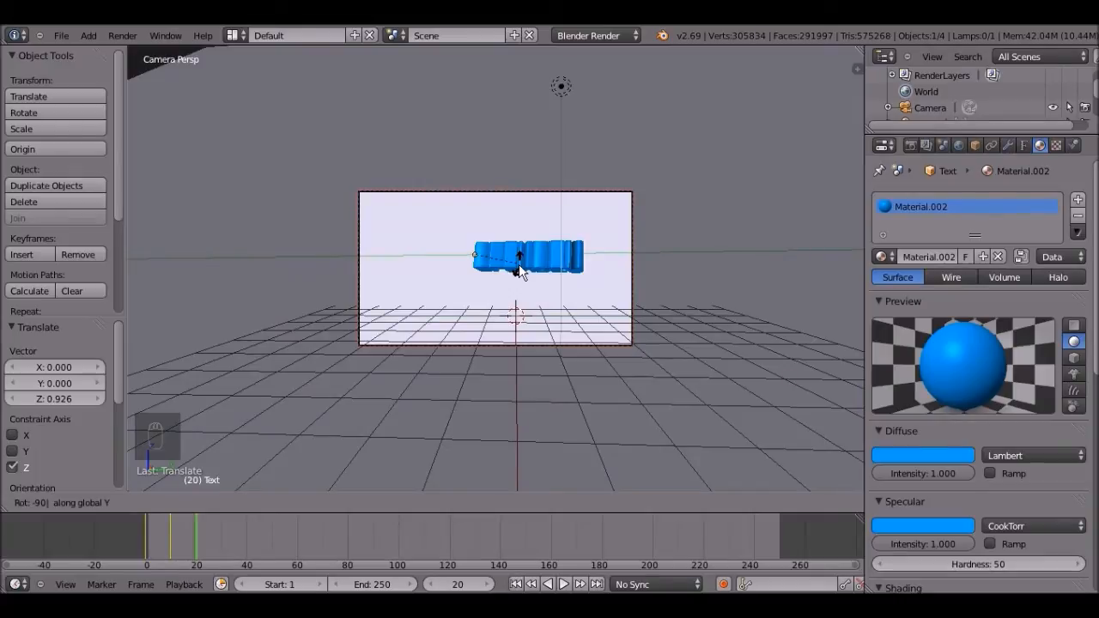
key("Return")
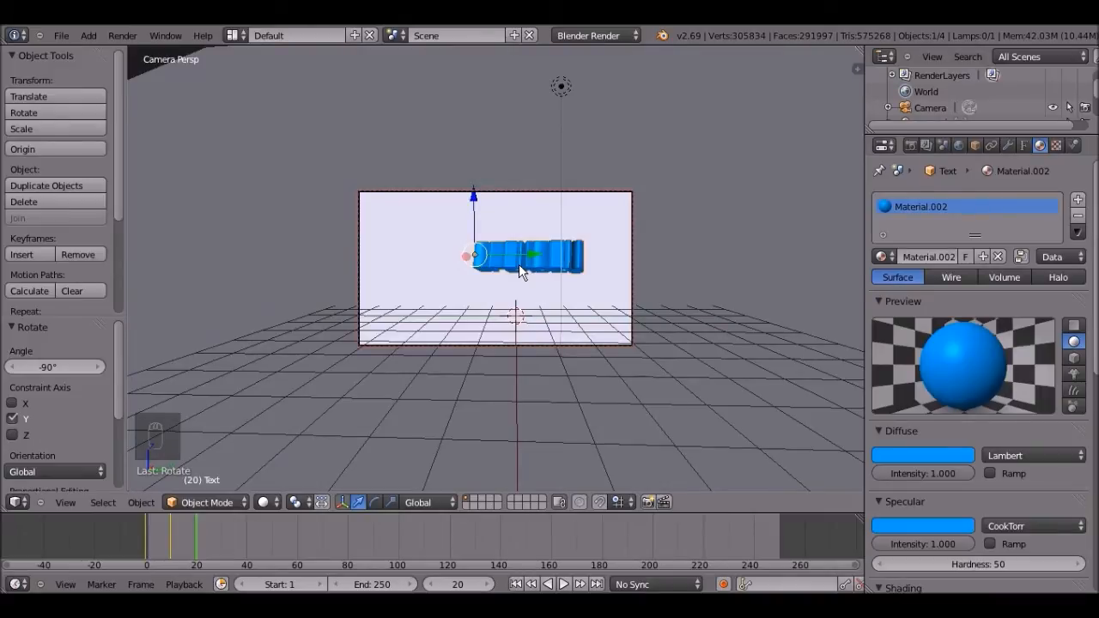
key("i")
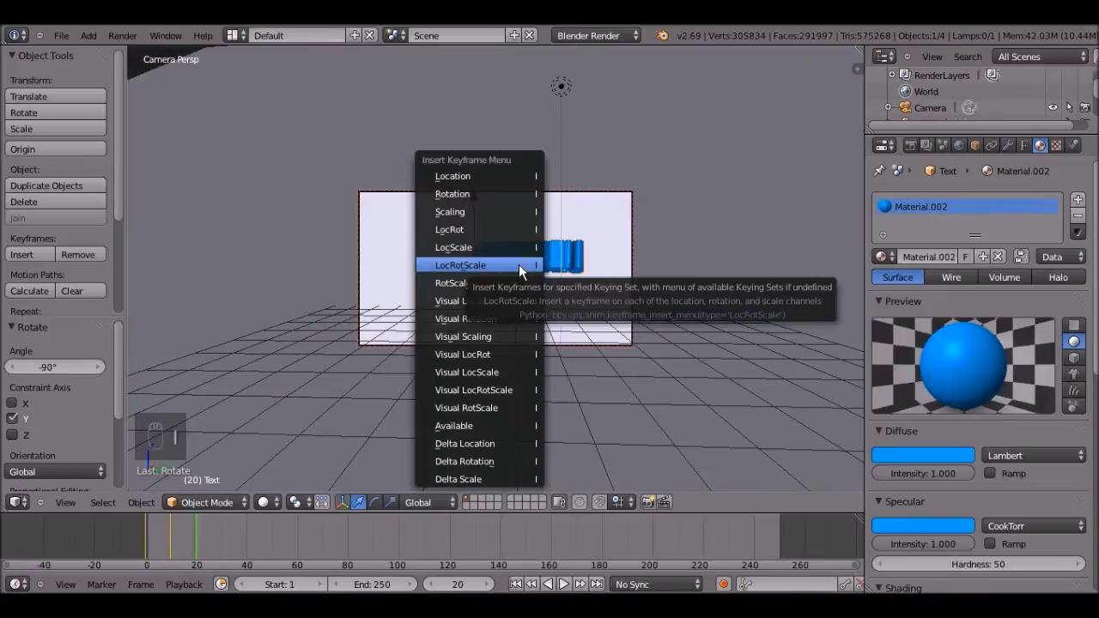
left_click(519, 265)
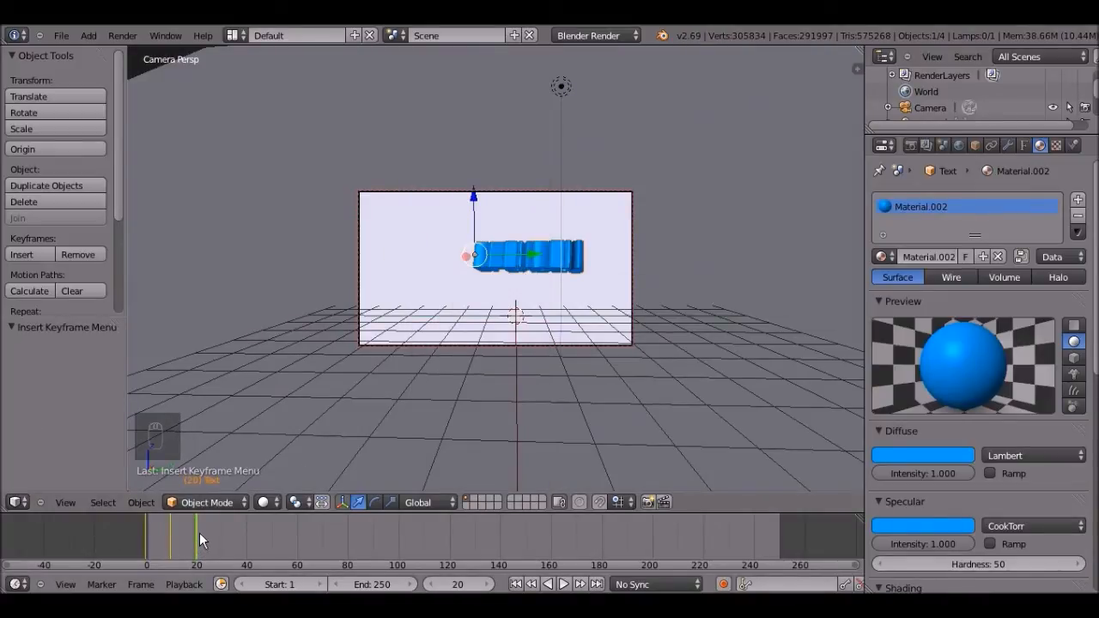
- Return to frame 0, play the animation to preview the text's motion through the frame 20 keyframe, and stop playback
left_click_drag(188, 531, 88, 532)
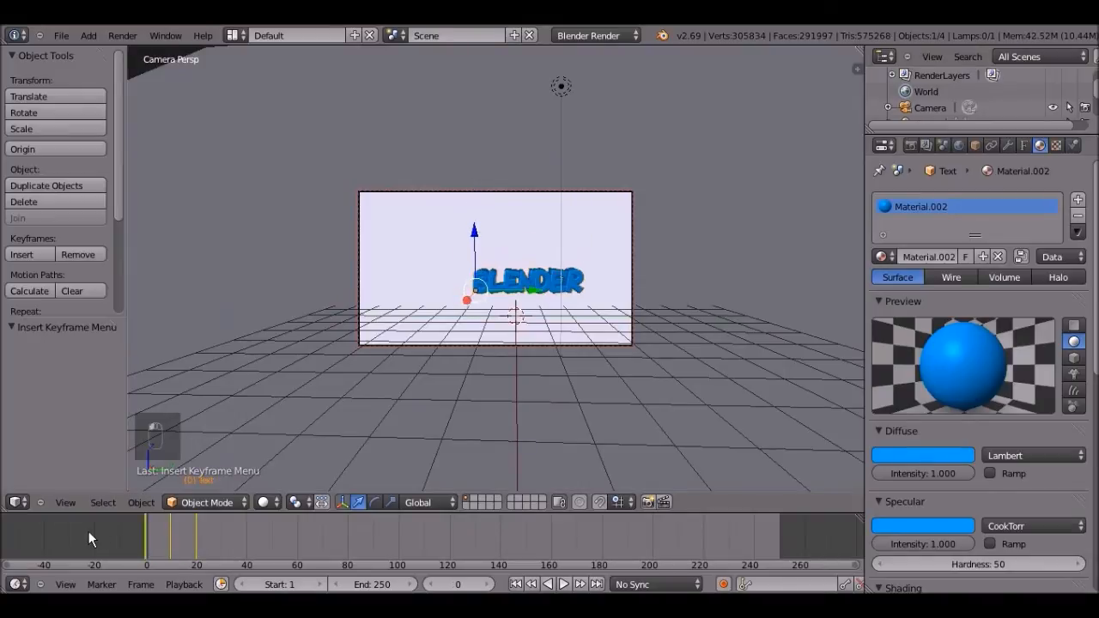
left_click(560, 585)
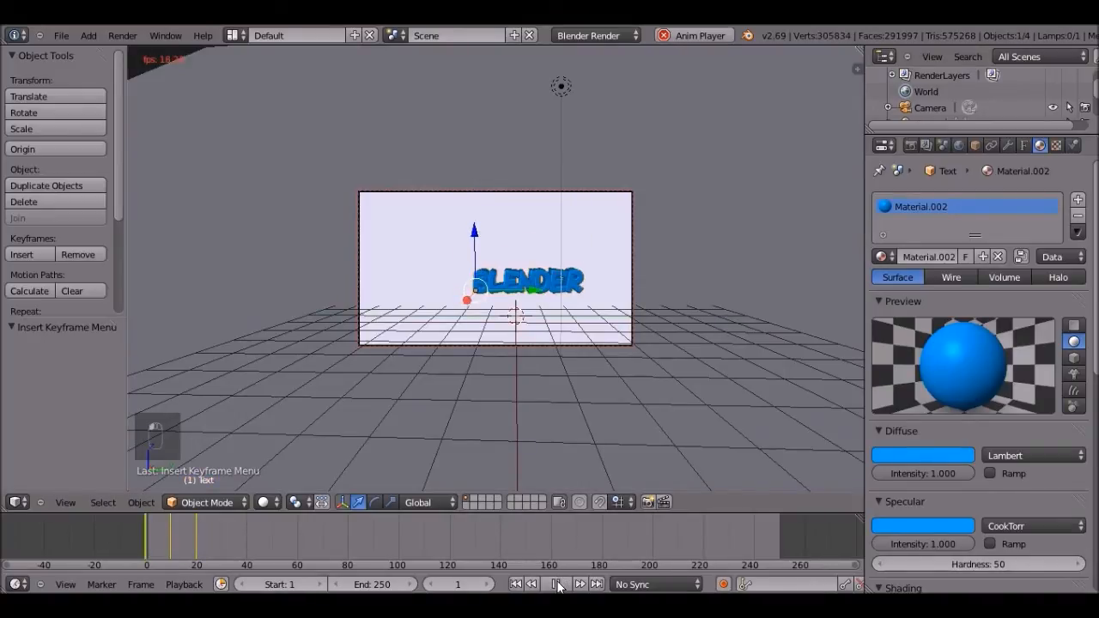
left_click(557, 585)
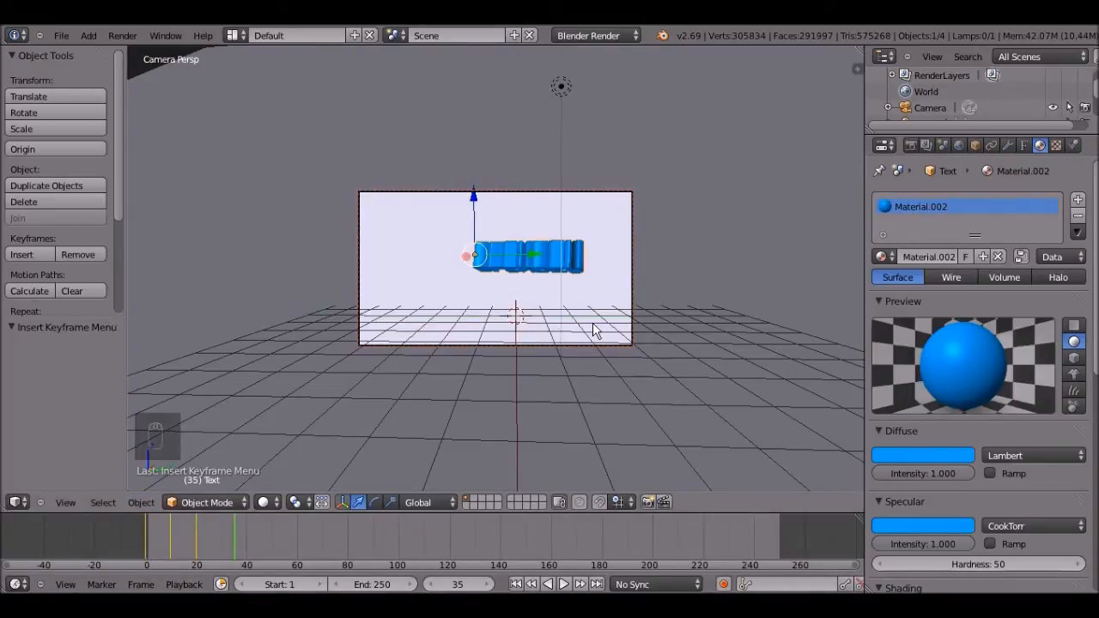
- At frame 25, rotate the text 90° around the global Y axis and insert a LocRotScale keyframe
key("KP_0")
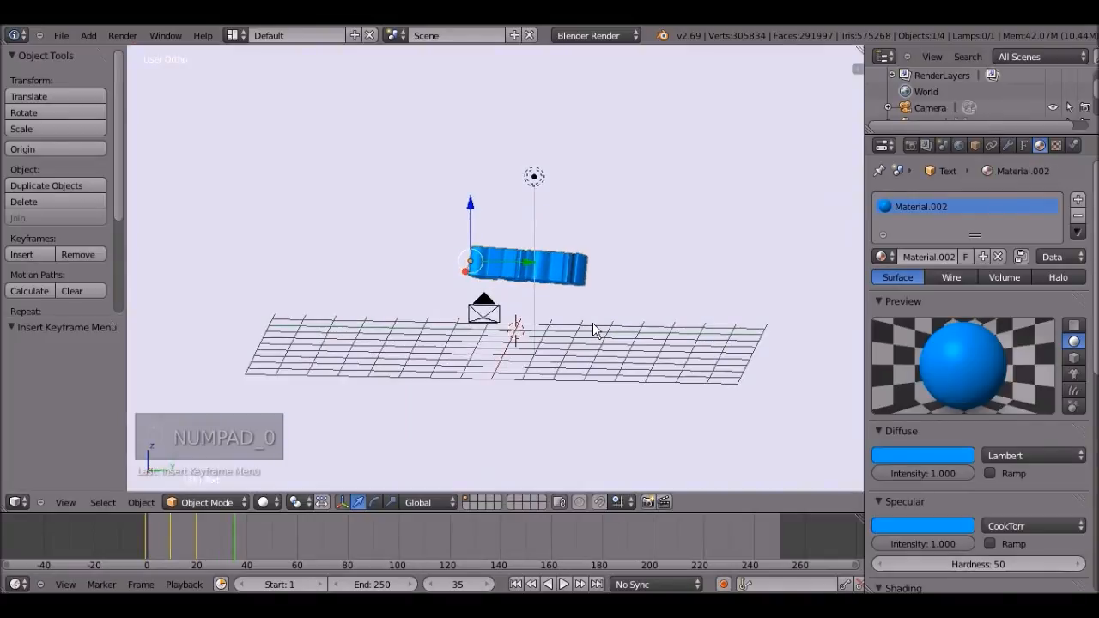
middle_click_drag(576, 329, 414, 316)
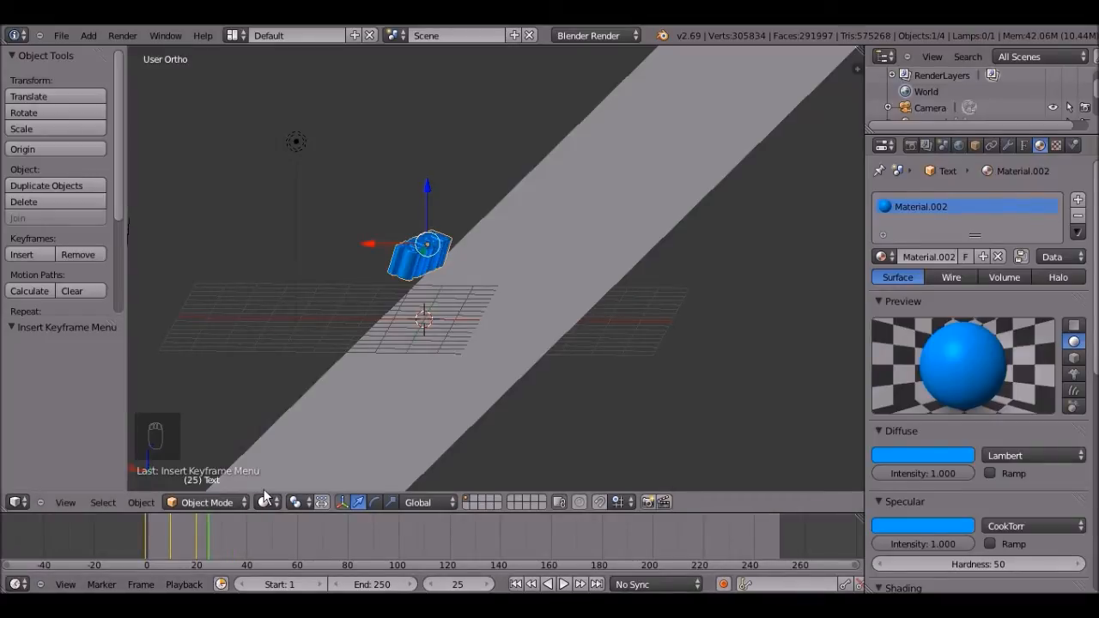
key("r")
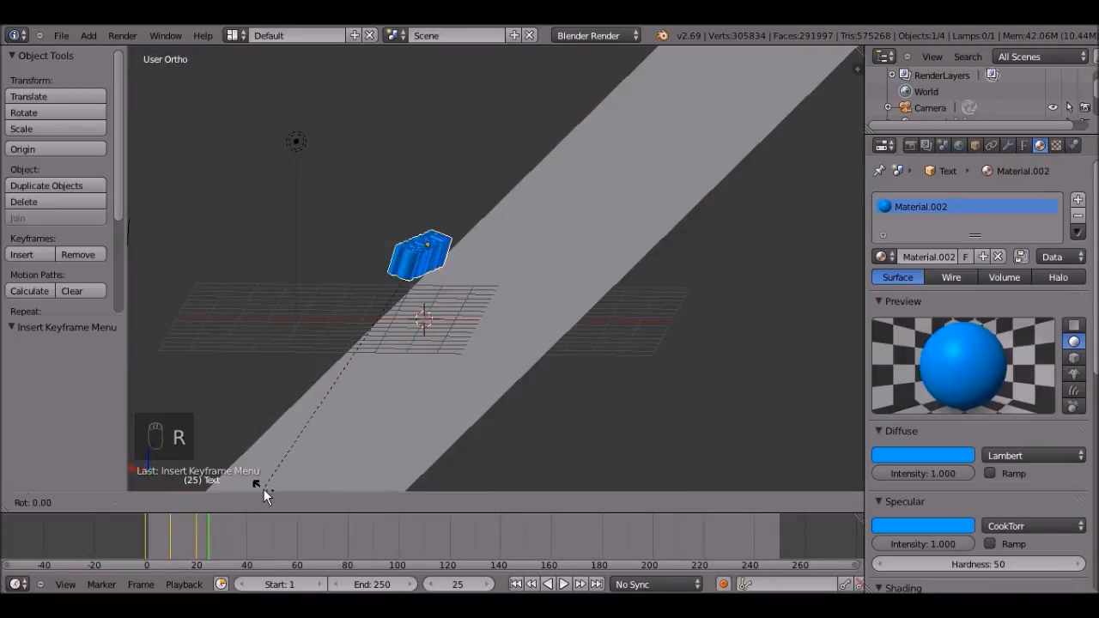
type("y")
type("9")
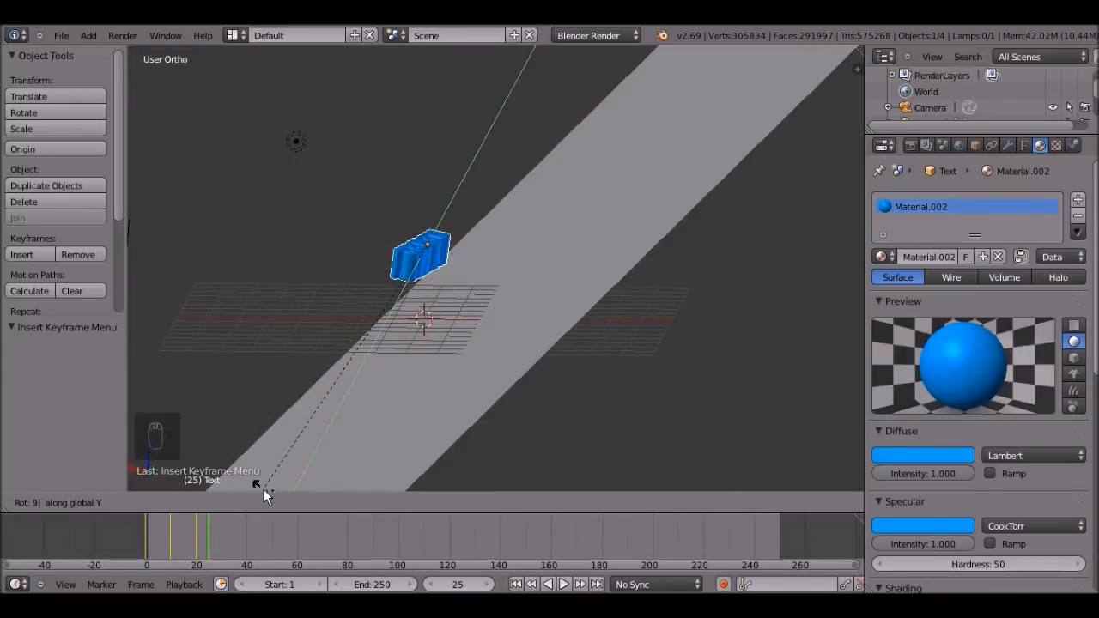
type("0")
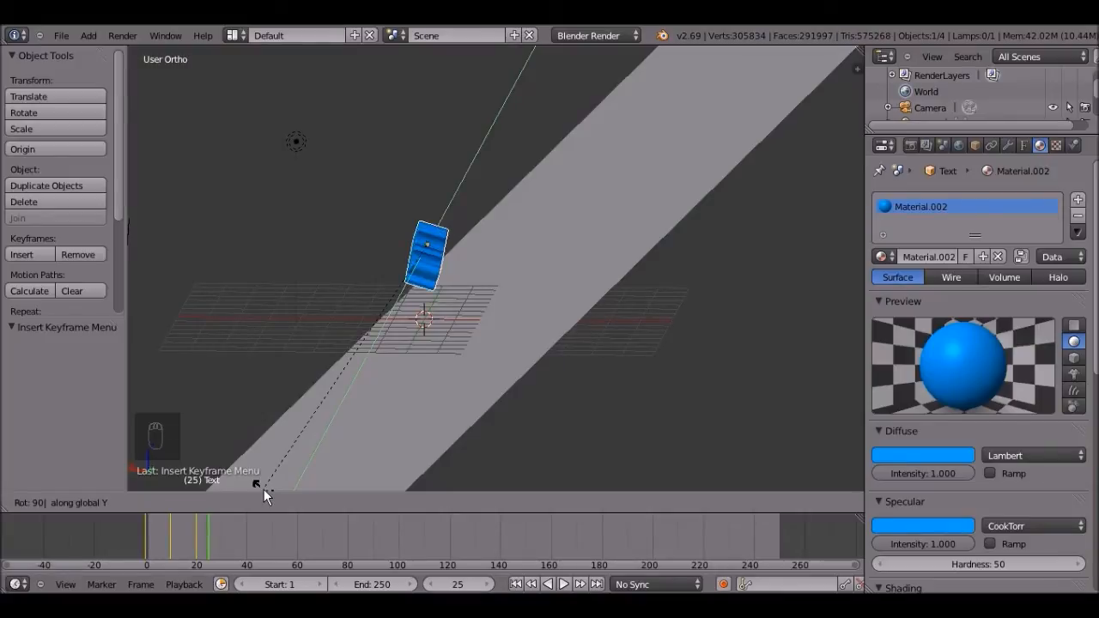
key("Return")
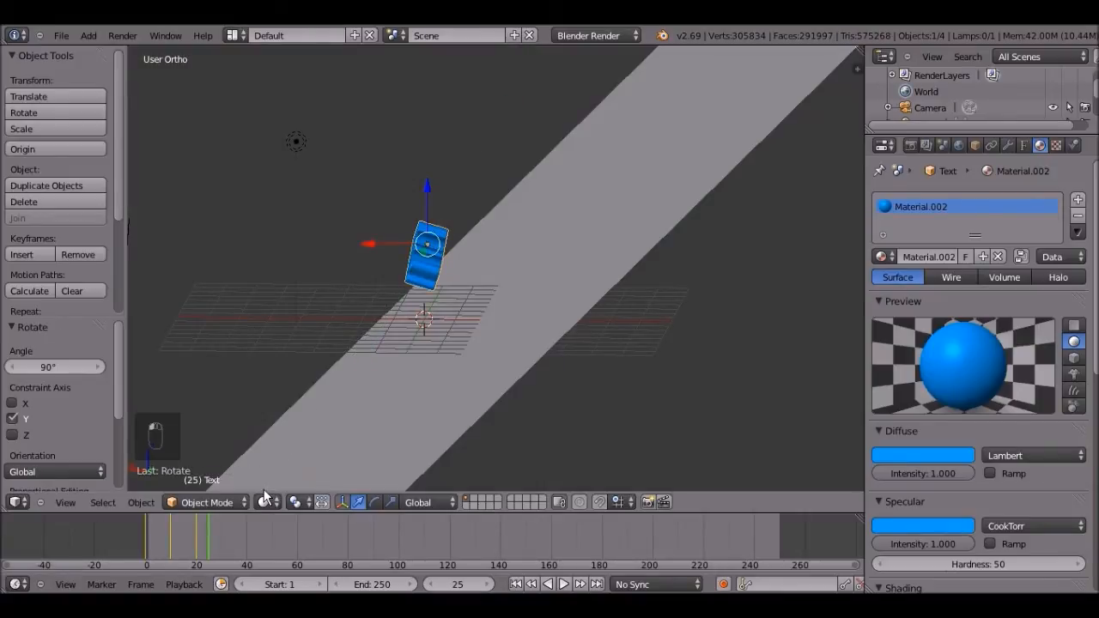
key("i")
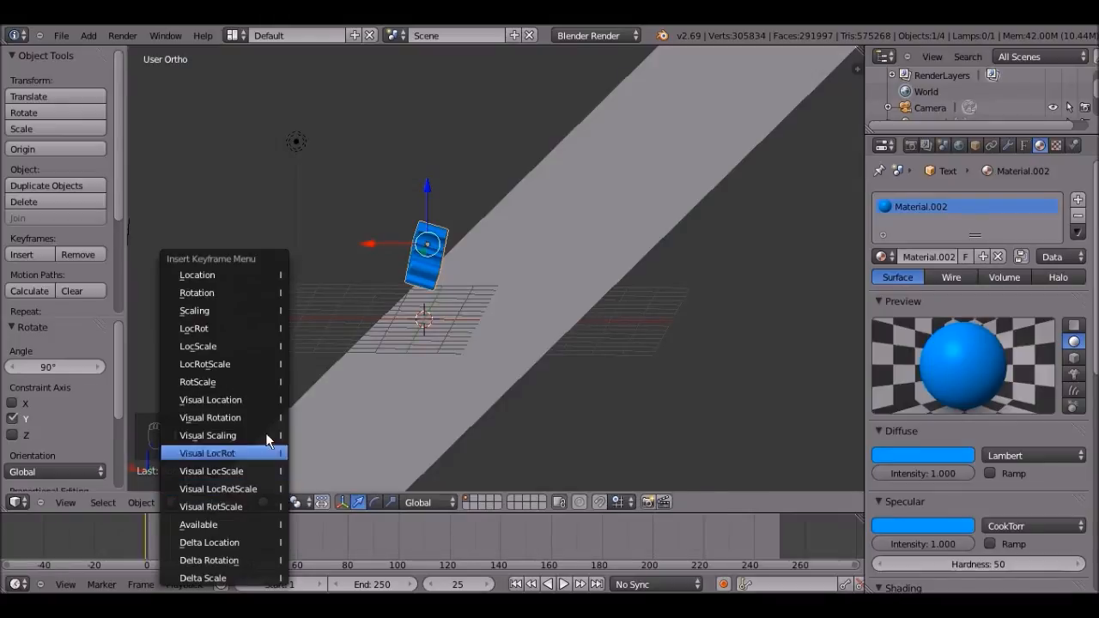
left_click(211, 364)
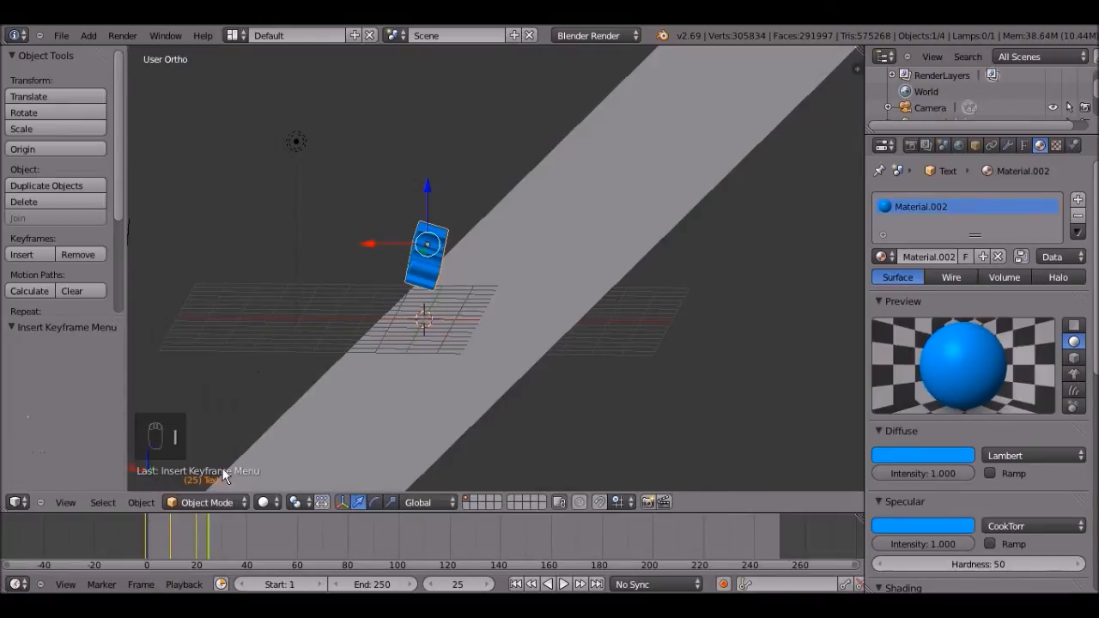
- Go to frame 30 and rotate the text another 90° around the global Y axis
left_click(219, 526)
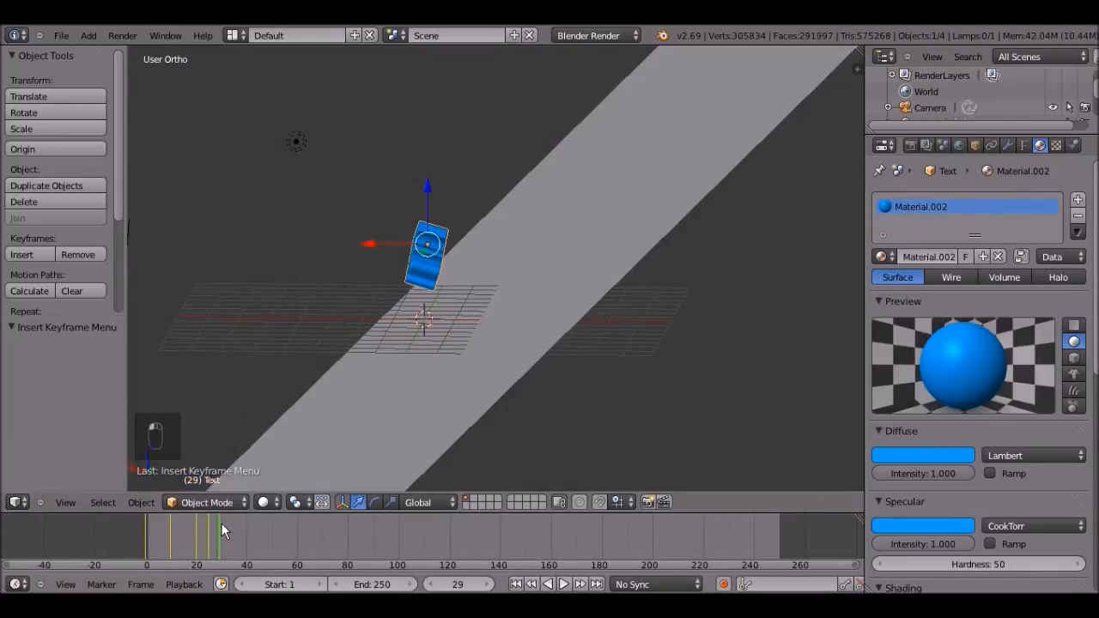
left_click(221, 523)
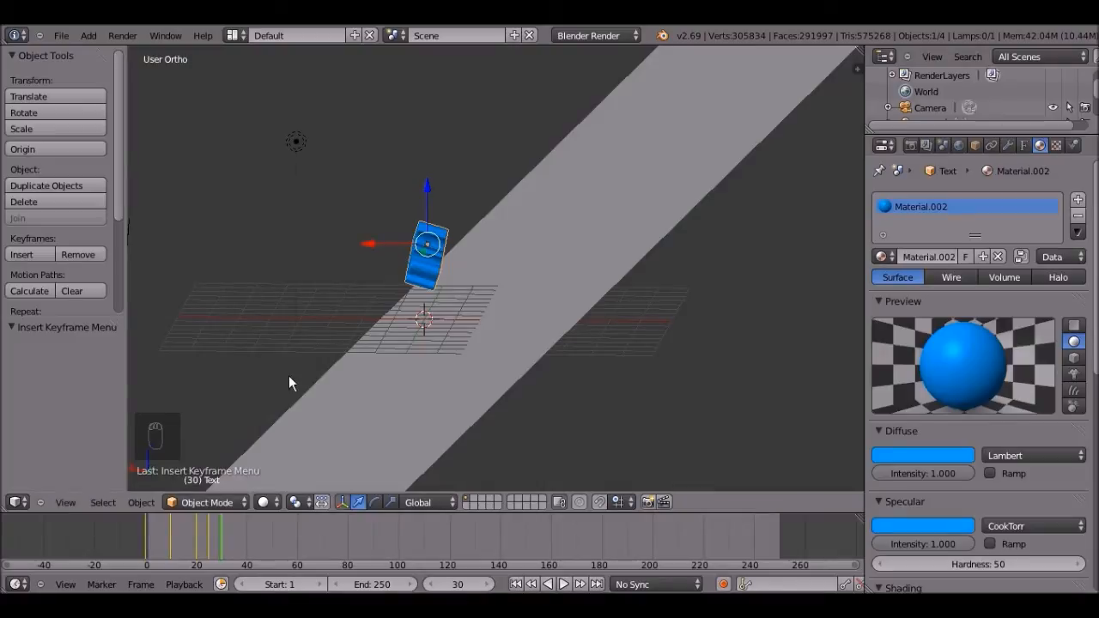
key("r")
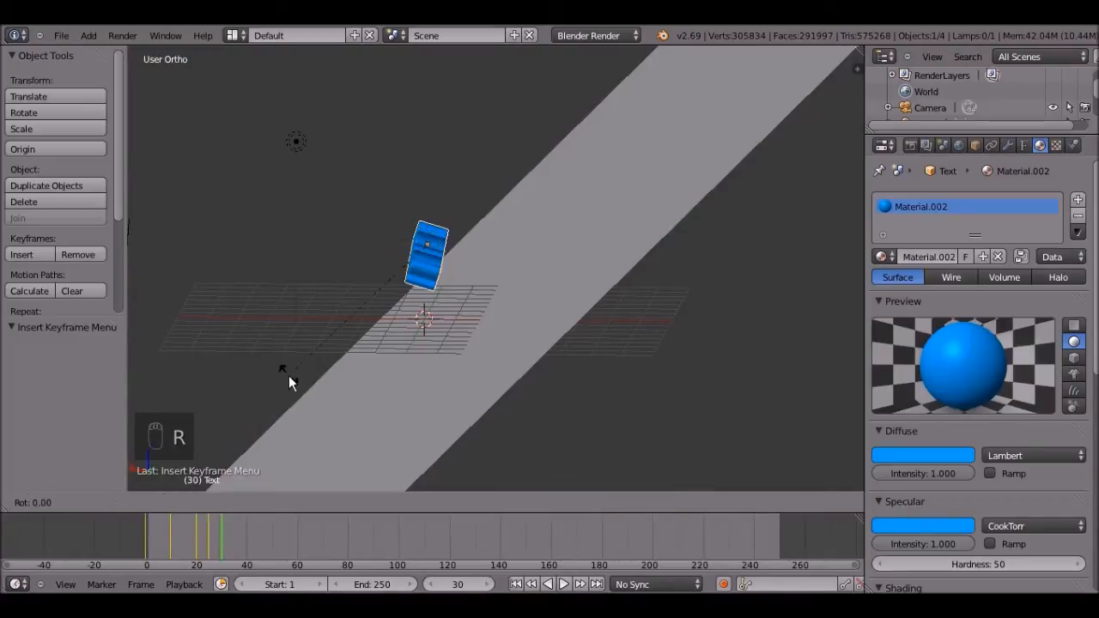
key("y")
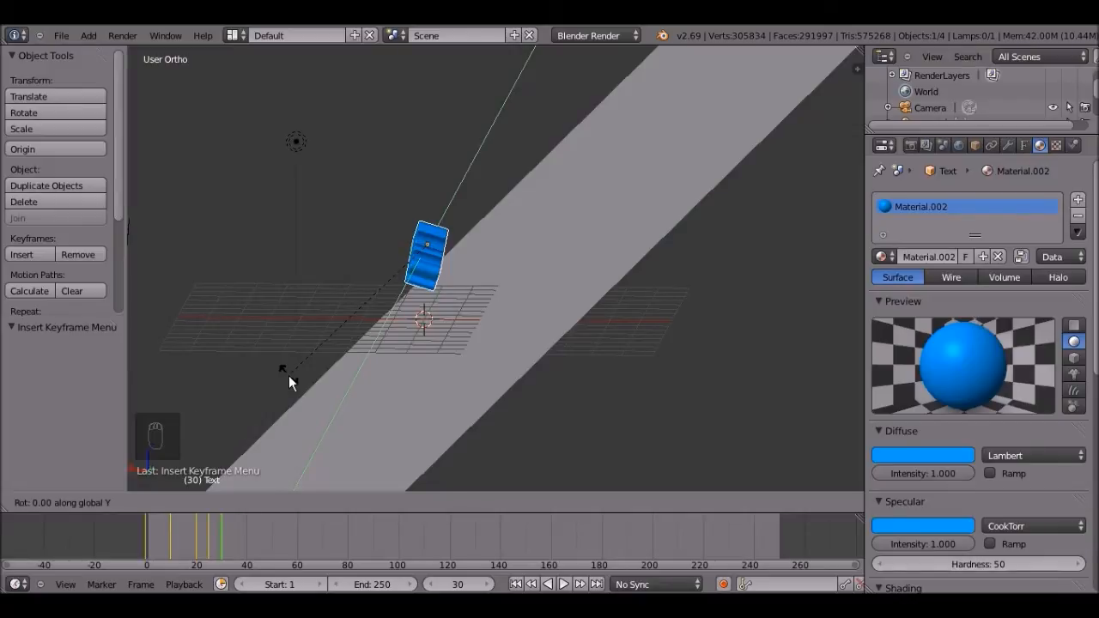
type("90")
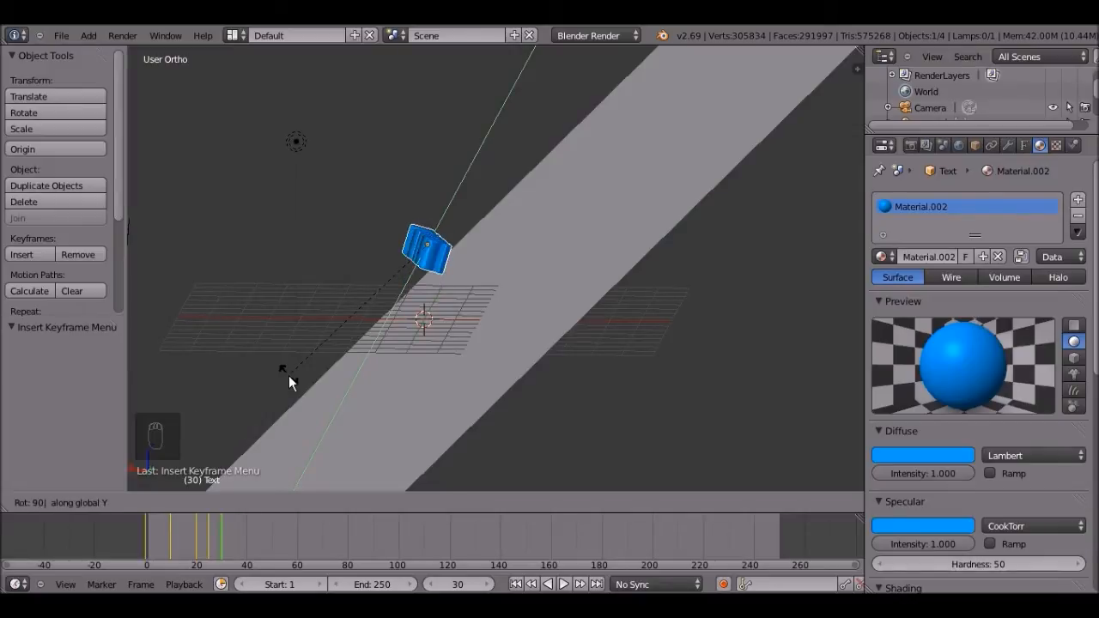
key("Return")
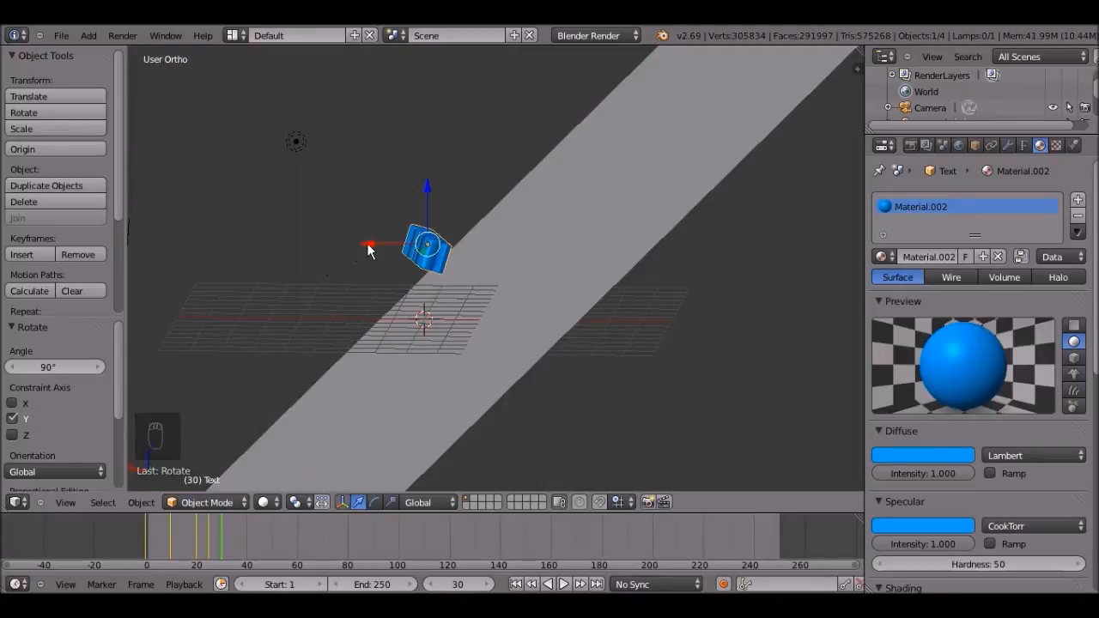
- Move the text about 0.53 along X and 0.37 up along Z, and insert a LocRotScale keyframe at frame 30
left_click_drag(367, 243, 348, 243)
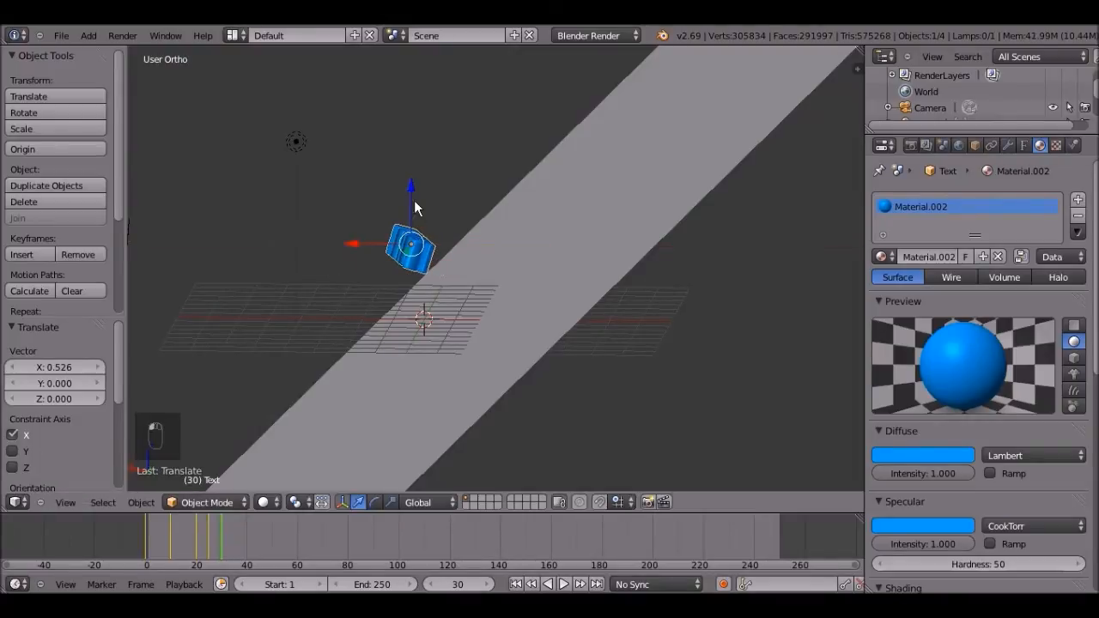
left_click_drag(410, 196, 406, 183)
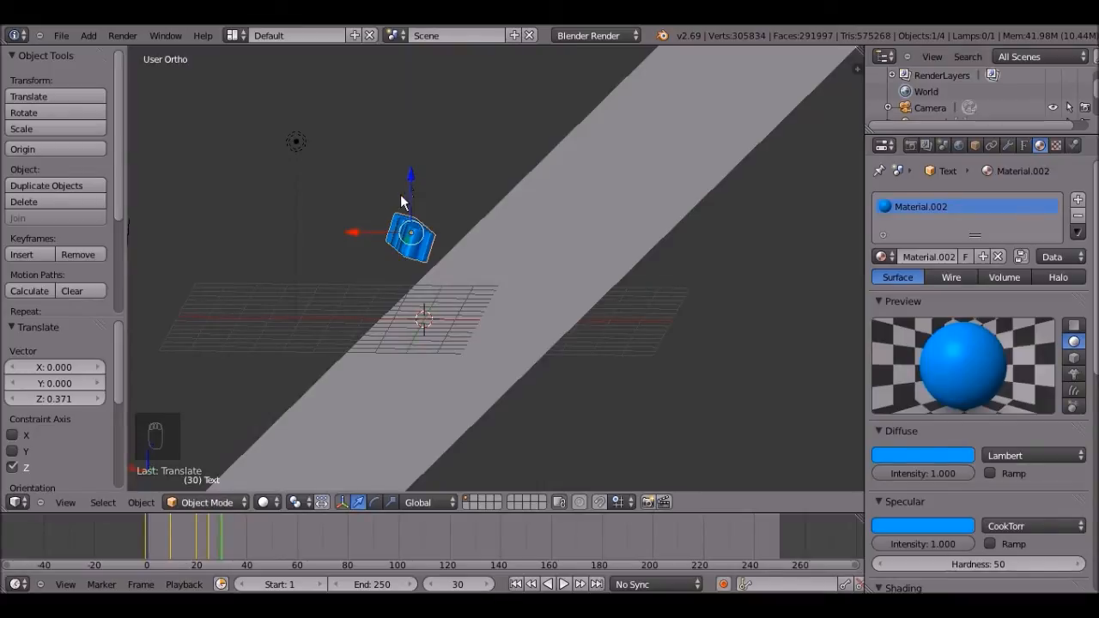
key("i")
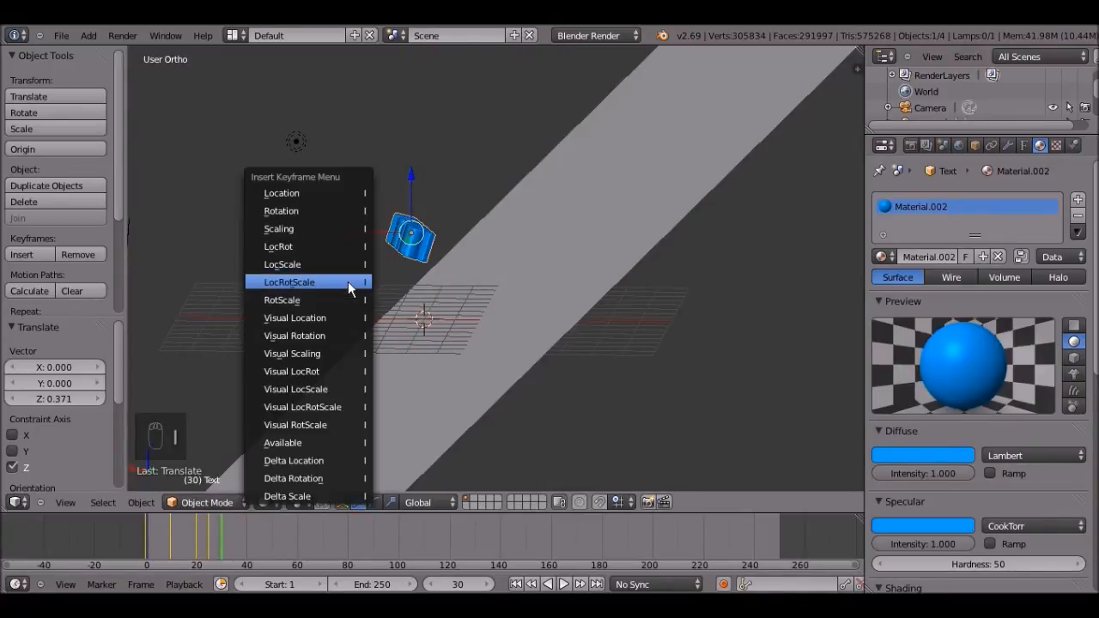
left_click(348, 282)
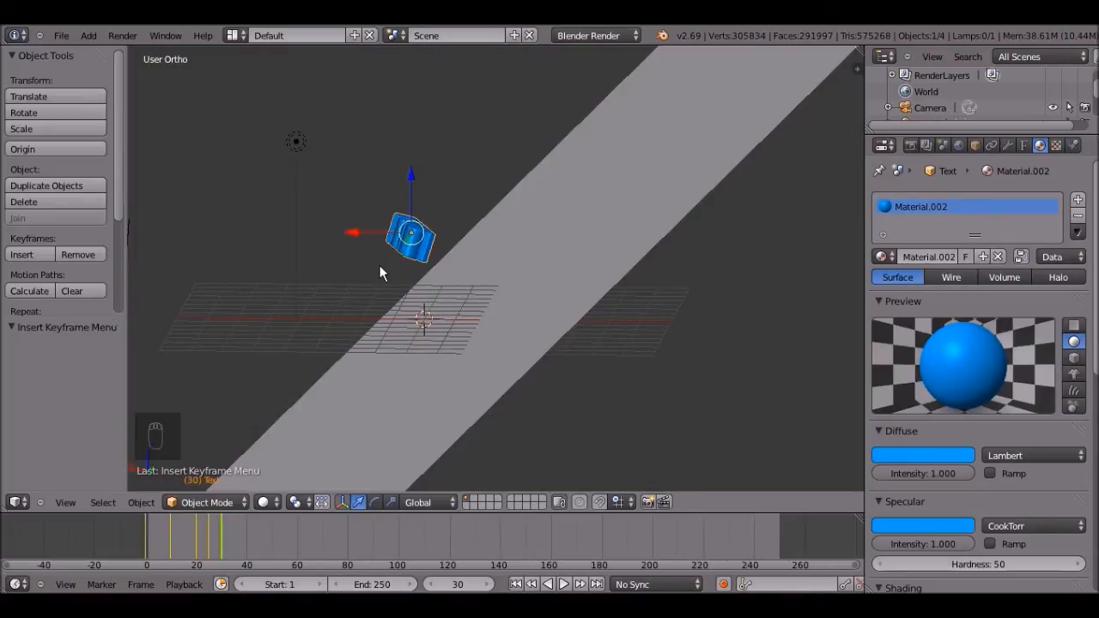
- From the camera view, play the animation from frame 0 to preview the text's motion through the frame 30 keyframe
key("KP_0")
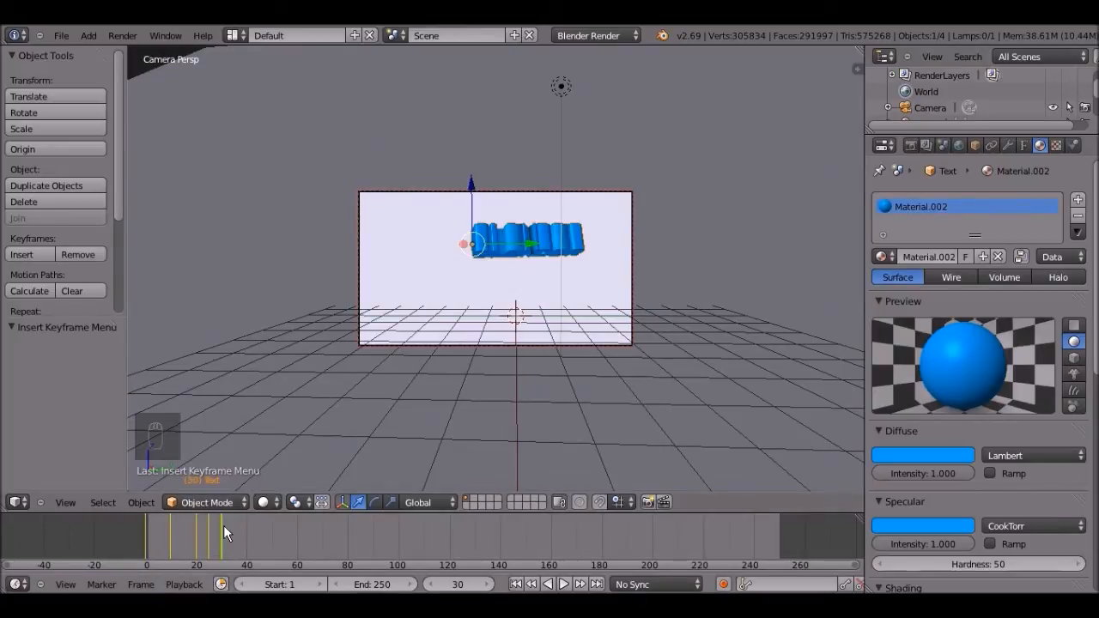
left_click_drag(223, 526, 119, 525)
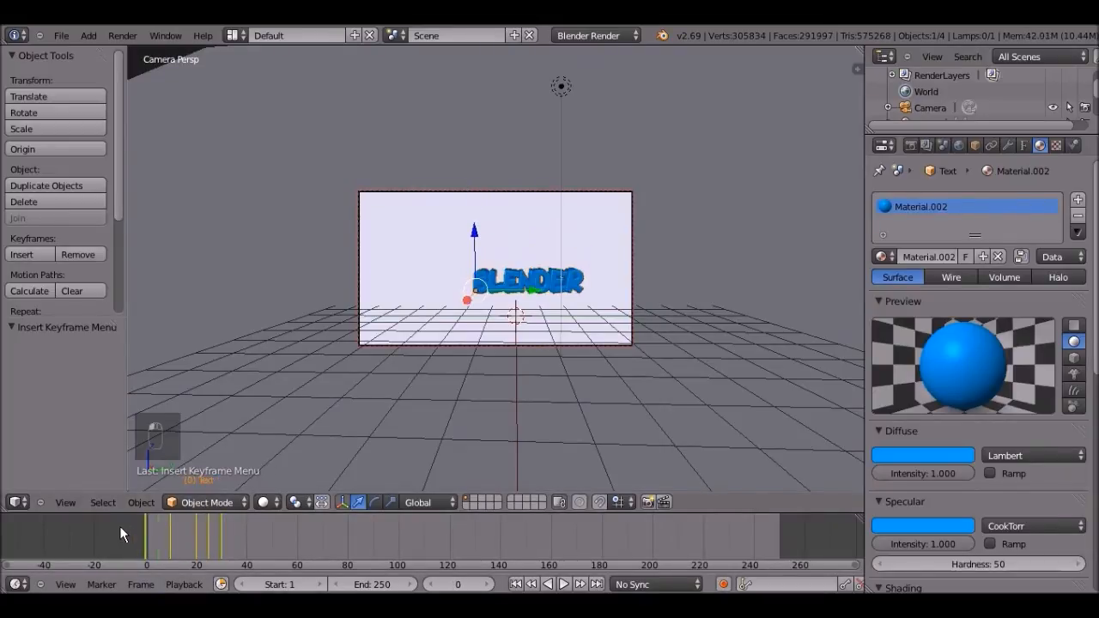
left_click(562, 585)
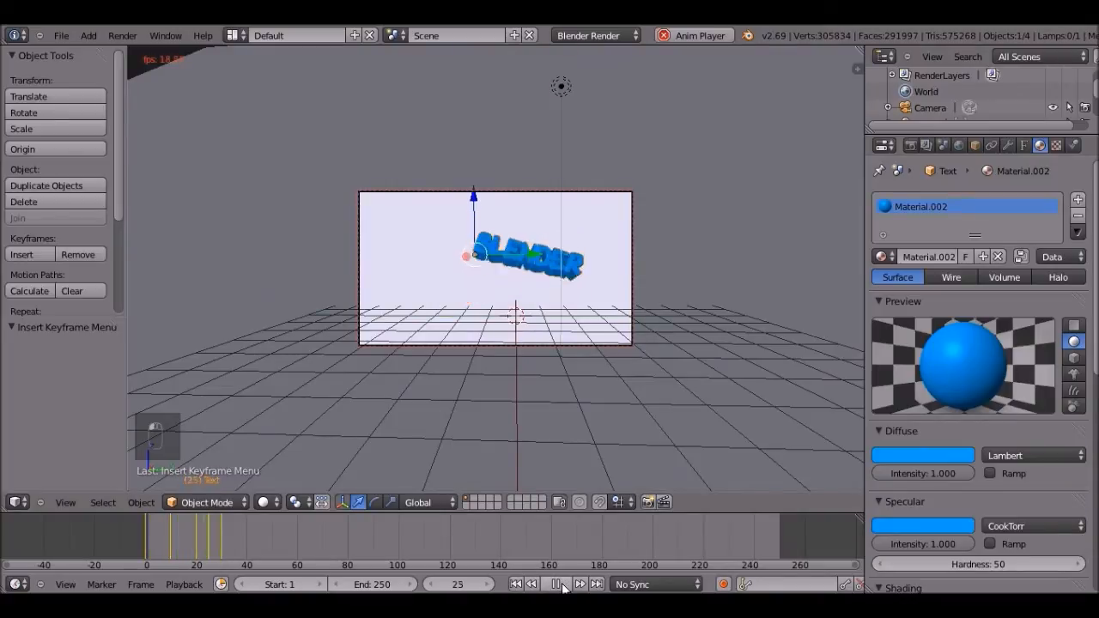
- Stop the playback, go to frame 35 and rotate the text 90° around the global Y axis
left_click(556, 585)
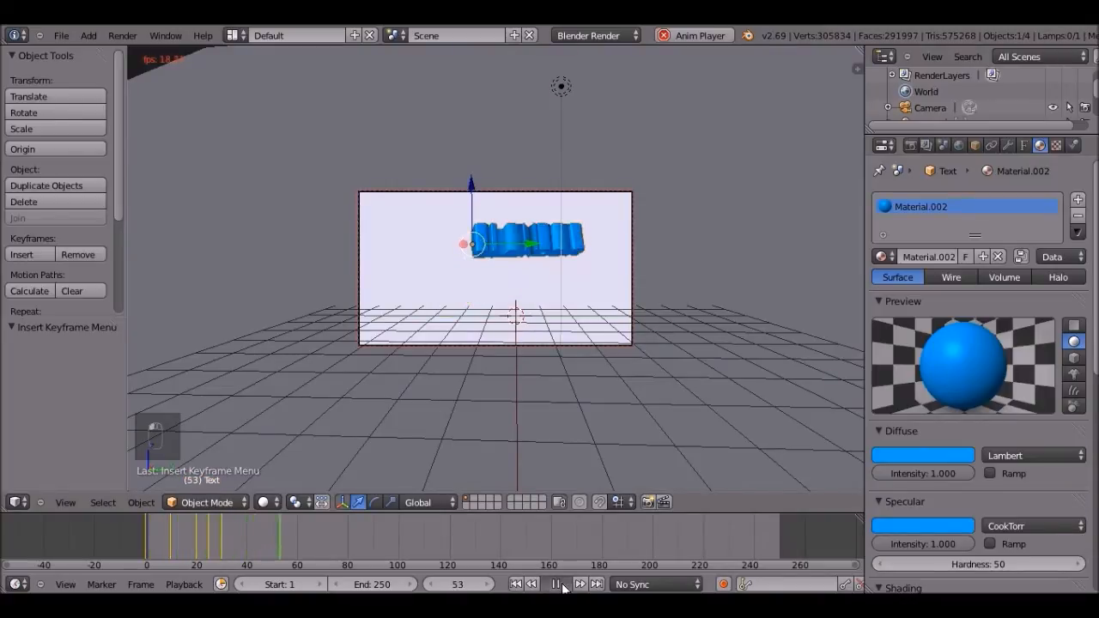
left_click(234, 526)
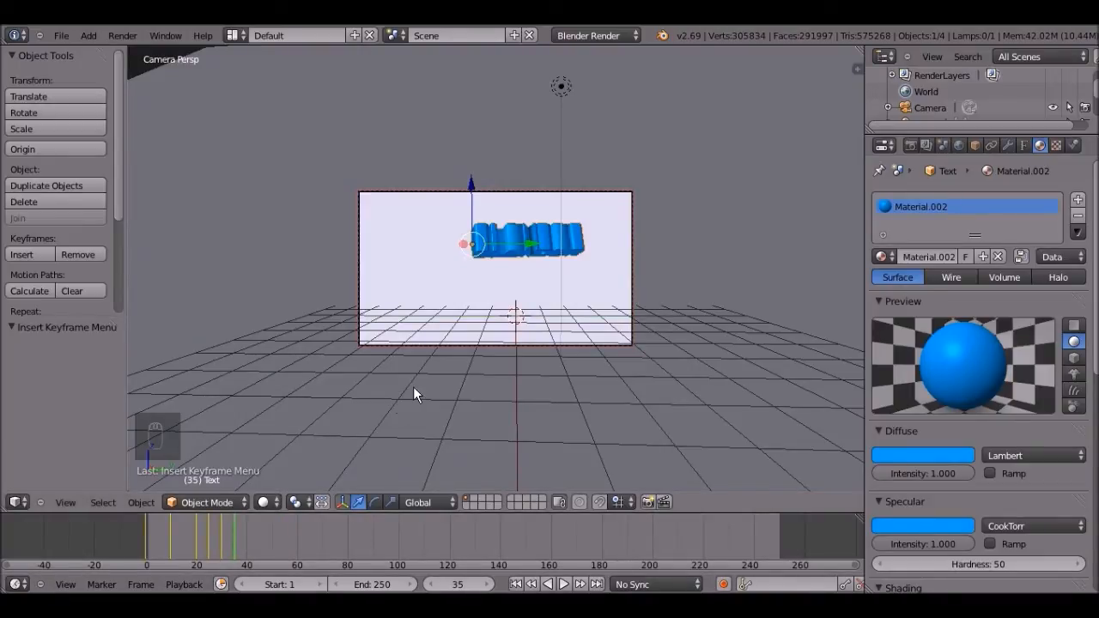
type("ry")
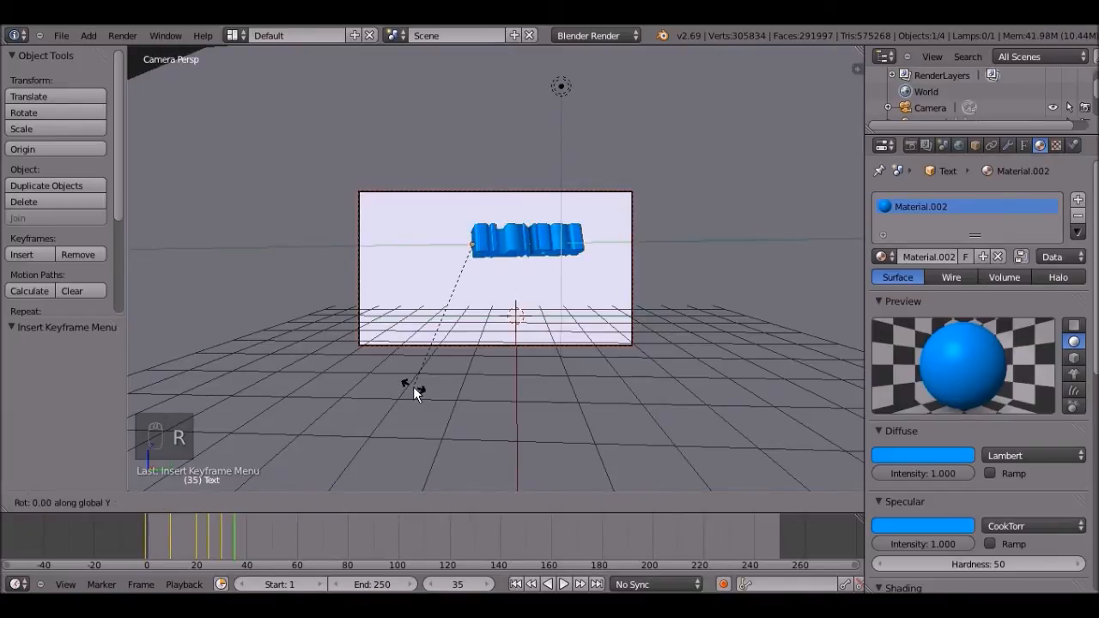
type("90")
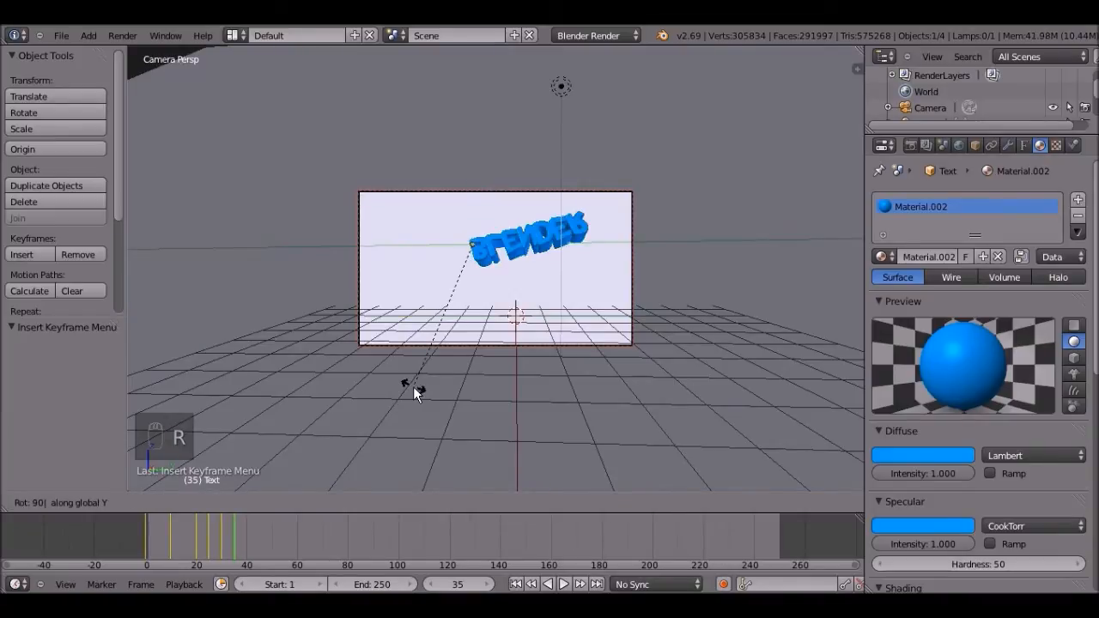
key("Return")
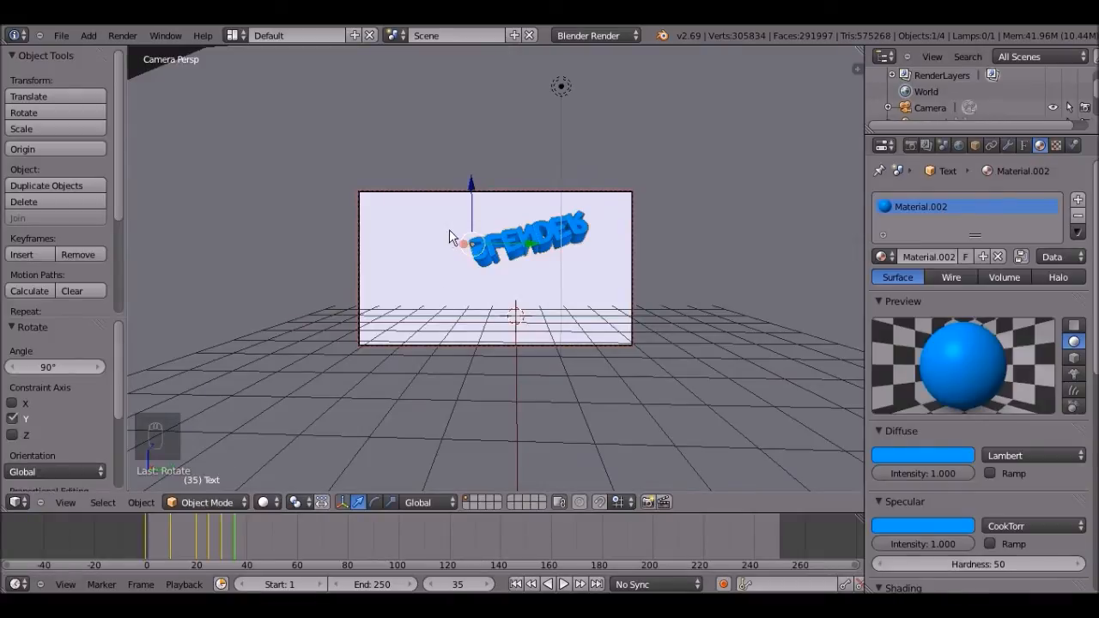
- Outside the camera view, move the text slightly toward the camera along X and about 0.03 up along Z
key("g")
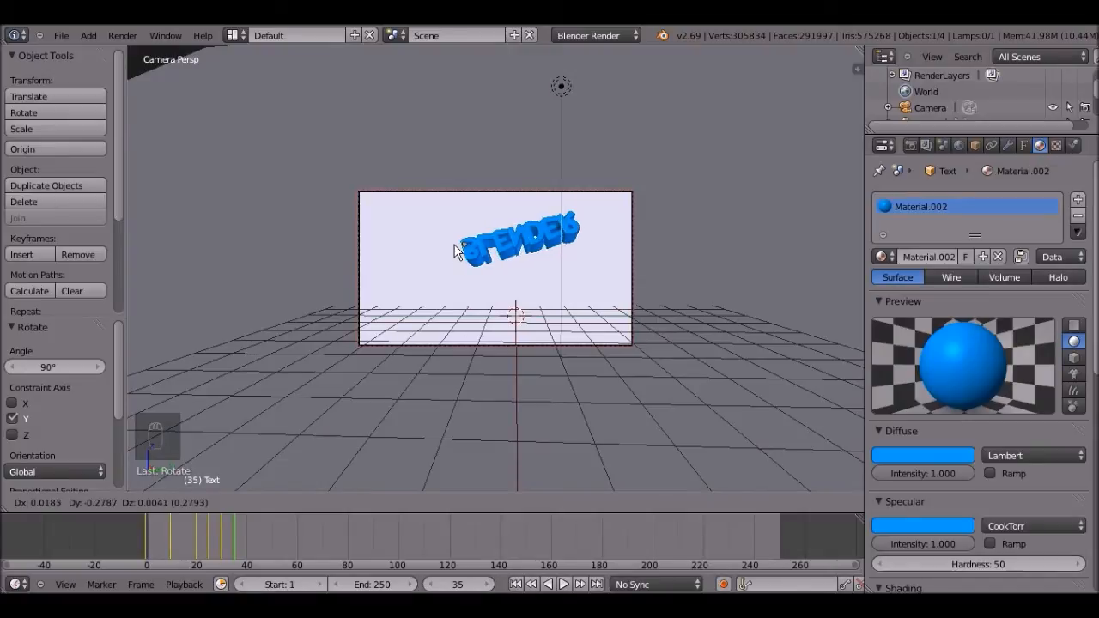
left_click(464, 249)
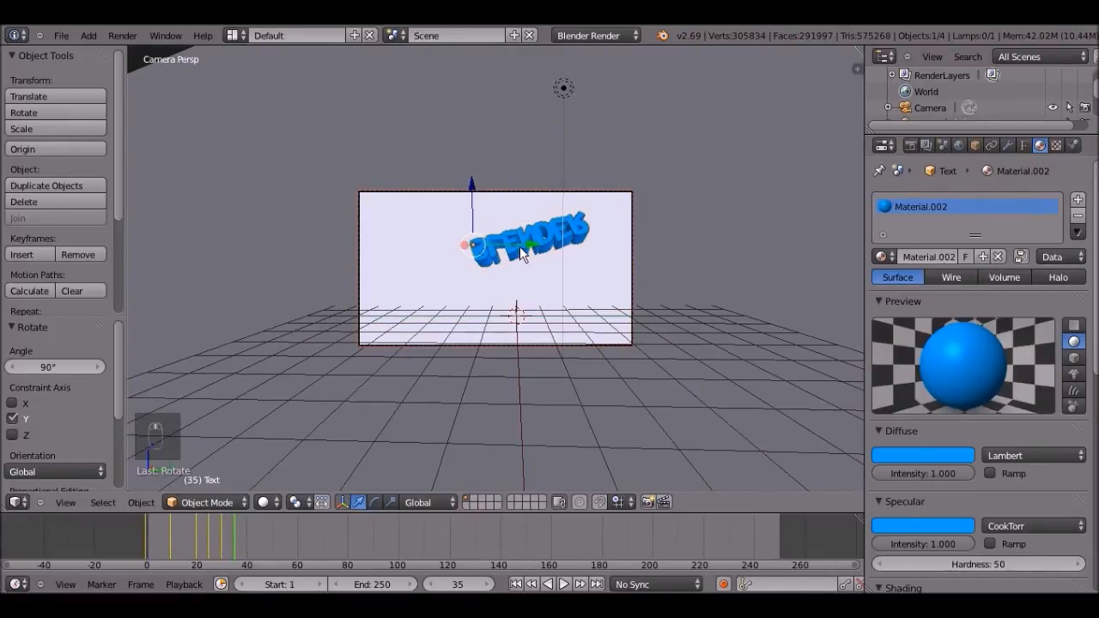
middle_click_drag(520, 247, 519, 257)
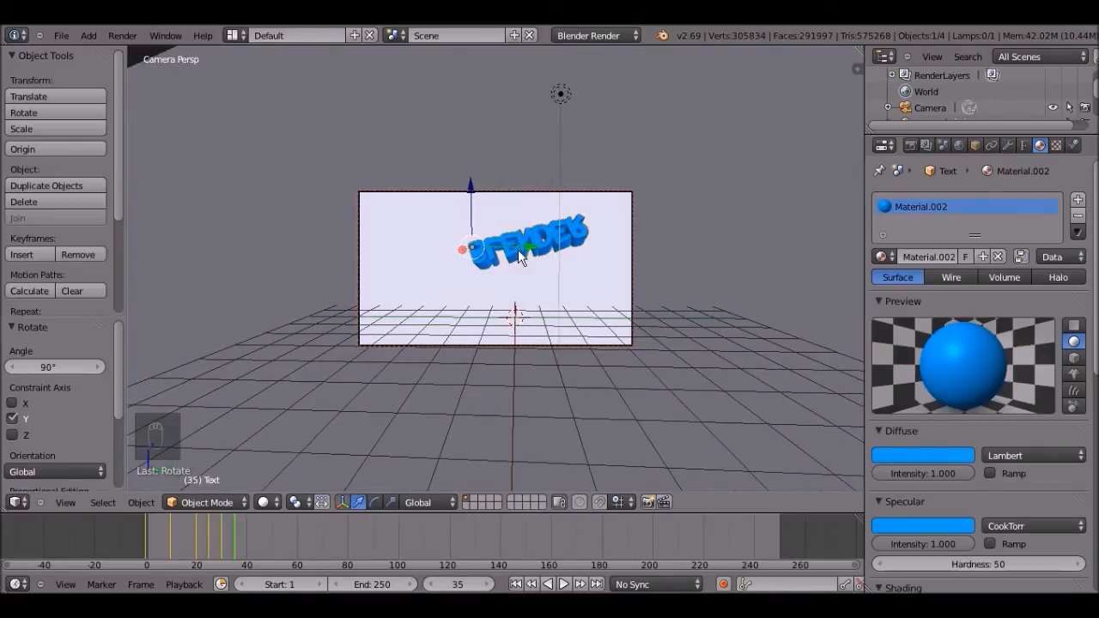
key("KP_0")
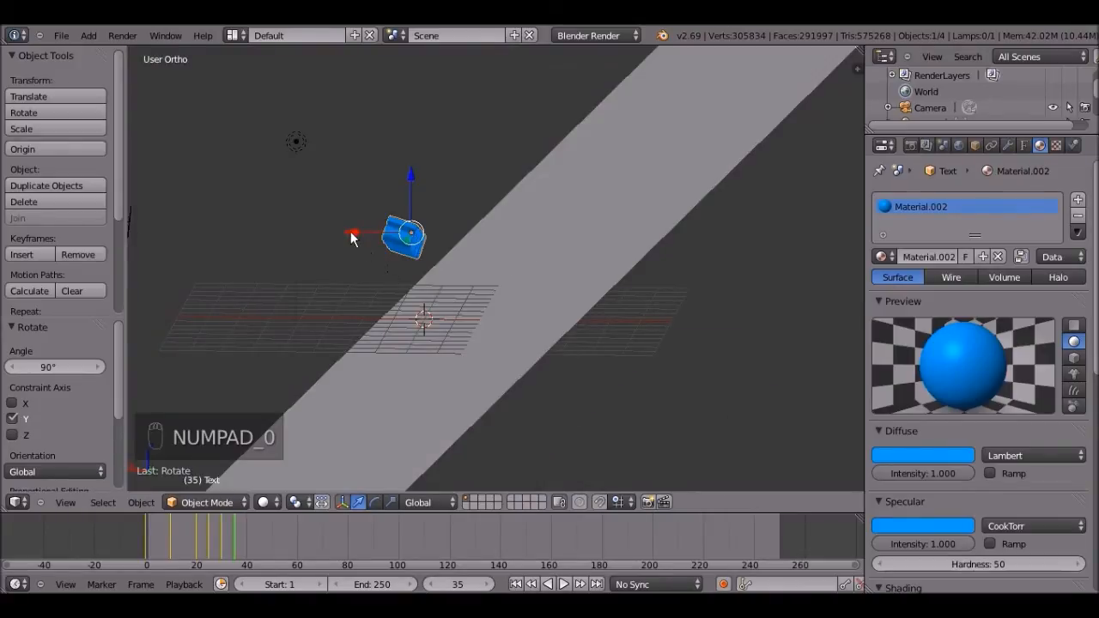
left_click_drag(351, 231, 335, 228)
left_click_drag(396, 172, 378, 188)
- Rotate the text around global Z by about 7° and by about -22°, and insert a LocRotScale keyframe at frame 35
key("r")
key("z")
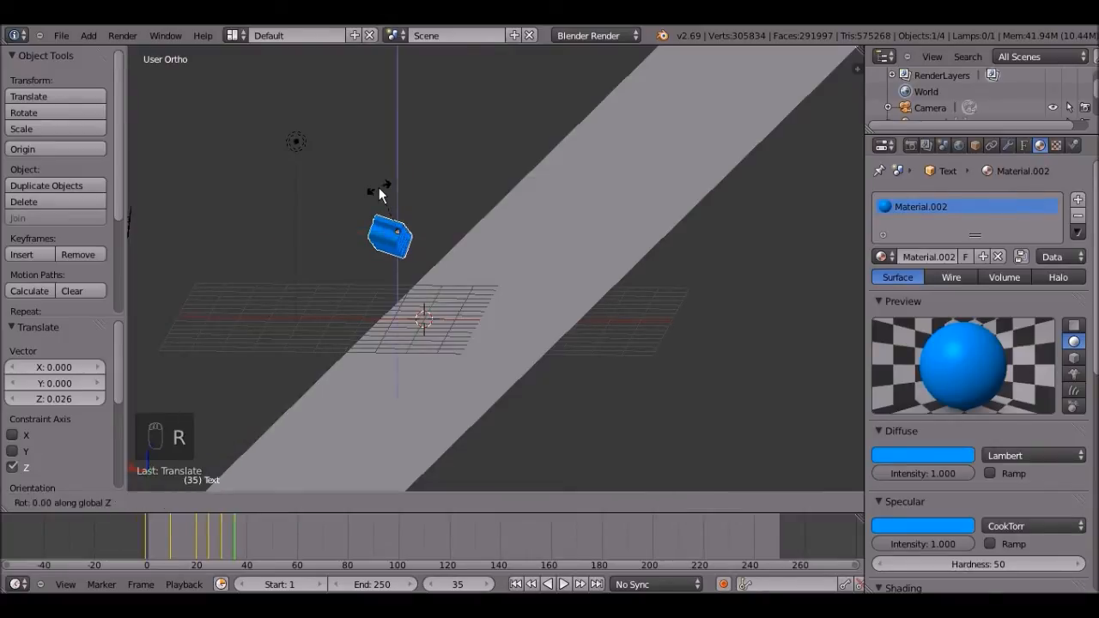
left_click(373, 189)
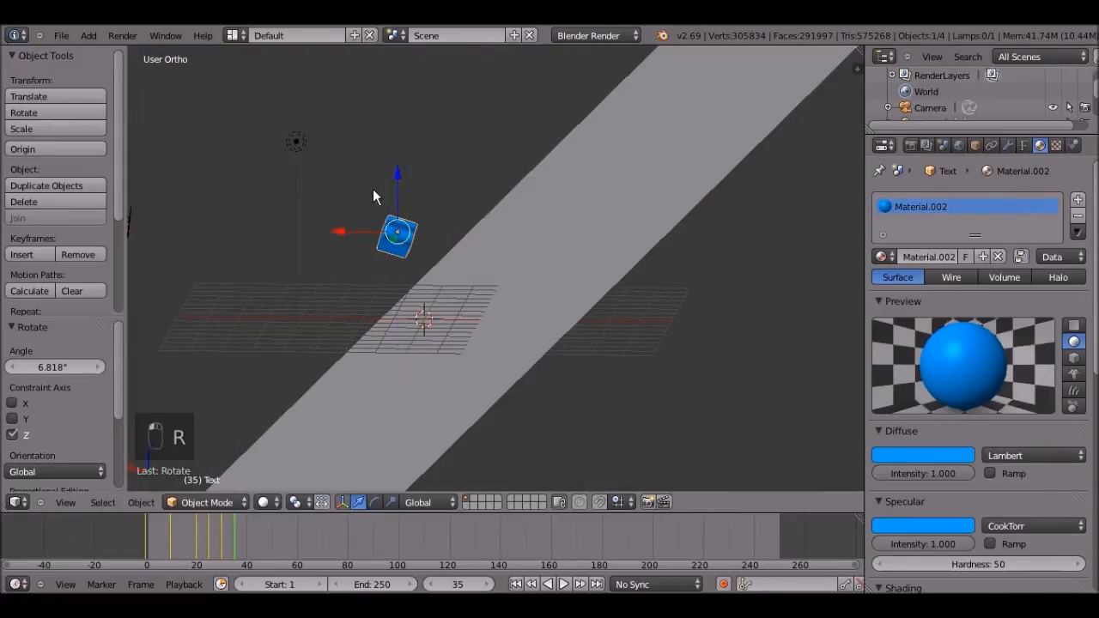
key("r")
key("z")
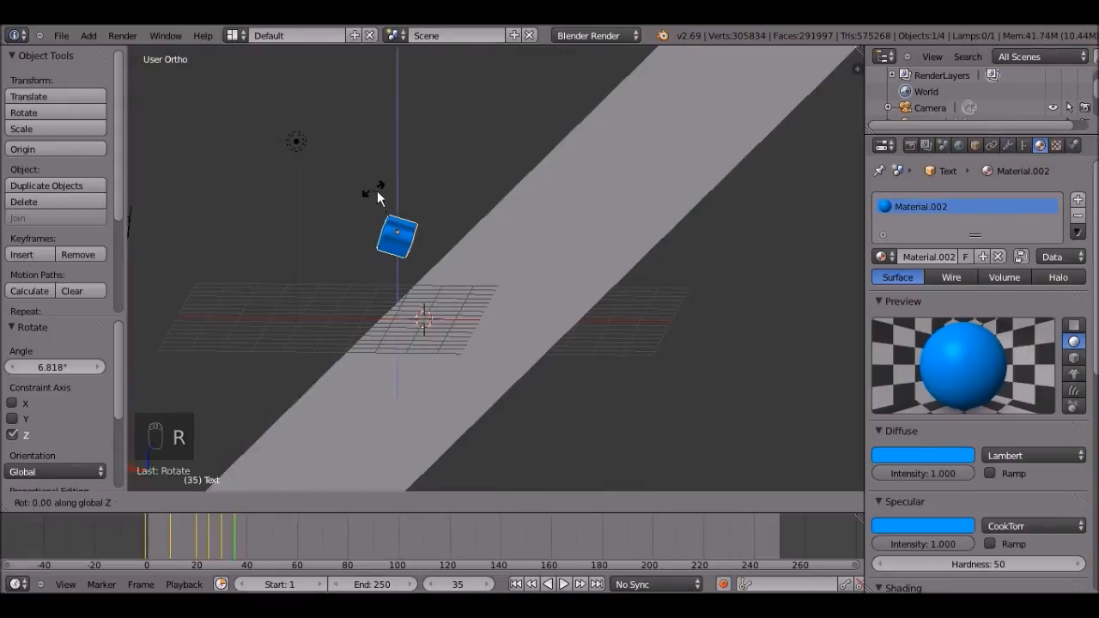
left_click(392, 197)
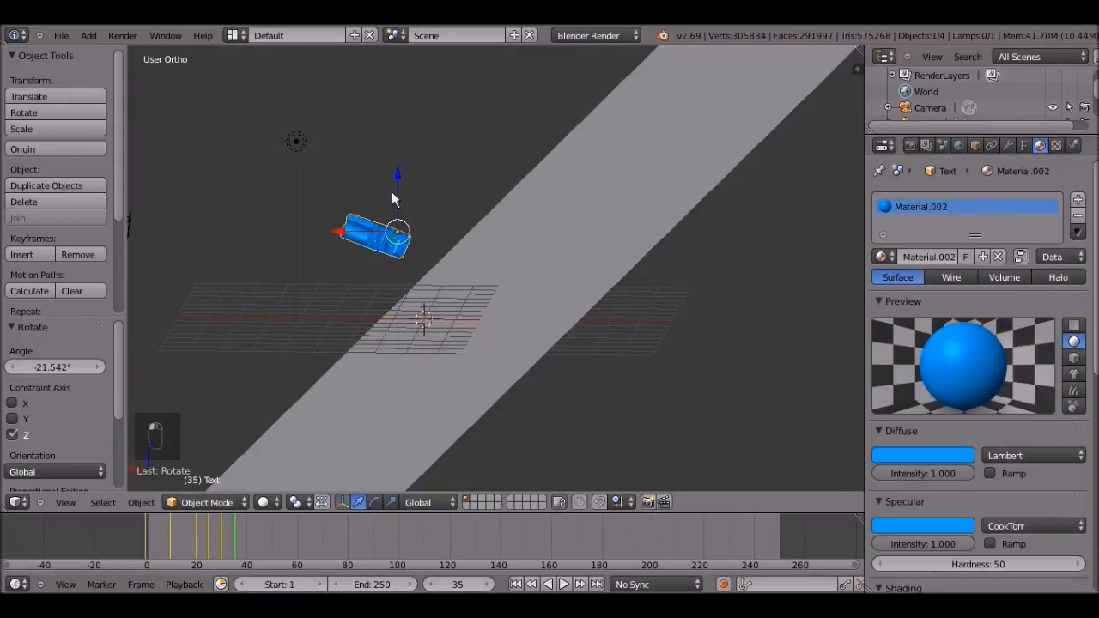
key("KP_0")
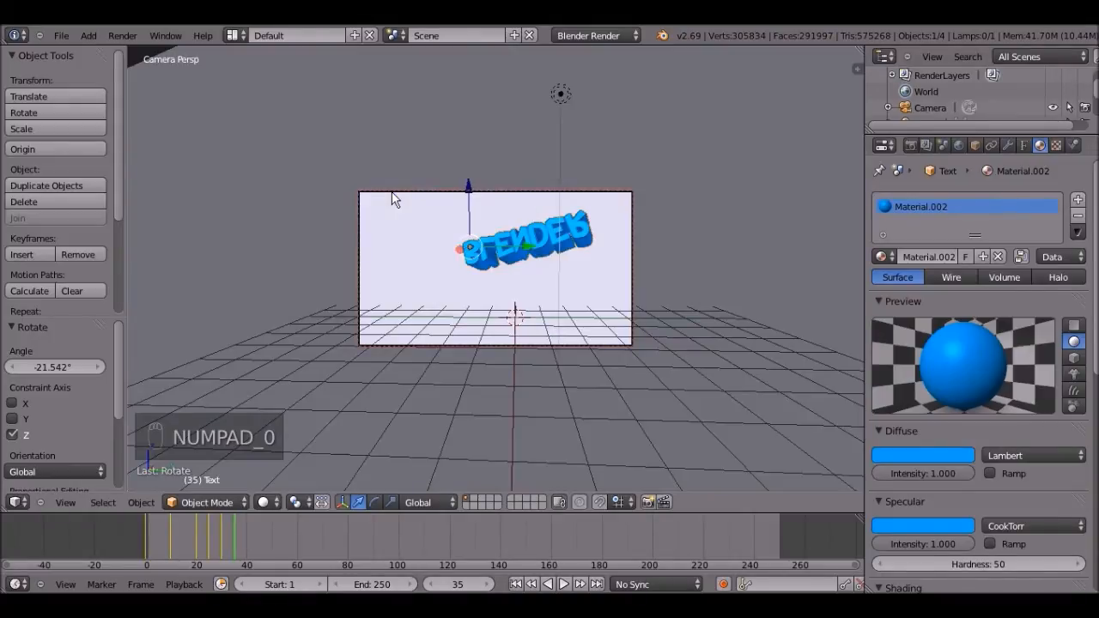
key("i")
left_click(392, 192)
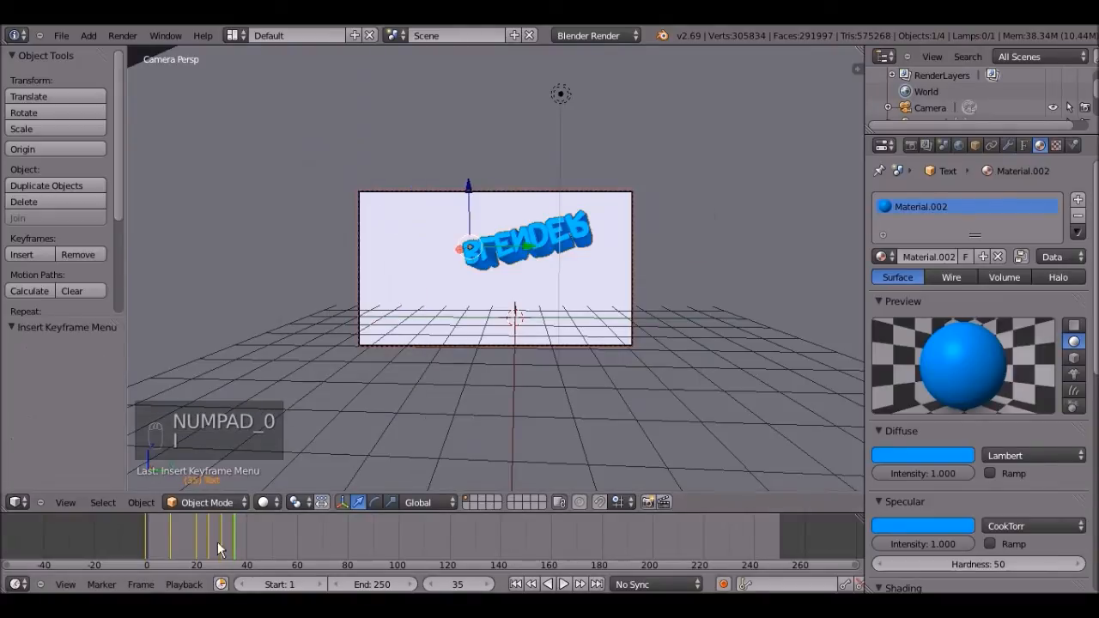
- Play the animation from frame 0 in the camera view to check the text's motion through the frame 35 keyframe
left_click_drag(233, 532, 134, 544)
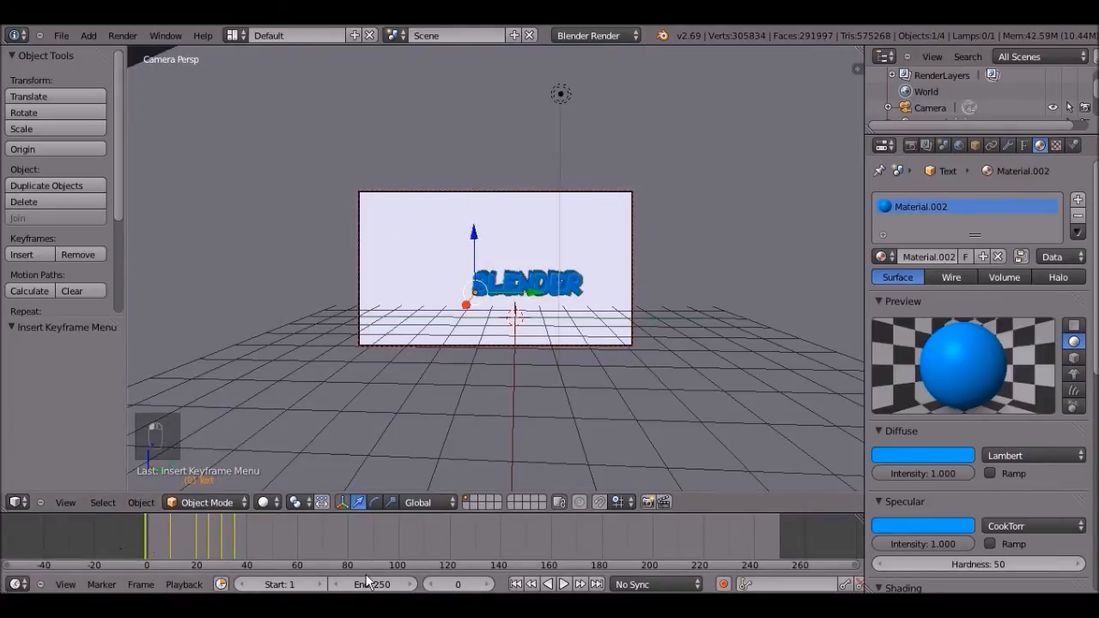
left_click(565, 584)
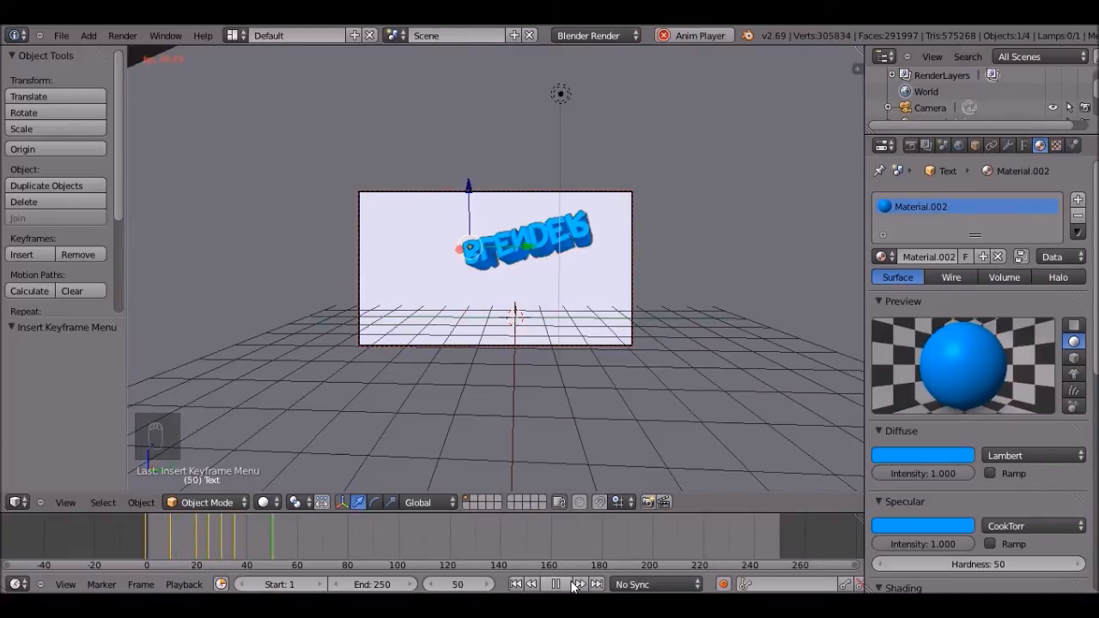
left_click(557, 585)
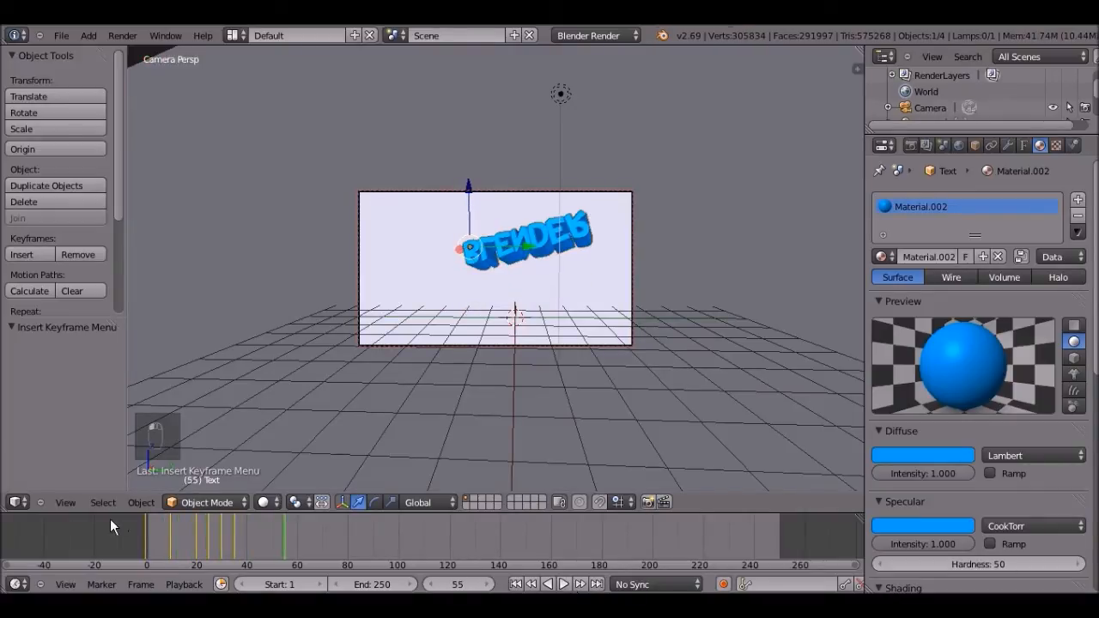
- Go to frame 40 and rotate the text 90° around the global Y axis
left_click(245, 536)
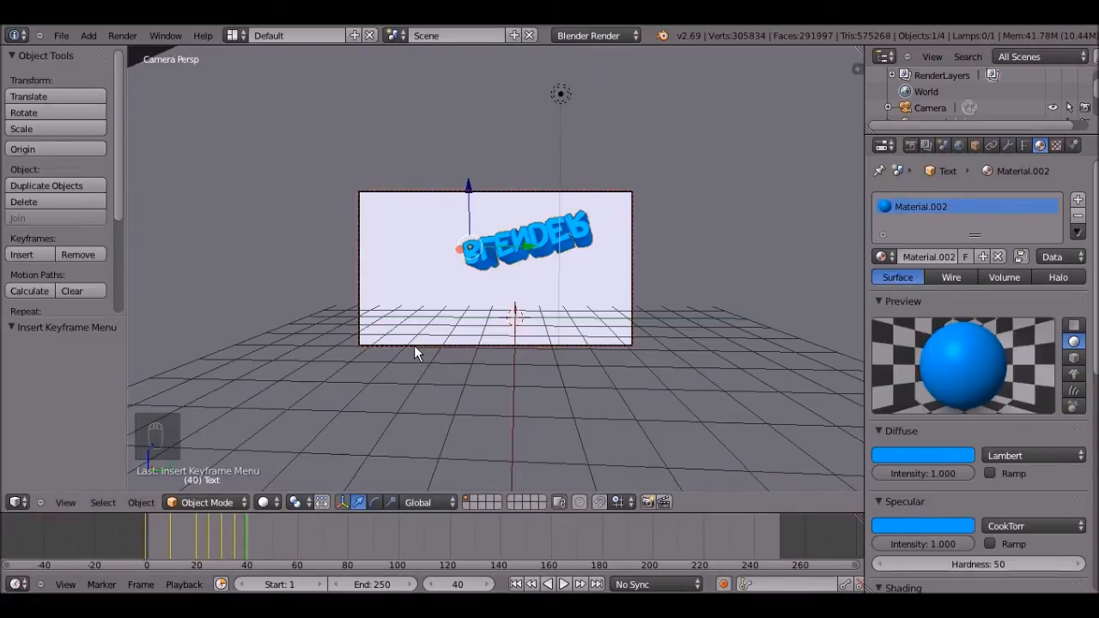
type("ry")
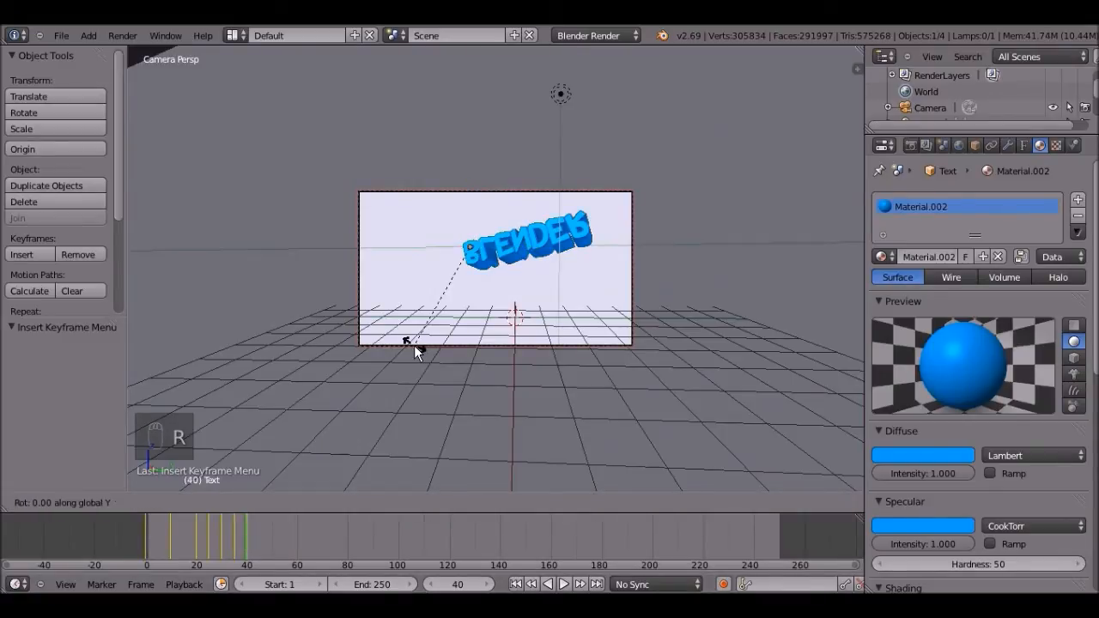
type("90")
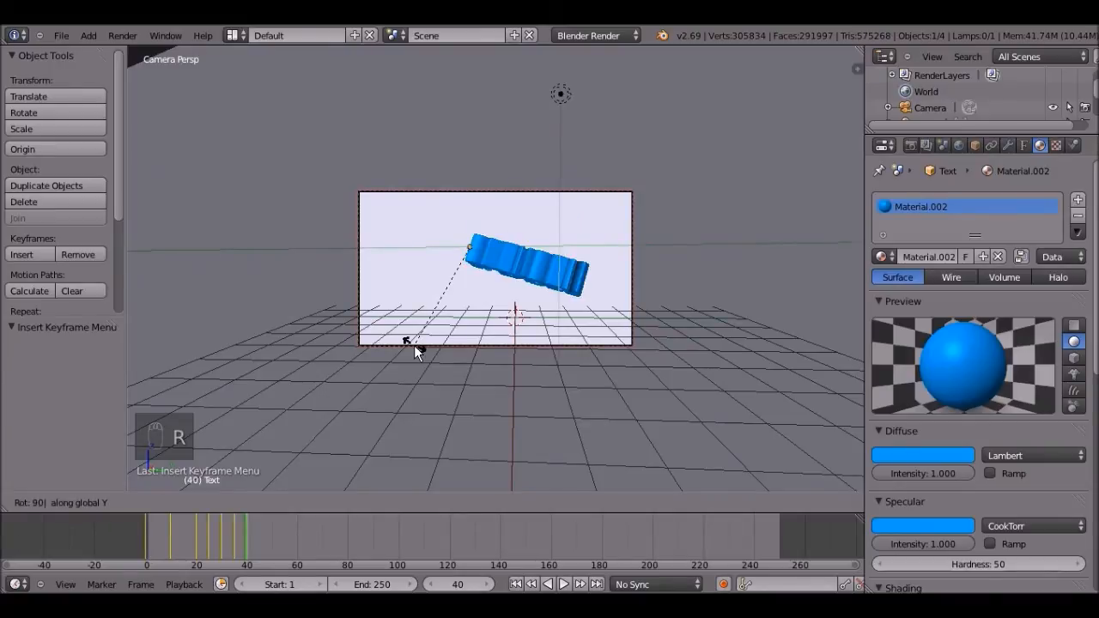
key("Return")
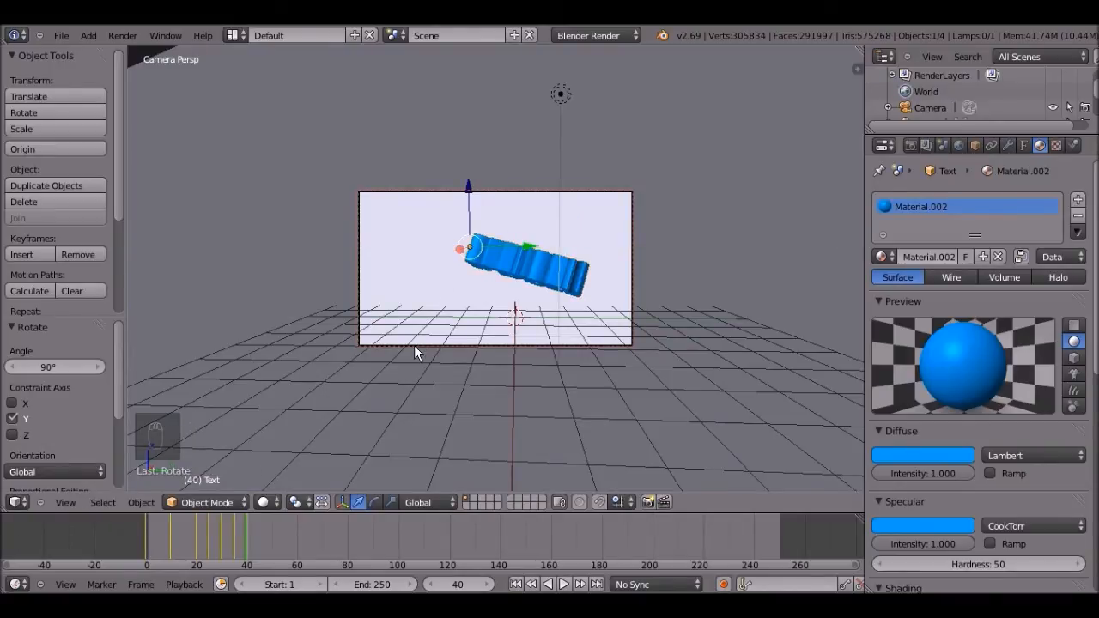
- Level the text by rotating it about 15° around the global X axis, and insert a LocRotScale keyframe at frame 40
key("r")
key("x")
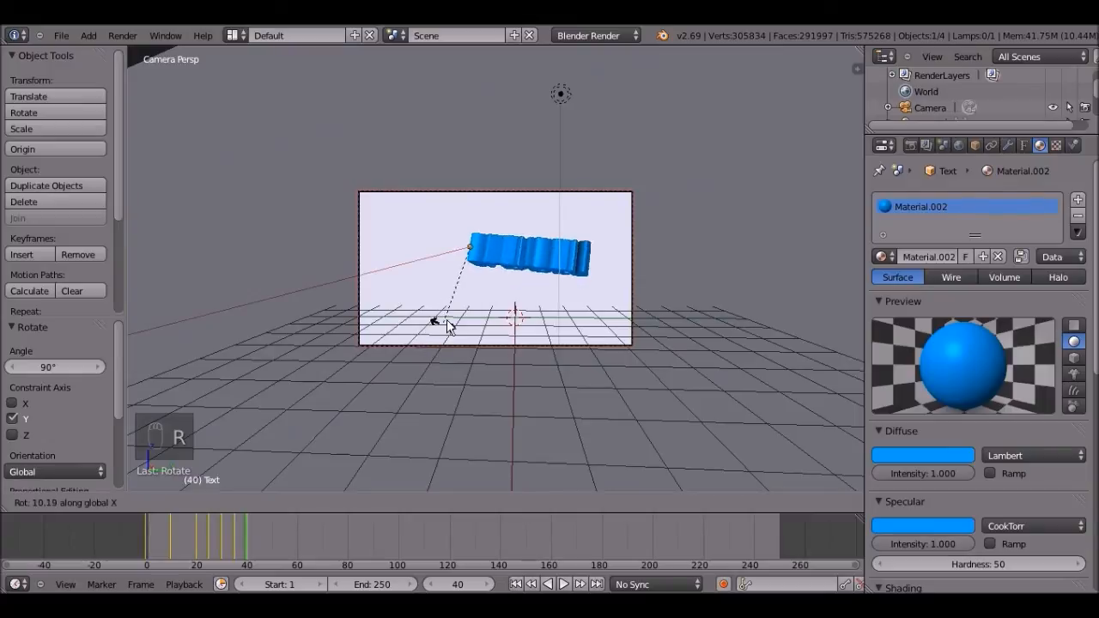
key("Return")
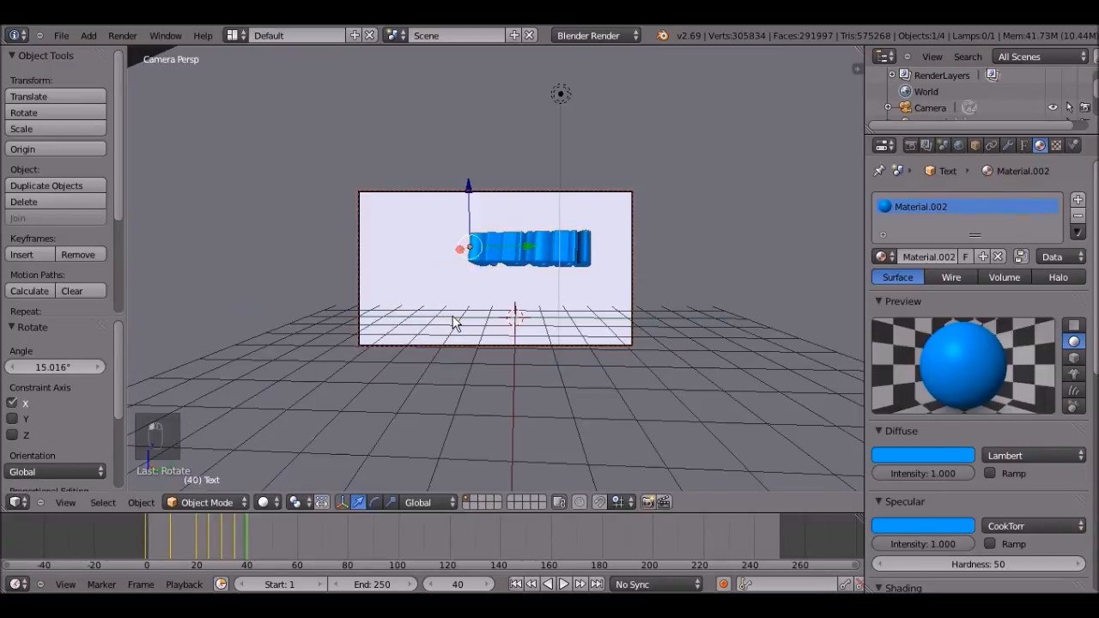
key("i")
left_click(452, 316)
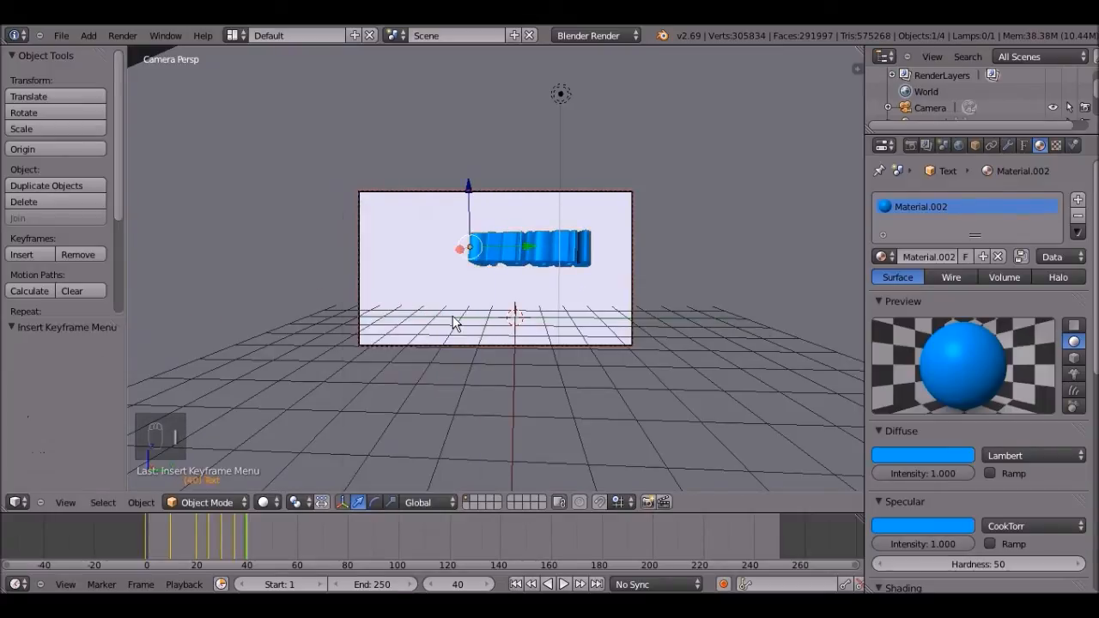
- Go to frame 45 and rotate the text 90° around the global Y axis
left_click(259, 525)
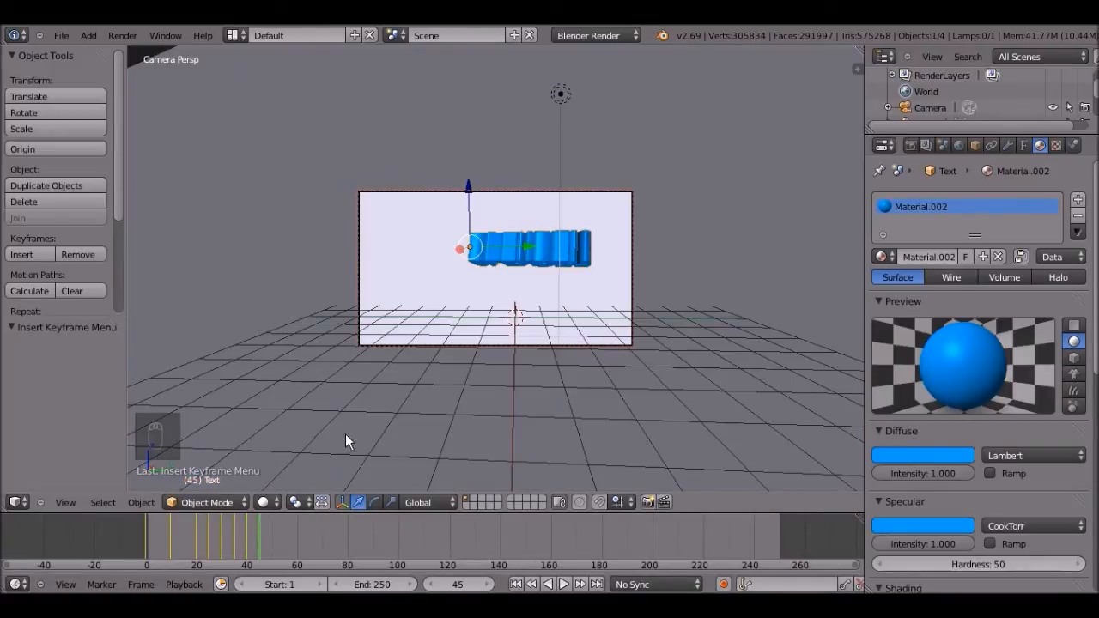
key("r")
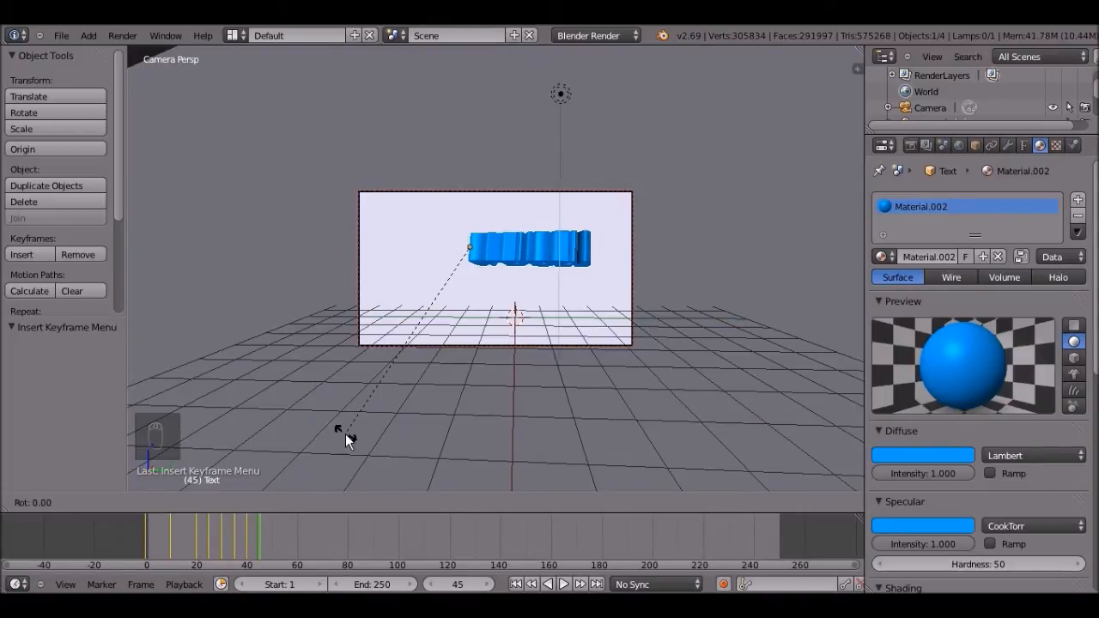
type("90")
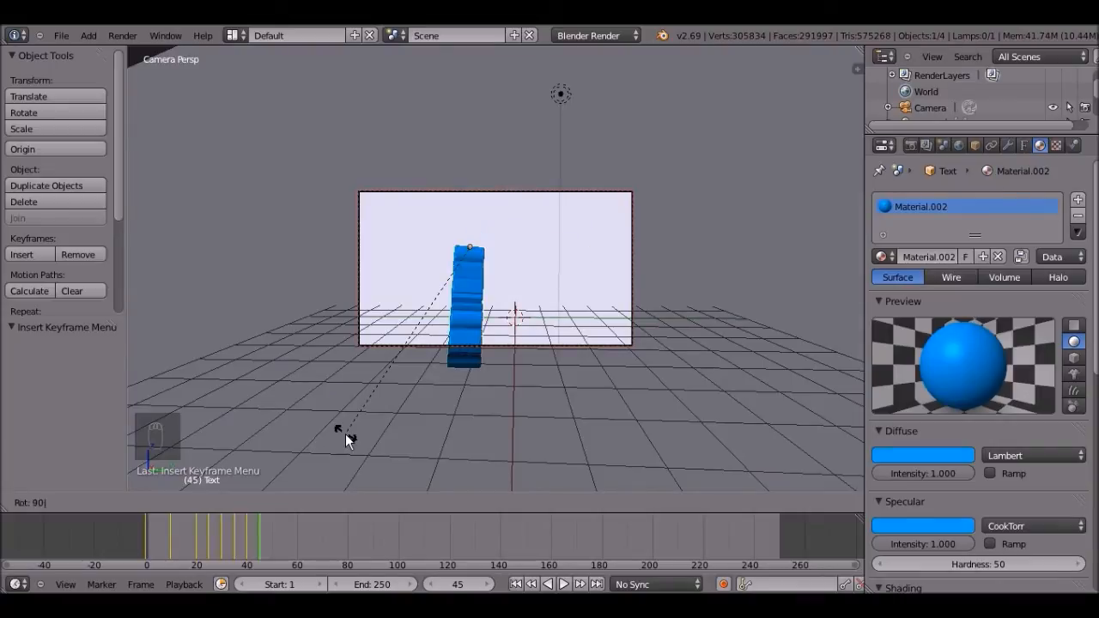
type("y")
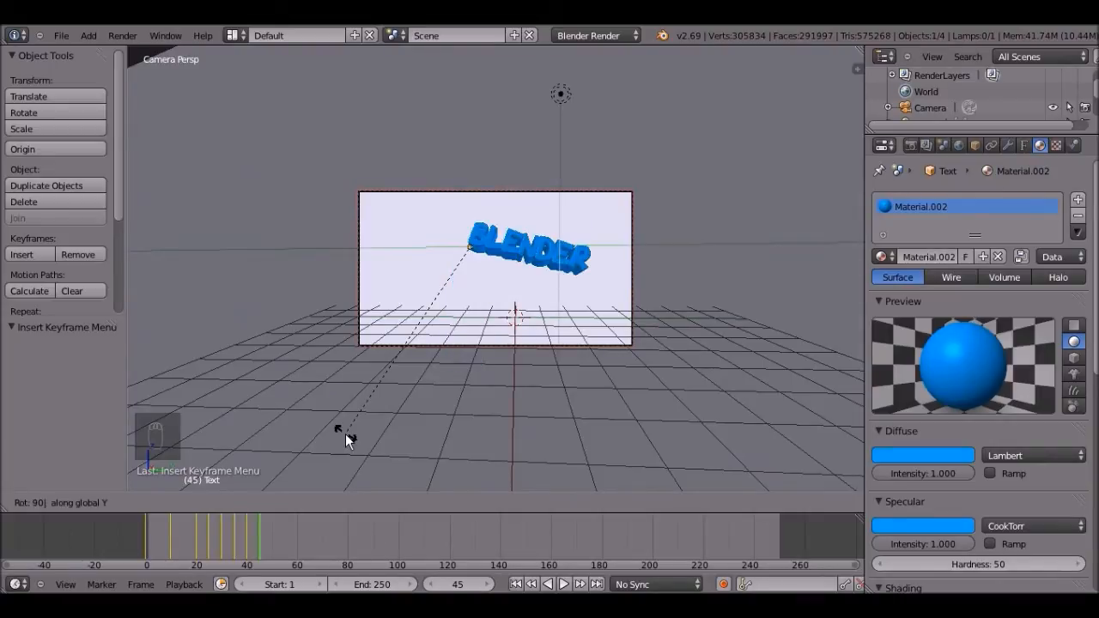
type("90")
key("Return")
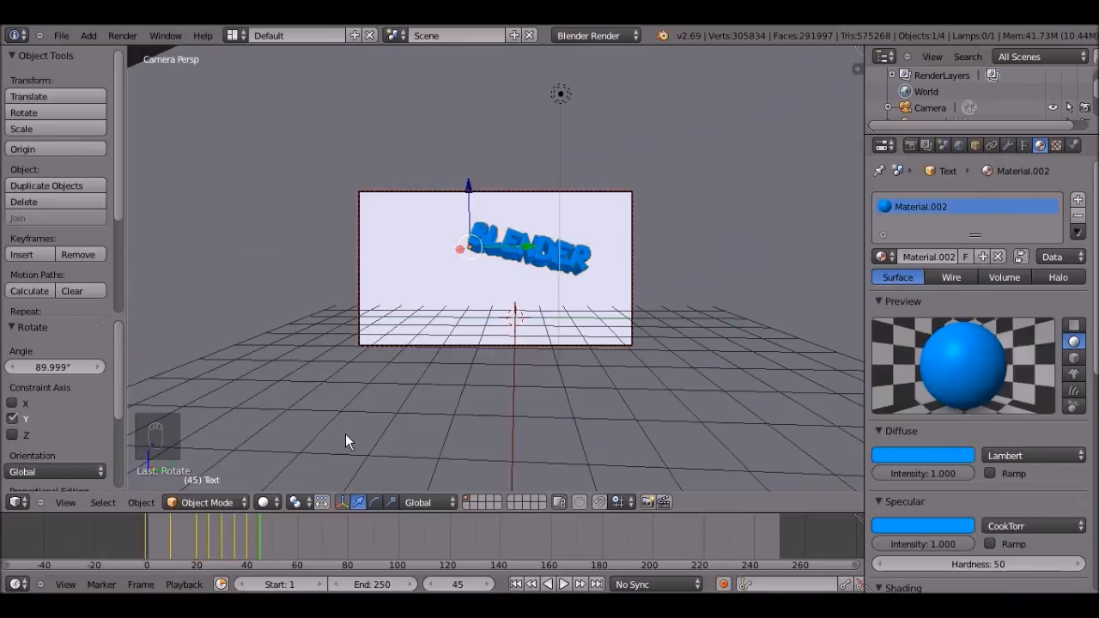
- Outside the camera view, move the text about 7.9 along X toward the camera, raise it, shift it along Y and pull it back about 0.57 along X
key("KP_0")
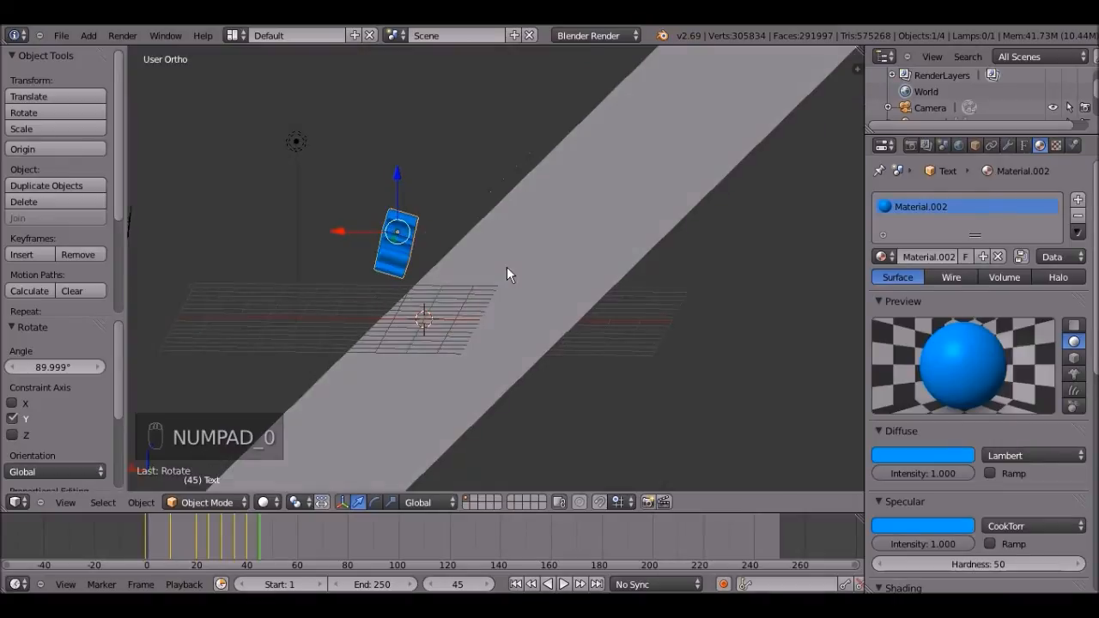
left_click_drag(337, 238, 91, 211)
middle_click_drag(262, 278, 356, 288)
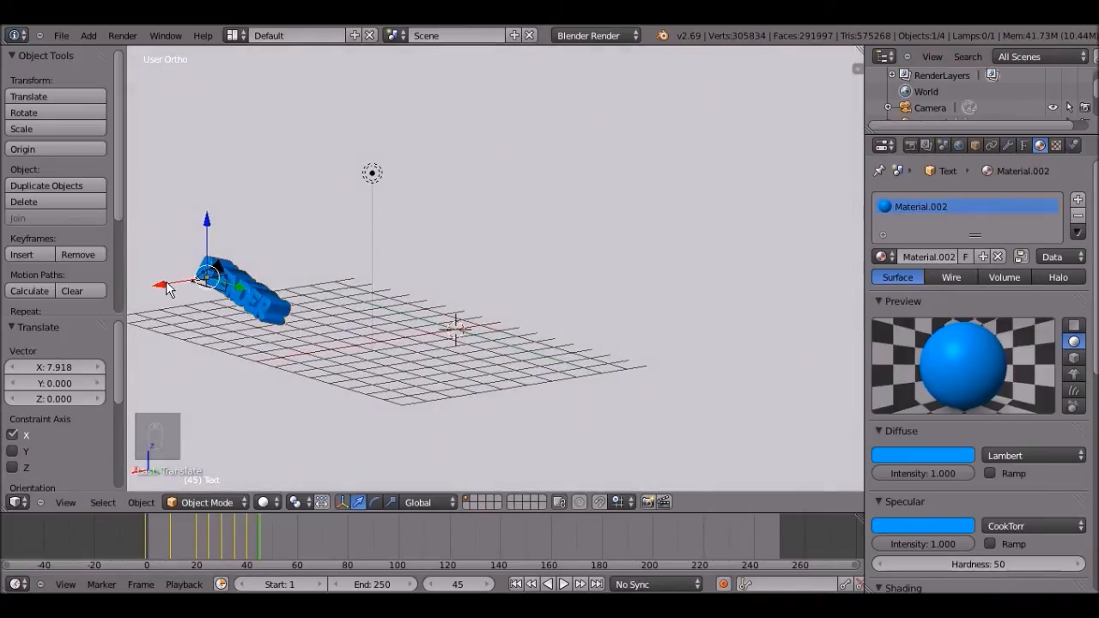
left_click_drag(206, 226, 203, 184)
left_click_drag(244, 261, 259, 266)
left_click_drag(180, 260, 199, 255)
- From the camera view, move the text back along X away from the camera and lower it about 0.54 along Z
key("KP_0")
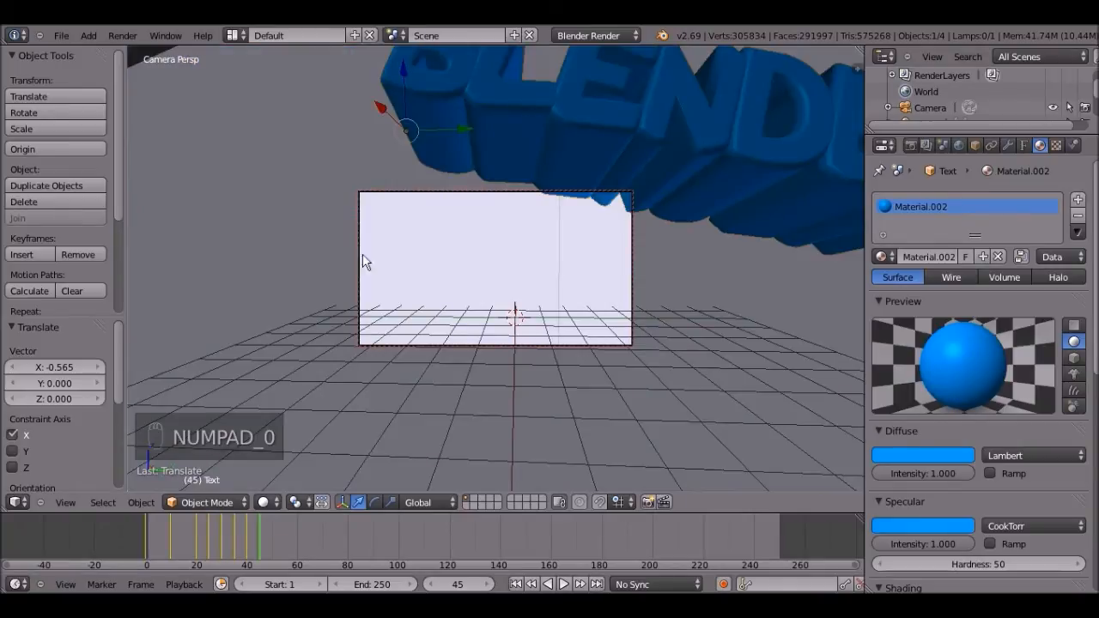
left_click_drag(376, 101, 462, 154)
left_click(445, 110)
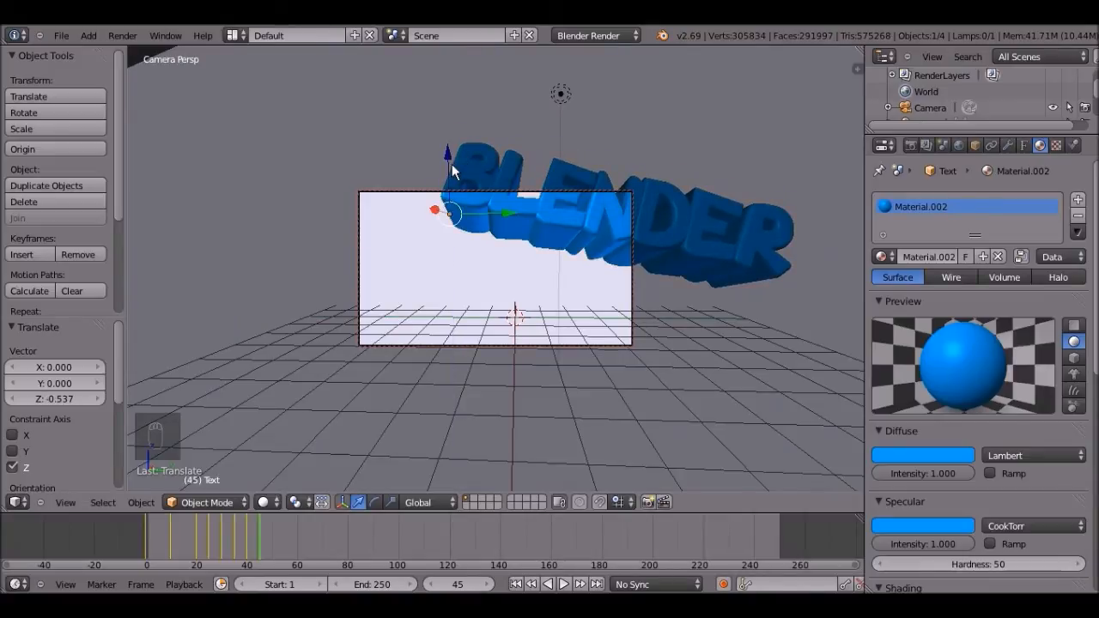
key("KP_0")
key("KP_0")
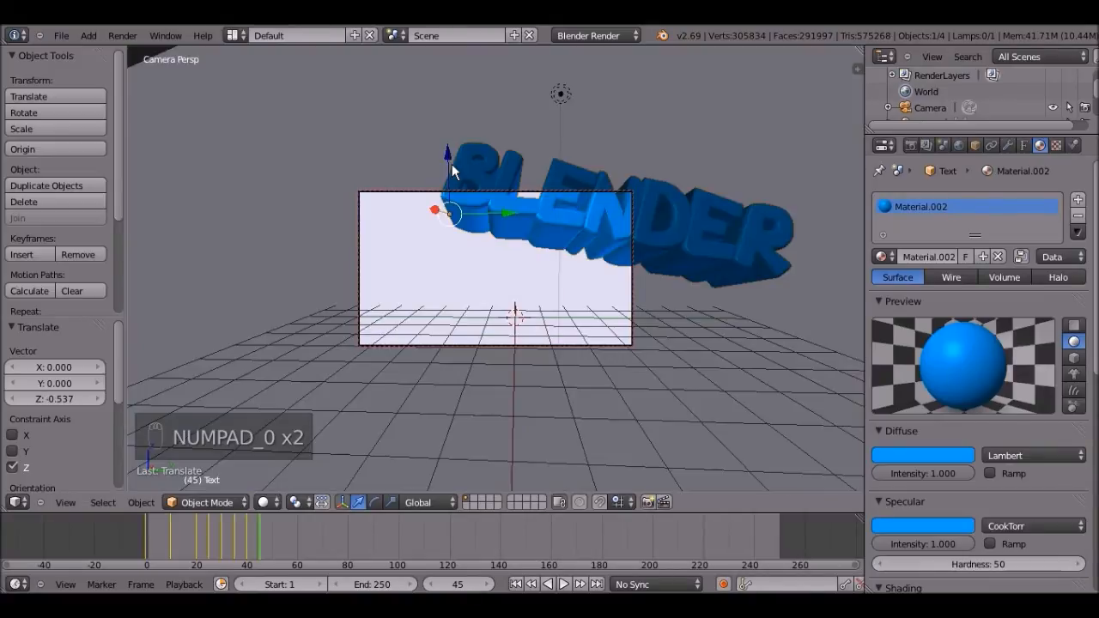
- Insert a LocRotScale keyframe for the text at frame 45 and play the animation from frame 0, returning to frame 45
key("i")
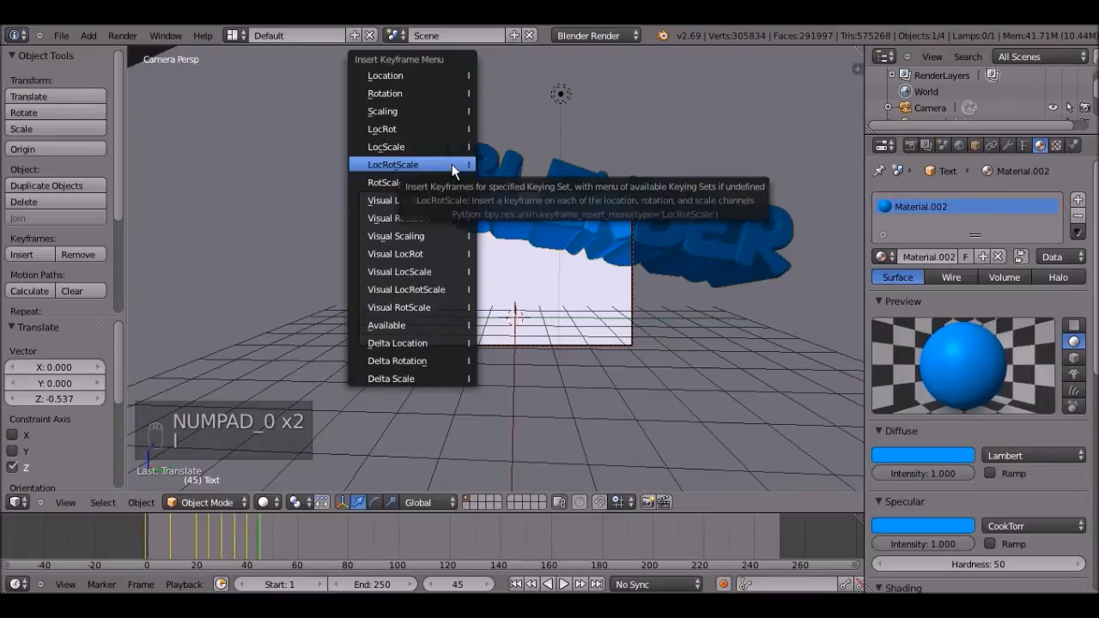
left_click(400, 165)
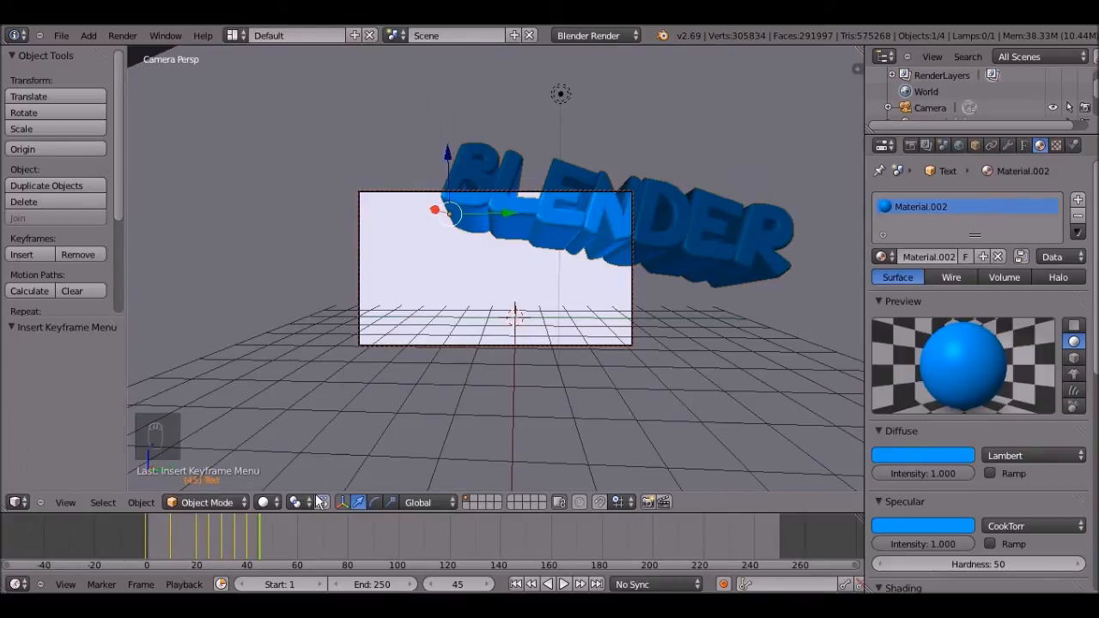
left_click(145, 528)
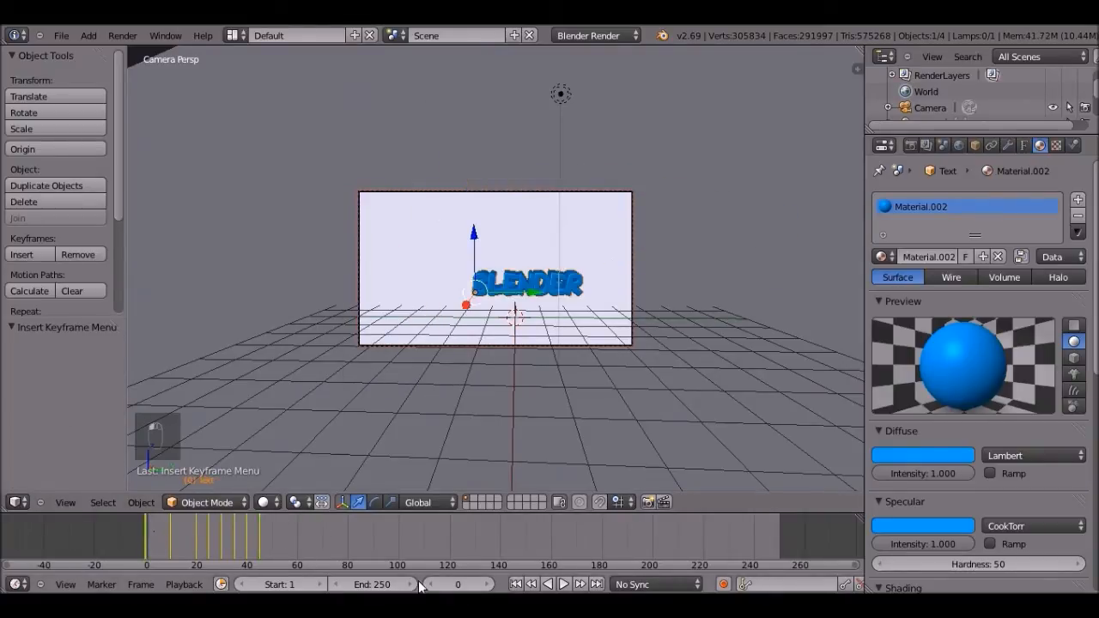
left_click(564, 584)
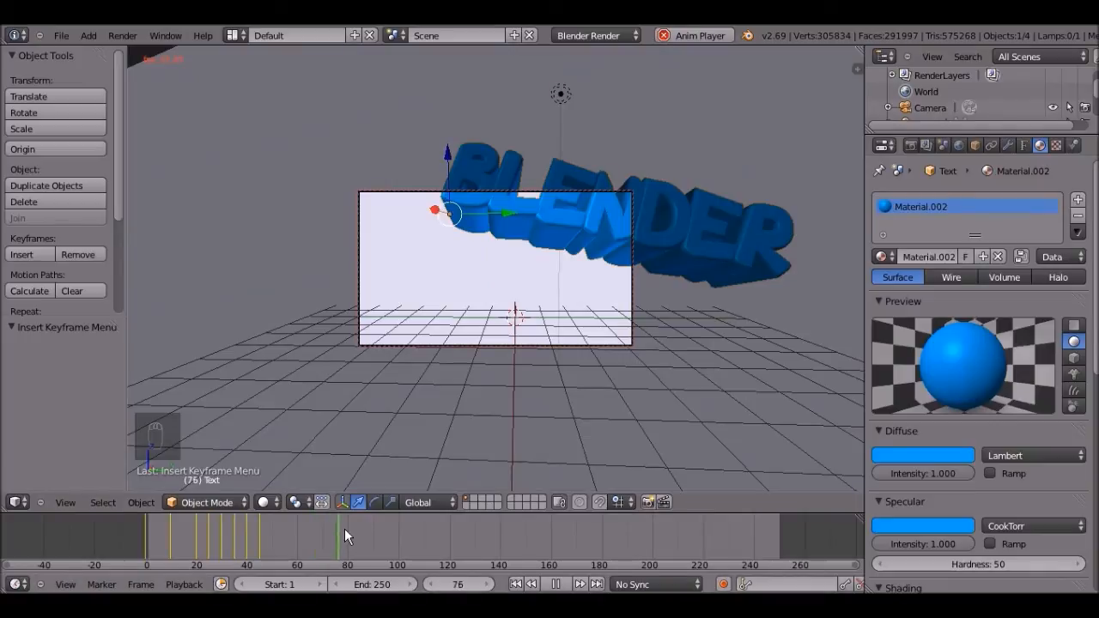
left_click(260, 535)
left_click(555, 584)
left_click(260, 539)
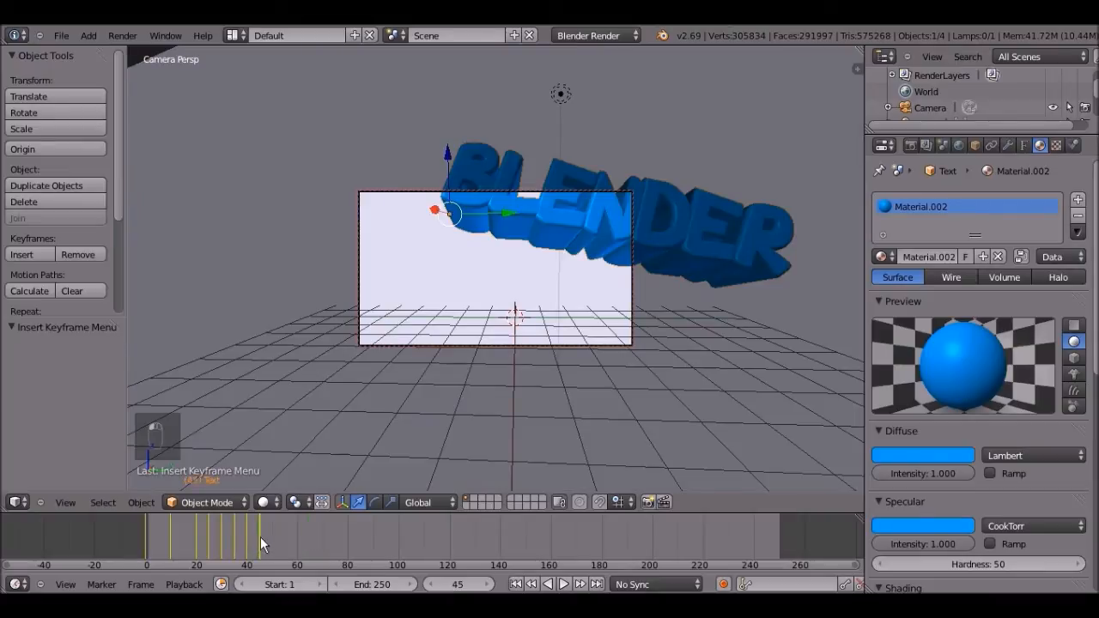
- Examine the text's poses at keyframes 40, 35 and 30, and play the animation from frame 30
left_click(248, 533)
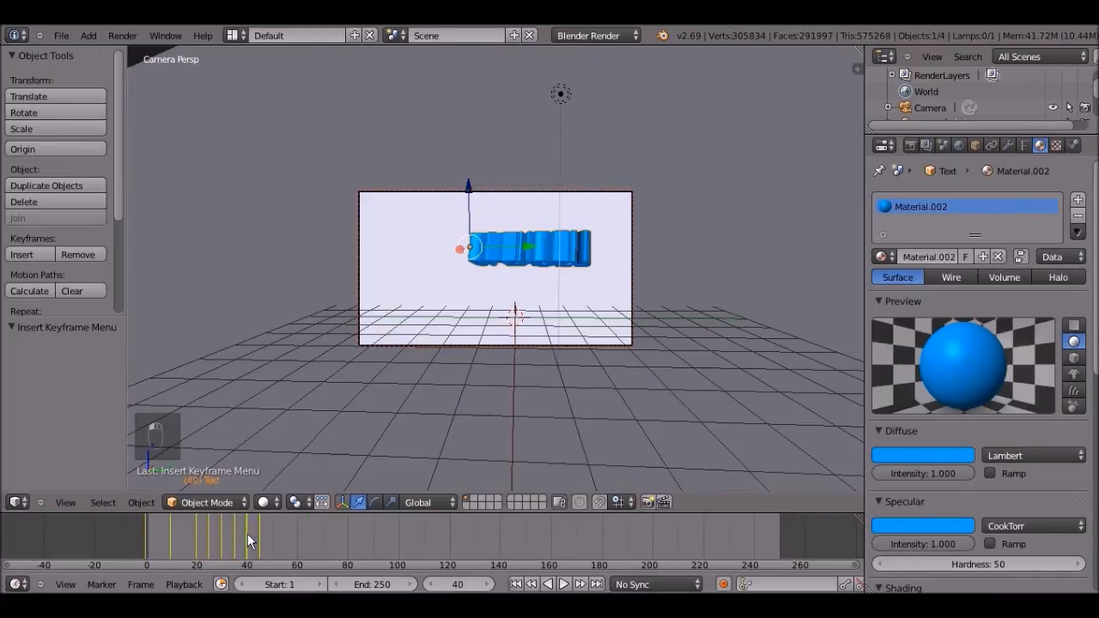
left_click(234, 531)
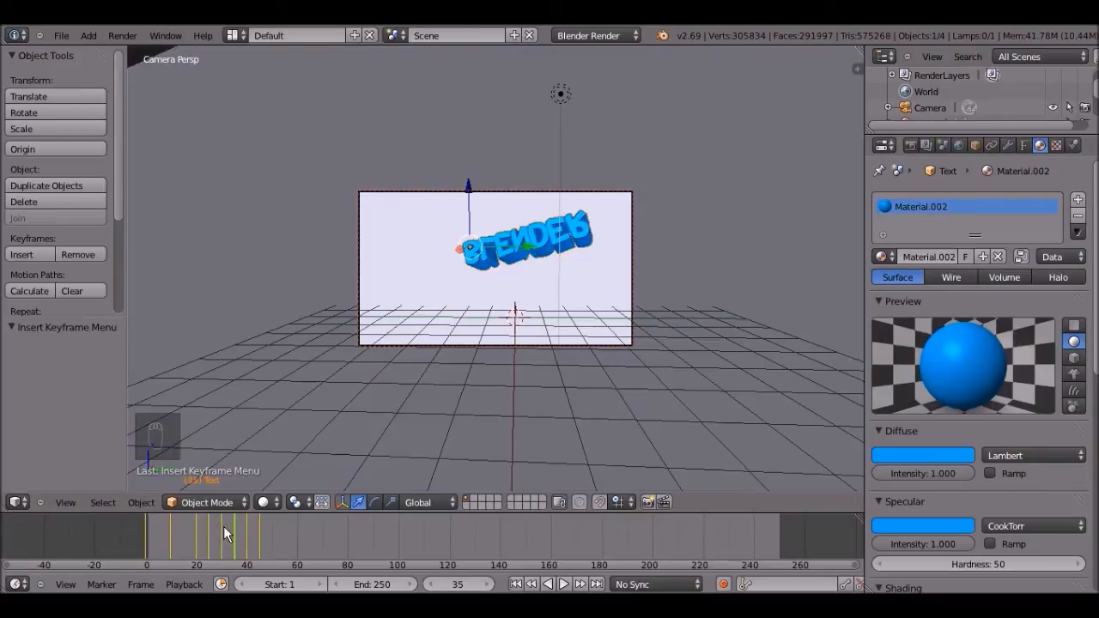
left_click(222, 534)
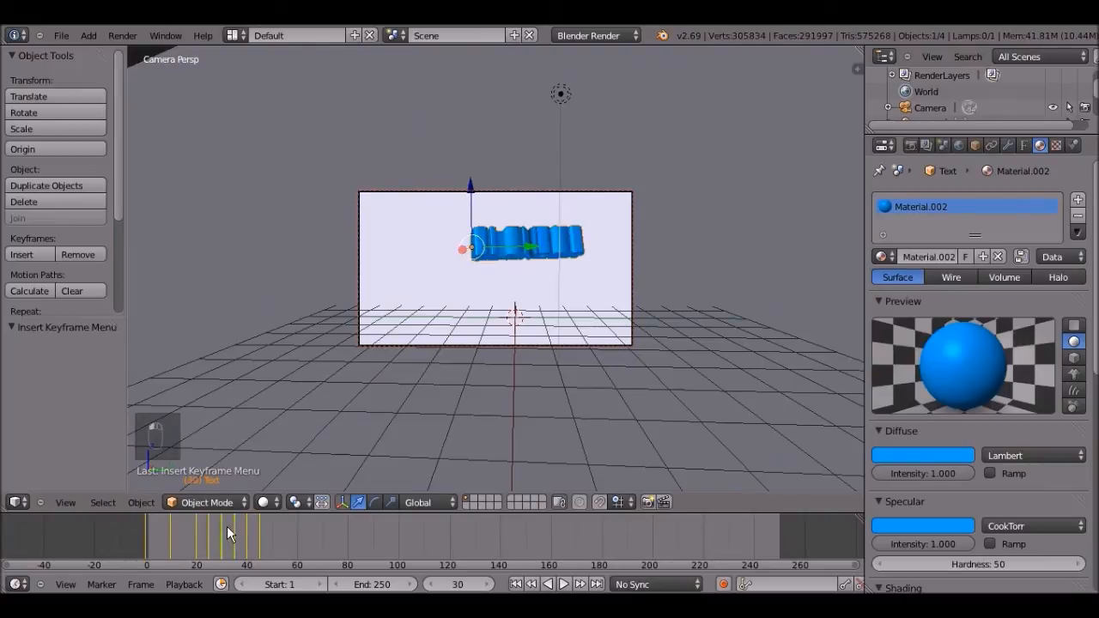
left_click(564, 585)
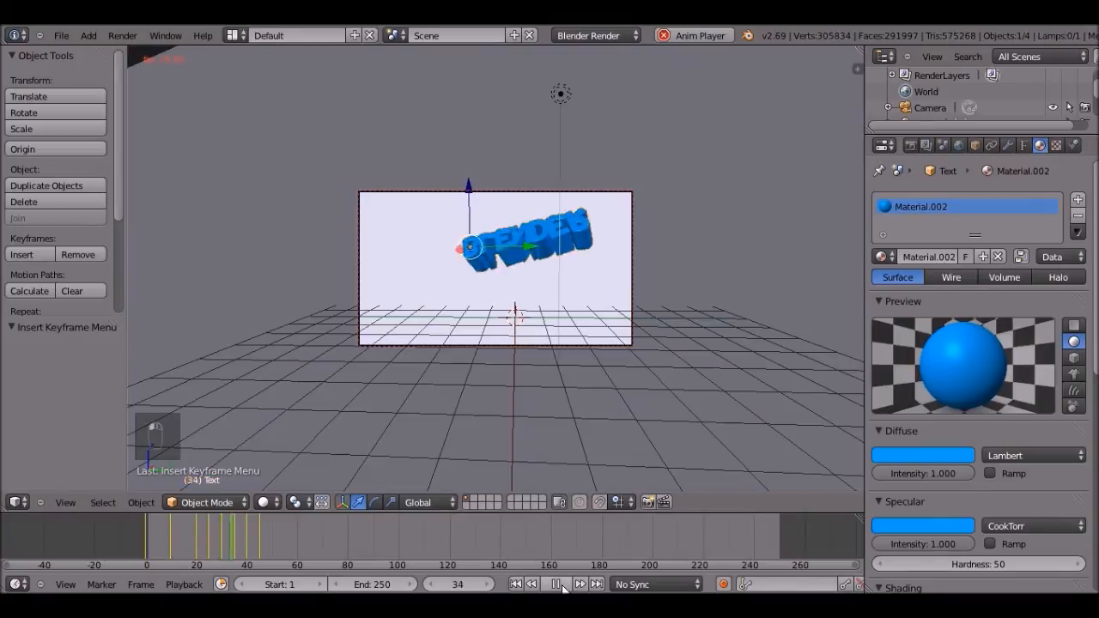
left_click(560, 585)
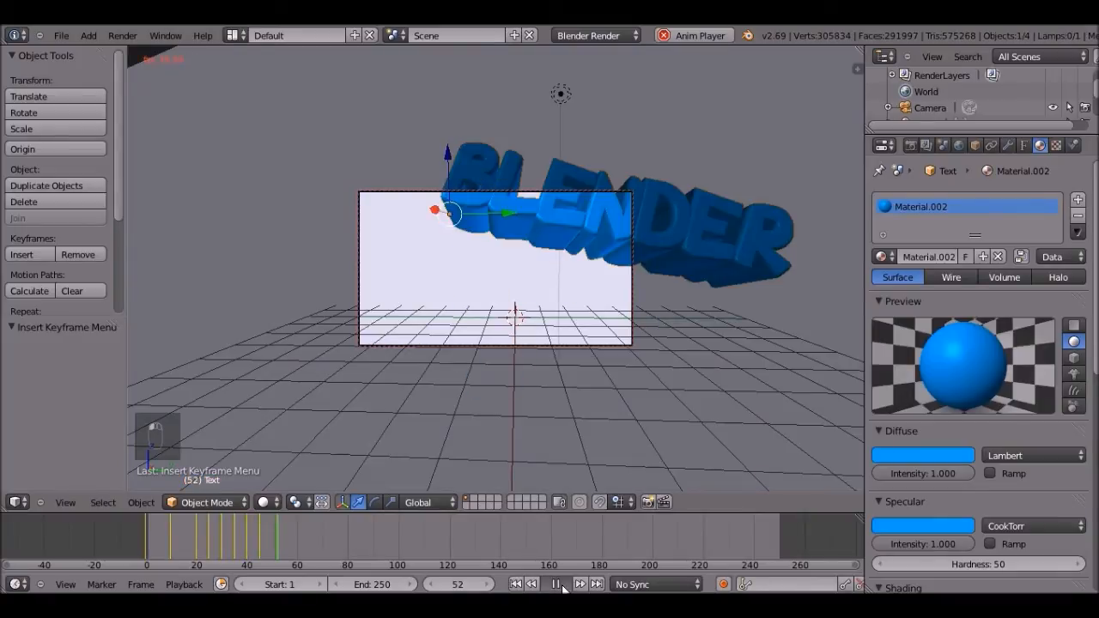
- Go to frame 45 and delete the text's keyframe there
left_click(248, 539)
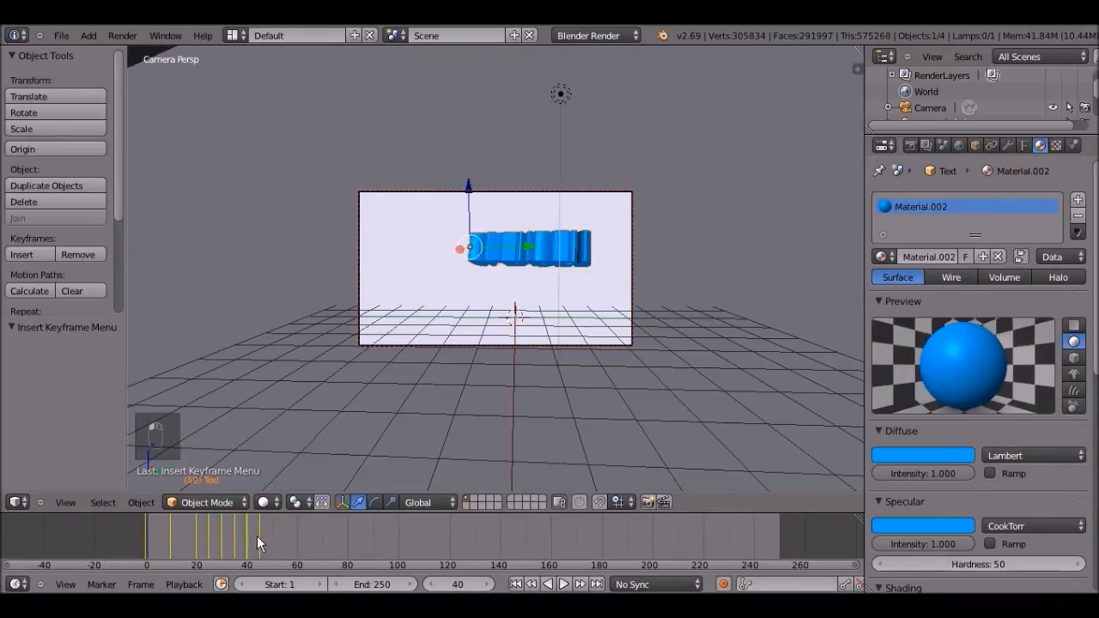
left_click(259, 535)
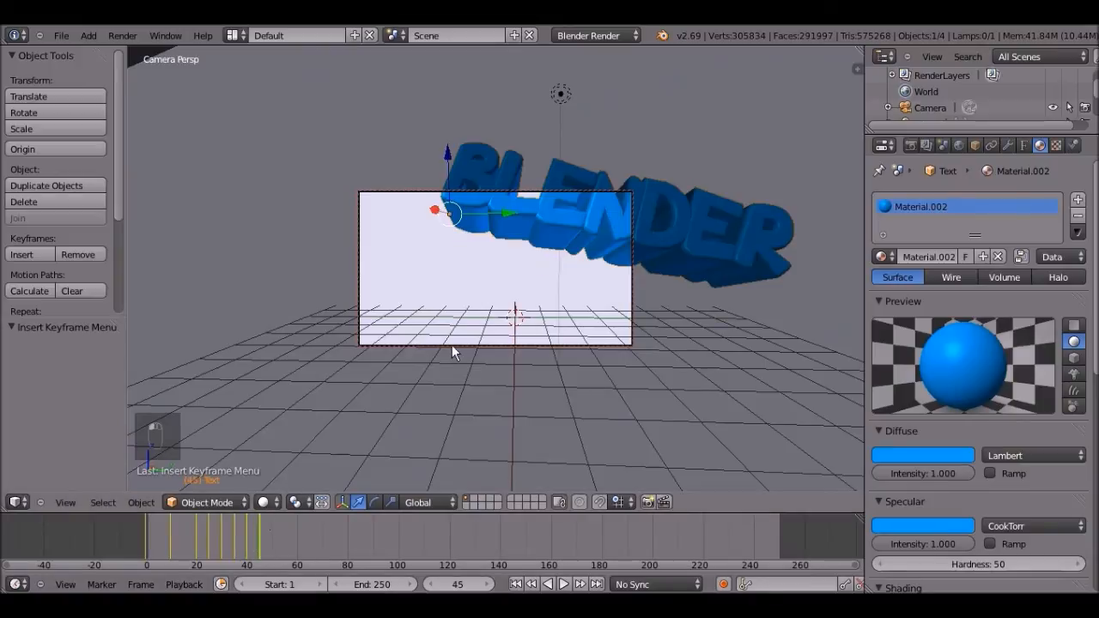
key("alt+i")
left_click(507, 215)
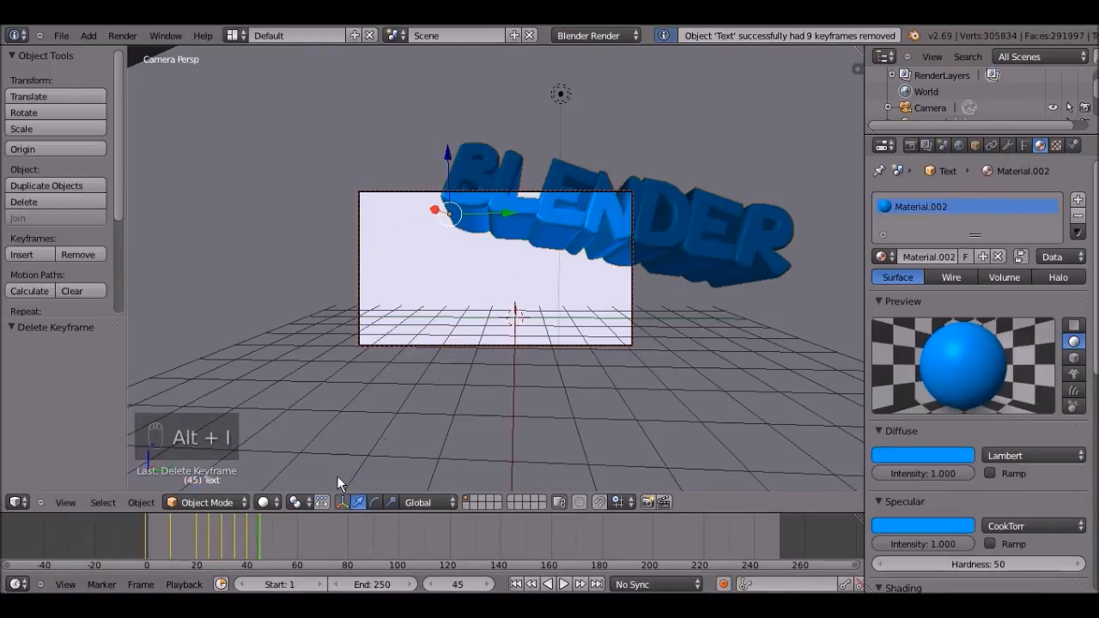
- Check the text's pose between frames 41 and 35, and jump through the keyframes at 40 and 30
left_click(248, 519)
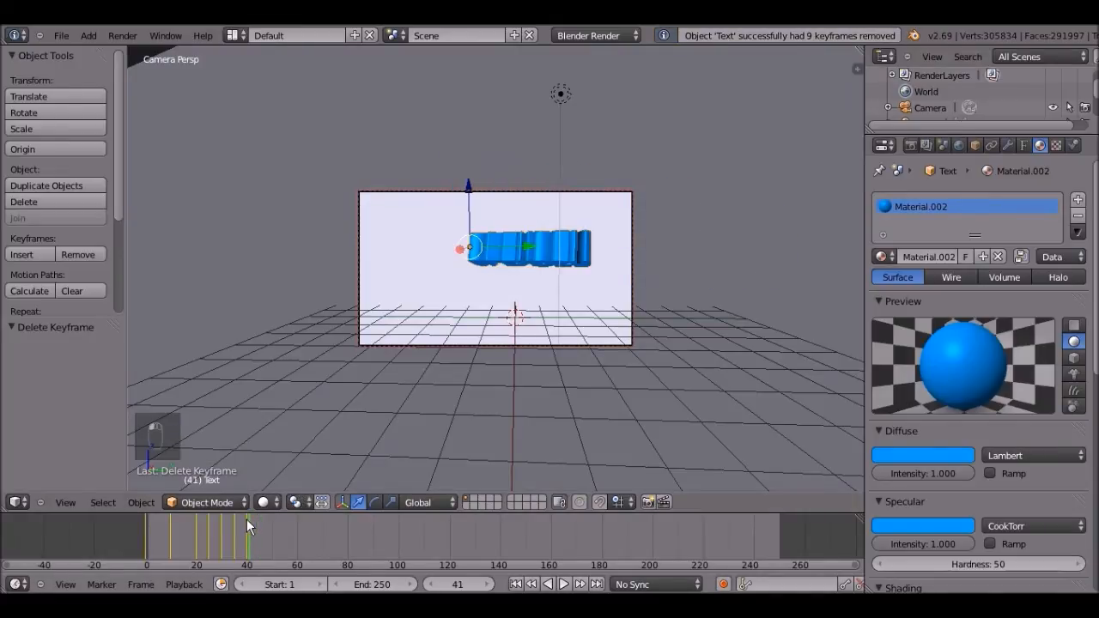
left_click(242, 517)
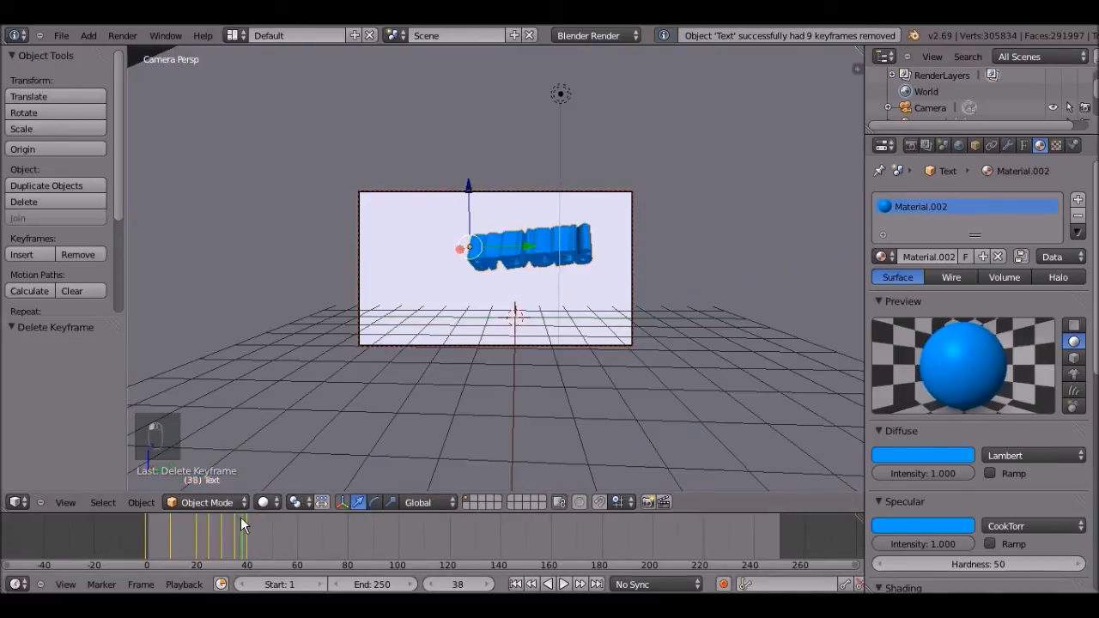
left_click(239, 517)
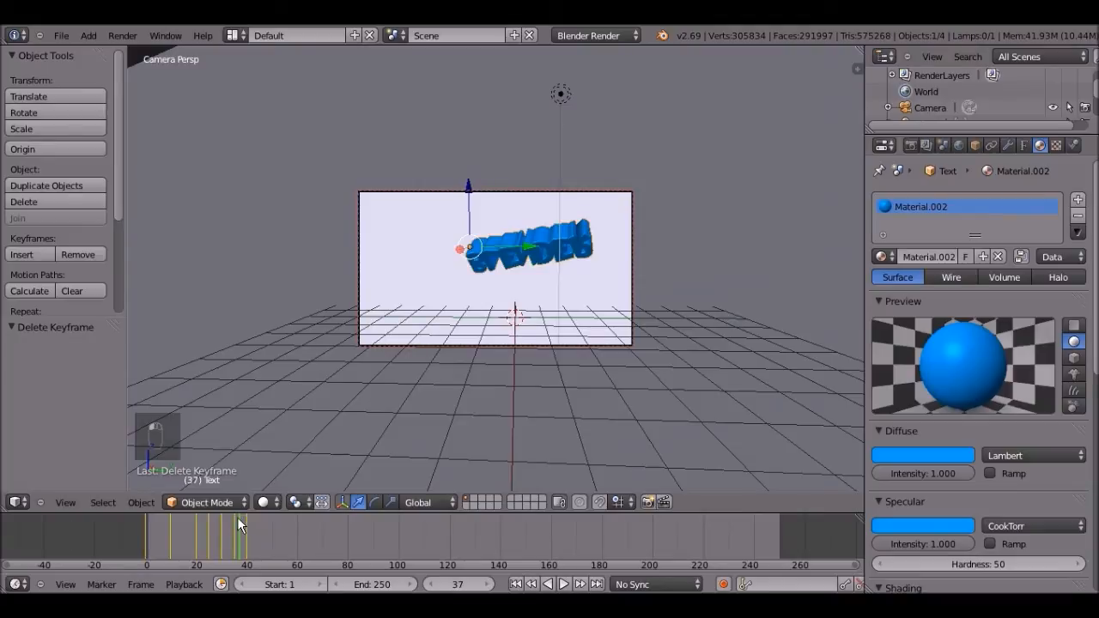
left_click(236, 516)
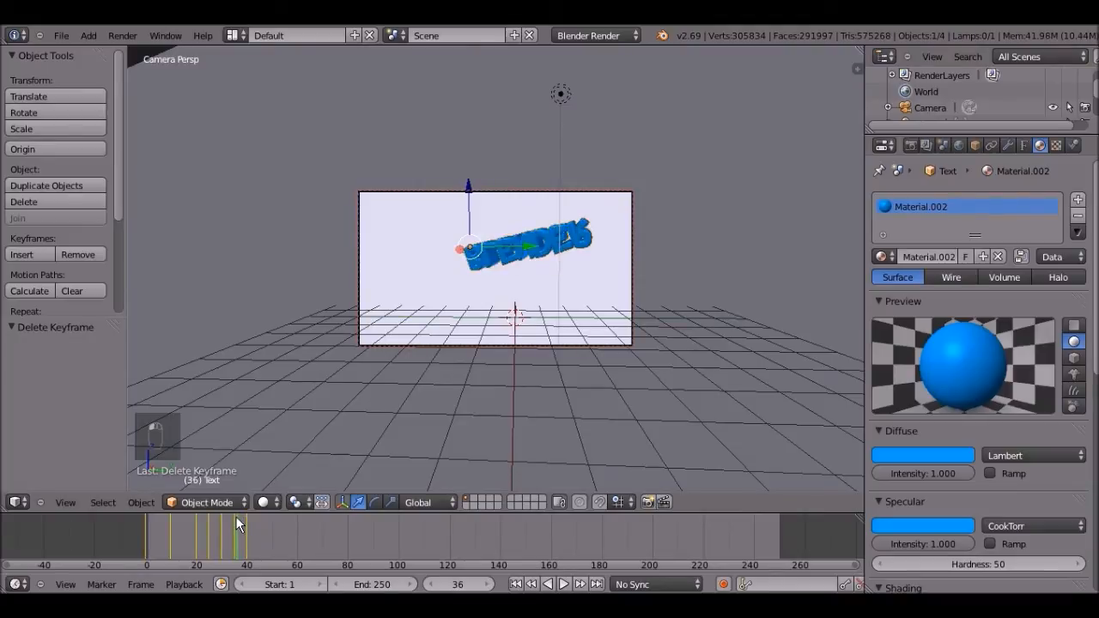
left_click(234, 515)
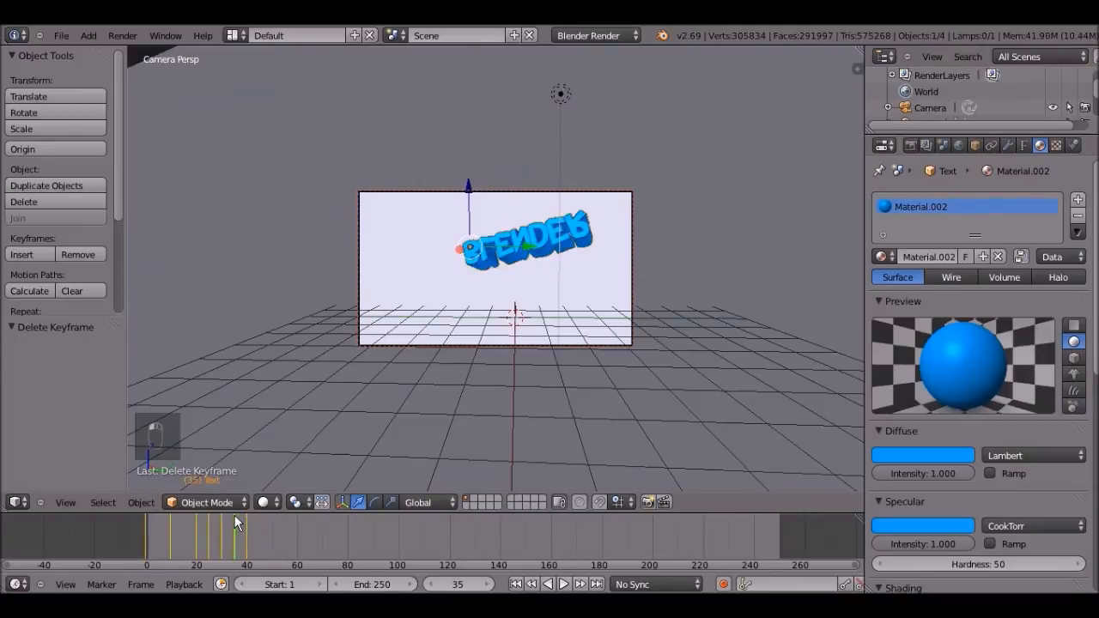
left_click(579, 585)
left_click(579, 584)
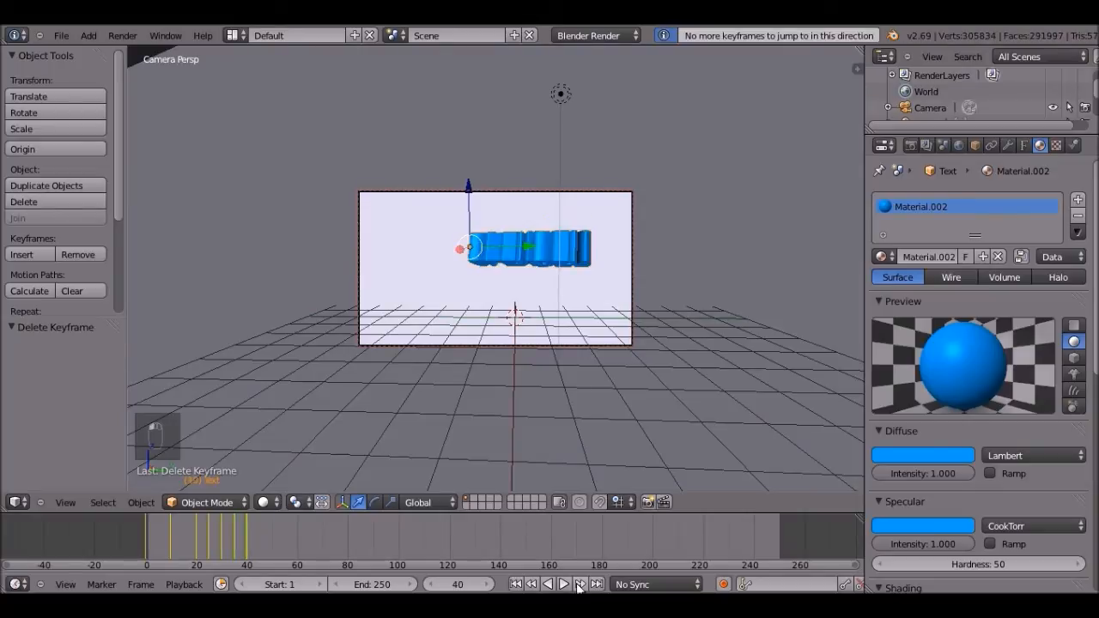
left_click(533, 585)
left_click(532, 585)
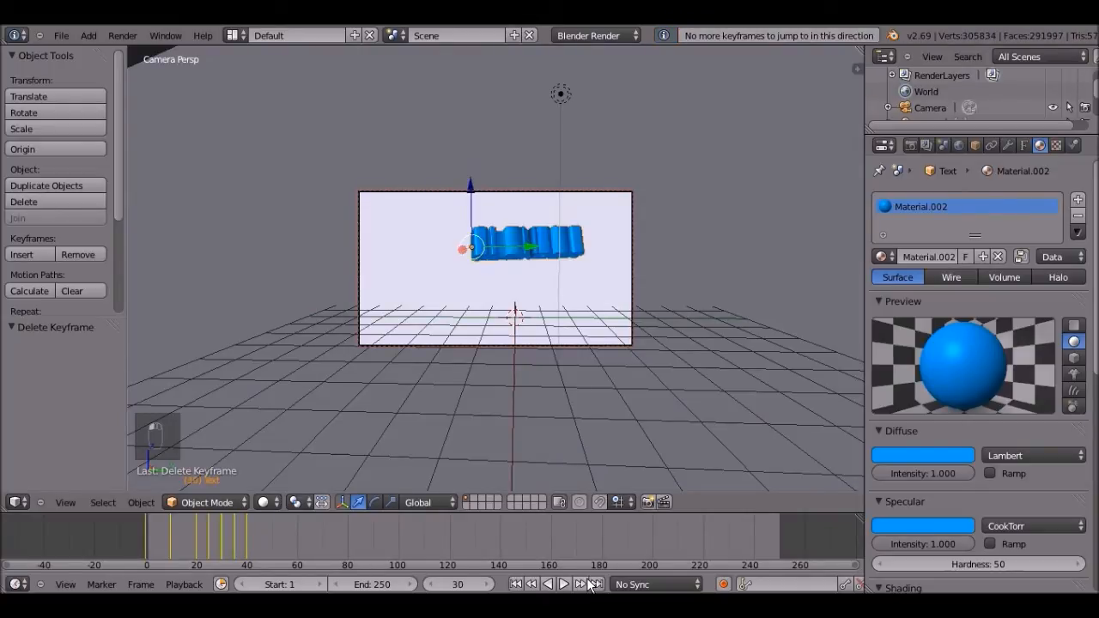
- Advance one frame at a time from frame 30 to frame 43 to examine the text's rotation
left_click(491, 585)
left_click(491, 585)
left_click(492, 585)
left_click(492, 585)
left_click(491, 585)
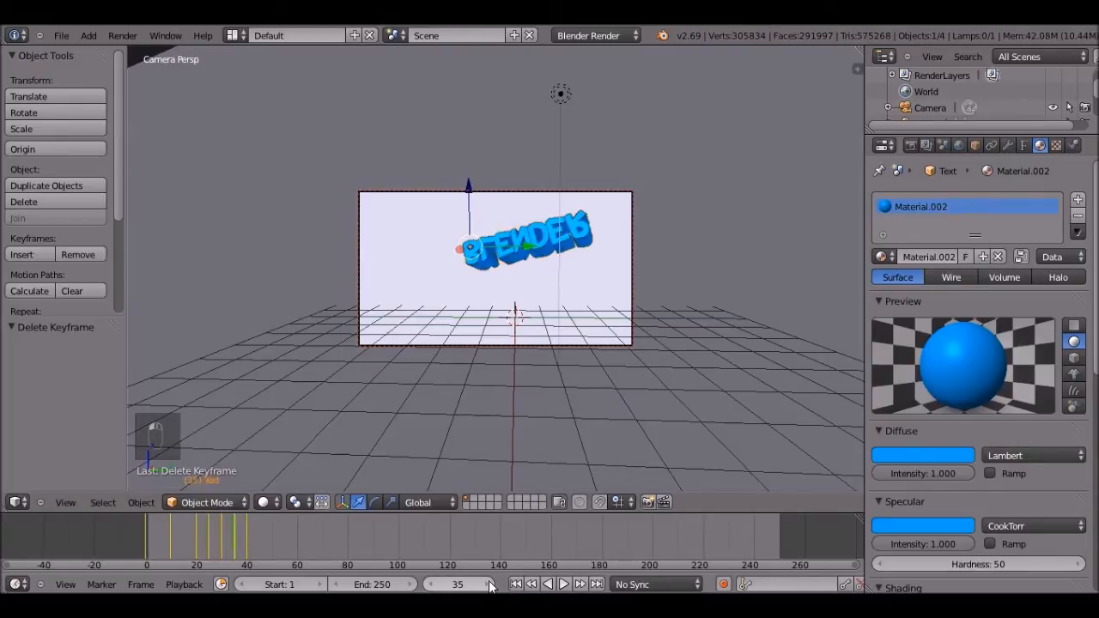
left_click(491, 585)
left_click(491, 585)
left_click(491, 585)
left_click(492, 585)
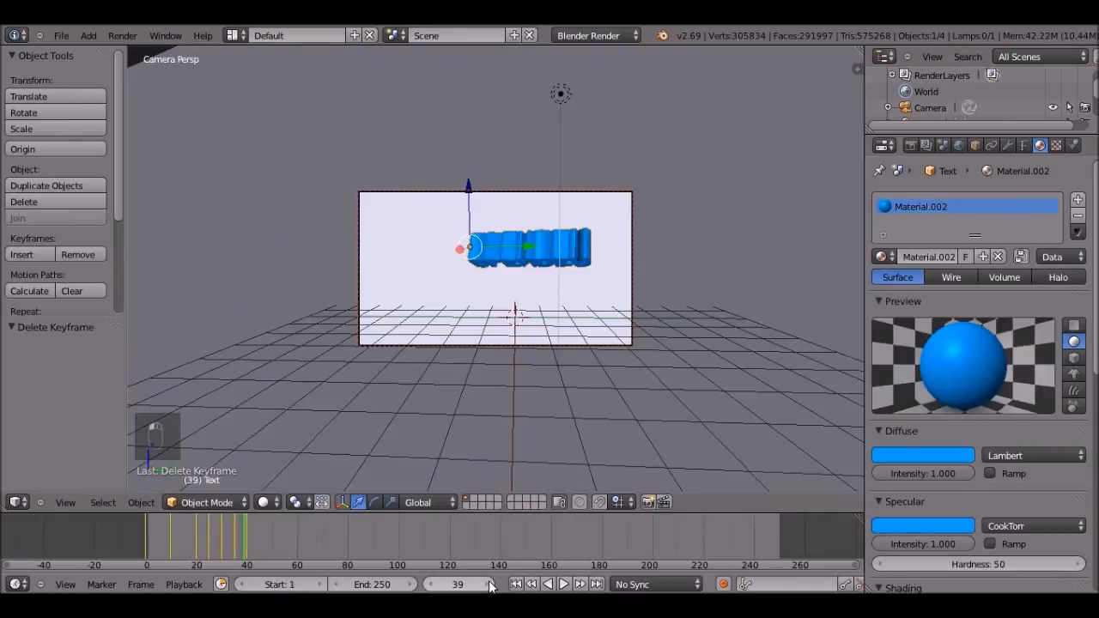
left_click(491, 585)
left_click(491, 585)
left_click(491, 585)
left_click(492, 584)
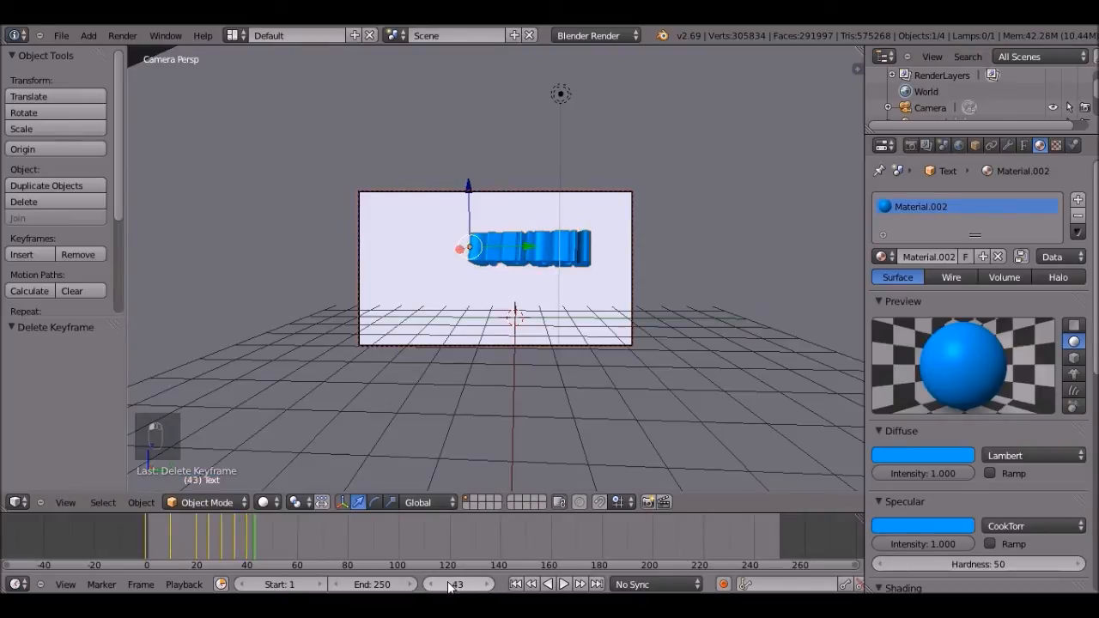
- Go back one frame at a time from frame 43 to frame 14 to examine the spin, and play the animation from there
left_click(432, 586)
left_click(432, 587)
left_click(432, 586)
left_click(432, 586)
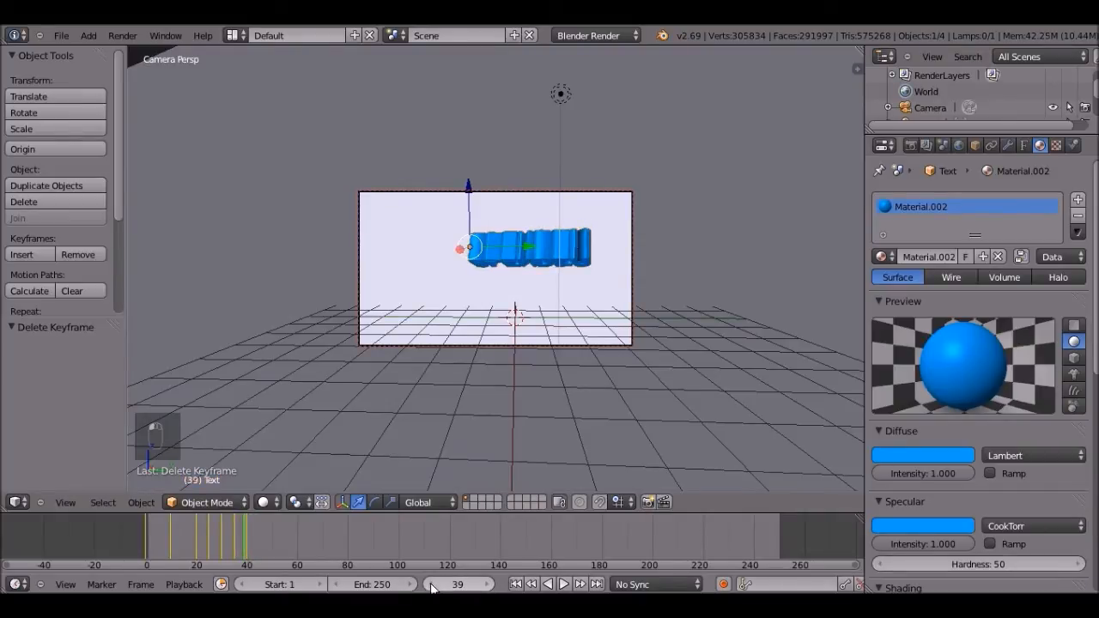
left_click(432, 587)
left_click(432, 587)
left_click(432, 586)
left_click(432, 587)
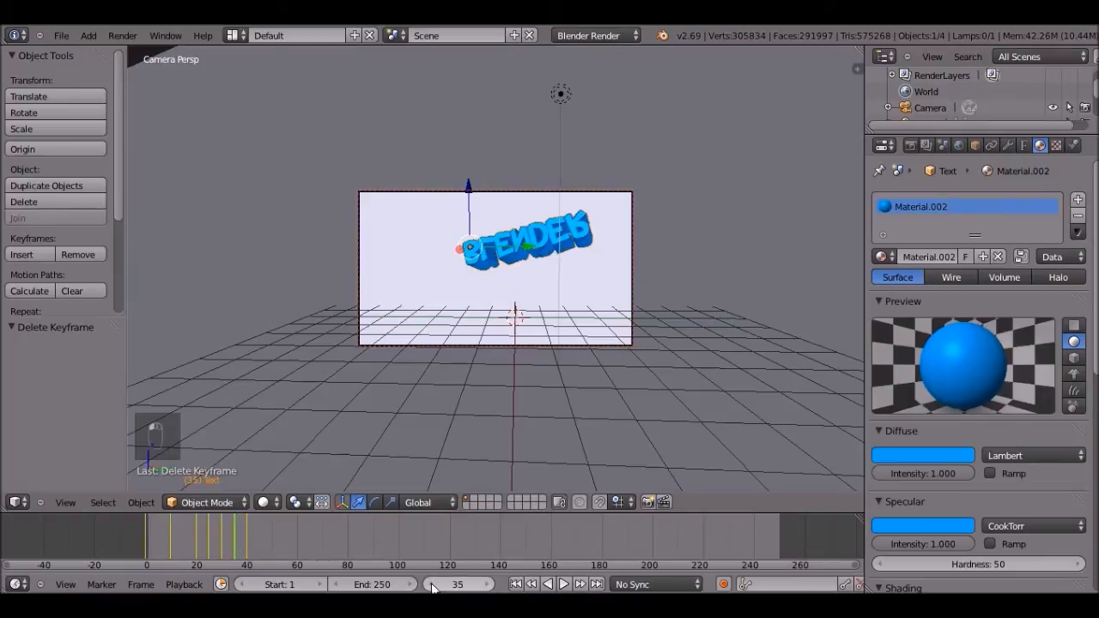
left_click(432, 587)
left_click(432, 586)
left_click(432, 586)
left_click(432, 586)
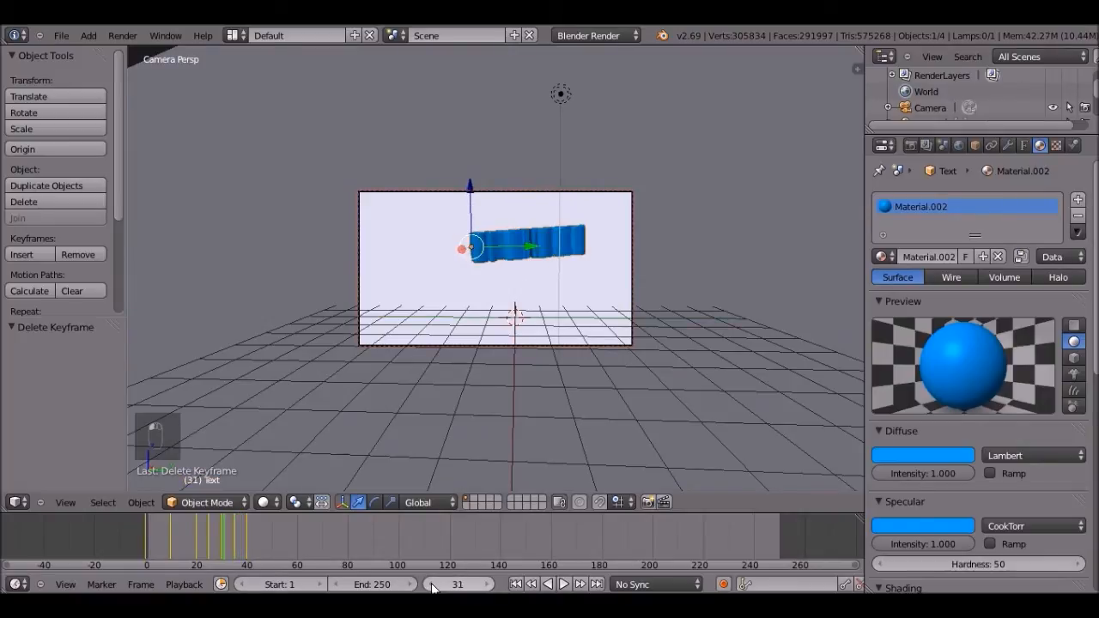
left_click(432, 586)
left_click(432, 586)
left_click(432, 586)
left_click(432, 587)
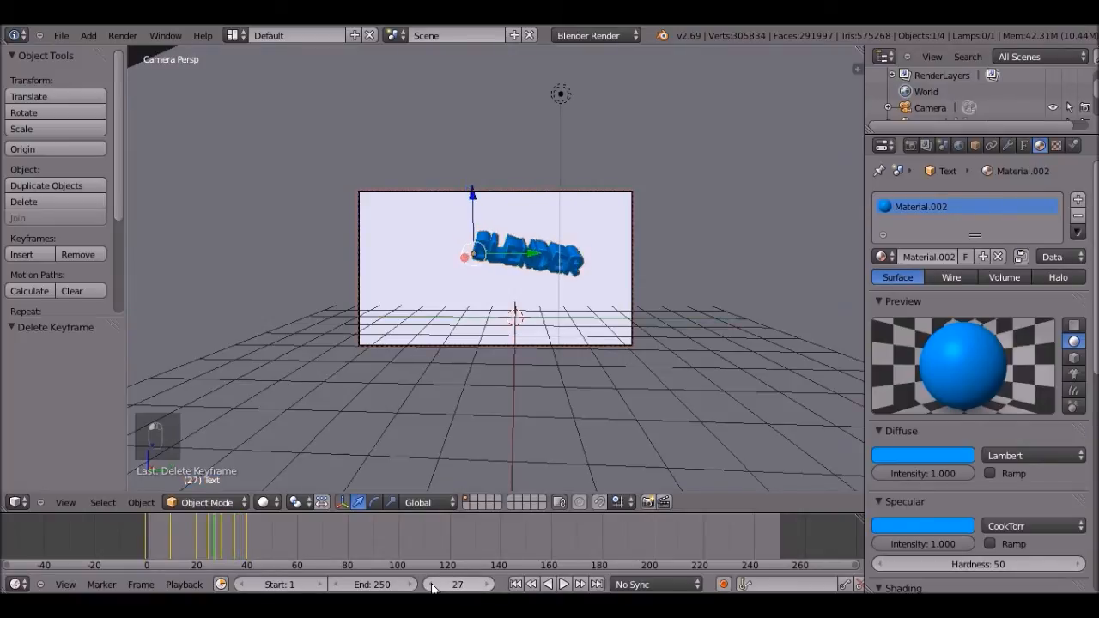
left_click(432, 587)
left_click(432, 587)
left_click(432, 587)
left_click(431, 587)
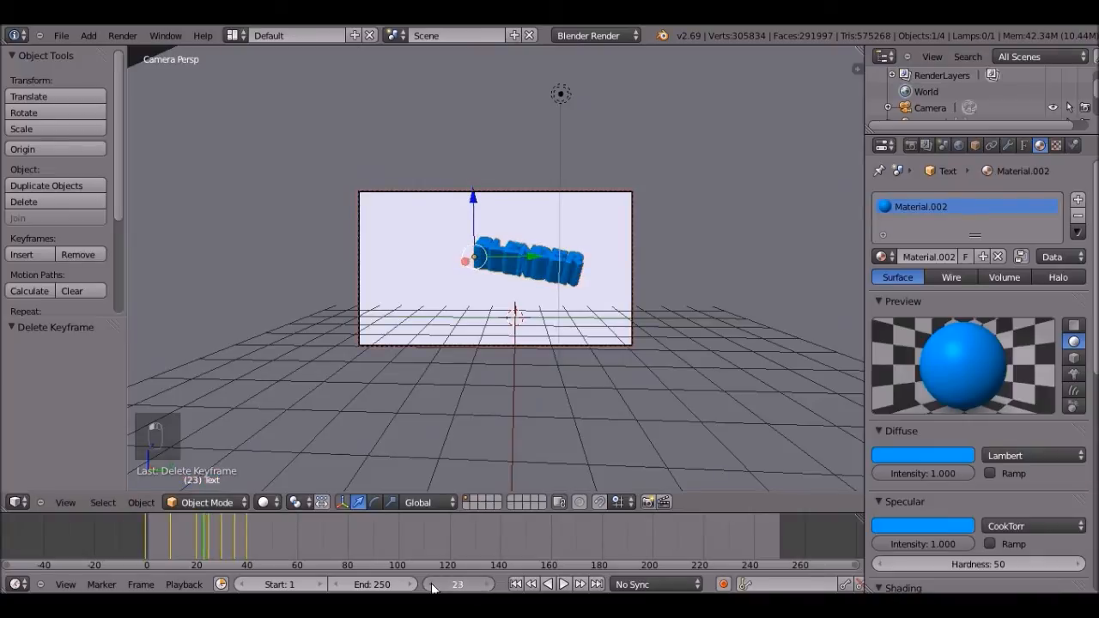
left_click(432, 586)
left_click(432, 586)
left_click(432, 586)
left_click(432, 586)
left_click(432, 586)
left_click(432, 587)
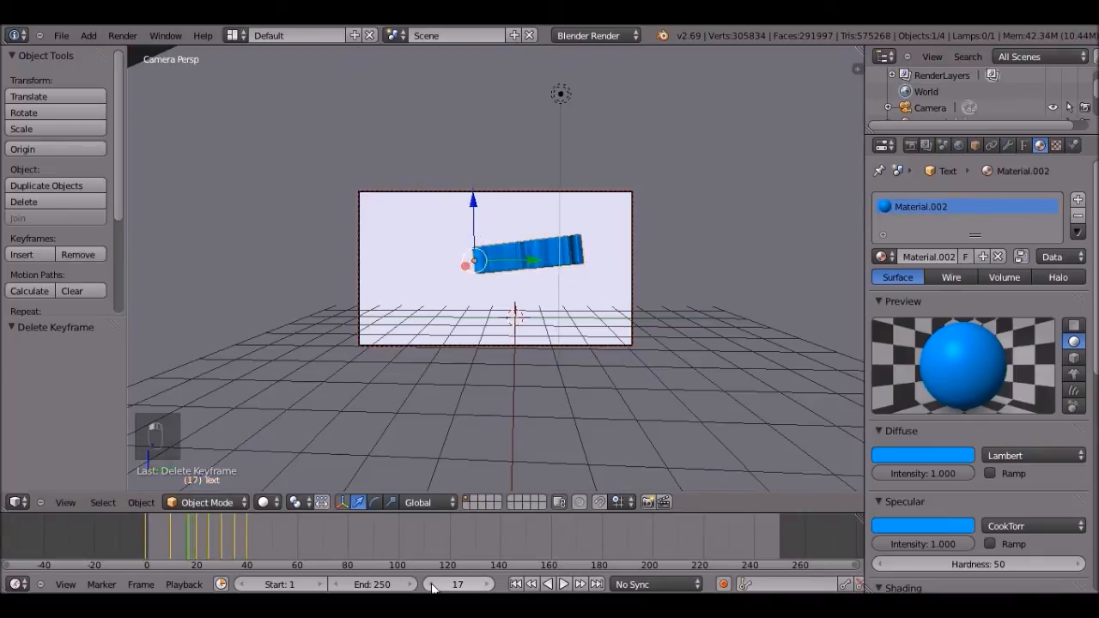
left_click(432, 586)
left_click(431, 587)
left_click(432, 587)
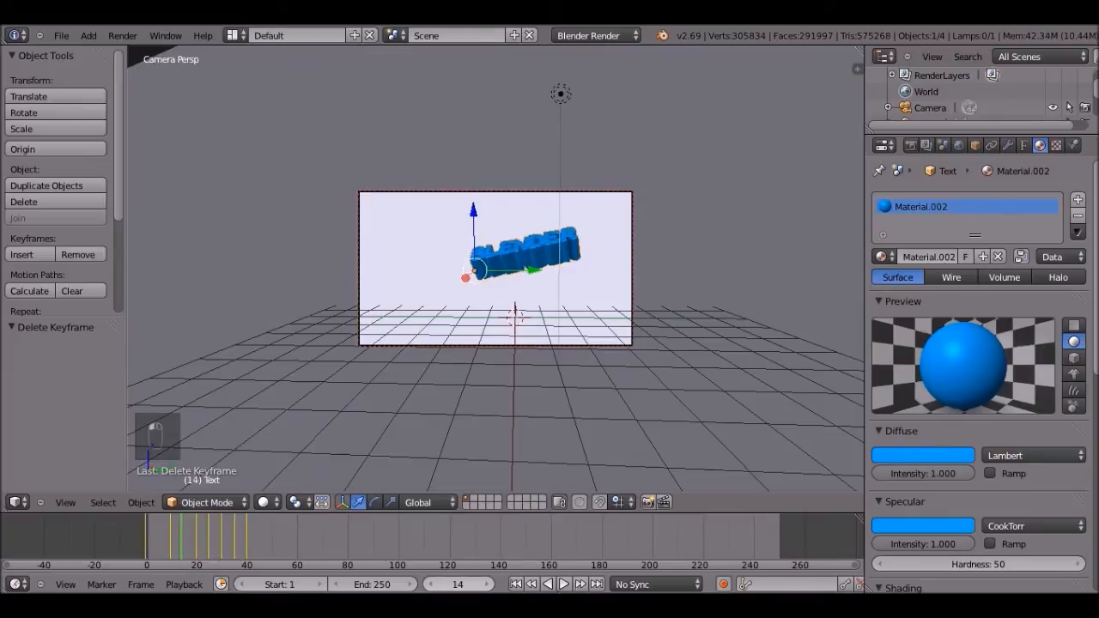
left_click(564, 584)
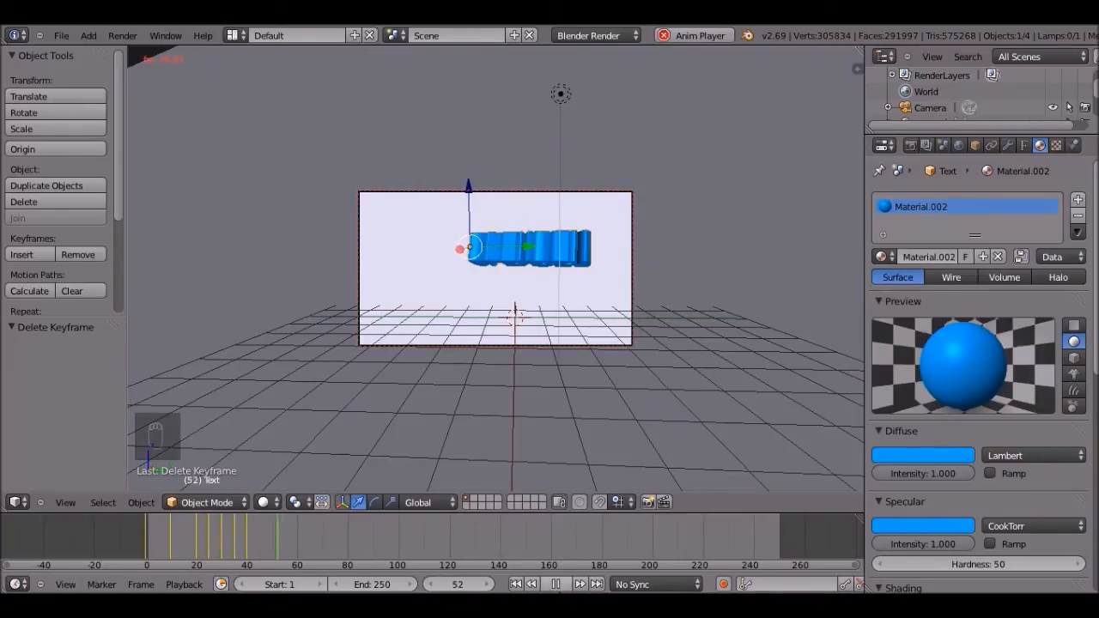
key("alt+a")
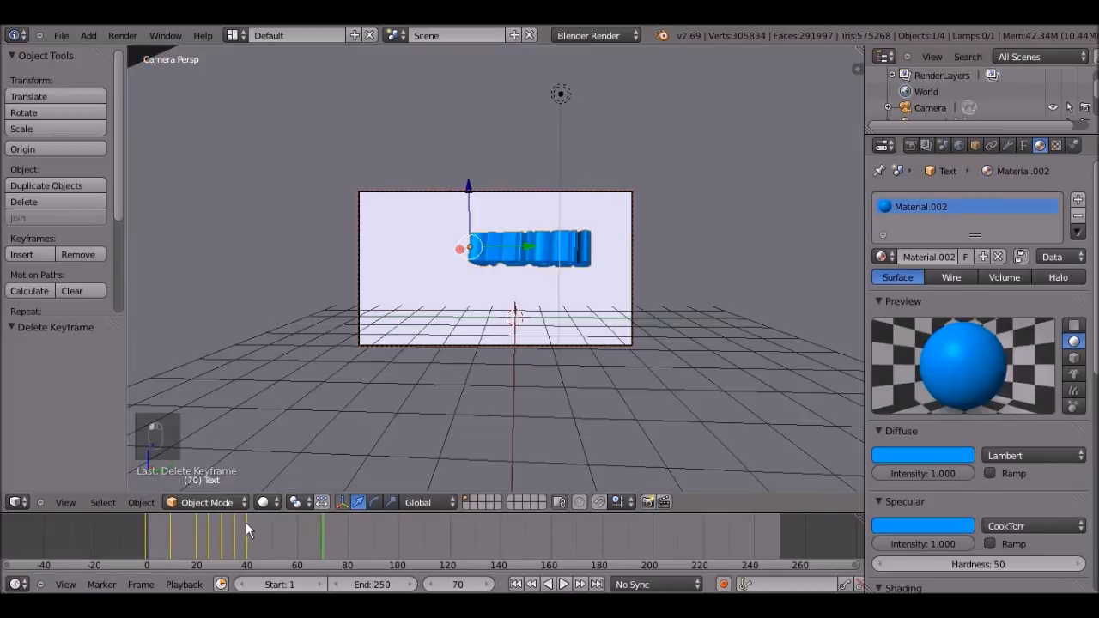
- Go to frame 45 and rotate the text 90° around the global Y axis
left_click(245, 522)
left_click(258, 526)
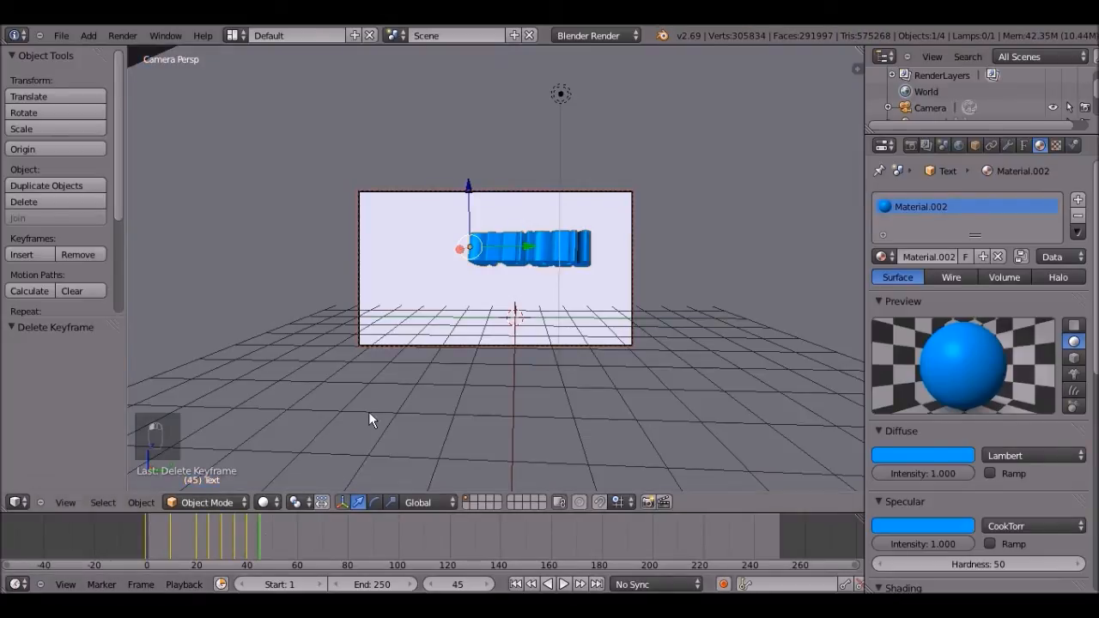
type("ry")
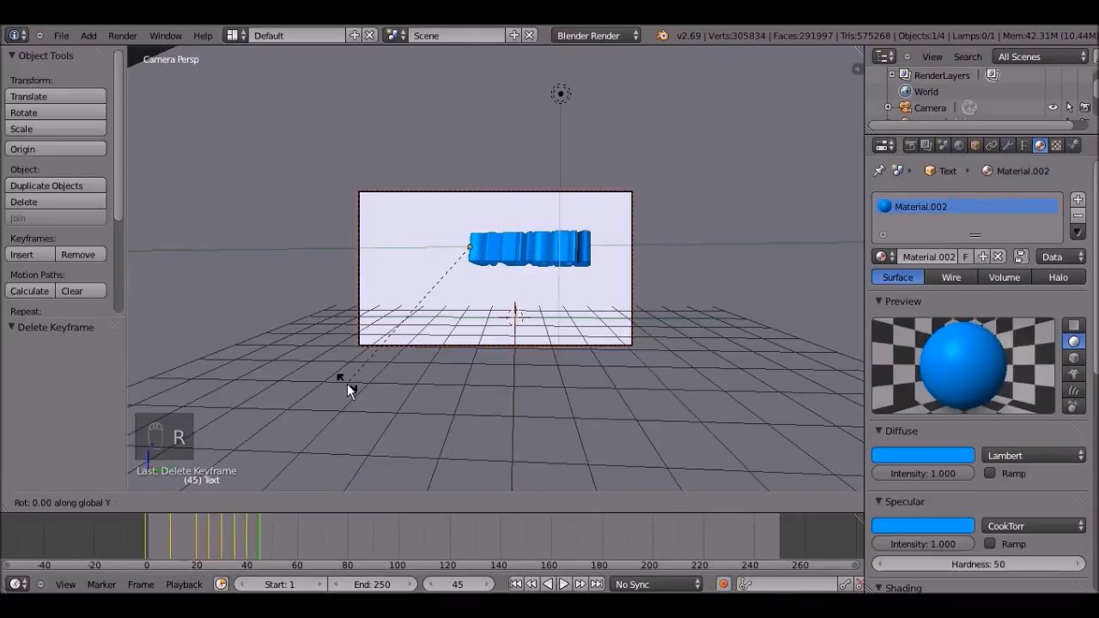
type("90")
key("Return")
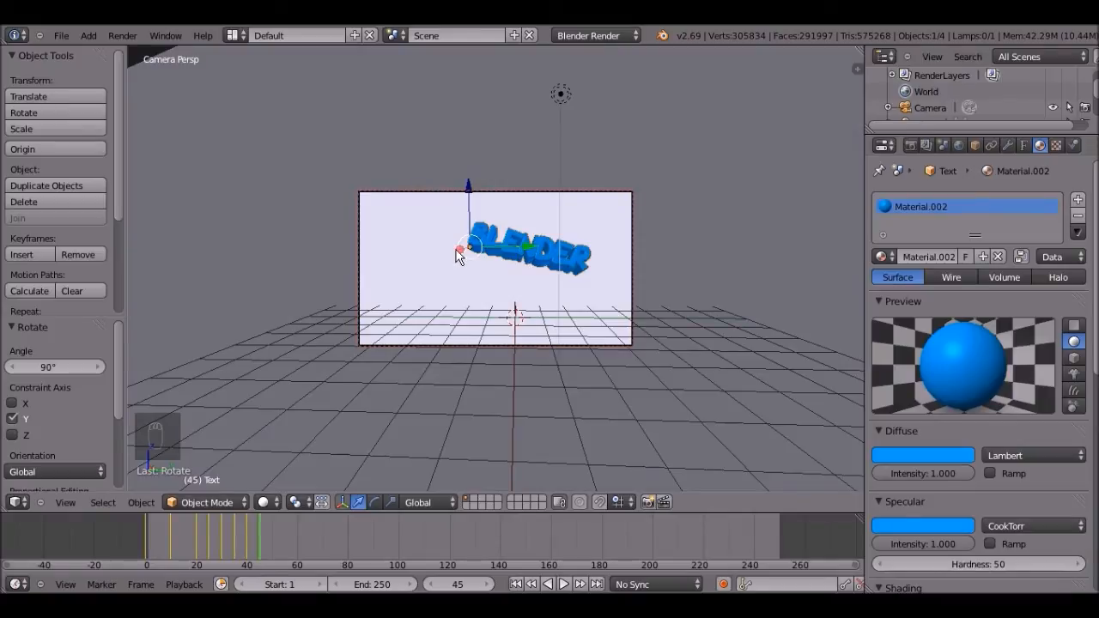
- Move the text about 1.2 along the global X axis and 0.32 up along Z, and insert a keyframe at frame 45
left_click_drag(458, 249, 453, 248)
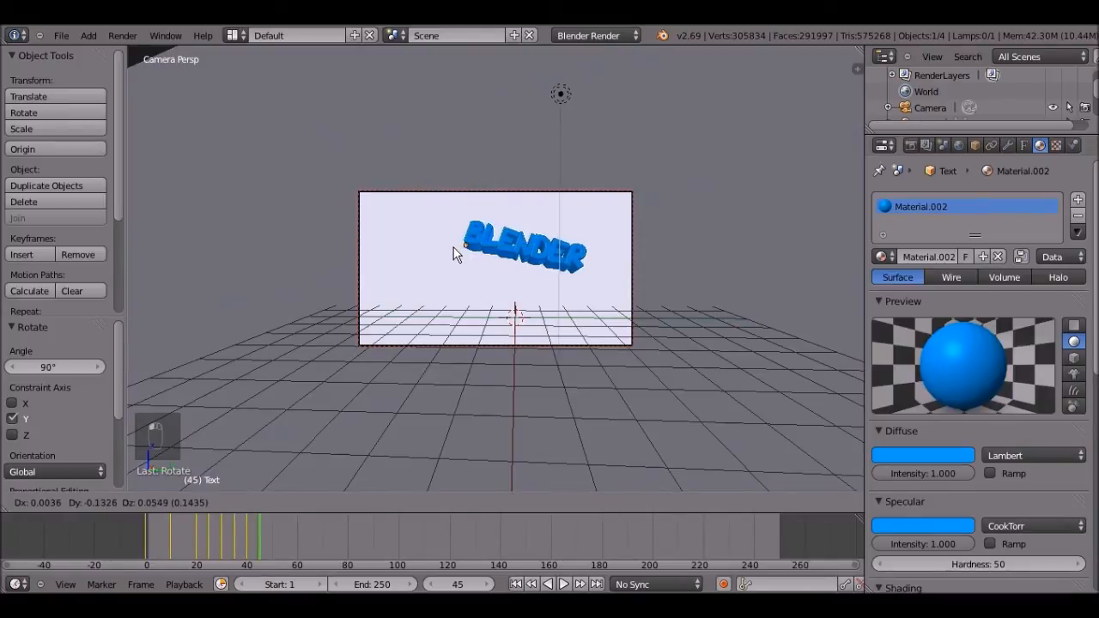
right_click(453, 247)
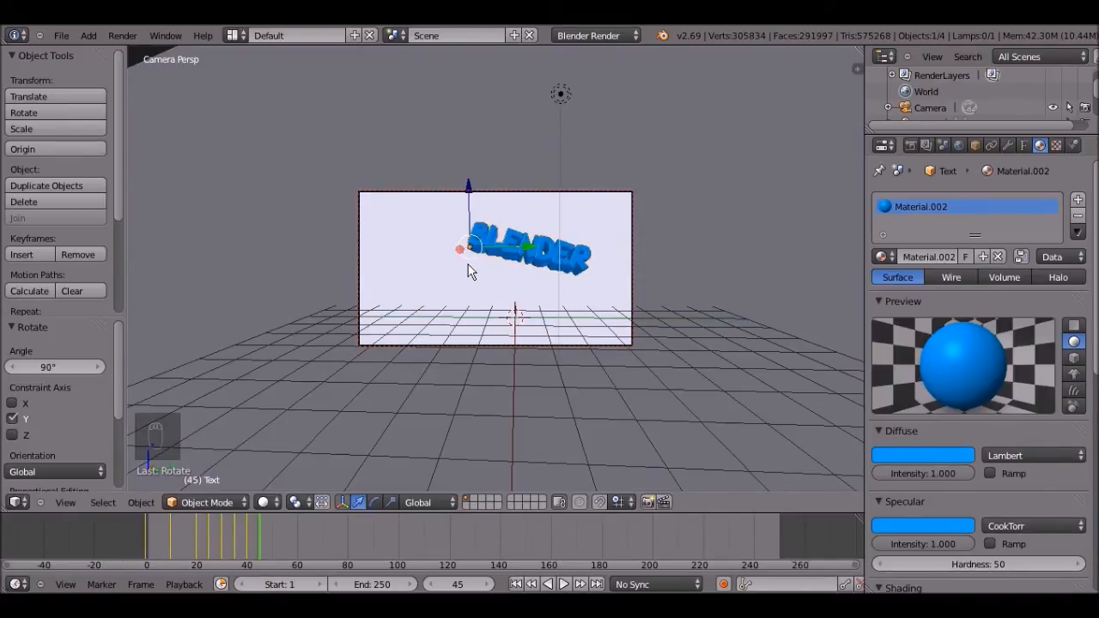
key("KP_0")
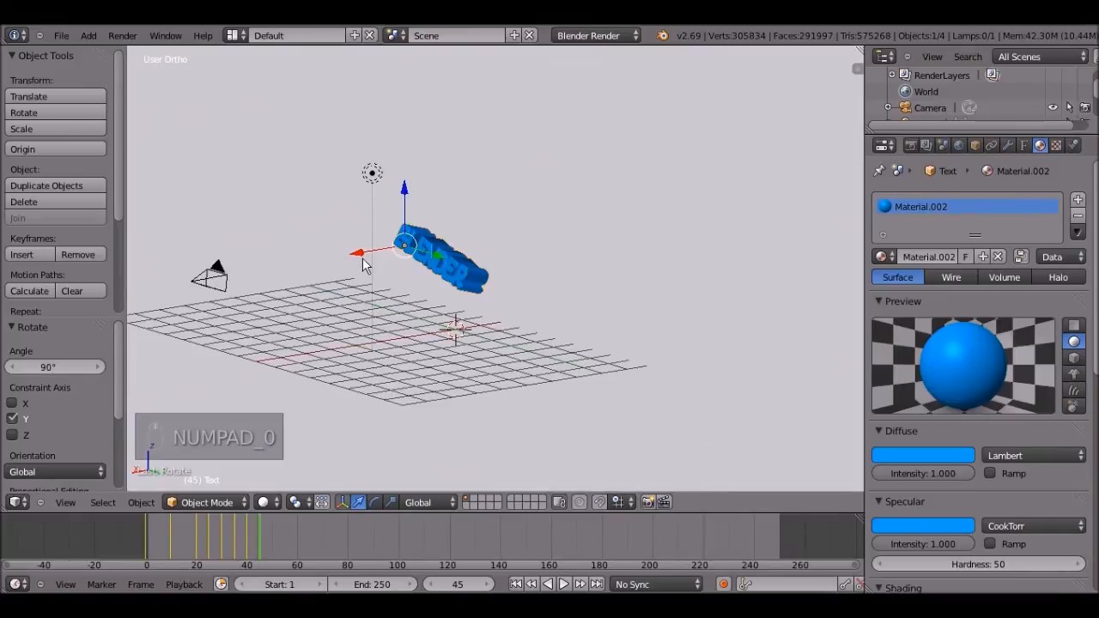
left_click_drag(359, 255, 325, 251)
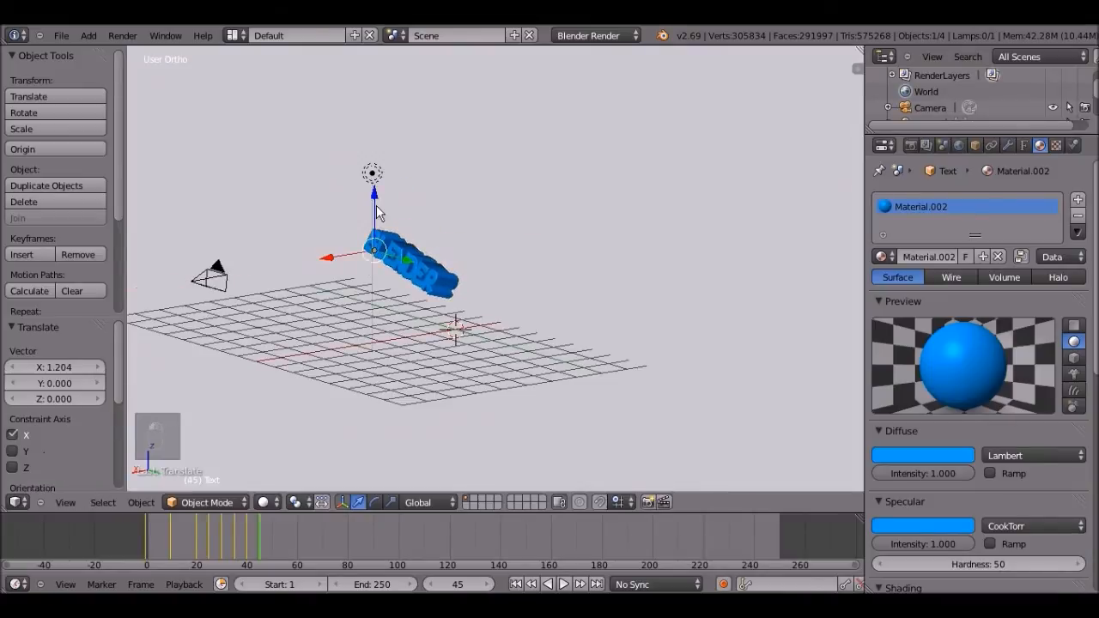
left_click_drag(374, 198, 370, 191)
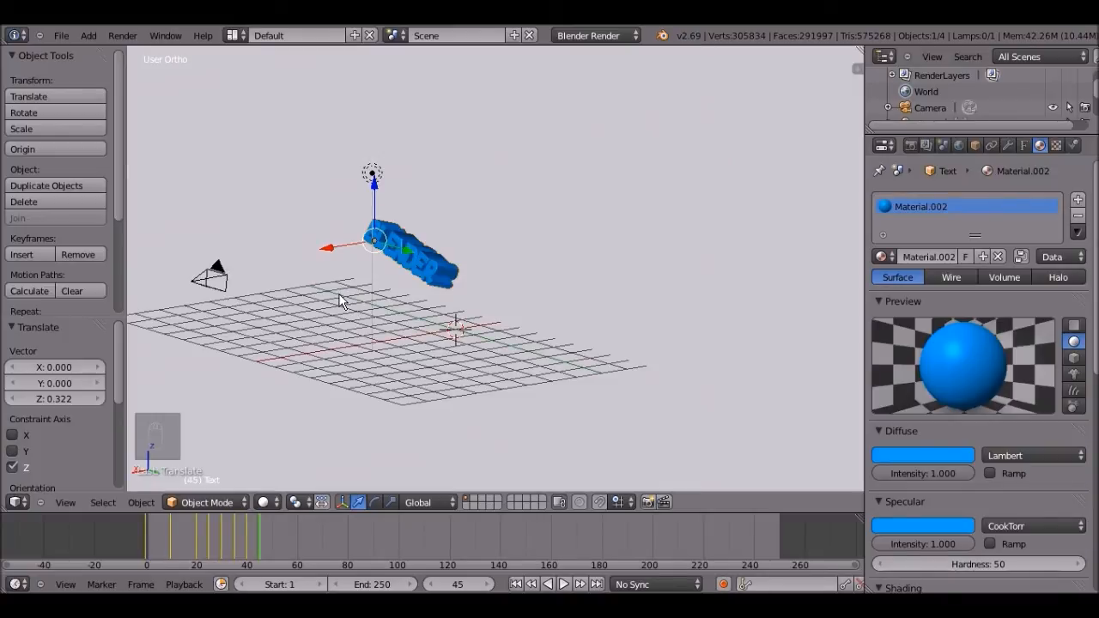
key("i")
left_click(337, 296)
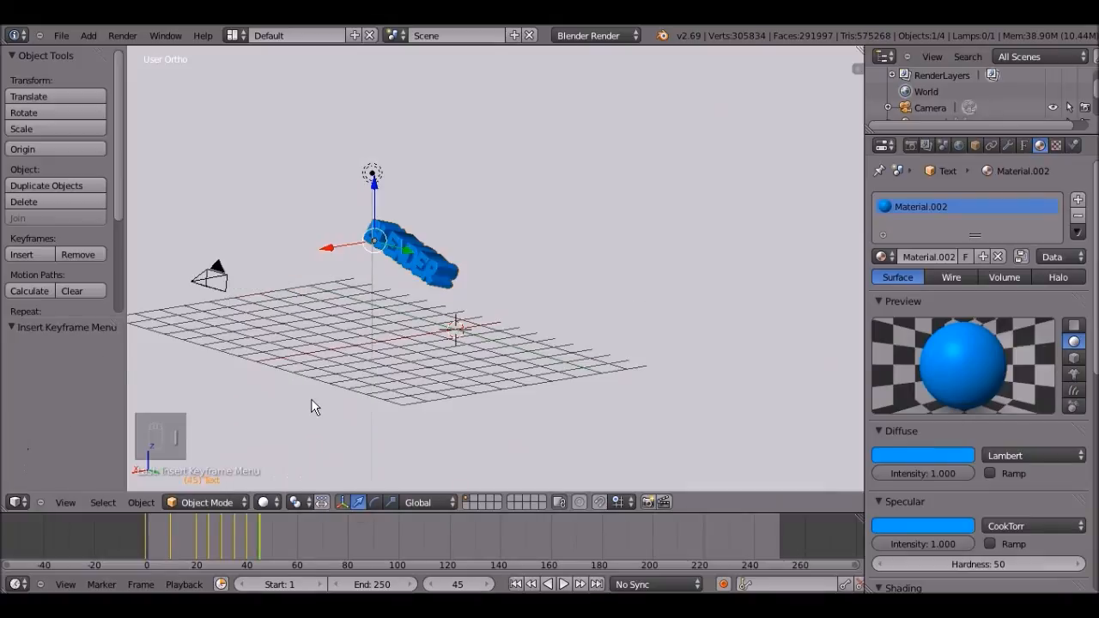
- At frame 48, rotate the text about -12.4° around the global Y axis and insert a LocRotScale keyframe
left_click(266, 527)
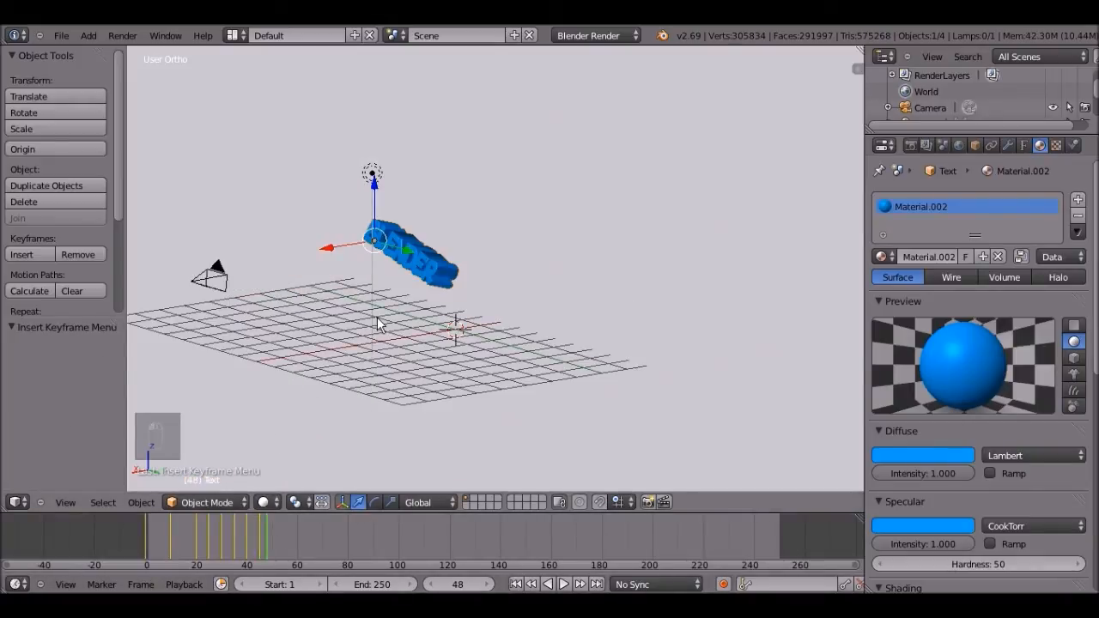
key("r")
key("y")
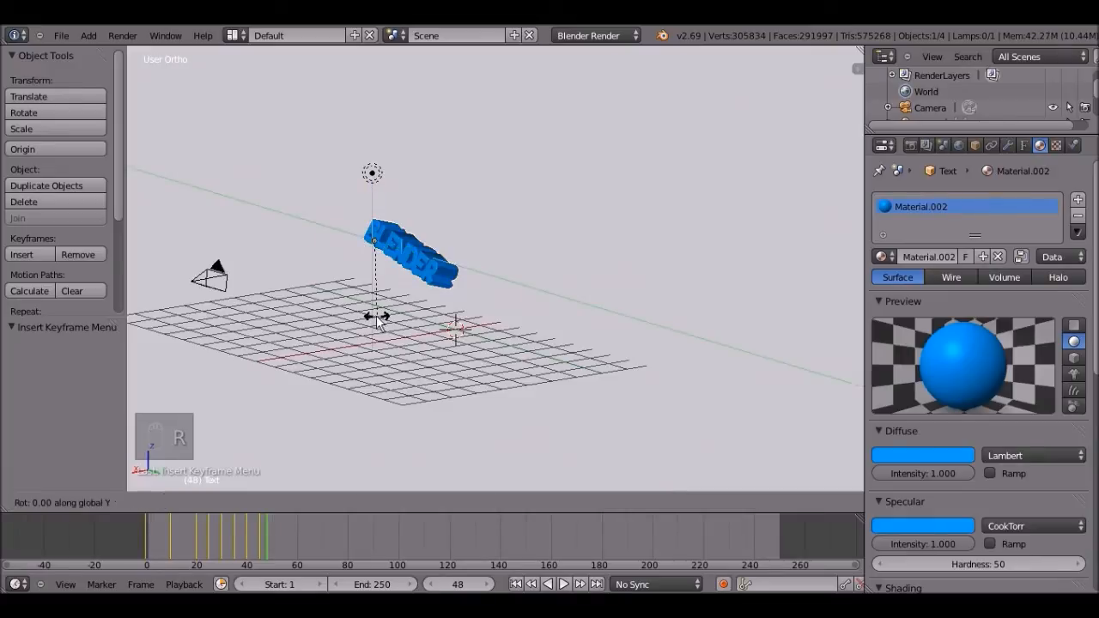
left_click(365, 312)
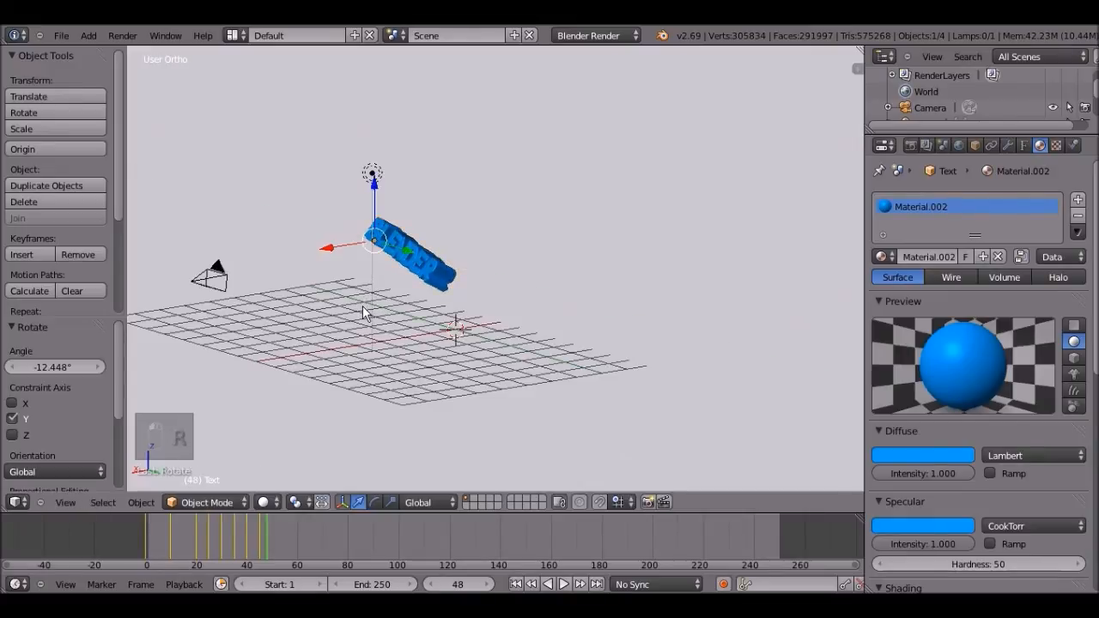
key("KP_0")
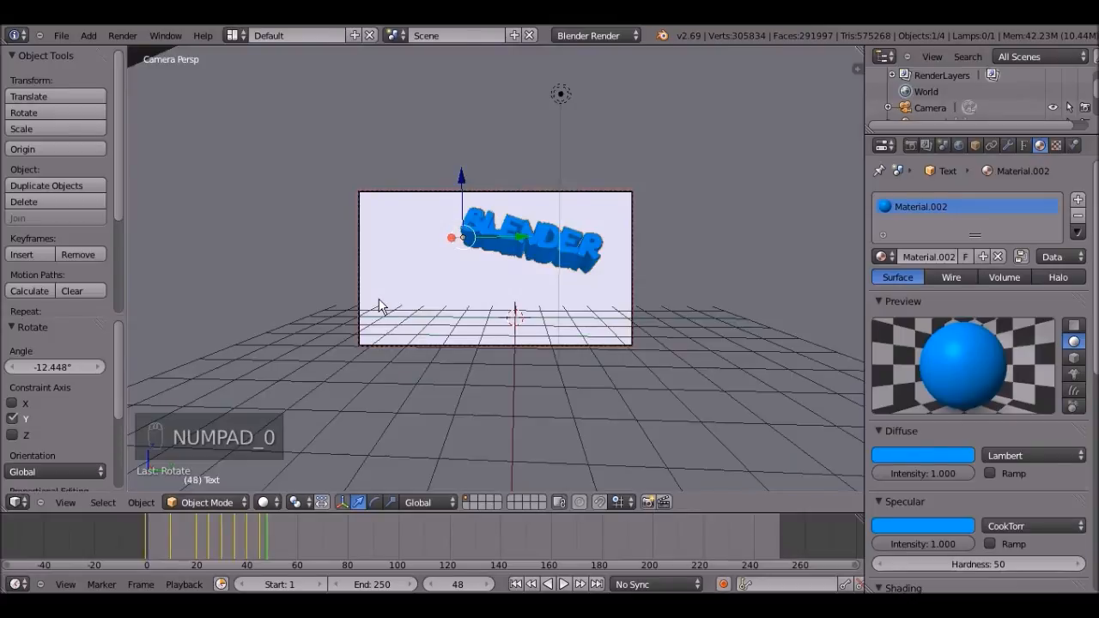
key("i")
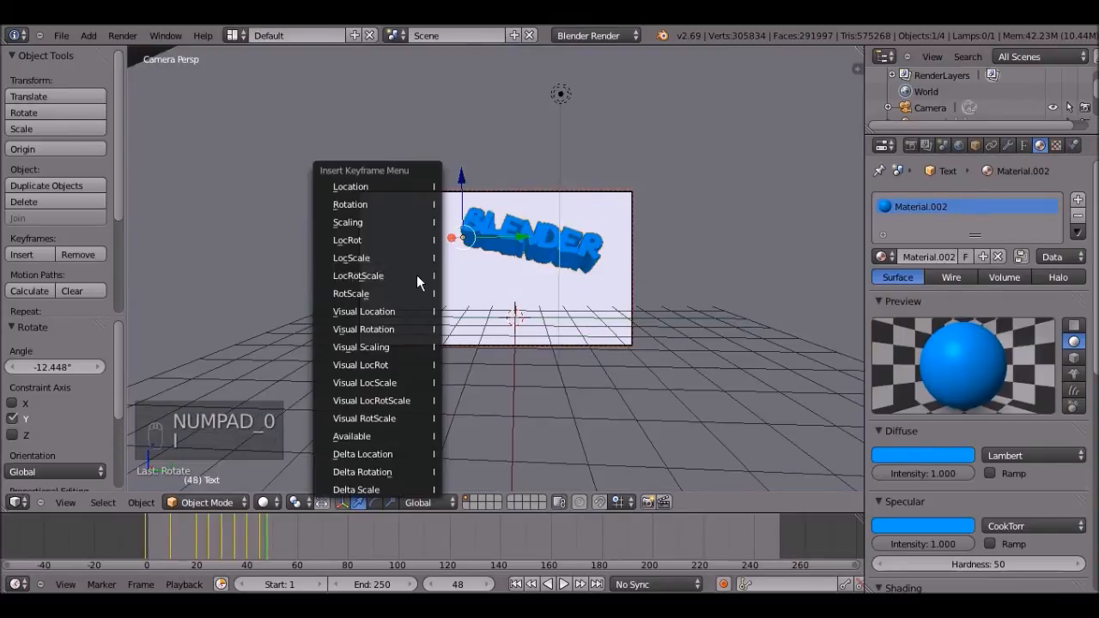
left_click(417, 275)
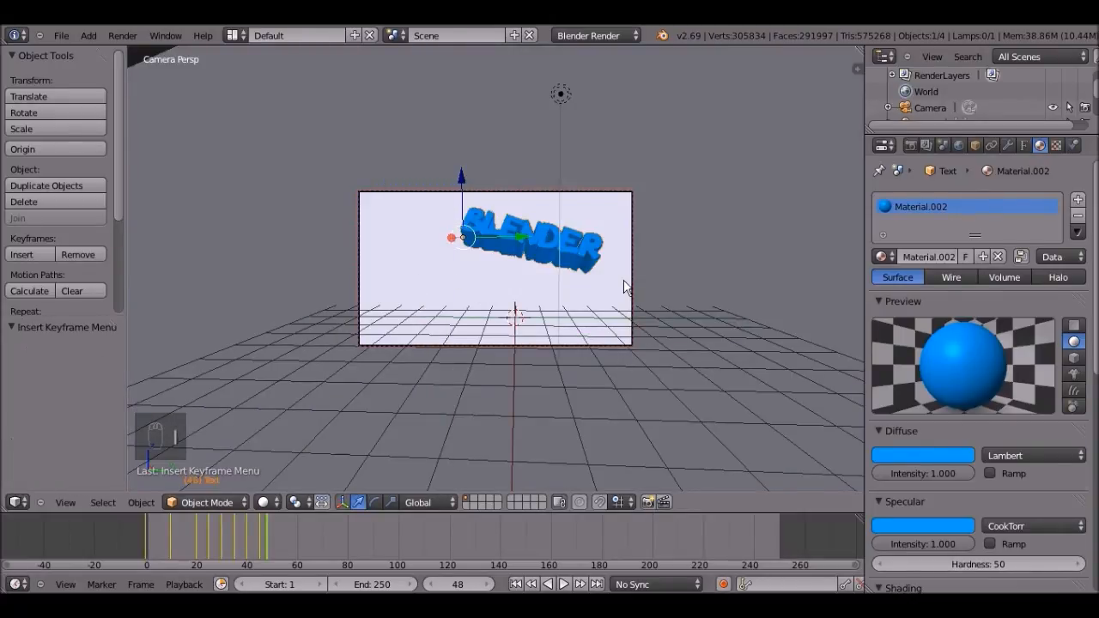
- Try rotating the text about 27.3° around Y and moving it about 3 along X and 0.8 up, and recheck the keyframes at 45 and 48
key("KP_0")
middle_click_drag(525, 294, 503, 292)
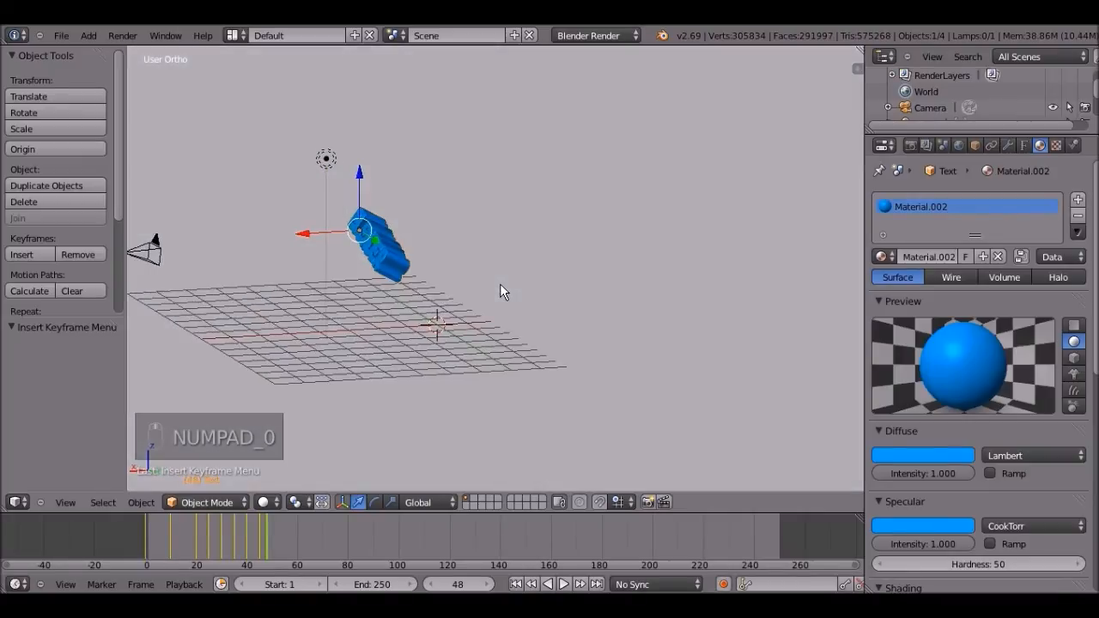
key("r")
key("y")
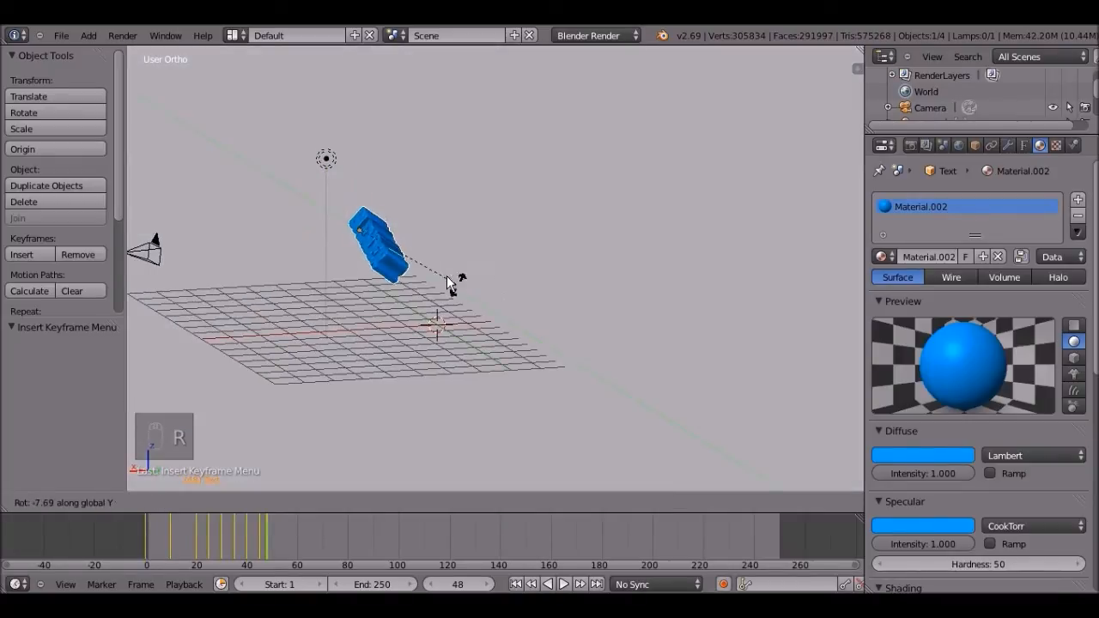
left_click(463, 222)
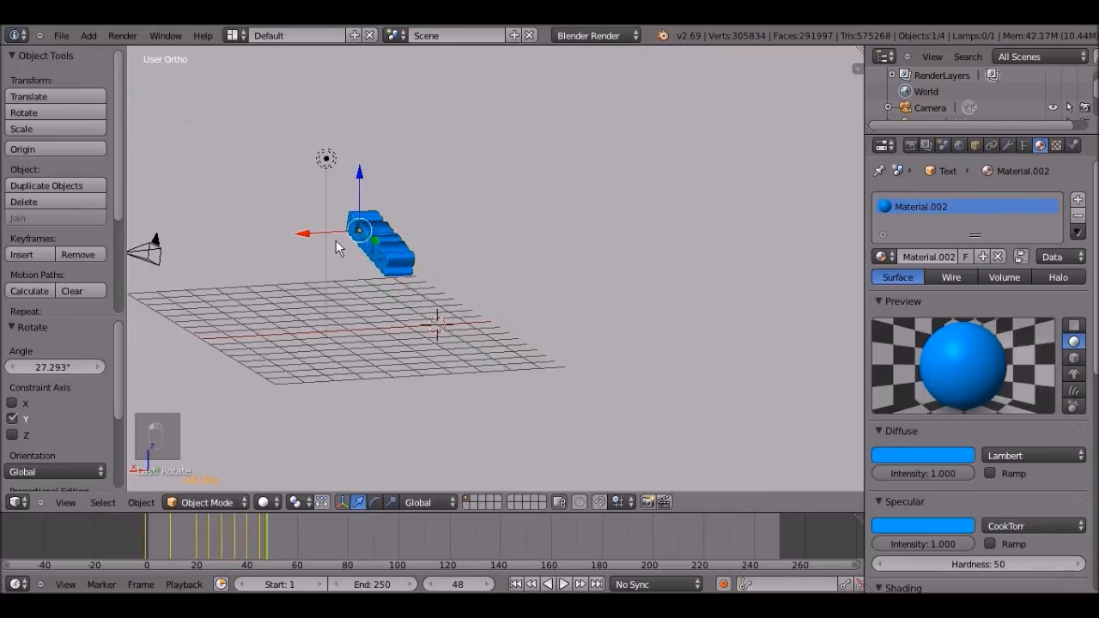
left_click_drag(310, 235, 236, 232)
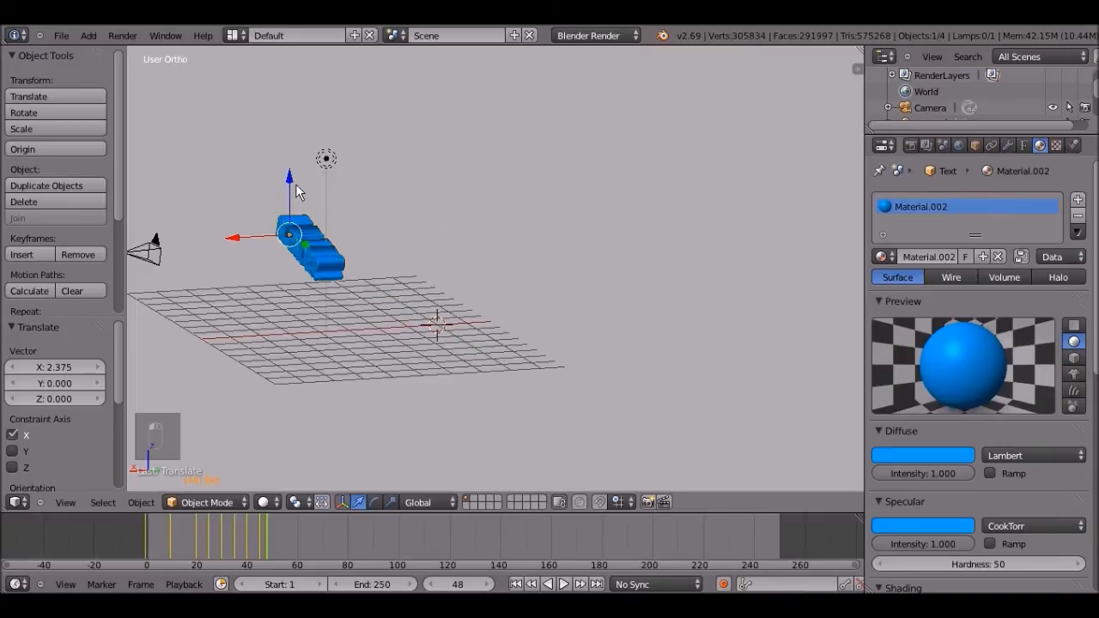
left_click_drag(290, 172, 273, 150)
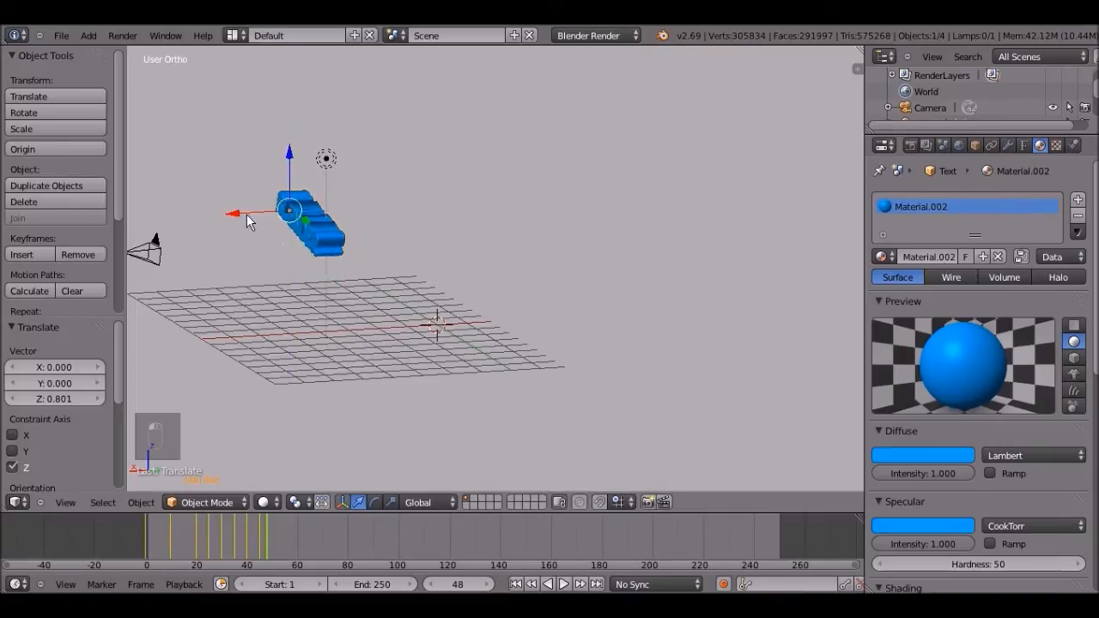
left_click_drag(222, 217, 209, 205)
key("KP_0")
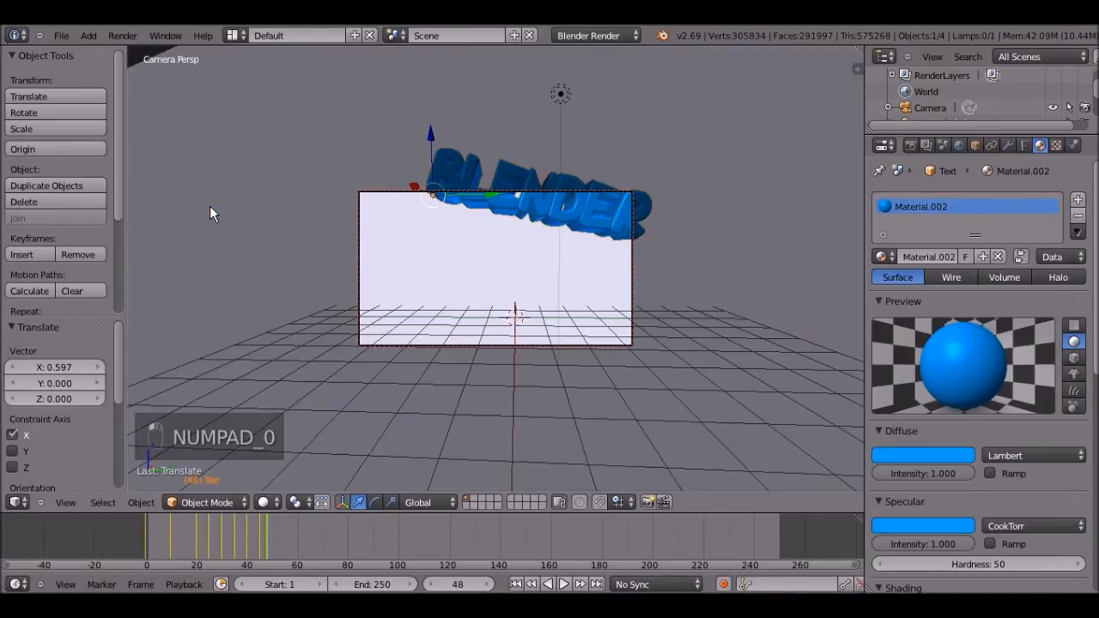
left_click(261, 522)
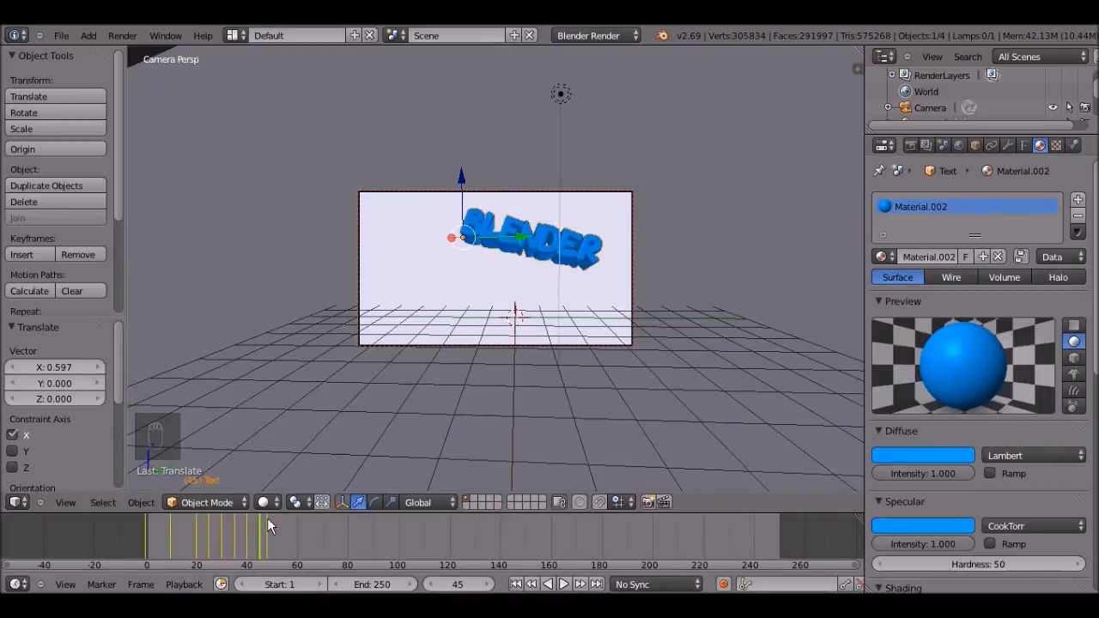
left_click(267, 518)
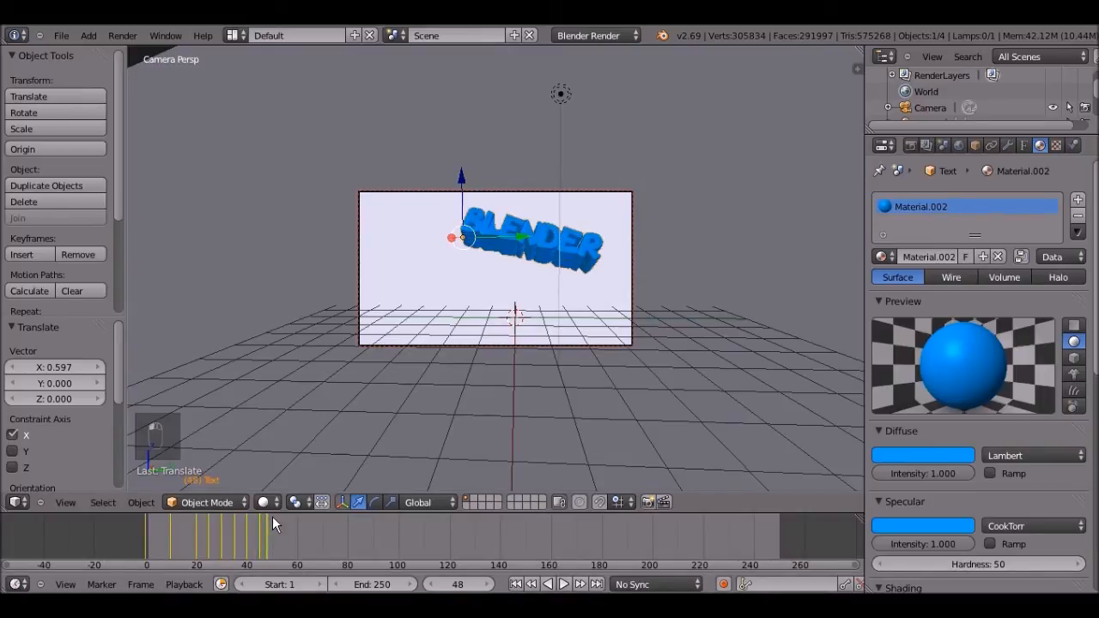
- Go to frame 50 and rotate the text about 26.6° around the global Y axis
left_click(272, 516)
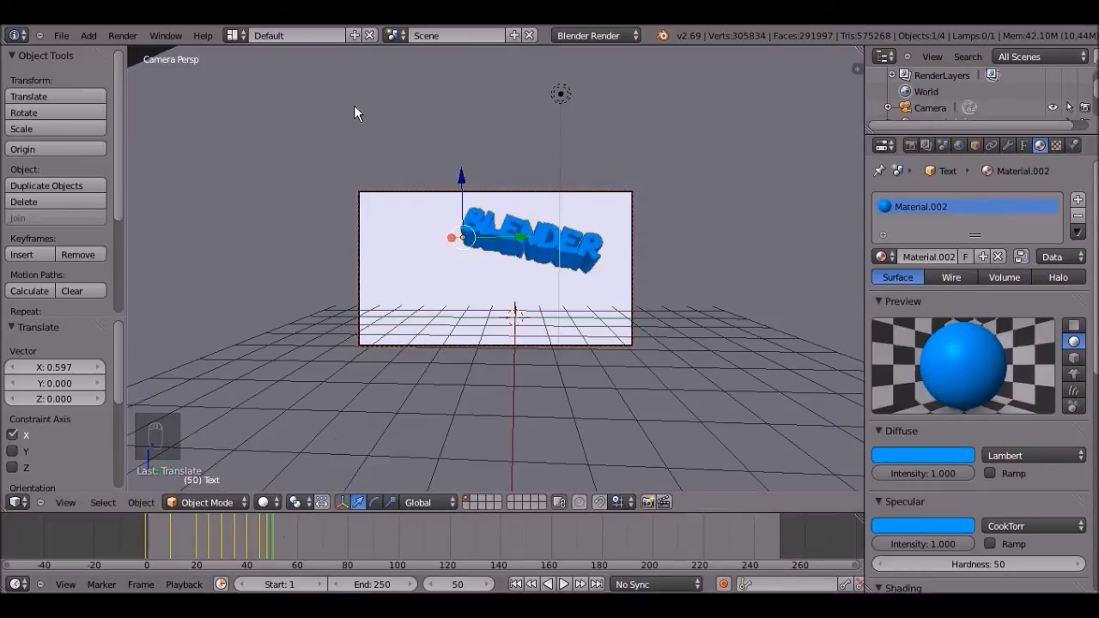
key("KP_0")
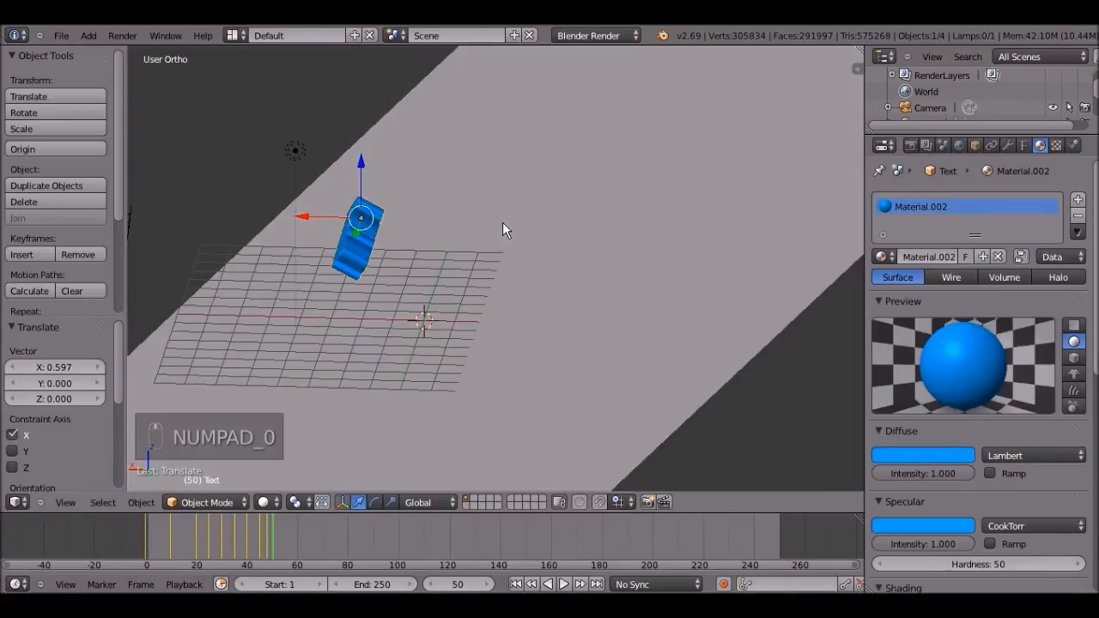
middle_click_drag(503, 226, 346, 363)
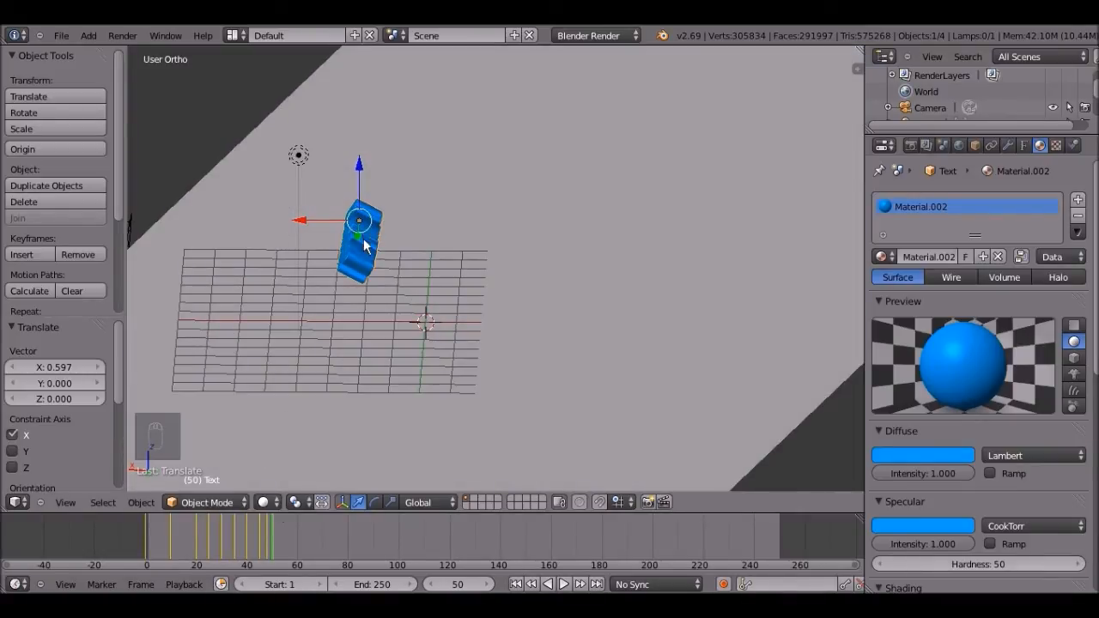
middle_click_drag(365, 246, 368, 228)
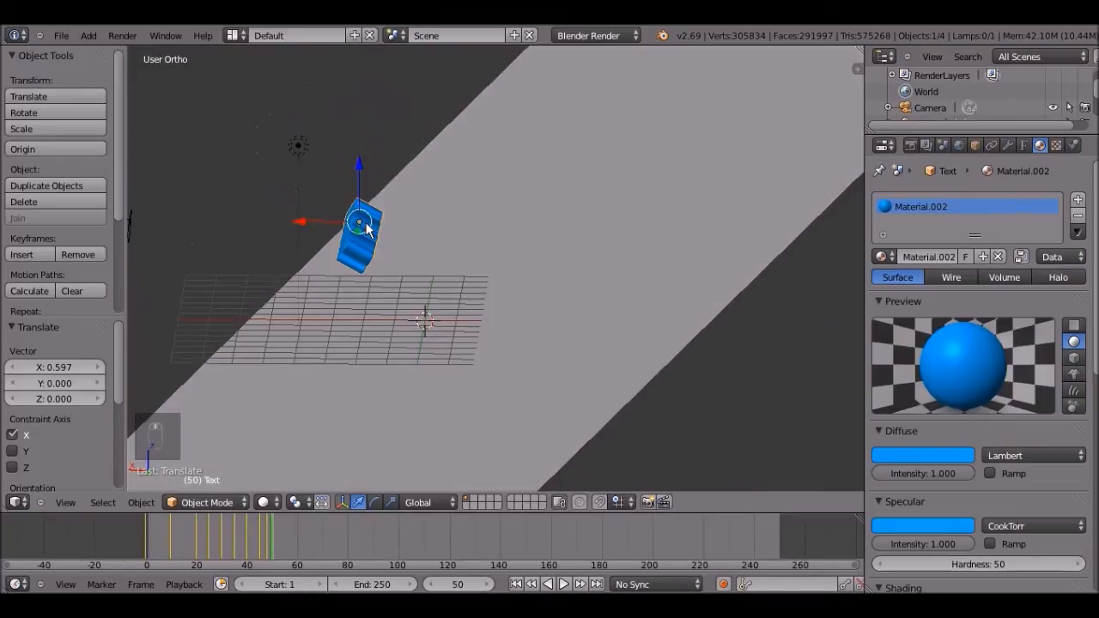
key("r")
key("y")
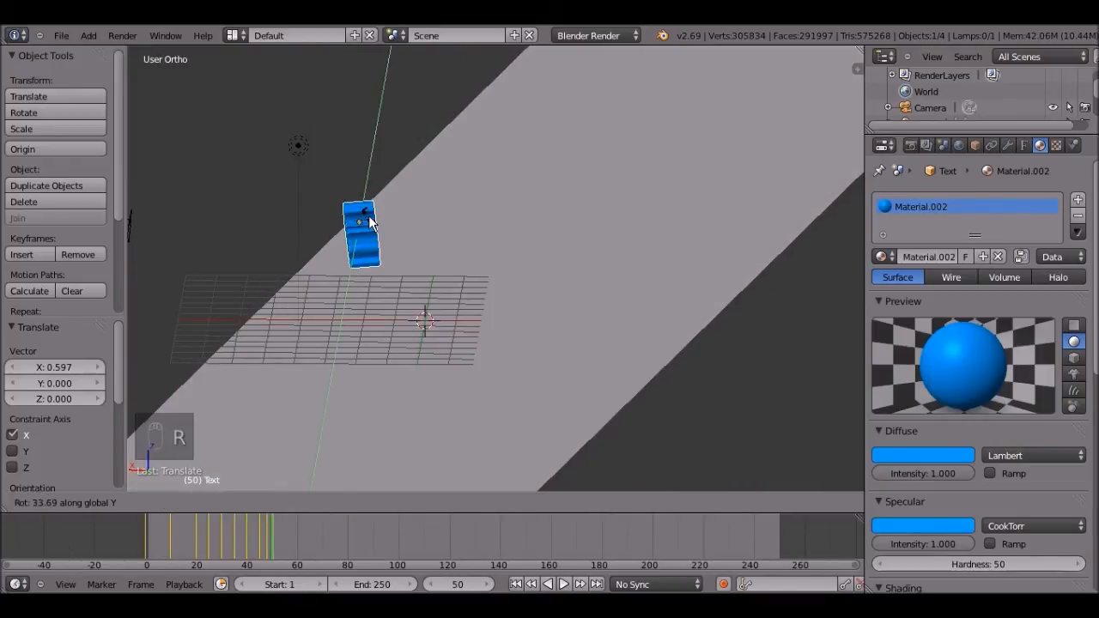
left_click(371, 224)
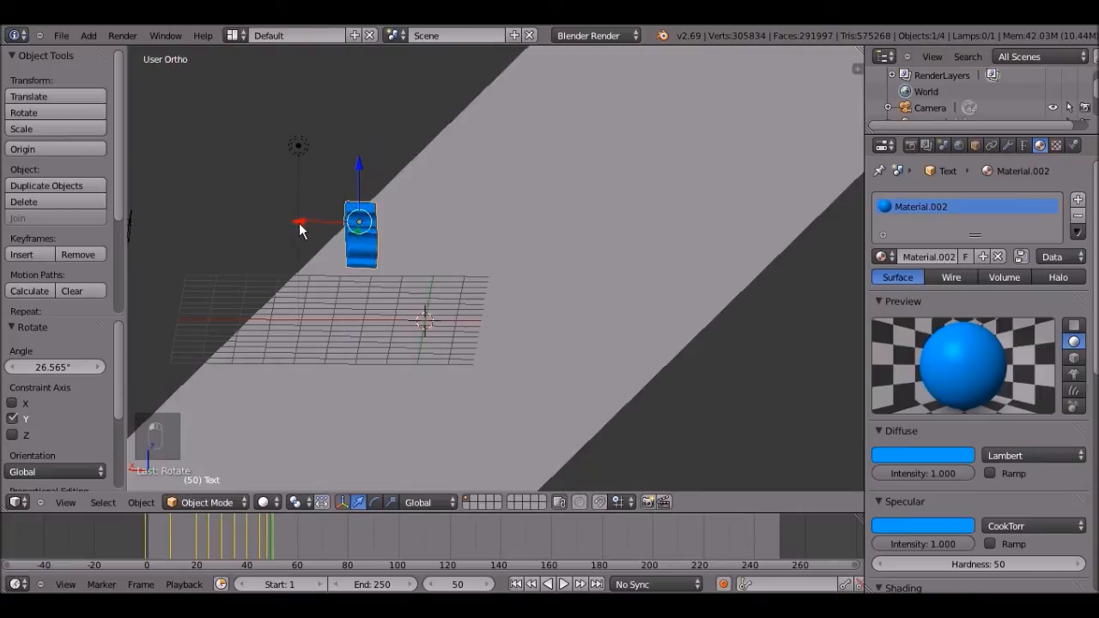
- Move the text about 2.36 along the global X axis and 0.29 up along Z, and insert a LocRotScale keyframe at frame 50
key("g")
key("x")
left_click(284, 190)
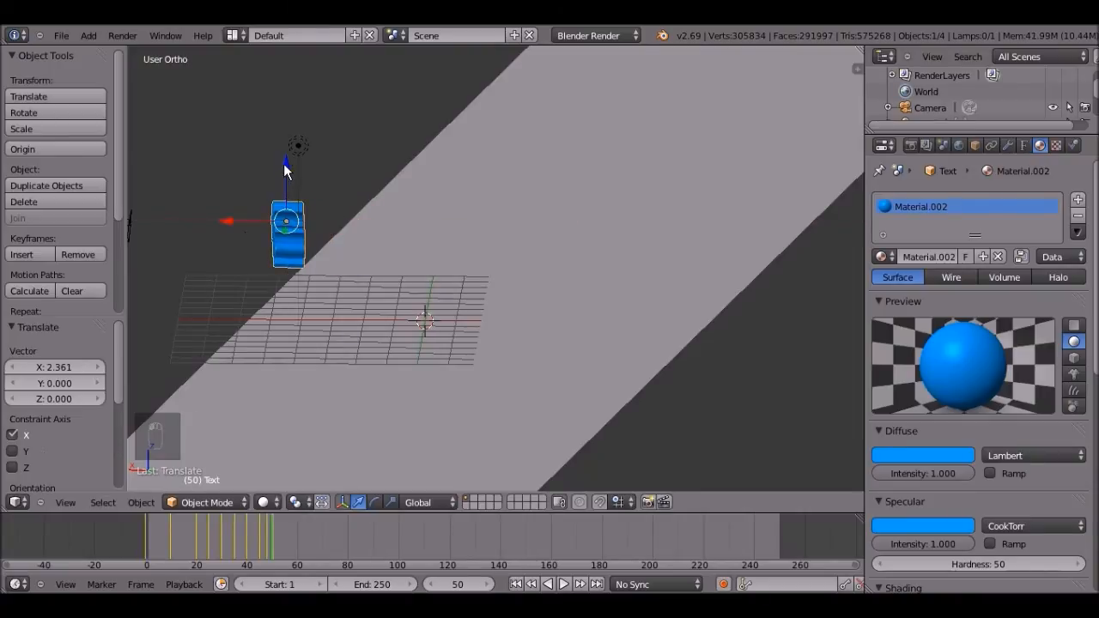
key("g")
key("z")
left_click(282, 154)
key("KP_0")
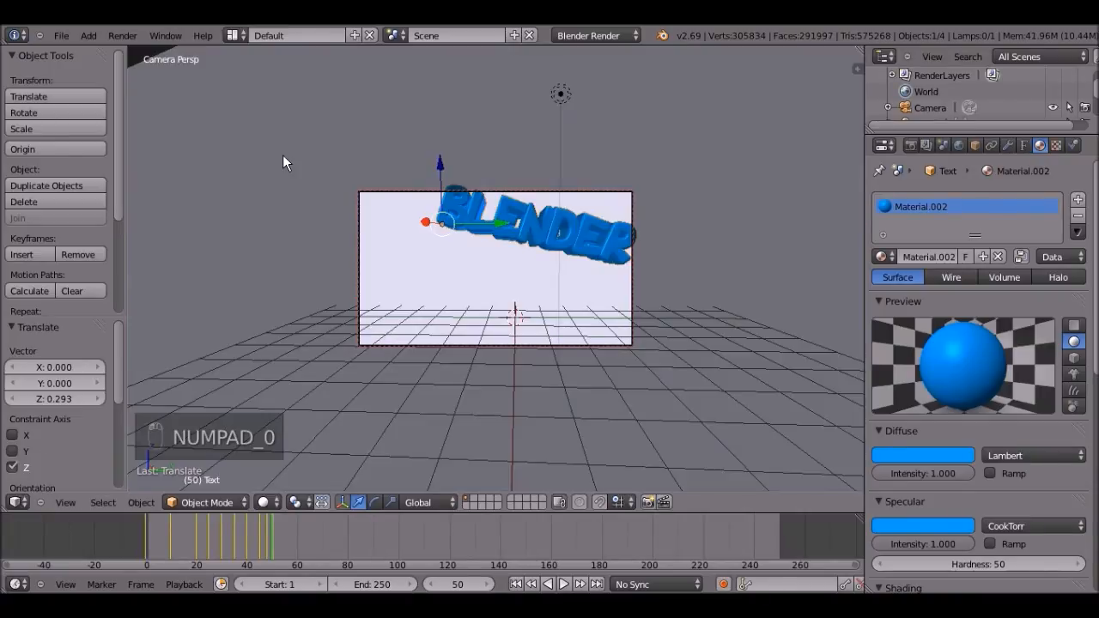
key("i")
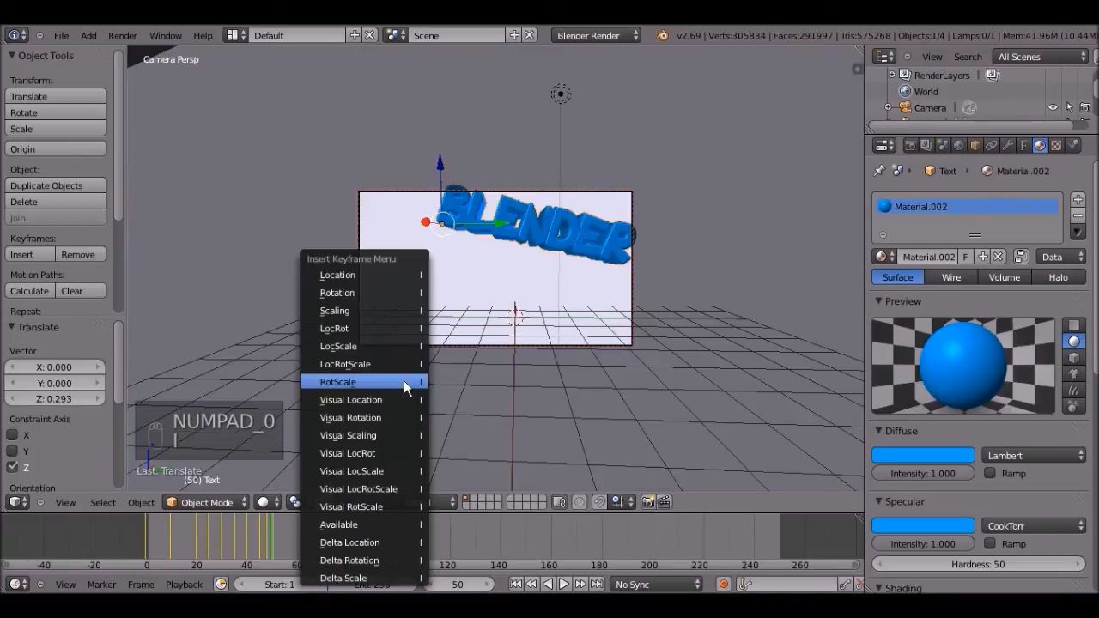
left_click(409, 365)
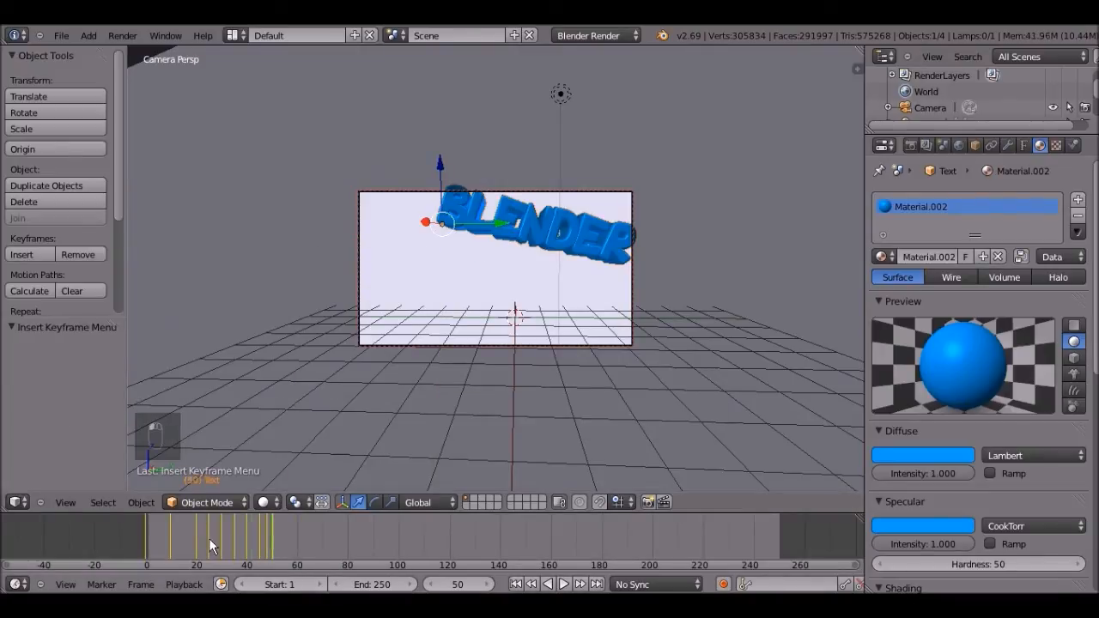
- Go back to frame 0 and play the animation past frame 50 to check the text's motion
left_click(184, 538)
left_click(89, 521)
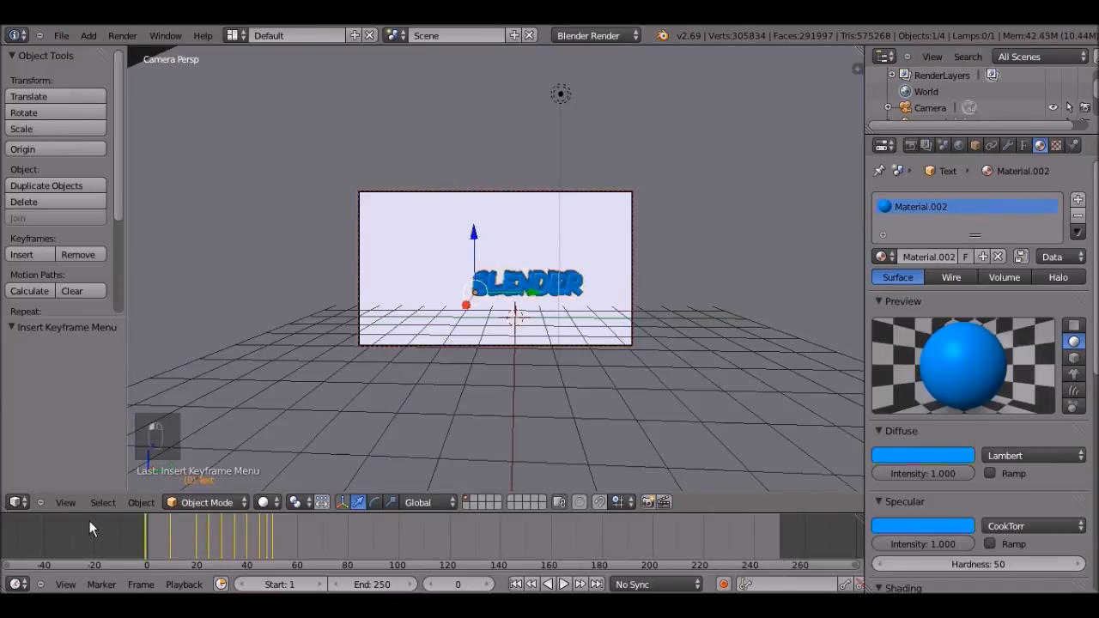
left_click(566, 585)
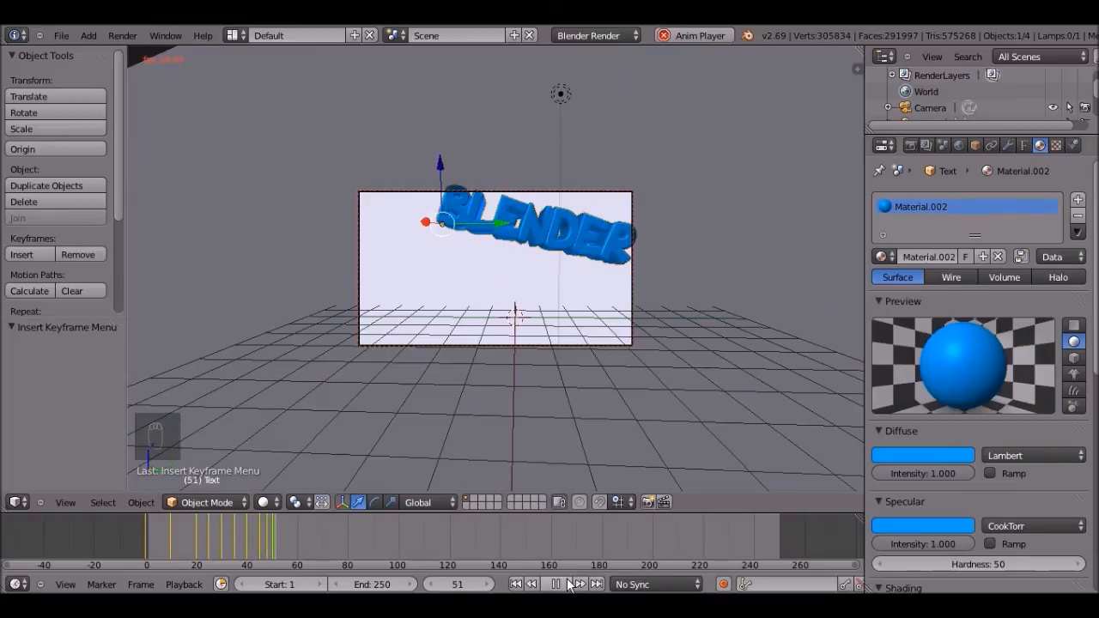
left_click(557, 585)
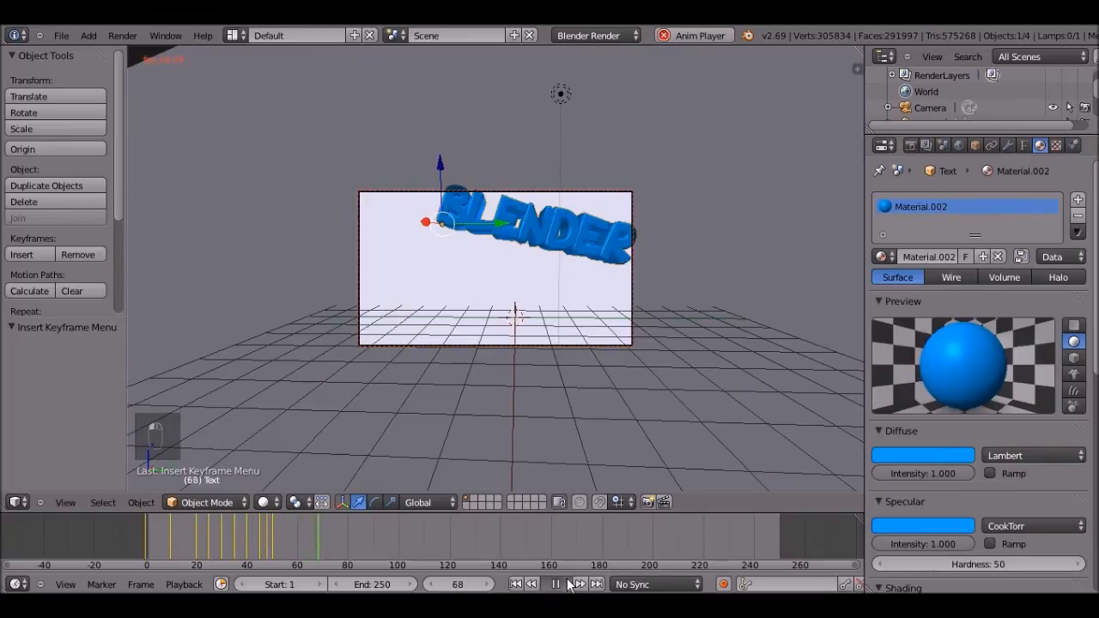
- Go to frame 55 and move the text about 5.3 along the global X axis toward the camera
left_click(281, 533)
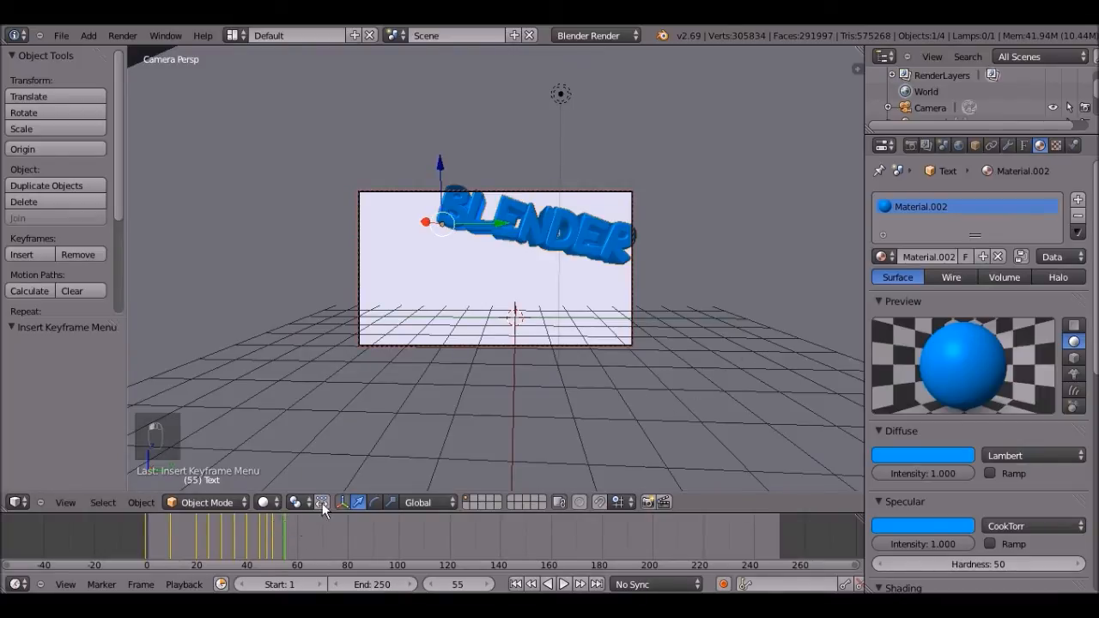
left_click_drag(425, 224, 4, 348)
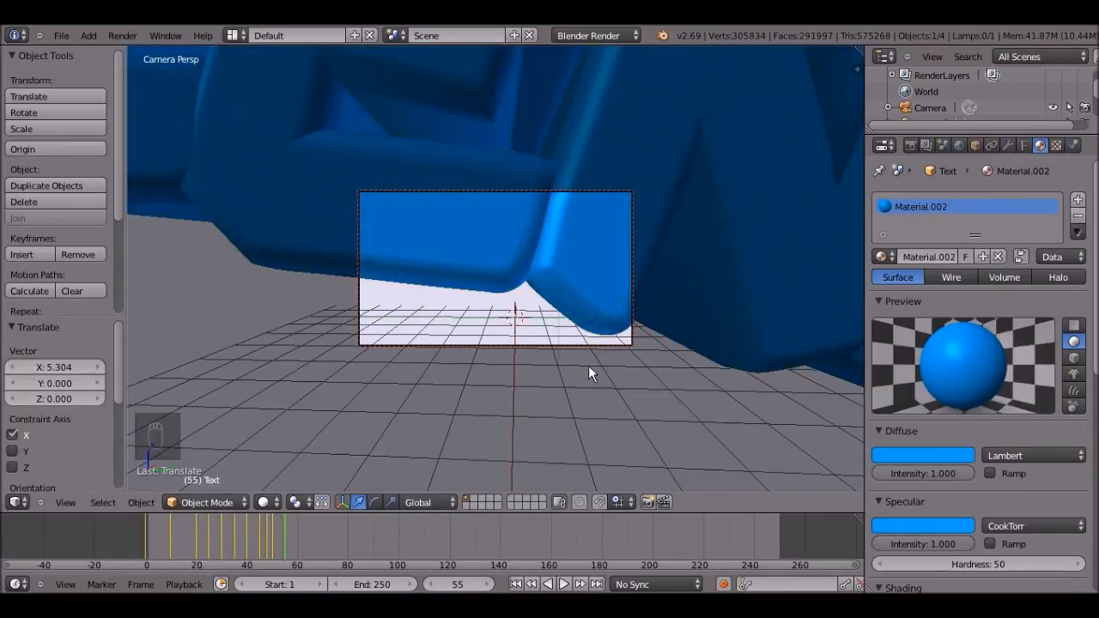
- Insert a LocRotScale keyframe for the text at frame 55, and play the animation from frame 0 to check the motion
key("i")
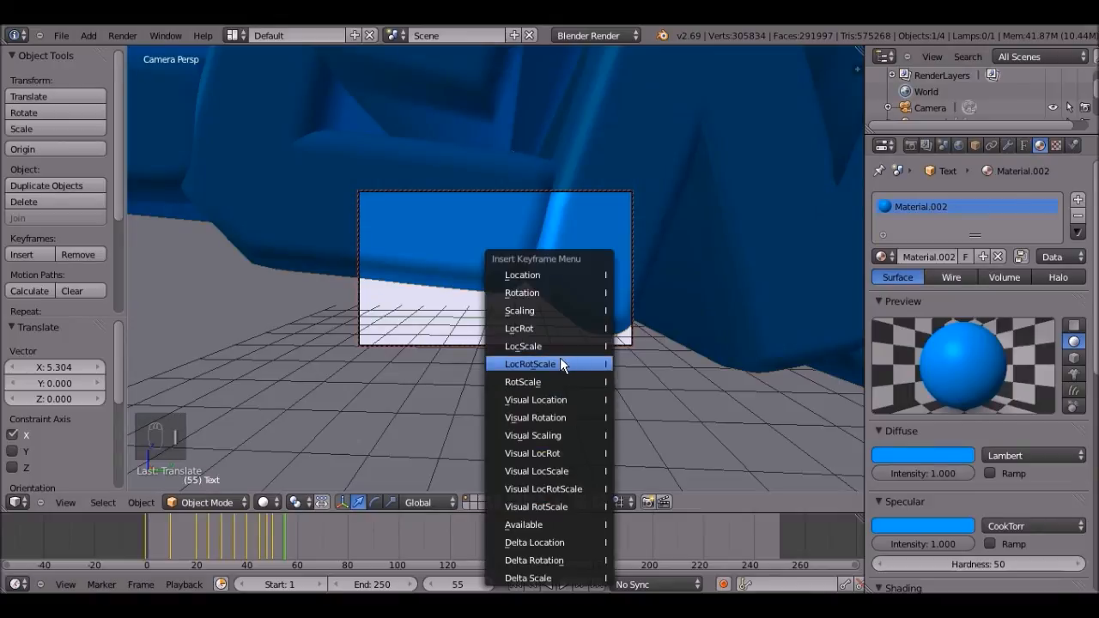
left_click(553, 365)
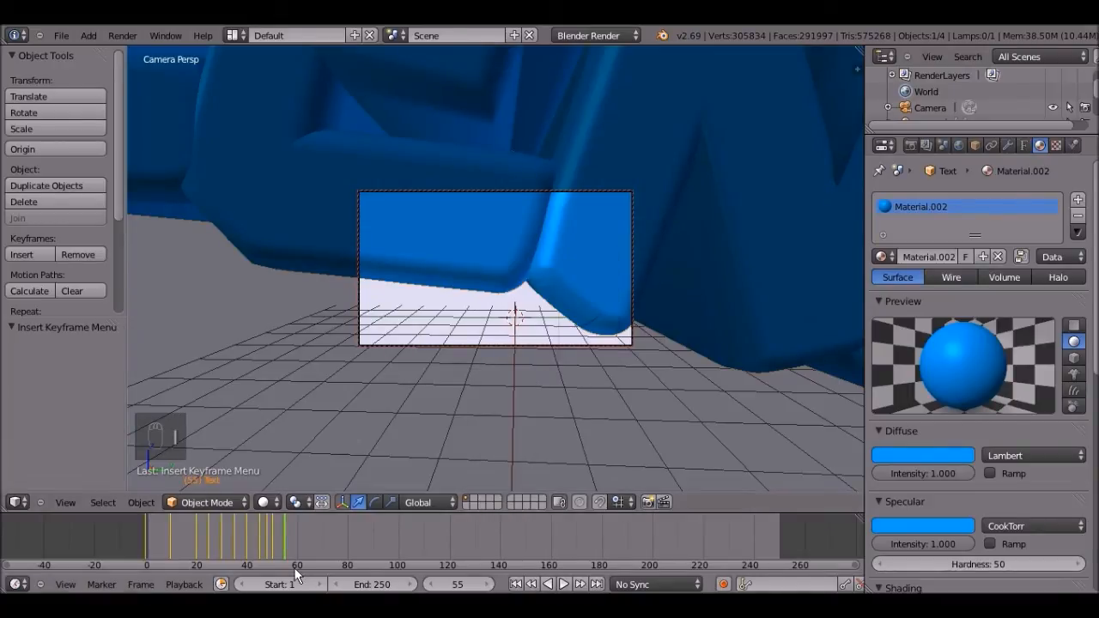
key("shift+Left")
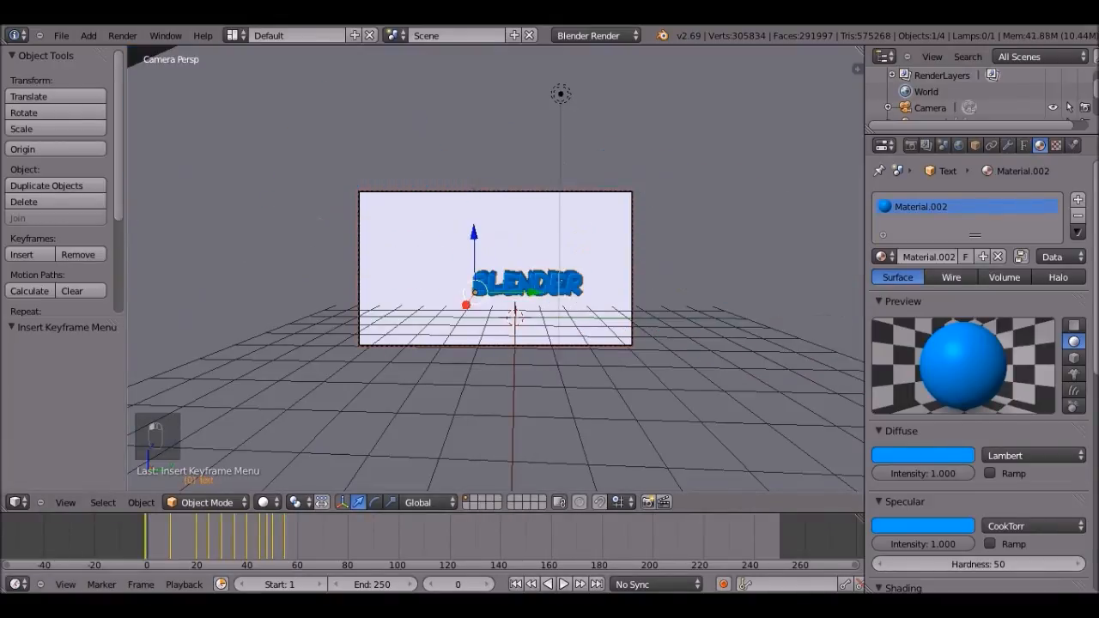
left_click(563, 585)
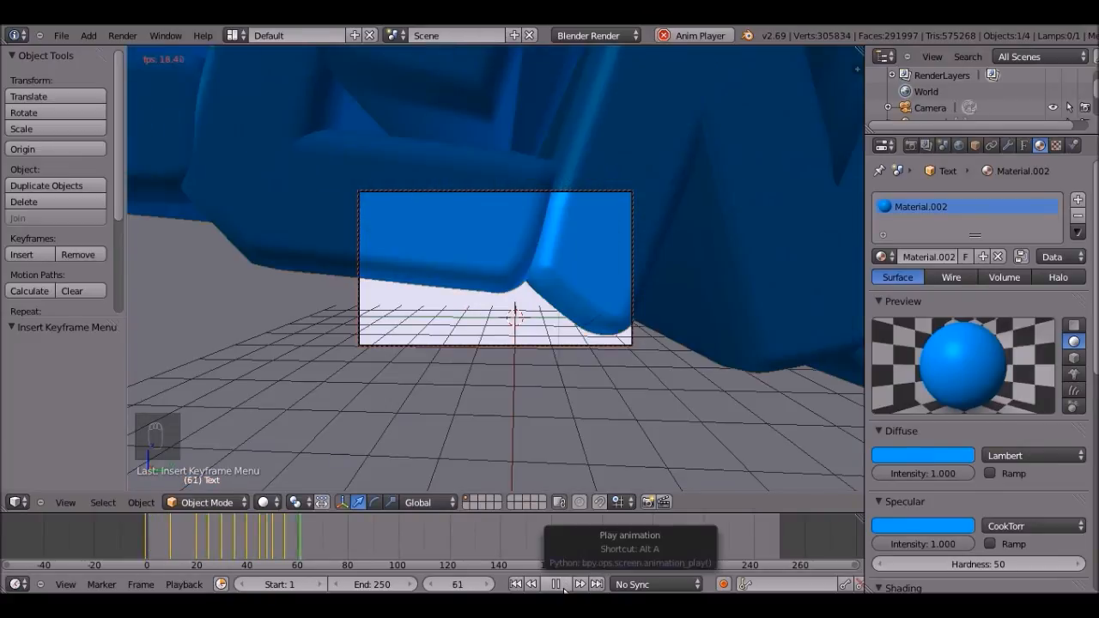
left_click(560, 585)
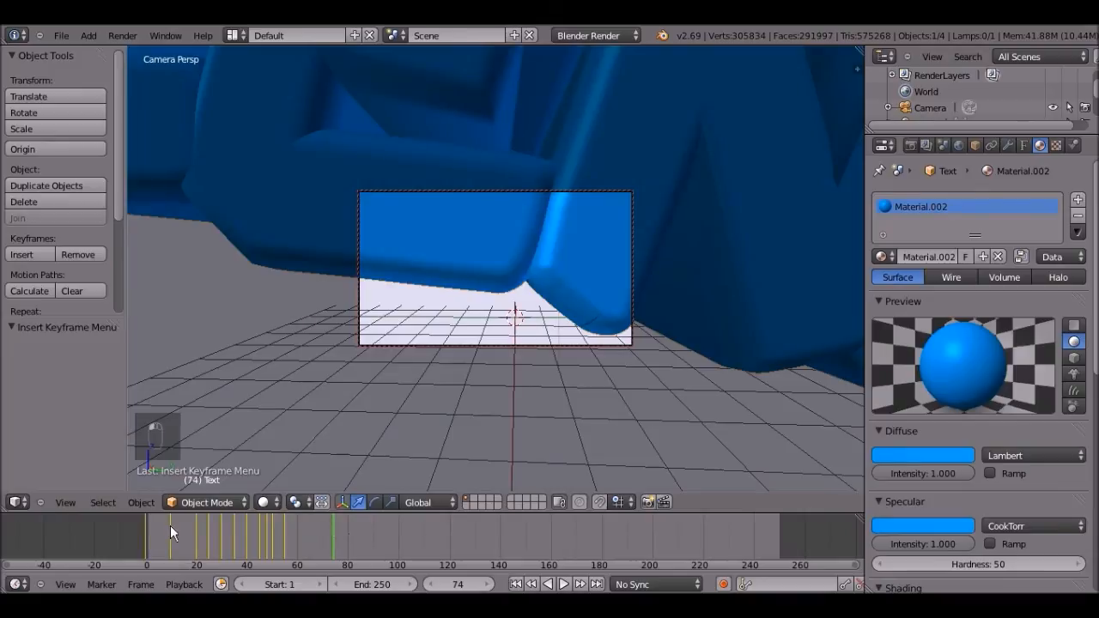
left_click_drag(170, 525, 122, 527)
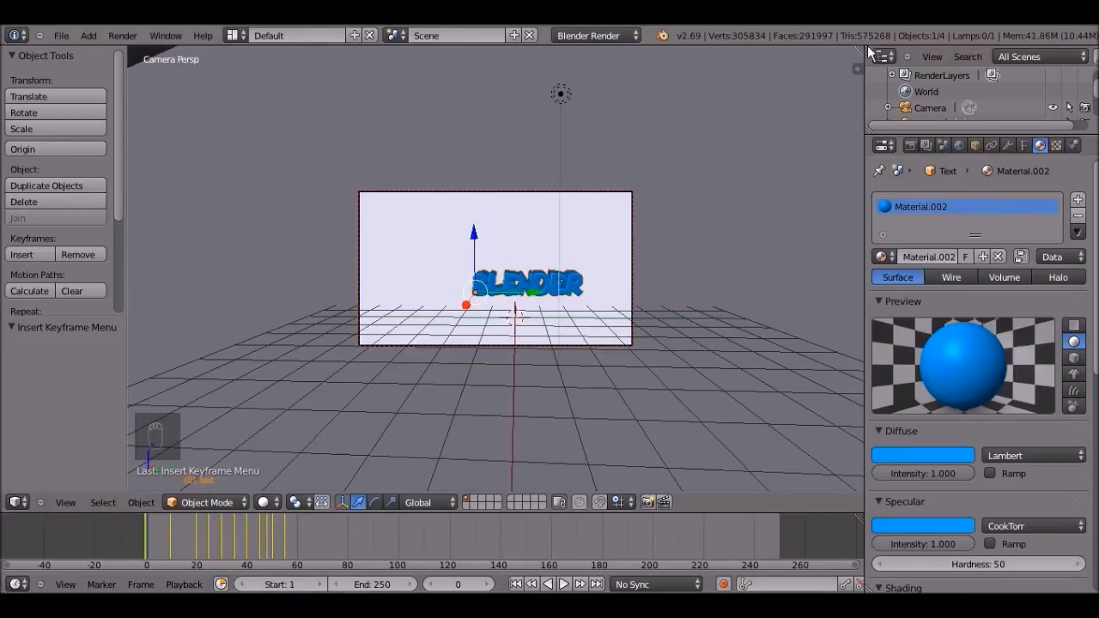
- Set the render output path to the Desktop folder with the file name "tutorial animation"
left_click(916, 144)
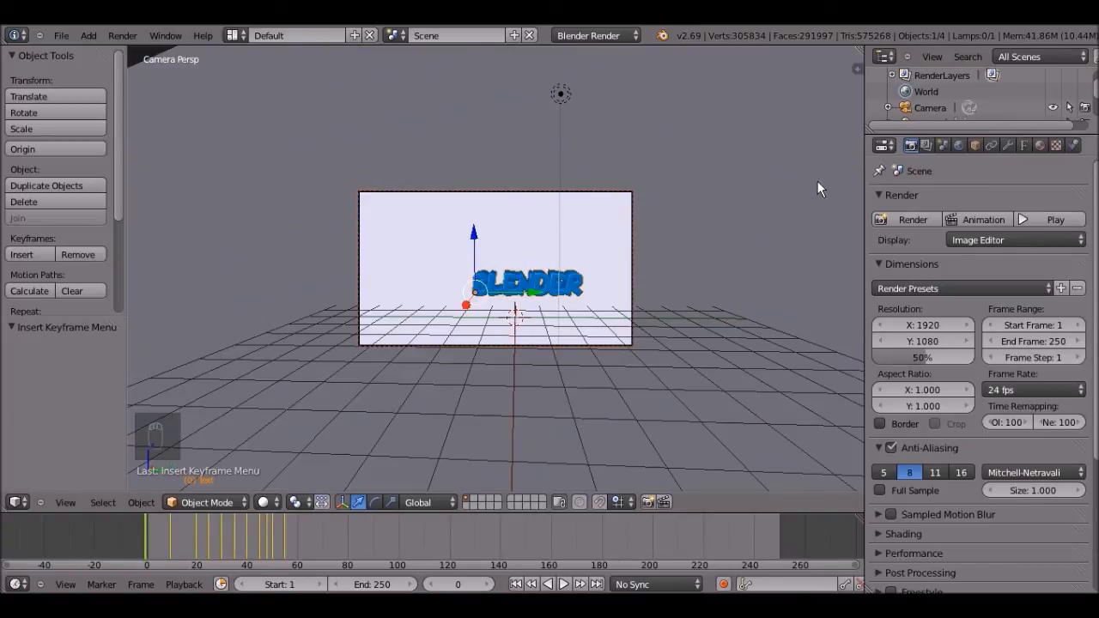
scroll(1005, 363, "down", 5)
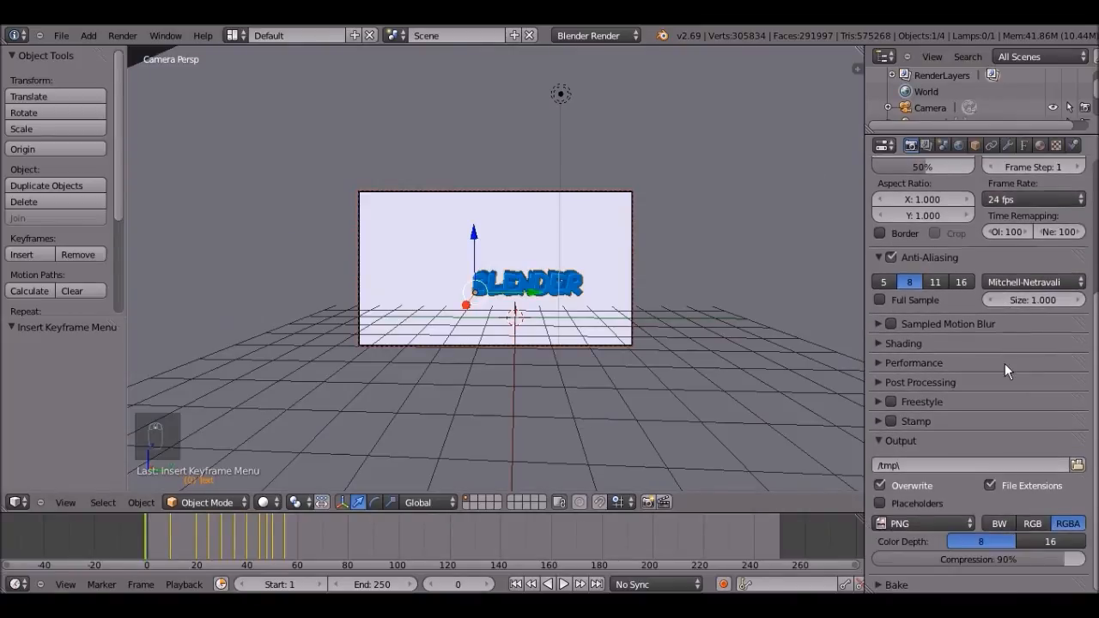
left_click(1077, 464)
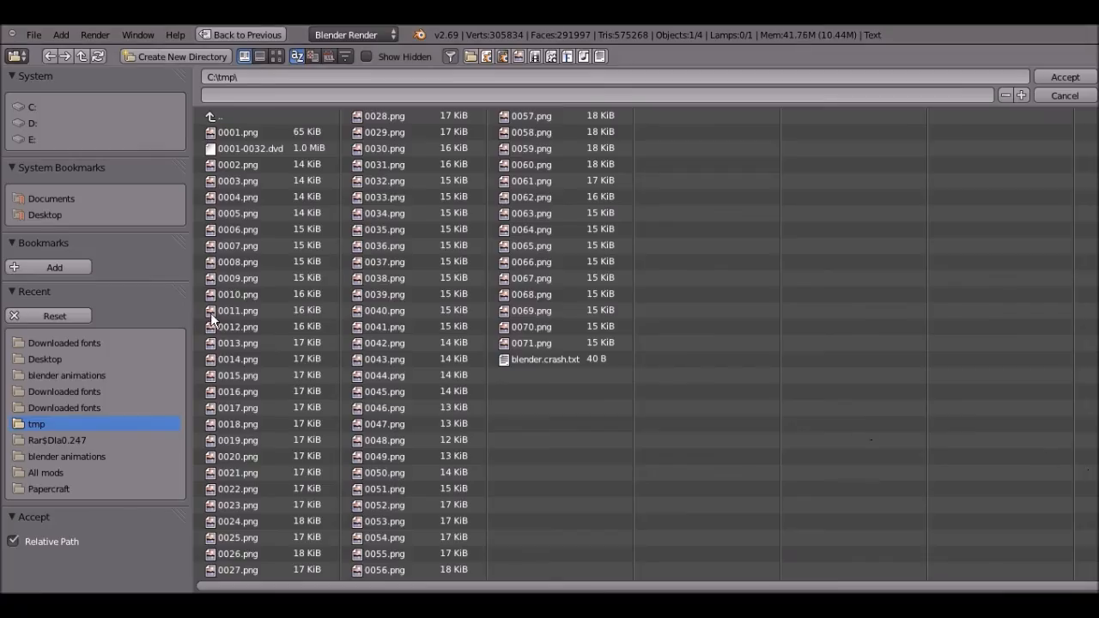
left_click(69, 216)
left_click(258, 95)
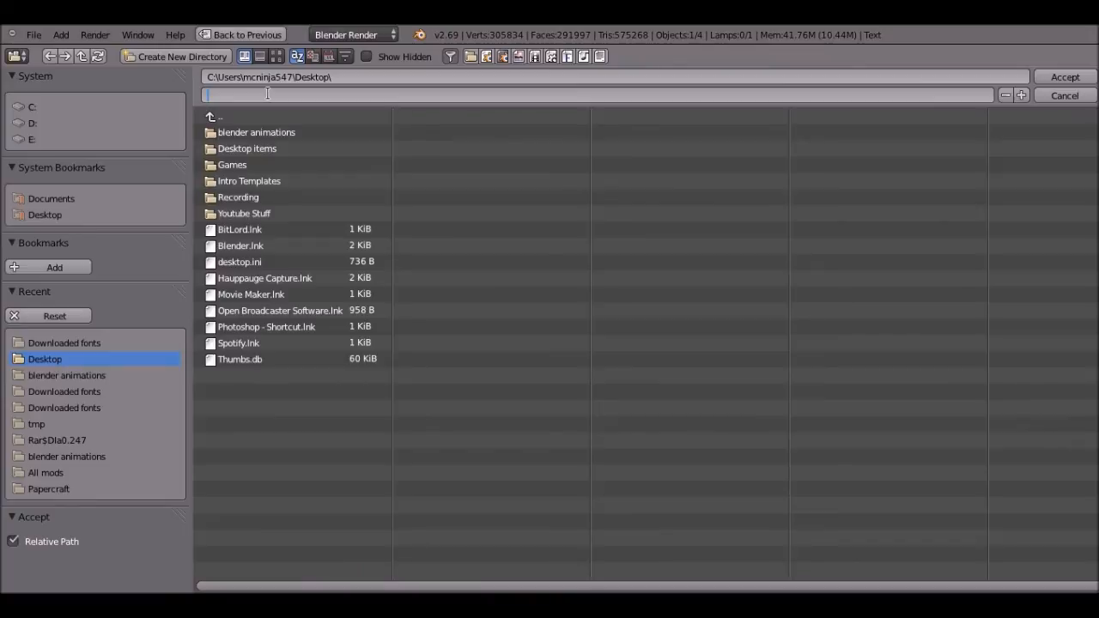
type("tutorial animation")
left_click(1049, 77)
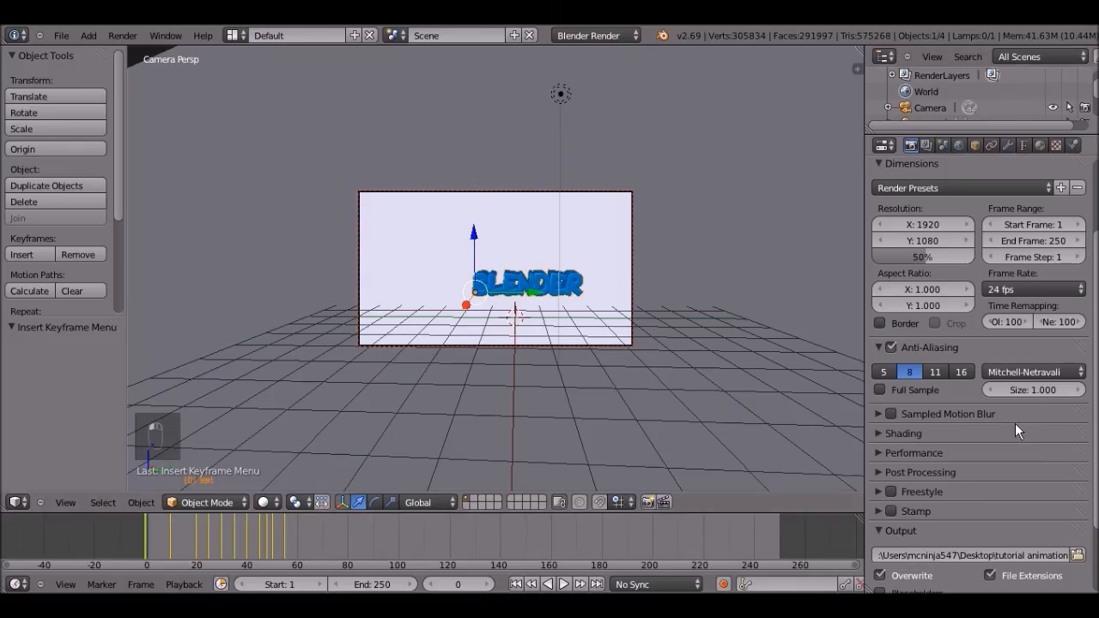
- Change the render output file format to AVI Raw
scroll(1015, 423, "down", 3)
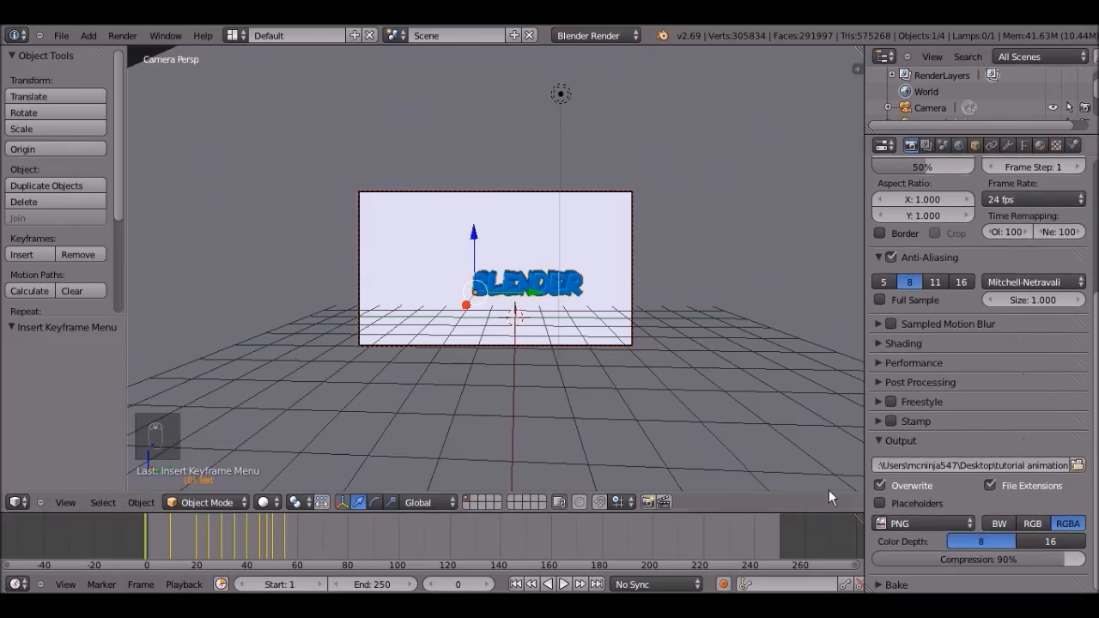
left_click(889, 521)
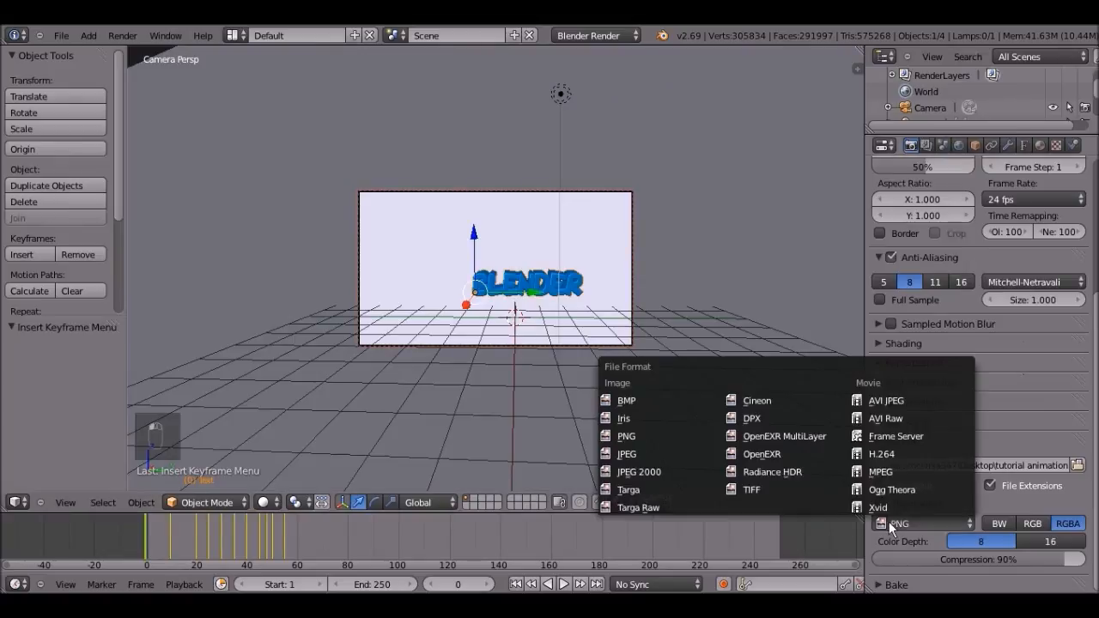
left_click(885, 418)
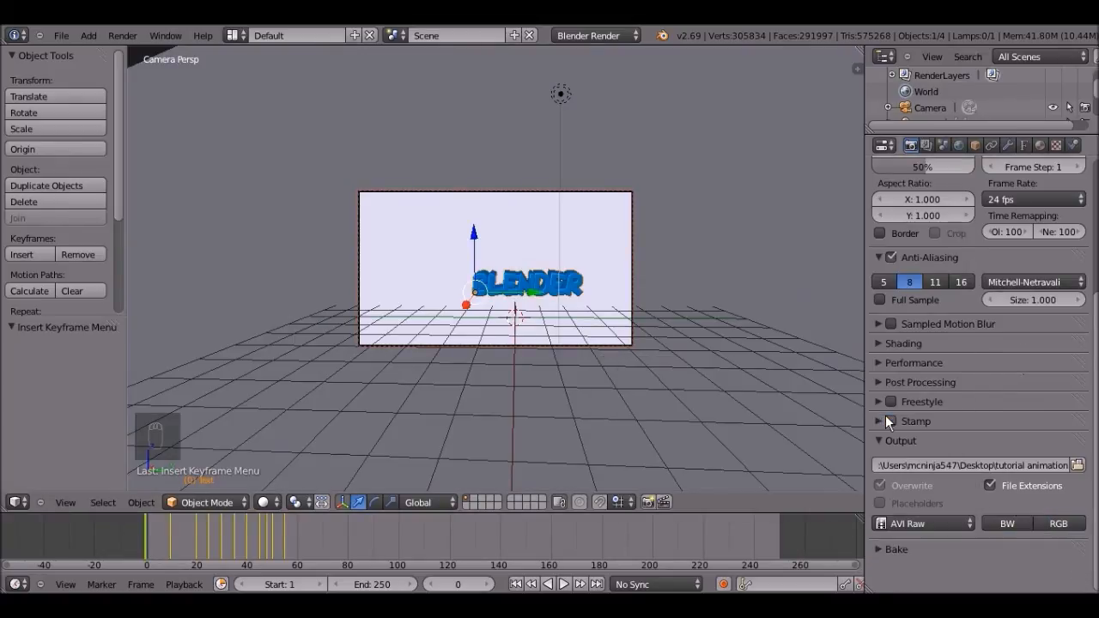
- Expand the Bake settings and set the render resolution percentage to 100%
left_click(885, 549)
scroll(949, 523, "down", 3)
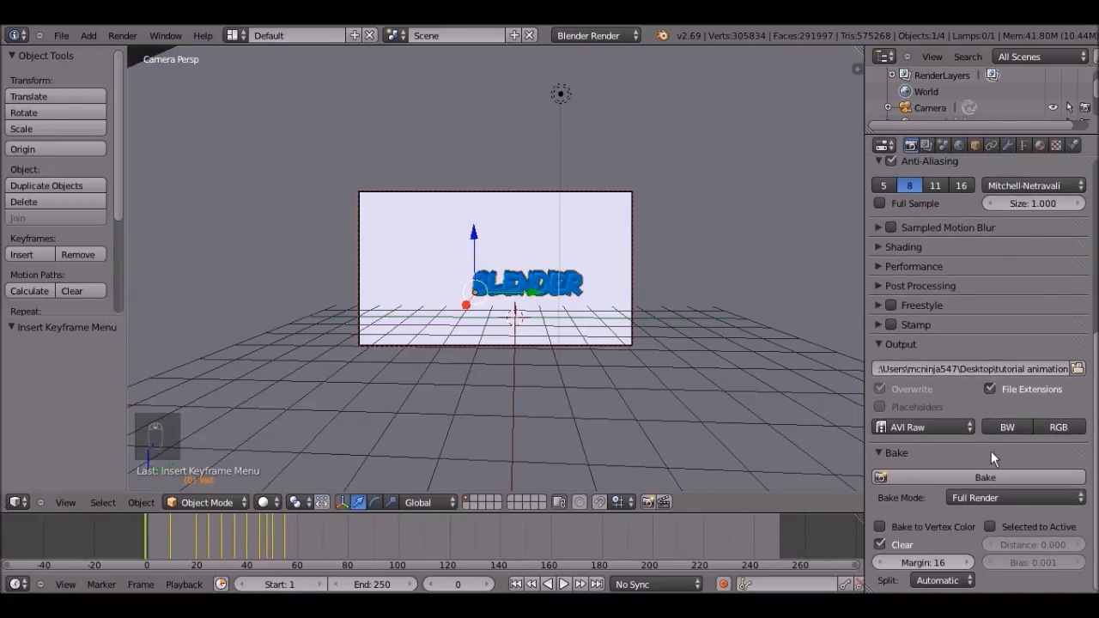
scroll(945, 231, "up", 2)
scroll(945, 231, "up", 1)
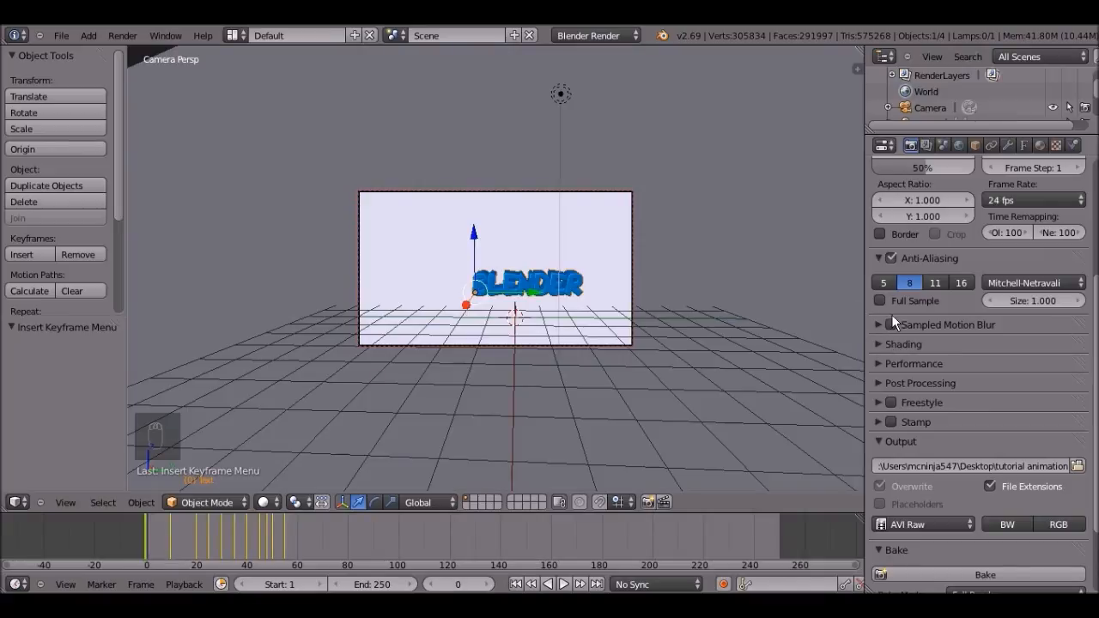
scroll(914, 309, "up", 3)
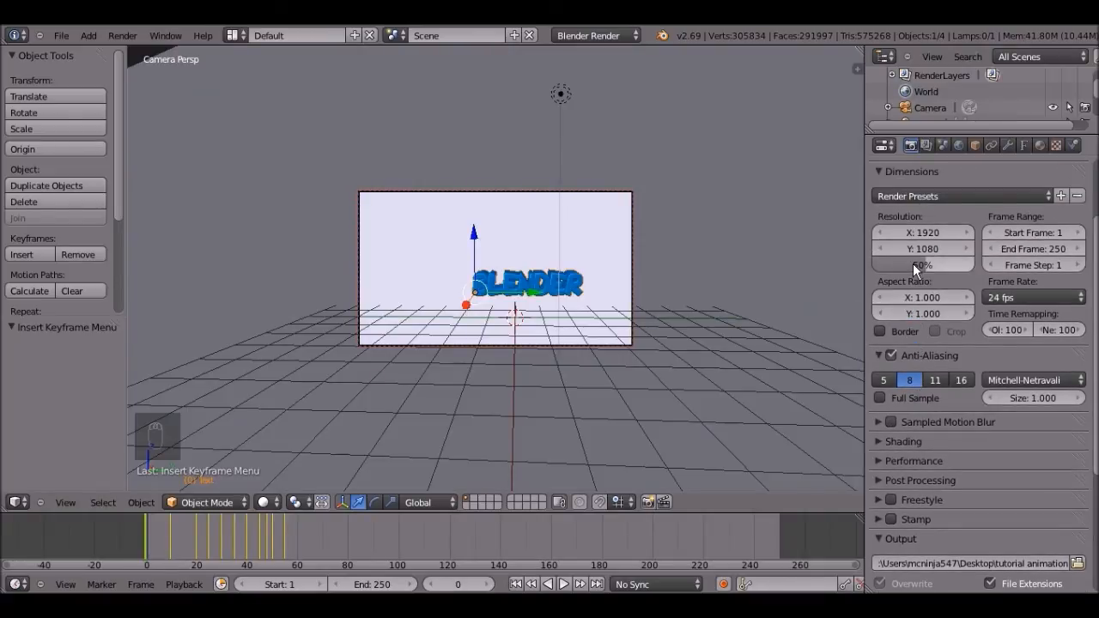
left_click_drag(914, 265, 974, 265)
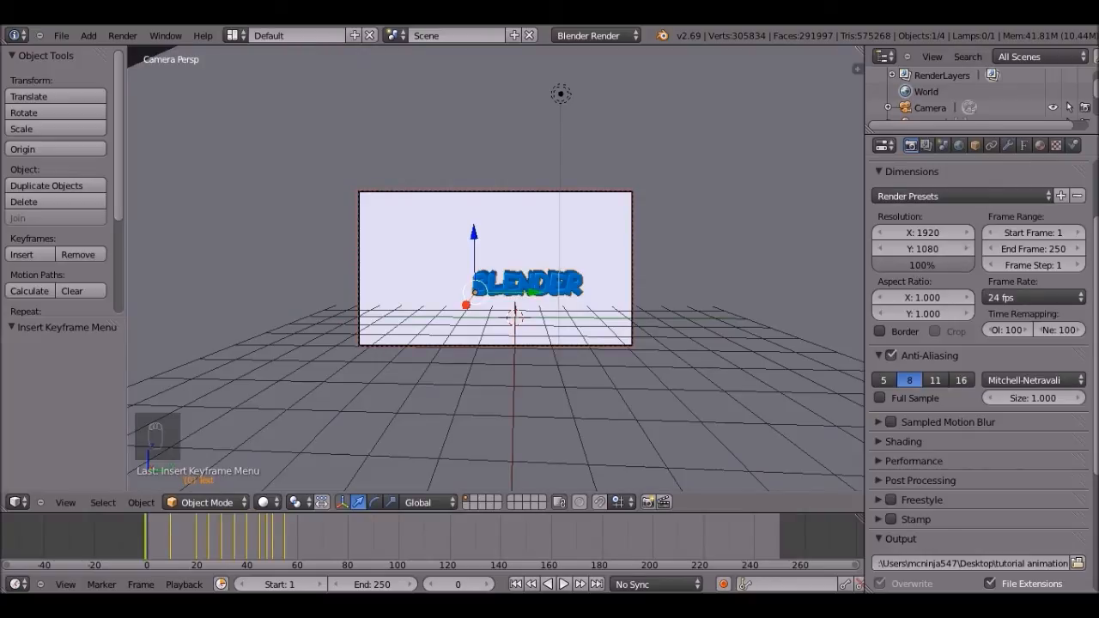
- Go to frame 57, just past the last keyframe, and set the render range to start frame 0 and end frame 57
left_click(289, 523)
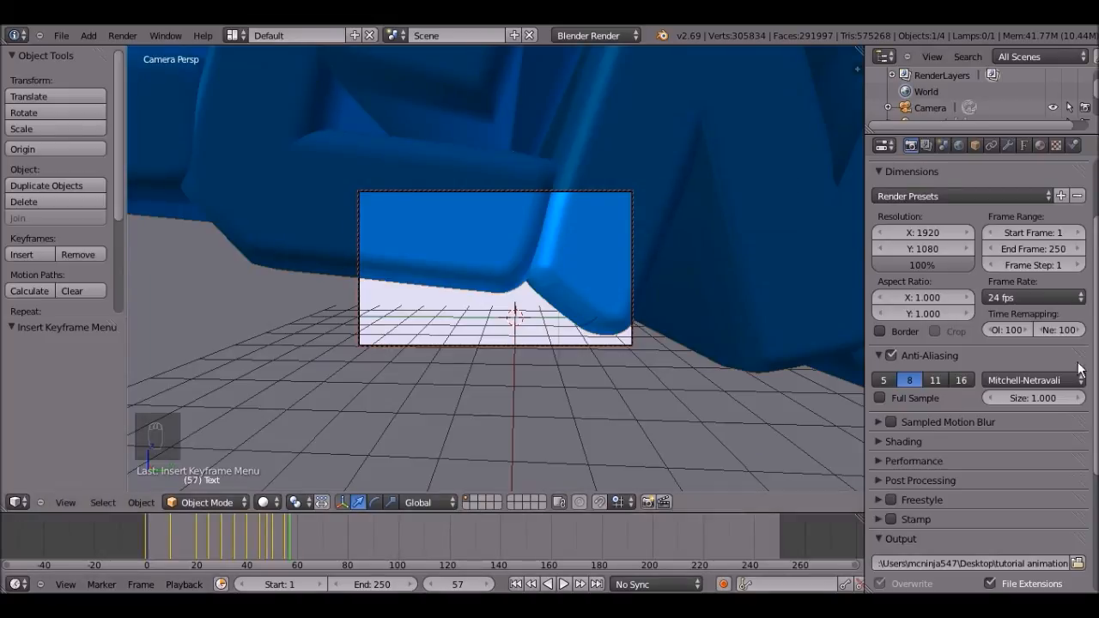
left_click(991, 234)
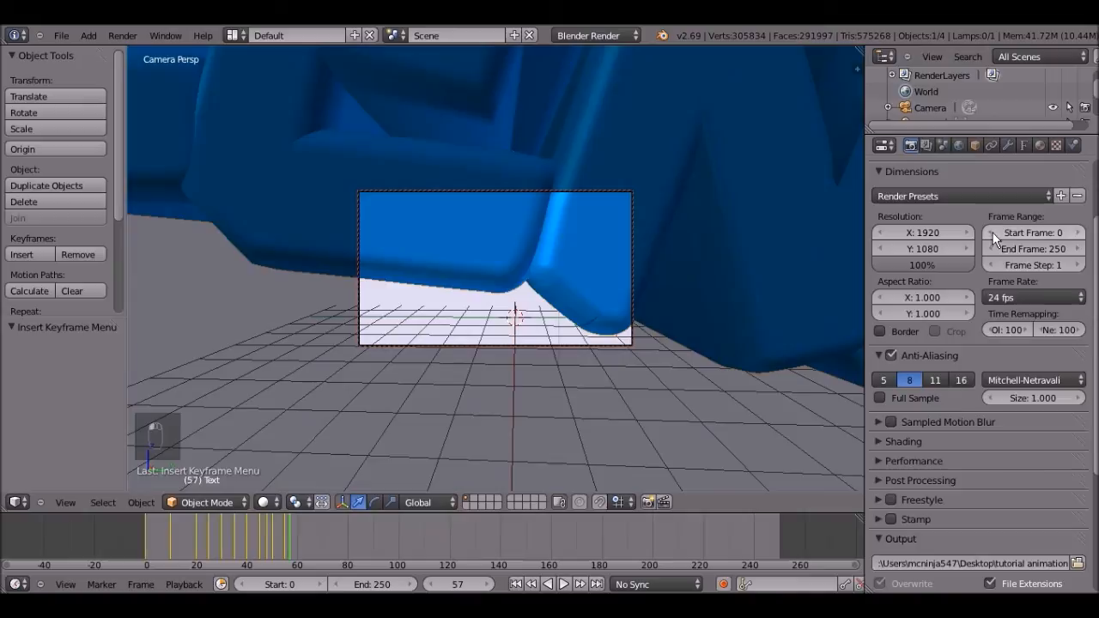
left_click(1073, 249)
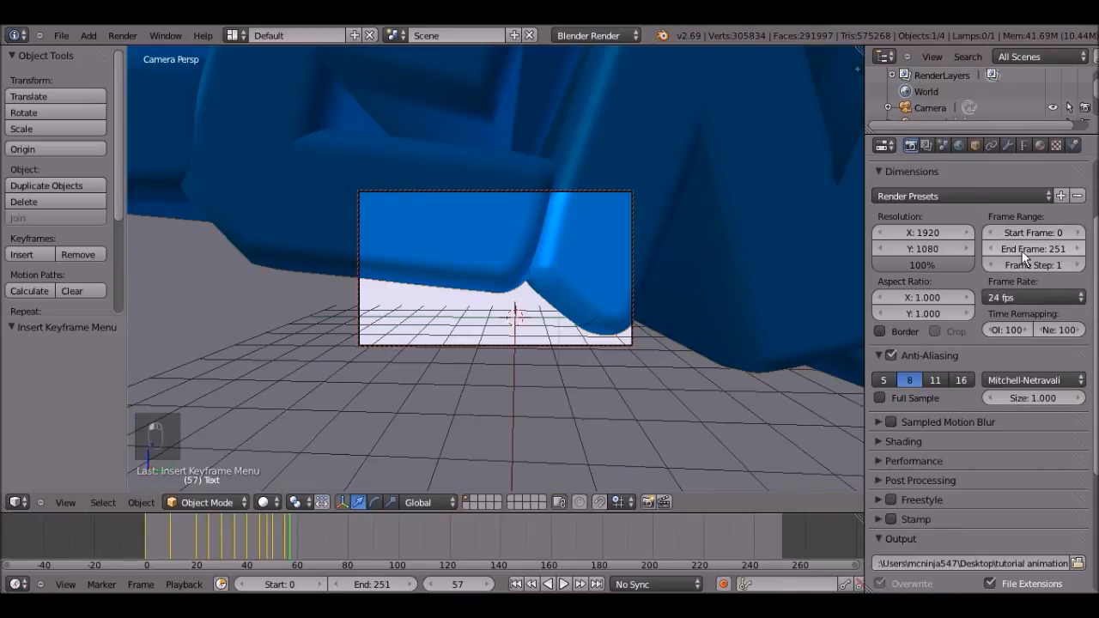
left_click(1021, 250)
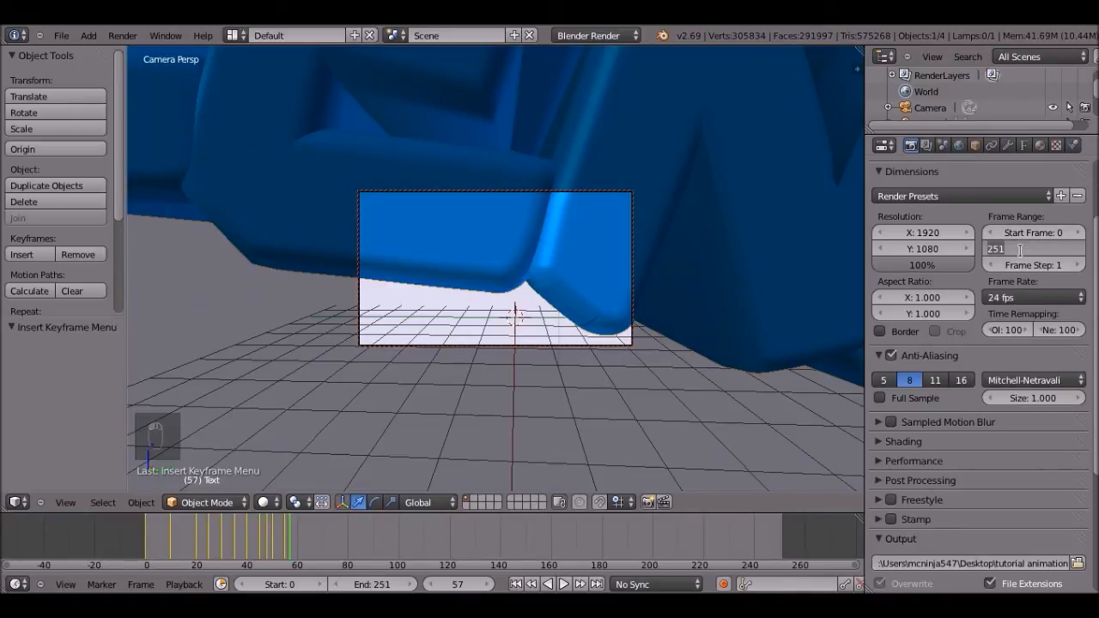
type("57")
key("Return")
- Start rendering the full animation
scroll(944, 314, "up", 1)
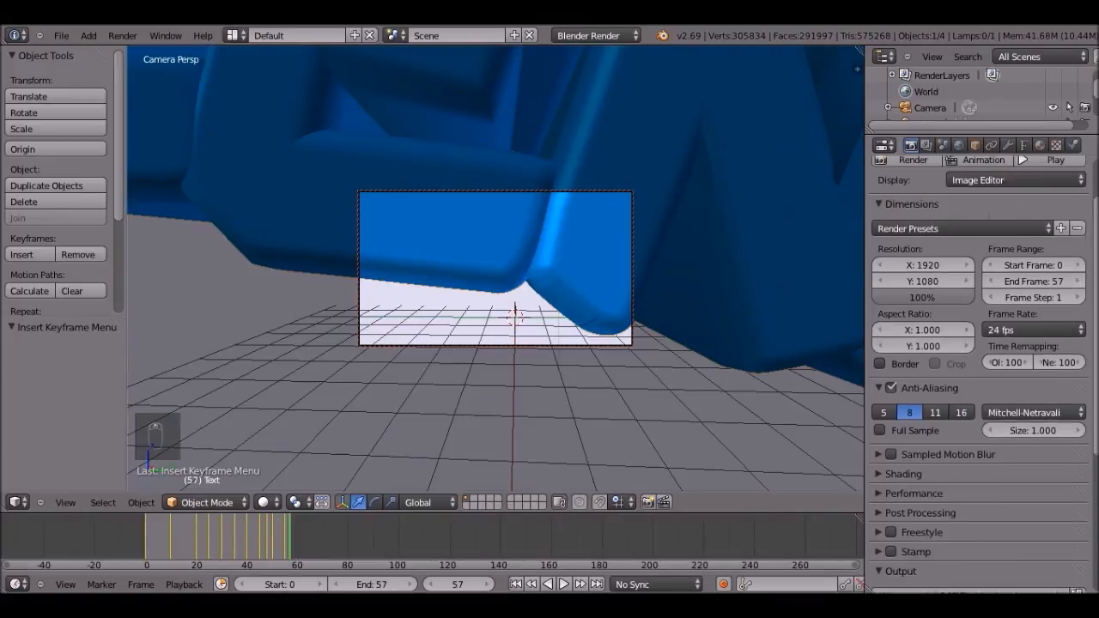
scroll(979, 283, "up", 2)
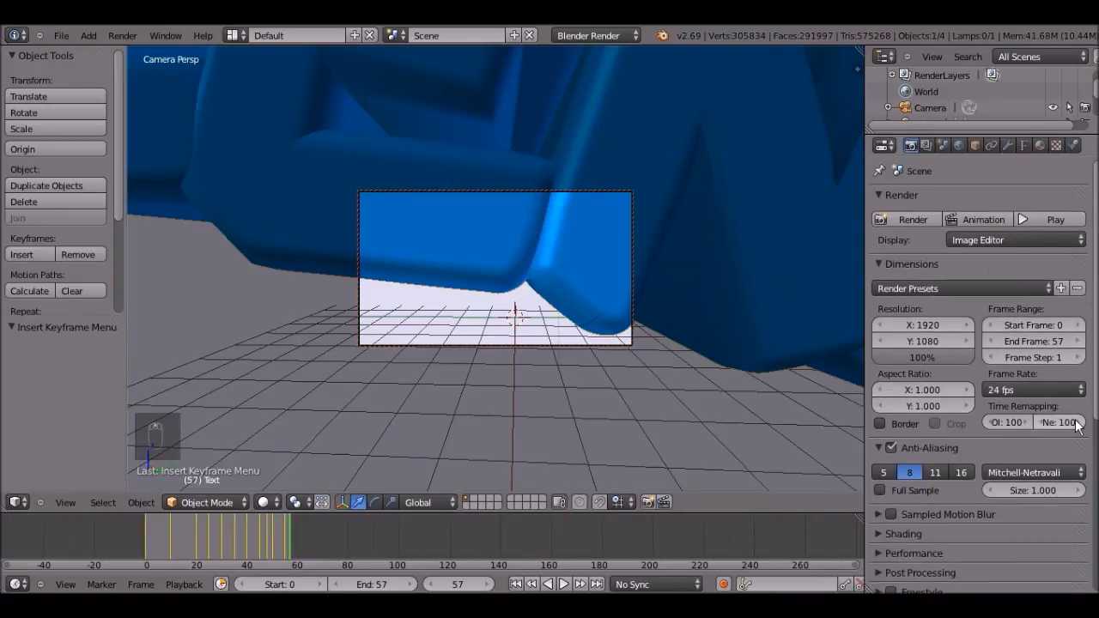
left_click(965, 220)
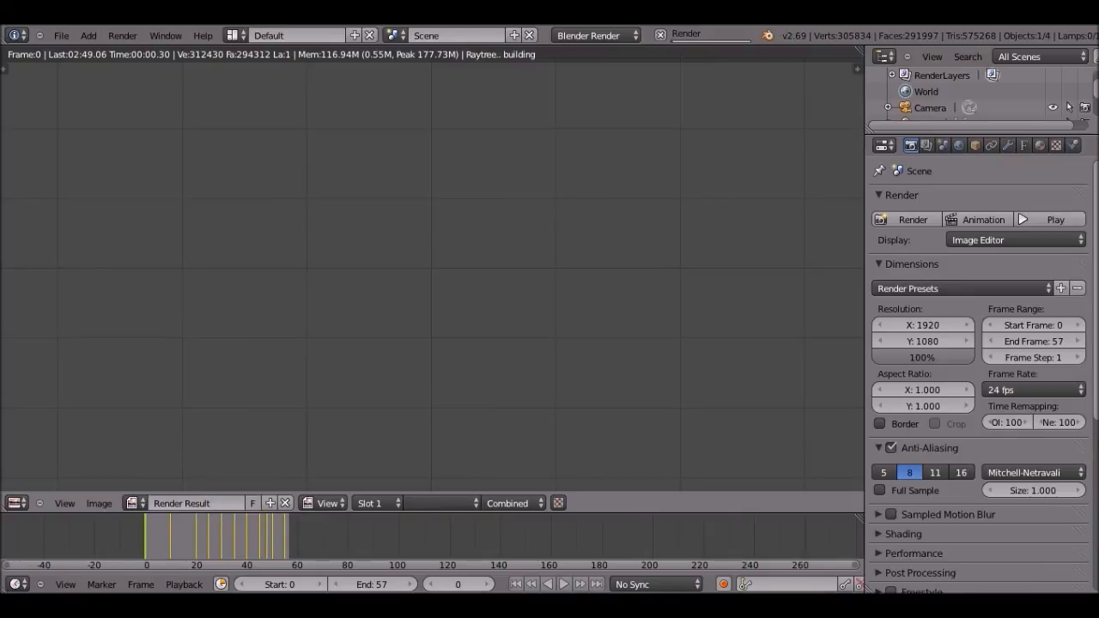